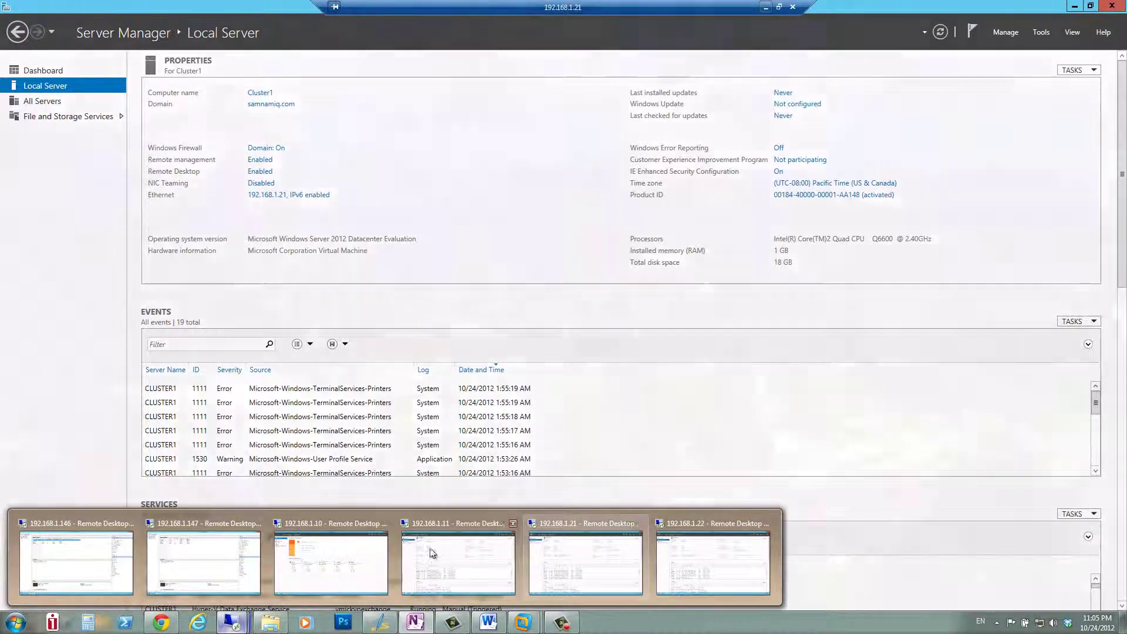
In the 192.168.1.146 remote session, start a new virtual hard disk on HYPER-V-HOST1 with VHDX format and the dynamically expanding type.
mouse_move(272, 570)
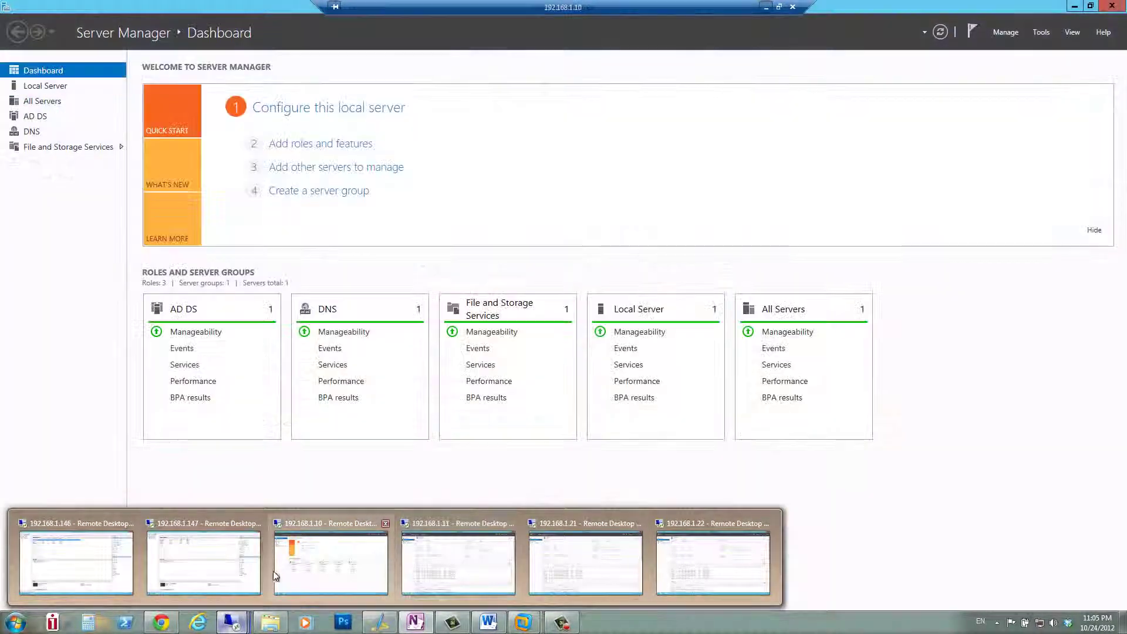
mouse_move(73, 545)
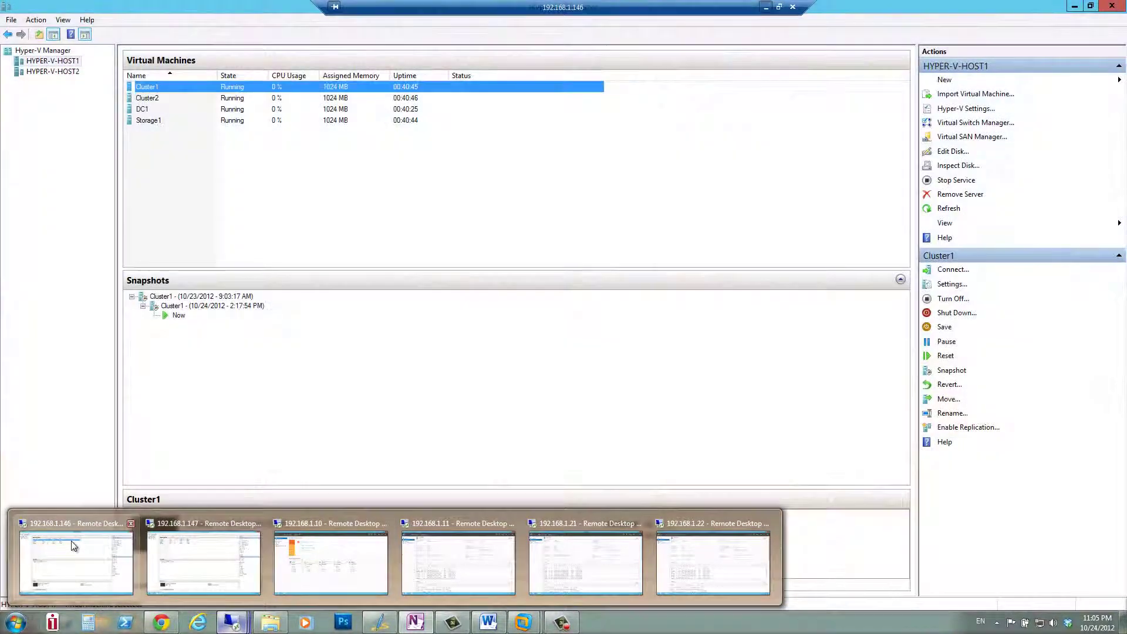
left_click(73, 546)
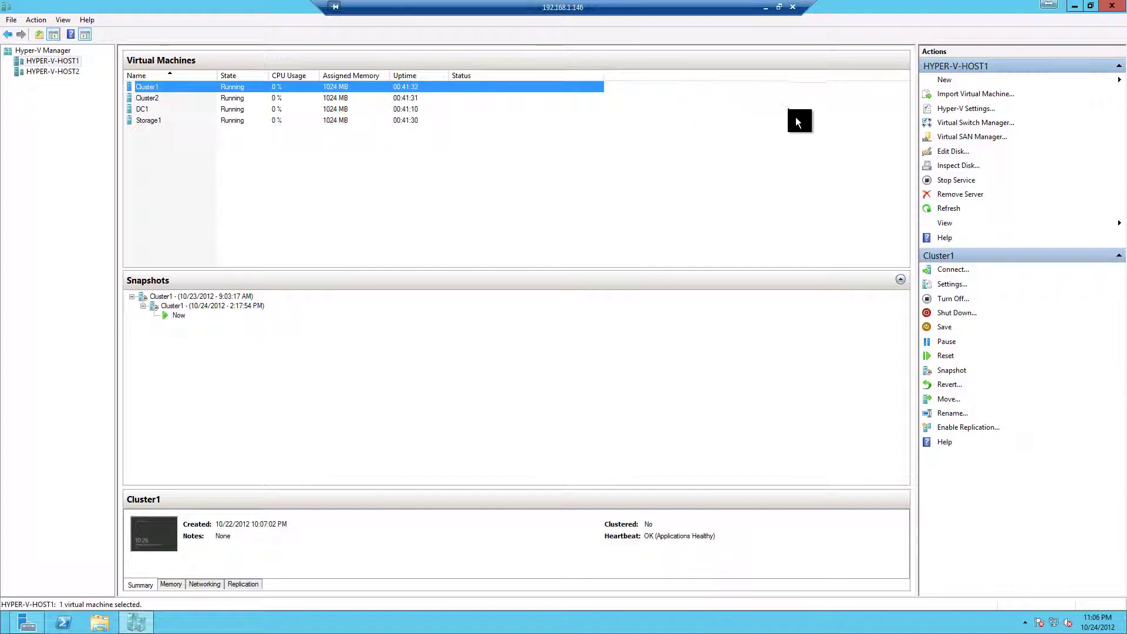
left_click(954, 81)
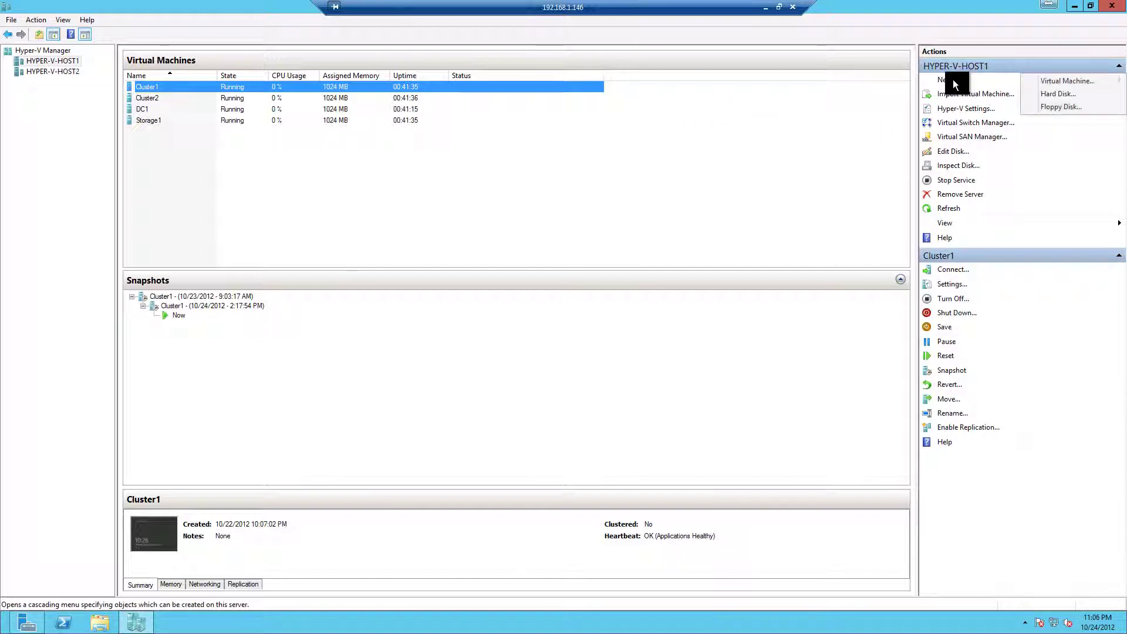
left_click(1071, 94)
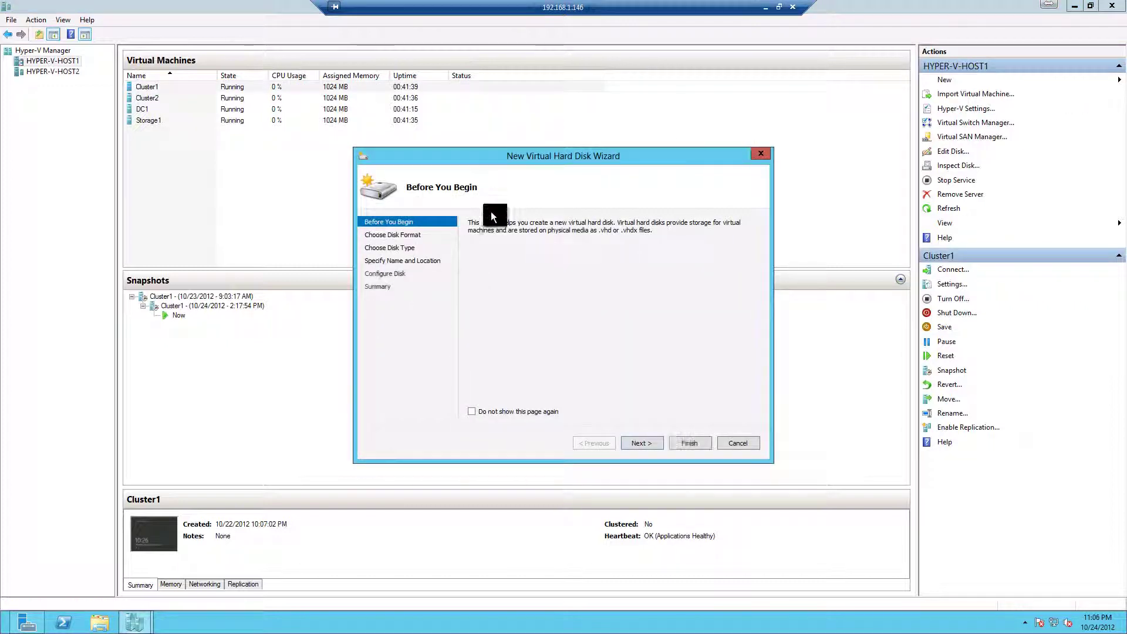
left_click(640, 444)
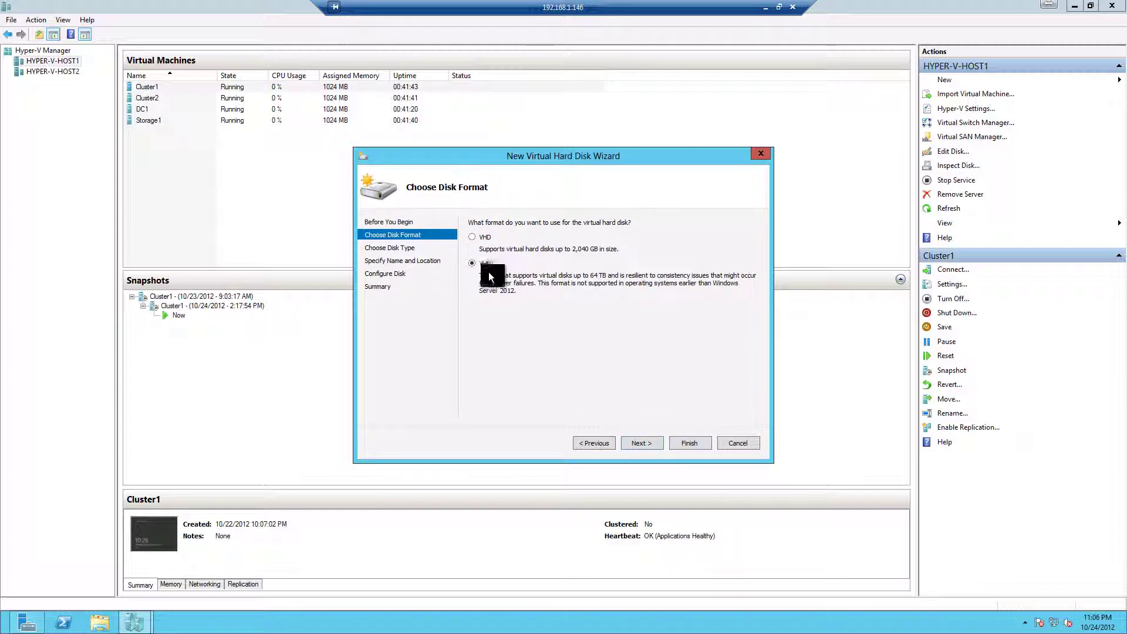
left_click(640, 444)
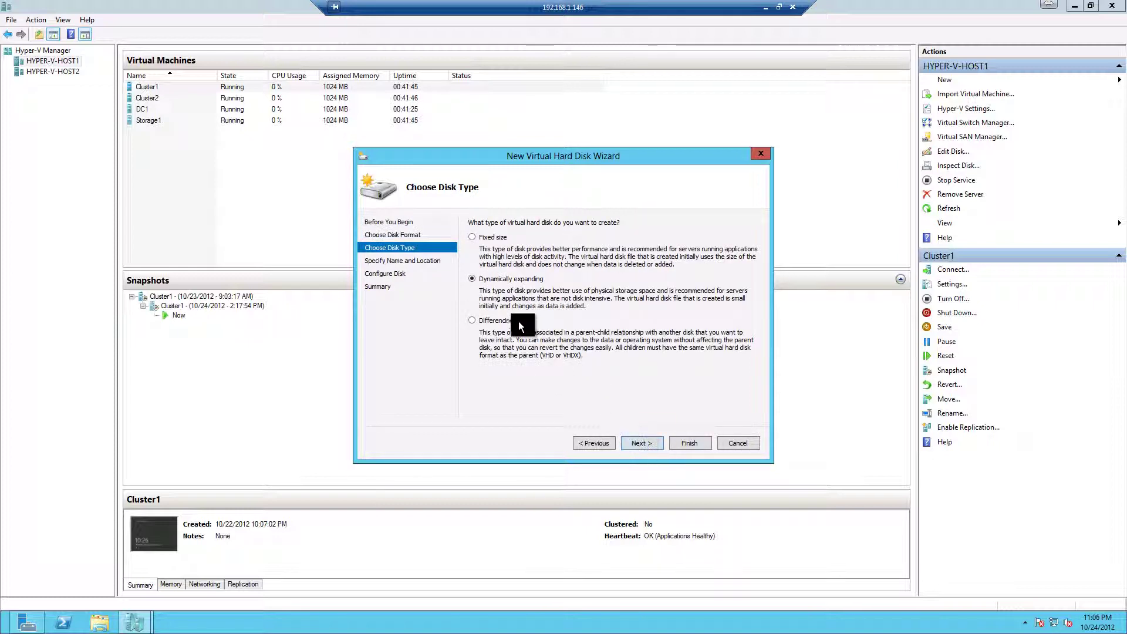
left_click(637, 444)
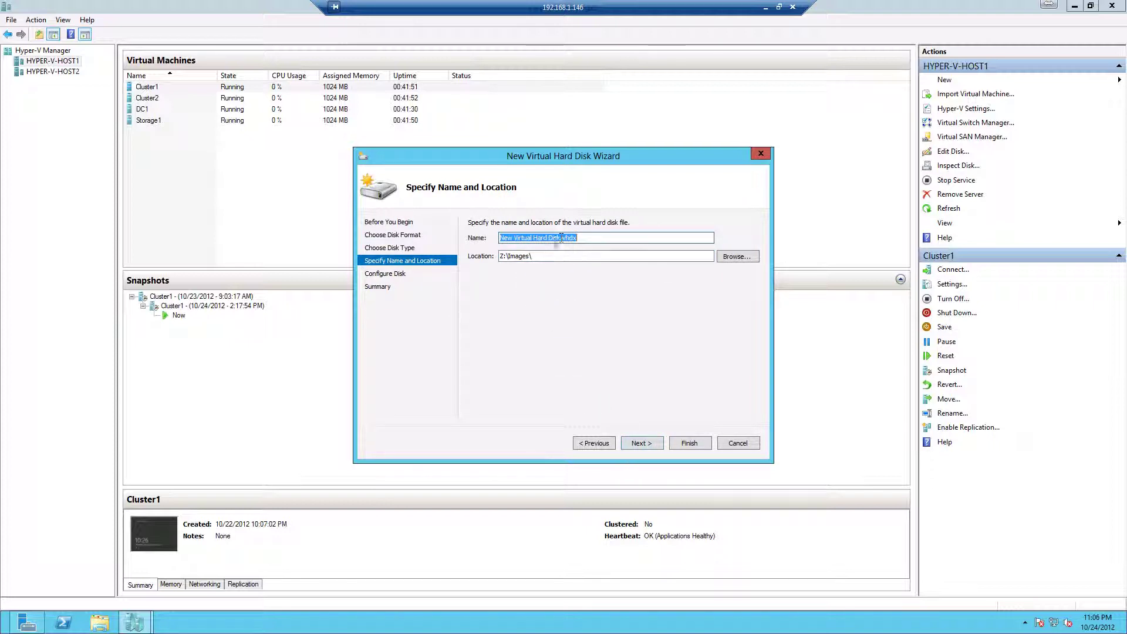
Name the virtual hard disk StorageDisk.vhdx and store it in the Z:\Images\Storage folder.
left_click_drag(561, 237, 500, 238)
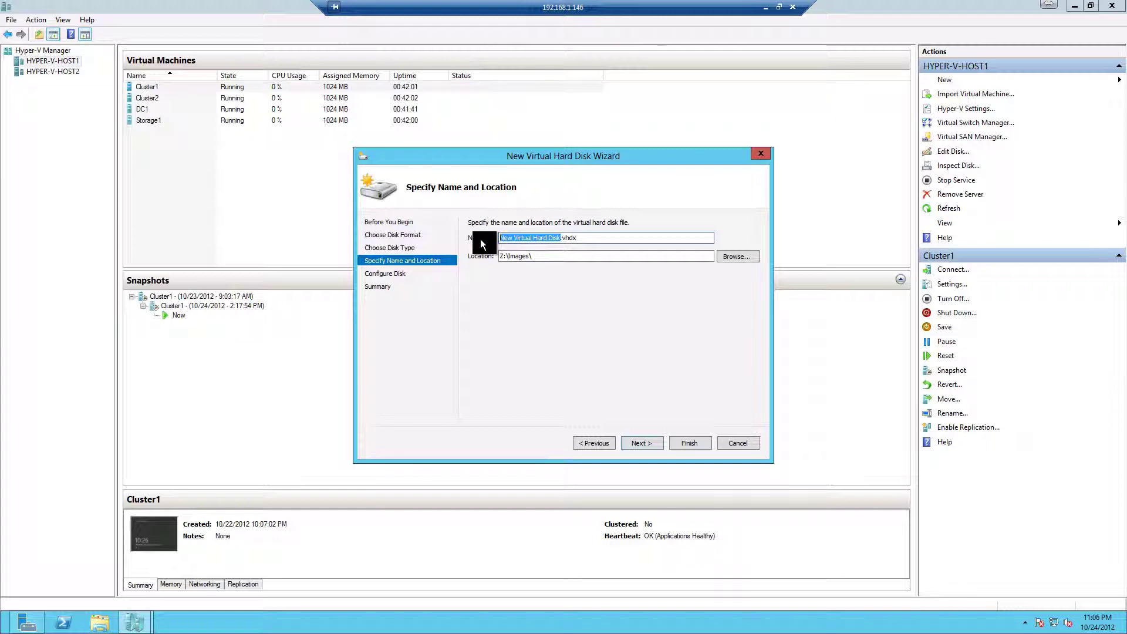
type("StorageDisk")
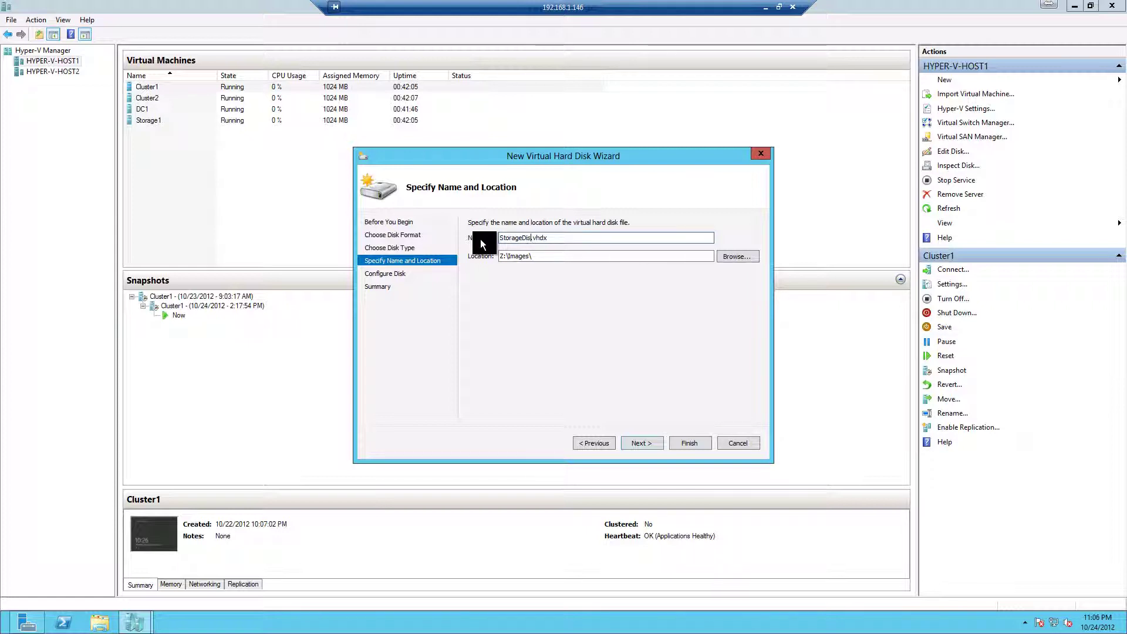
left_click(737, 258)
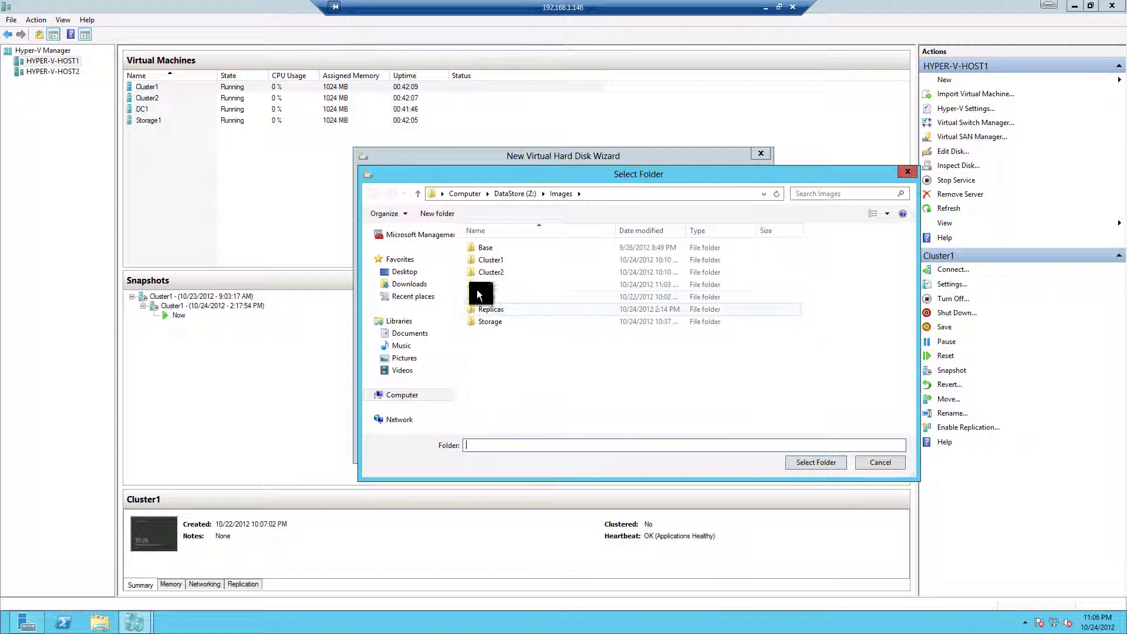
double_click(492, 321)
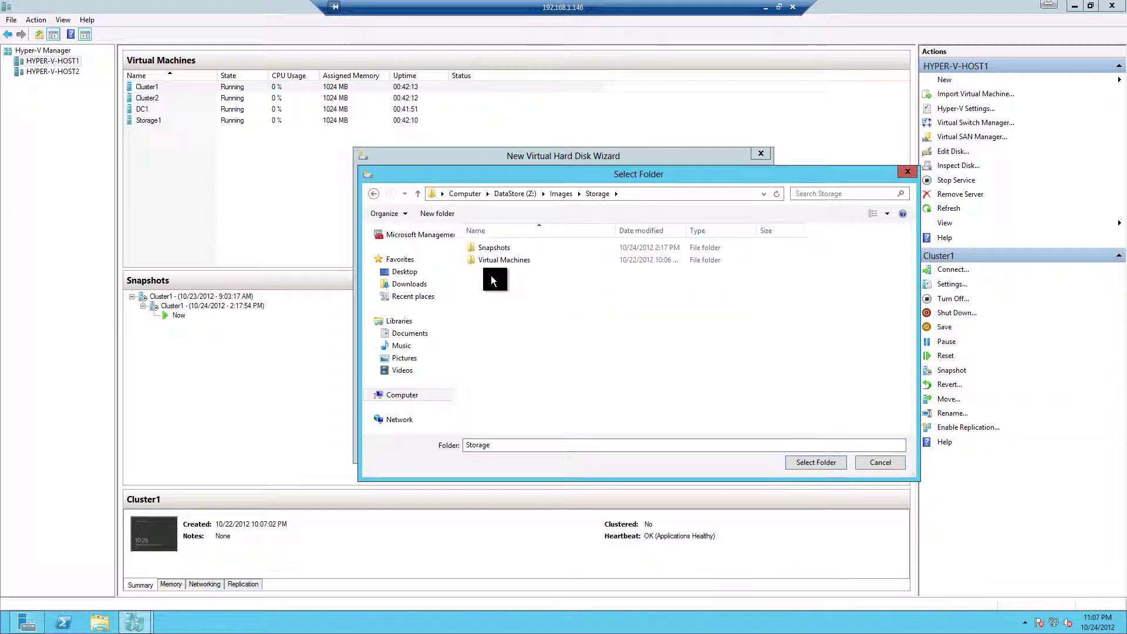
left_click(798, 464)
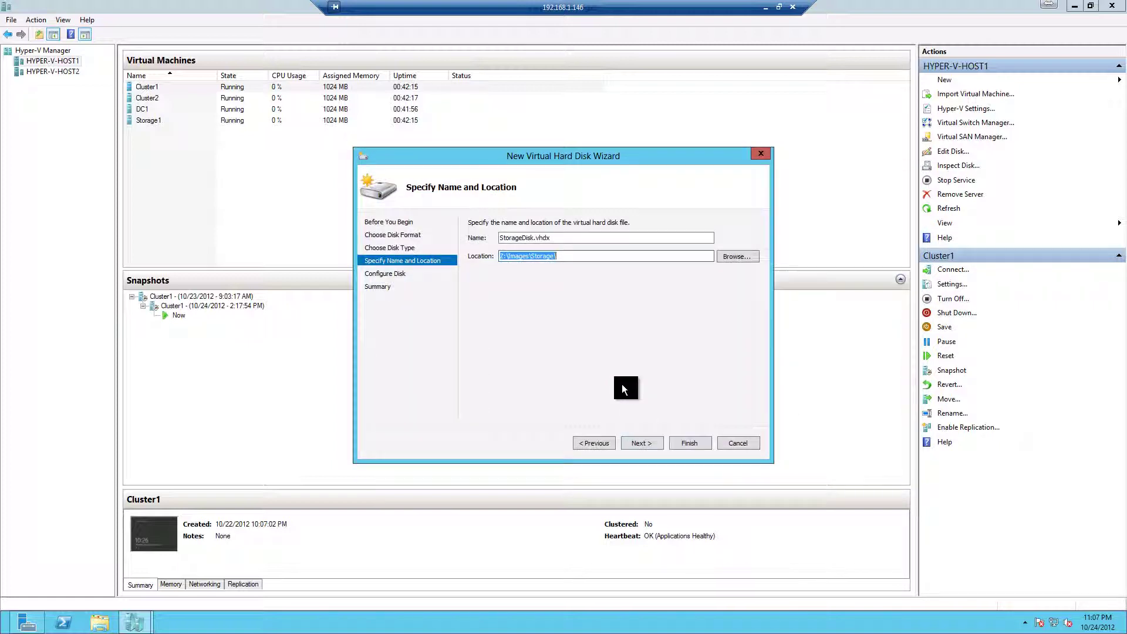
Create it as a new blank virtual hard disk with a size of 127 GB.
left_click(647, 442)
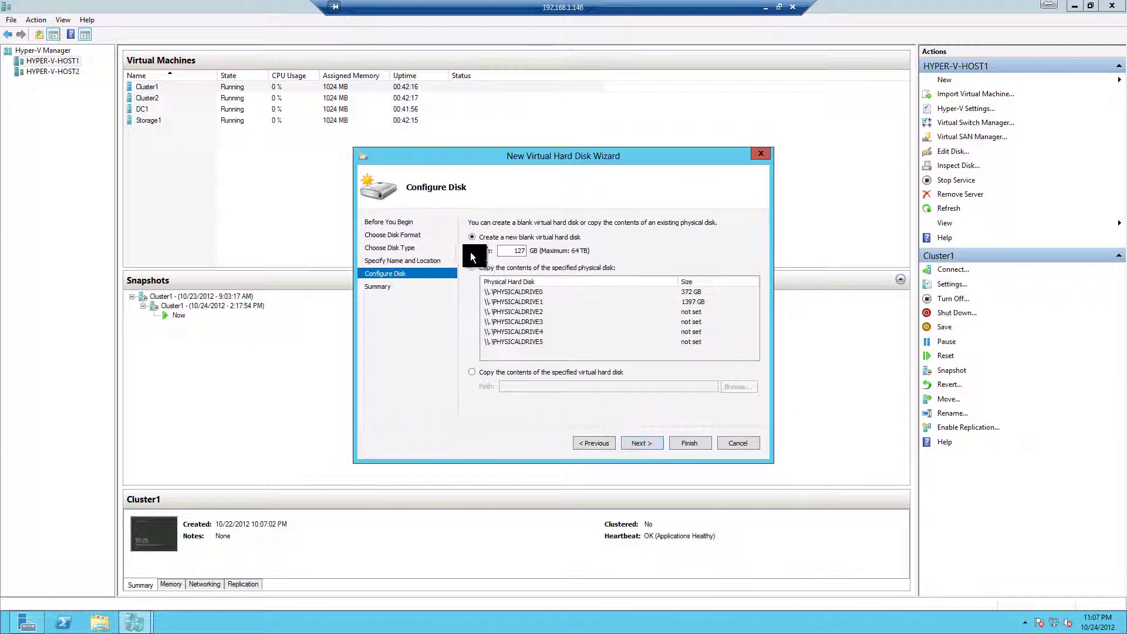
left_click(643, 441)
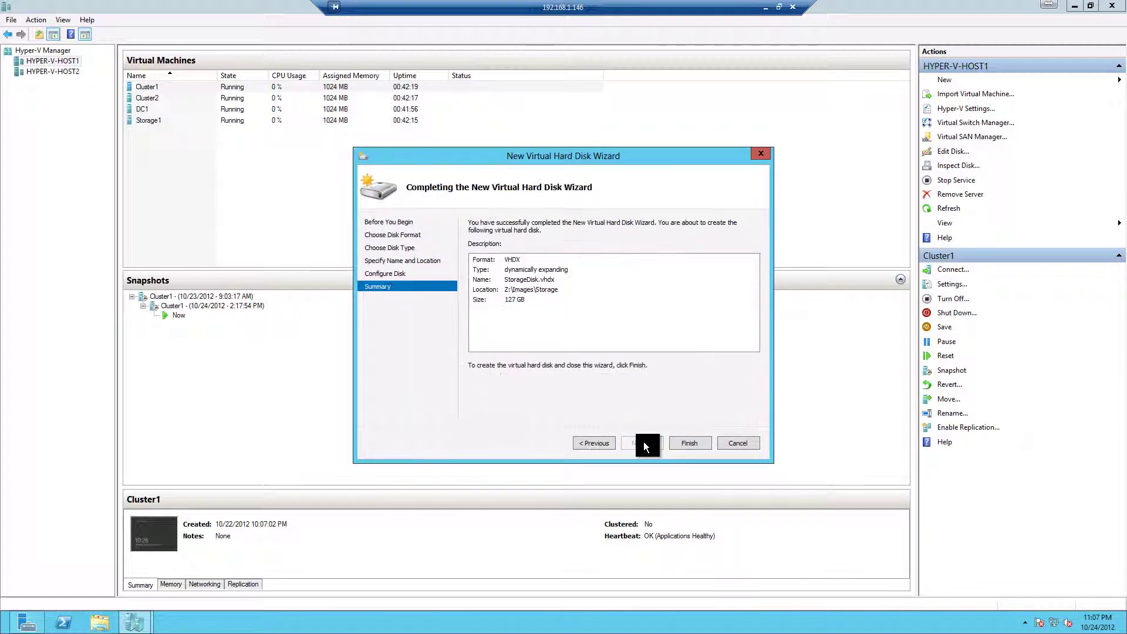
left_click(678, 443)
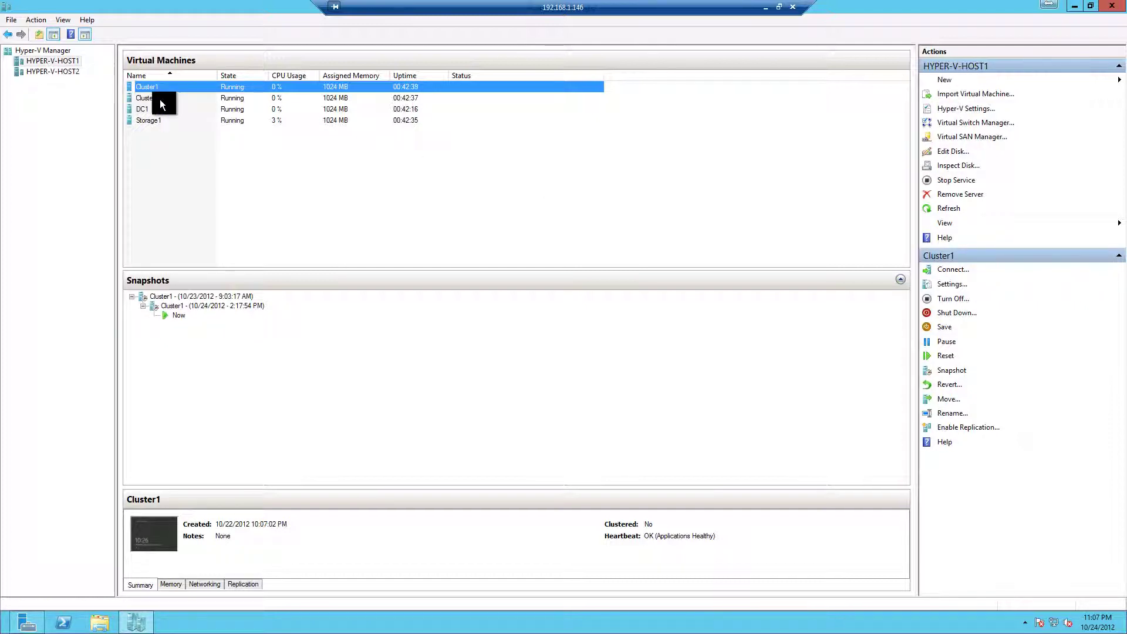
Add a hard drive to the SCSI controller in the settings of the Storage1 virtual machine.
right_click(149, 122)
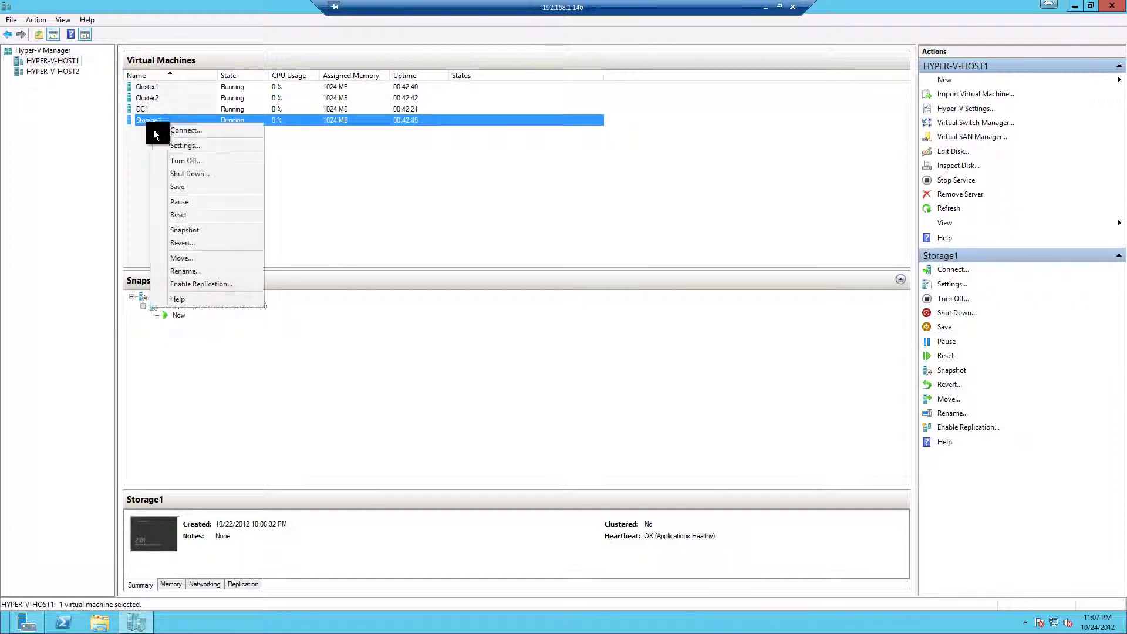
left_click(185, 145)
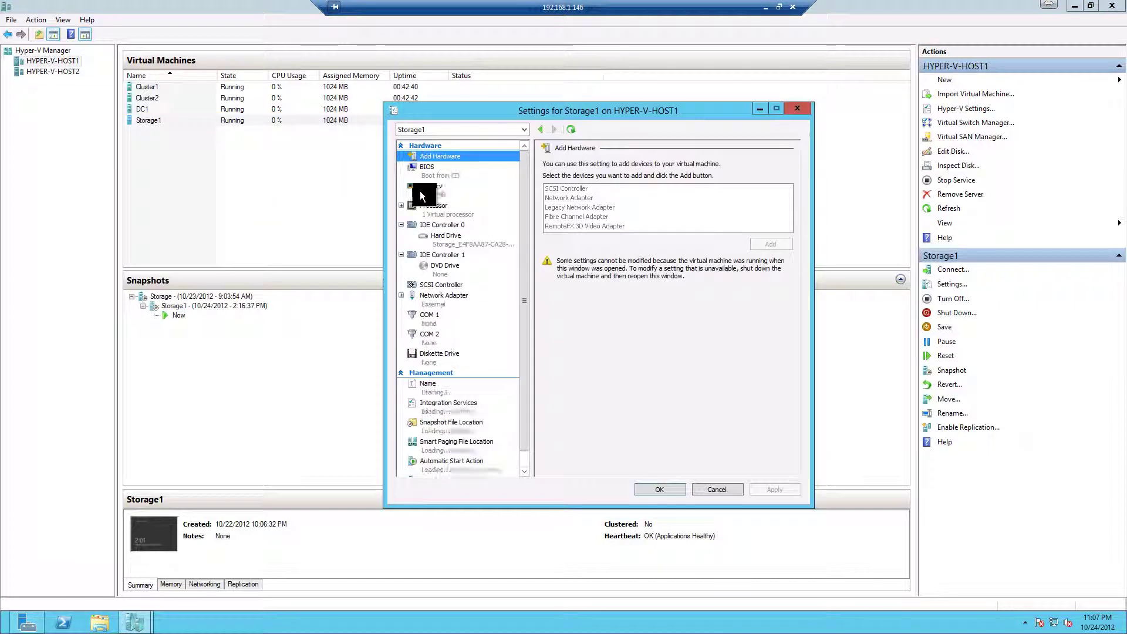
left_click(439, 288)
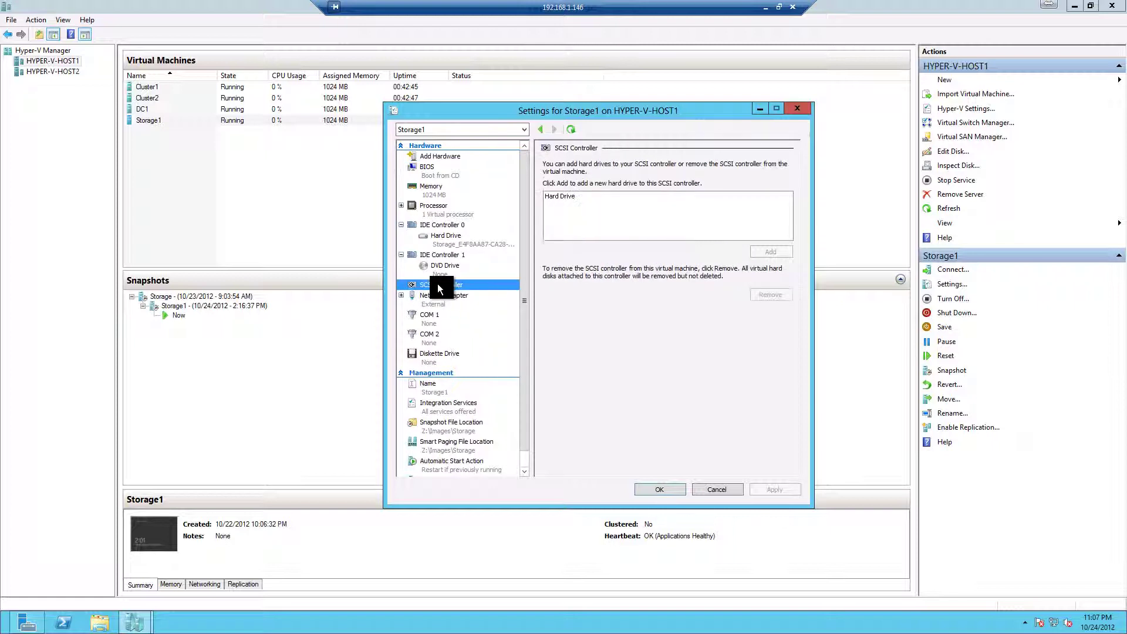
left_click(556, 196)
left_click(767, 251)
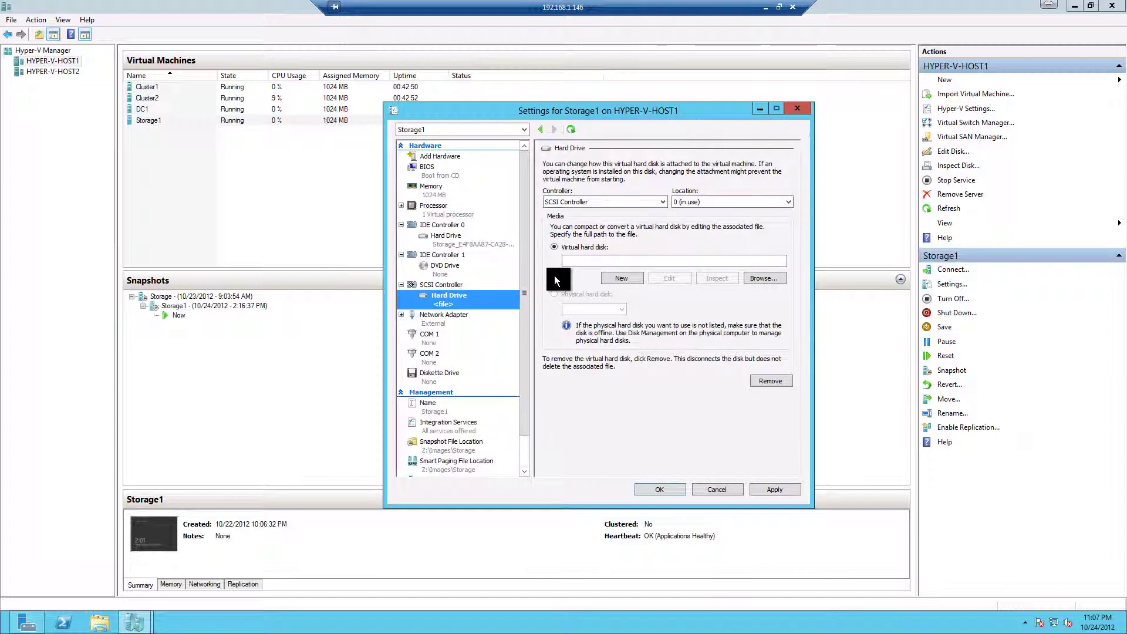
Attach the StorageDisk file from Z:\Images\Storage to the new SCSI hard drive and save the Storage1 settings.
left_click(752, 278)
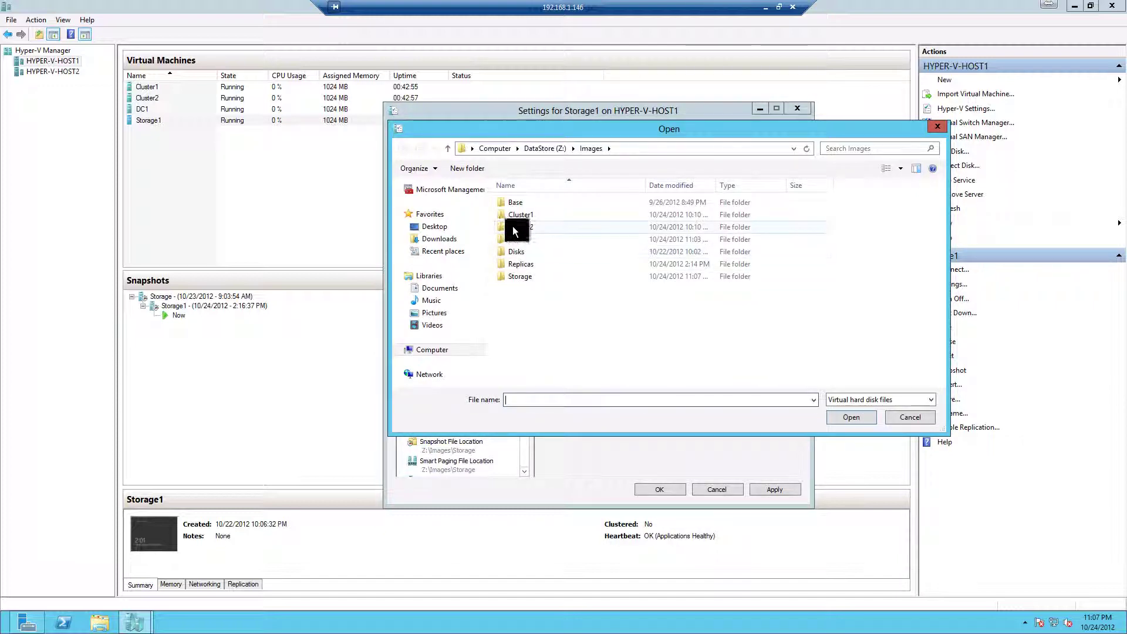
double_click(516, 275)
left_click(521, 266)
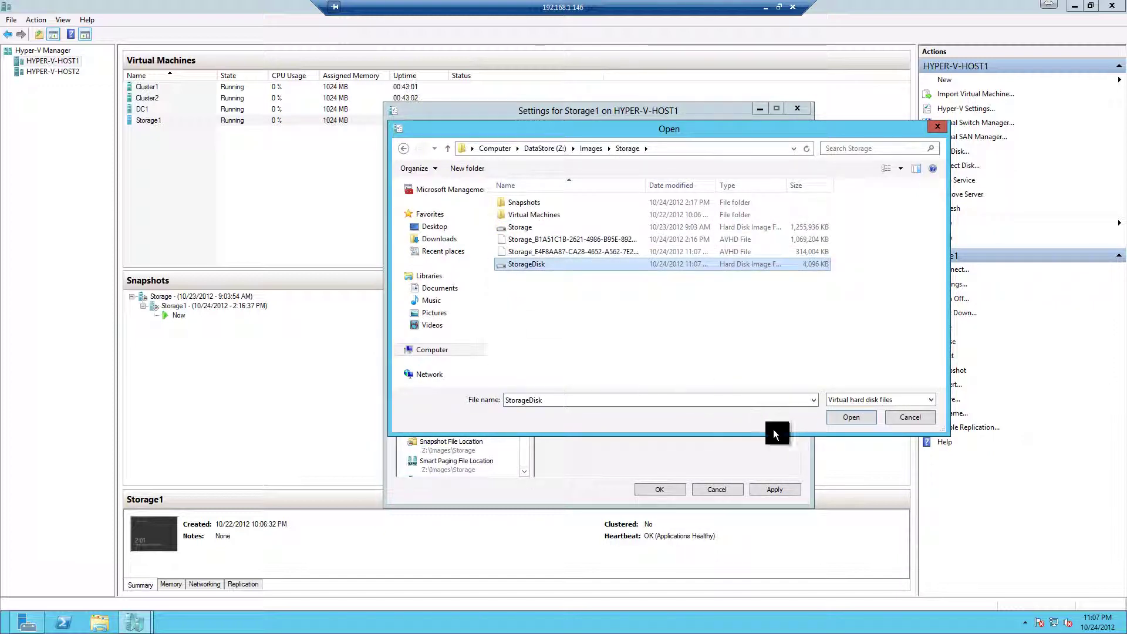
left_click(845, 418)
left_click(660, 490)
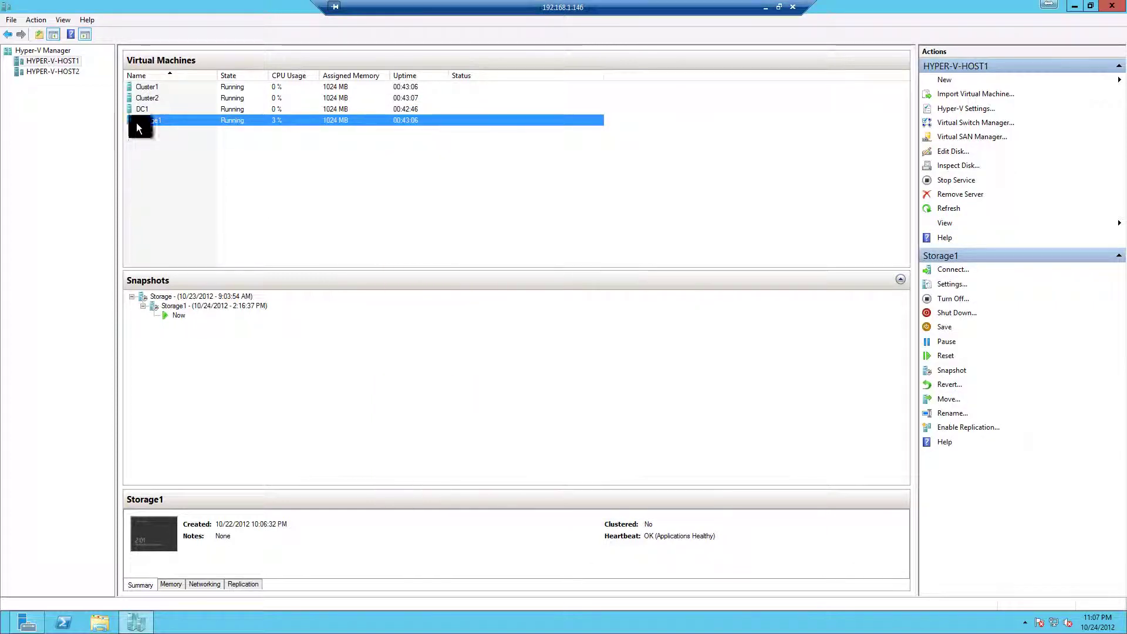
Switch to the 192.168.1.11 remote session and open Disk Management in Computer Management on Storage1.
left_click(766, 7)
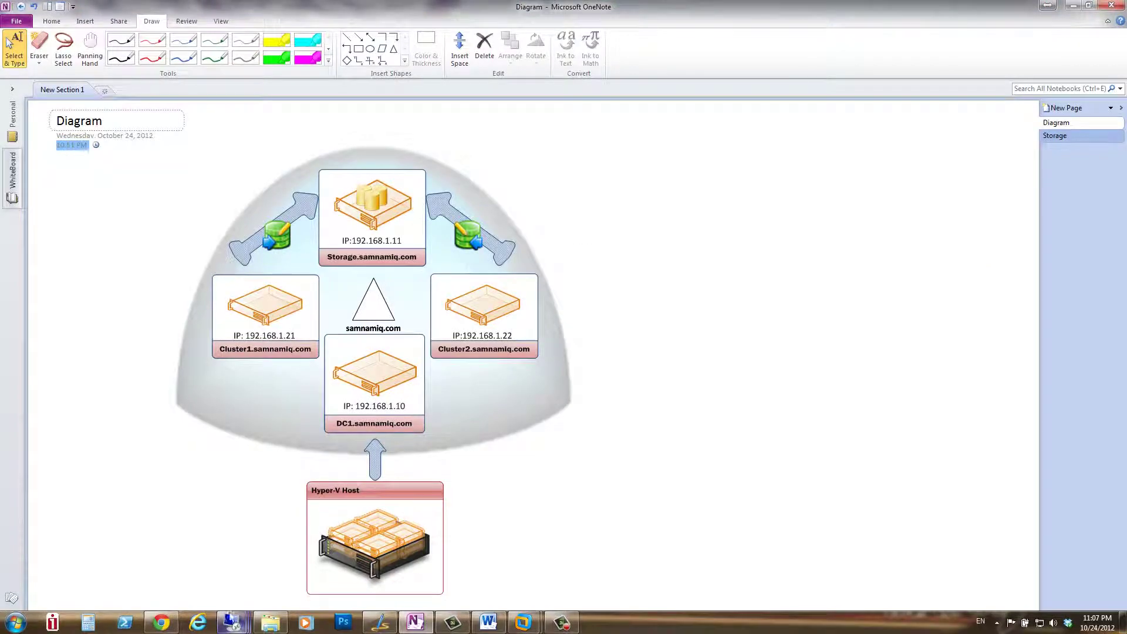
mouse_move(242, 630)
left_click(455, 549)
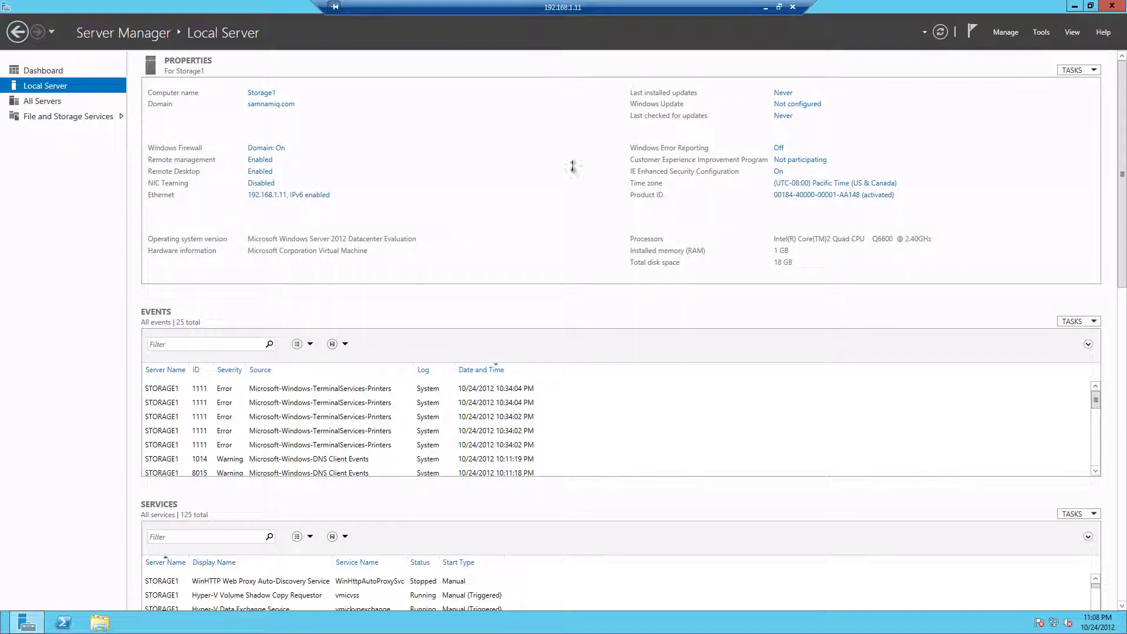
left_click(1040, 33)
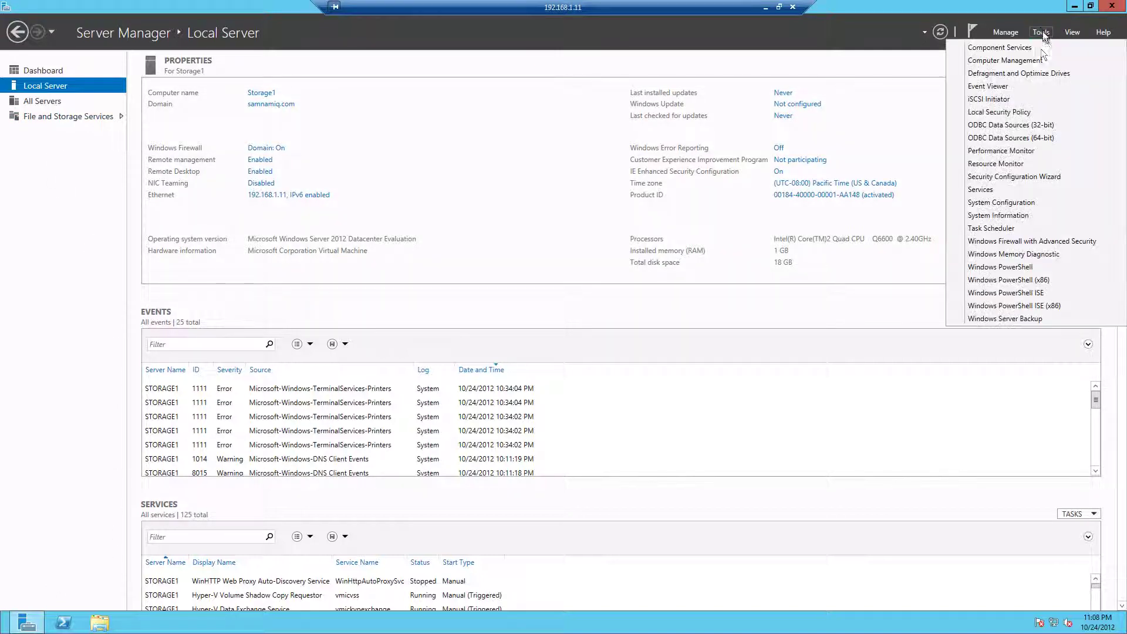
left_click(991, 61)
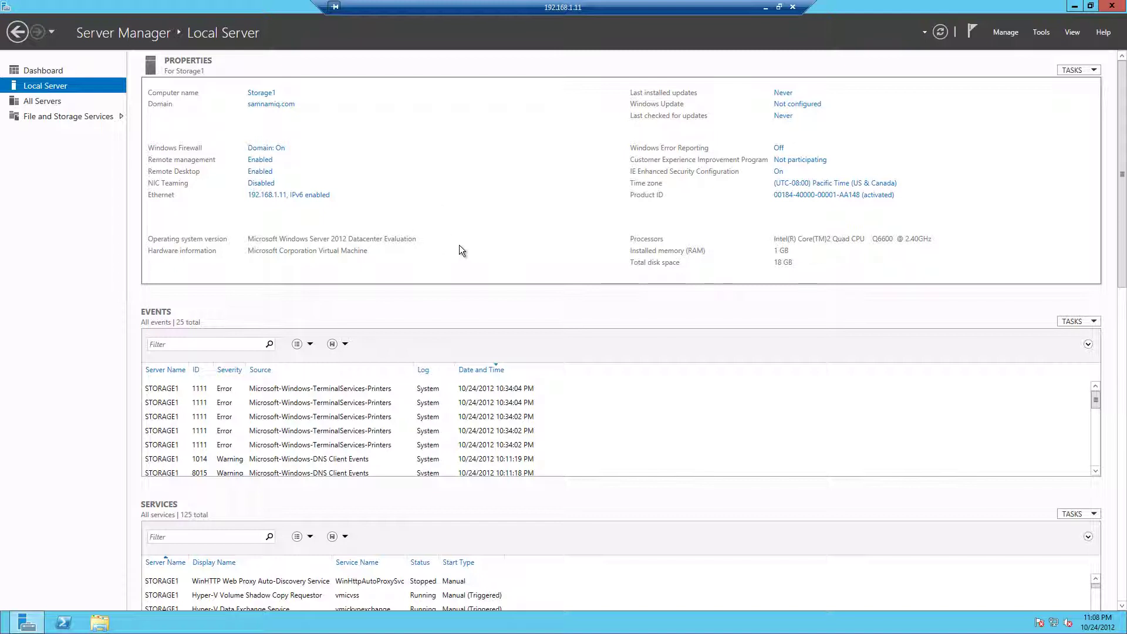
left_click(65, 172)
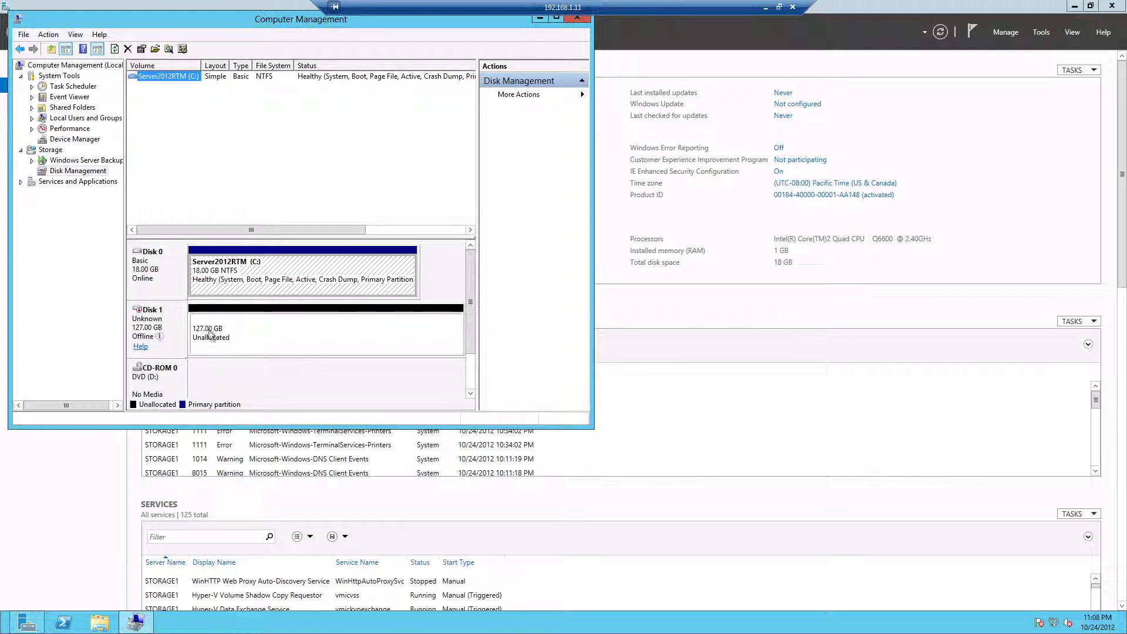
Bring Disk 1 online and initialize it with the MBR (Master Boot Record) partition style.
right_click(154, 312)
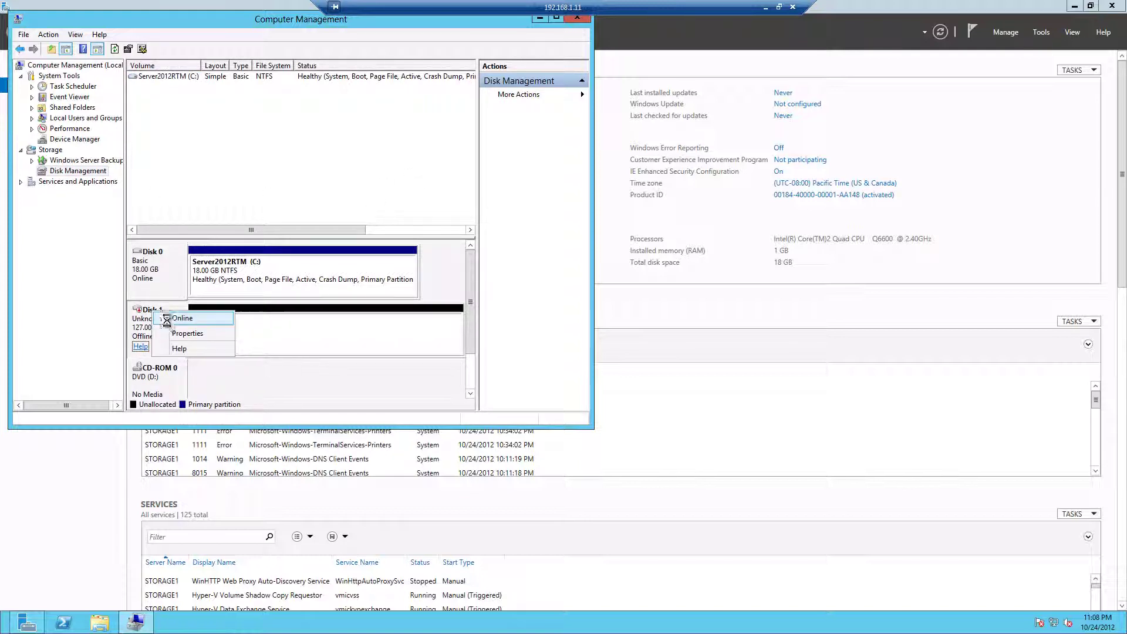
left_click(167, 318)
right_click(163, 319)
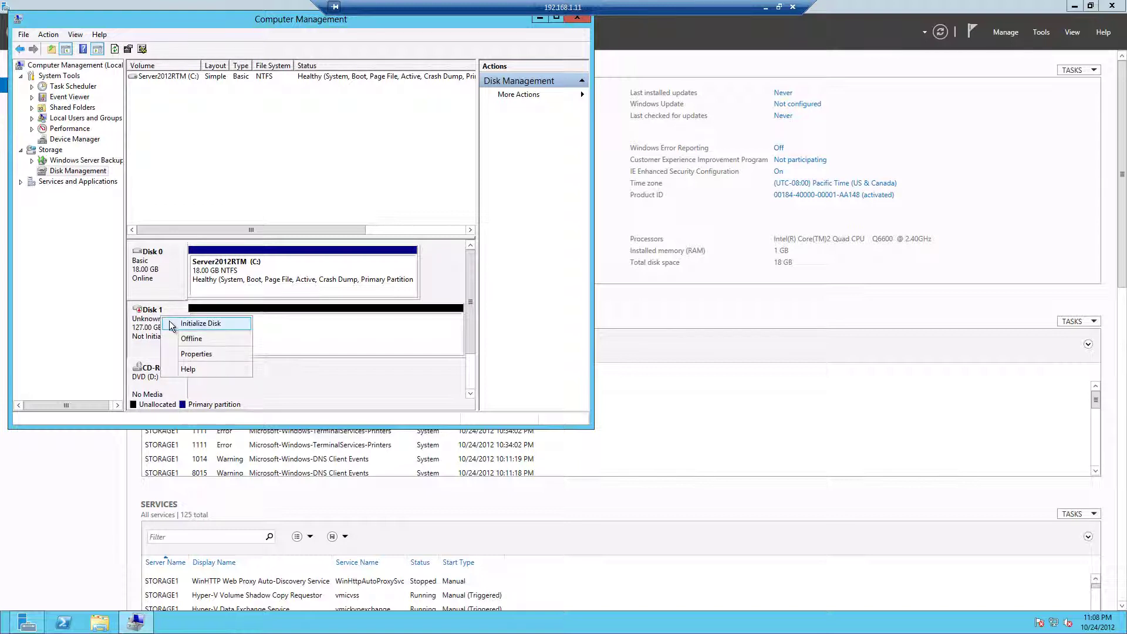
left_click(174, 322)
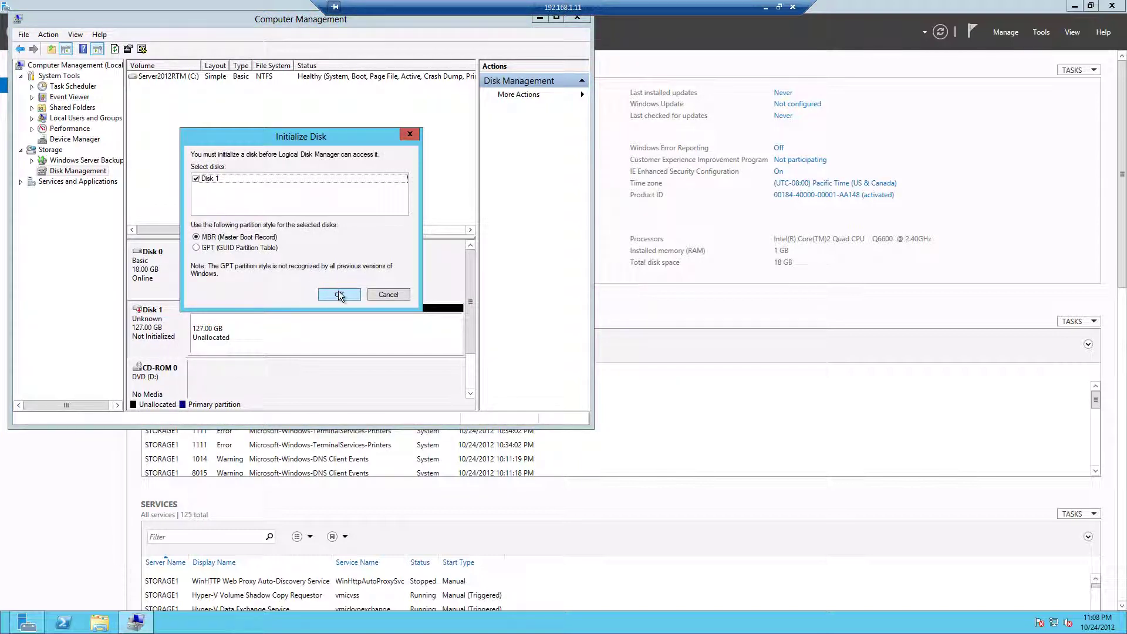
left_click(339, 294)
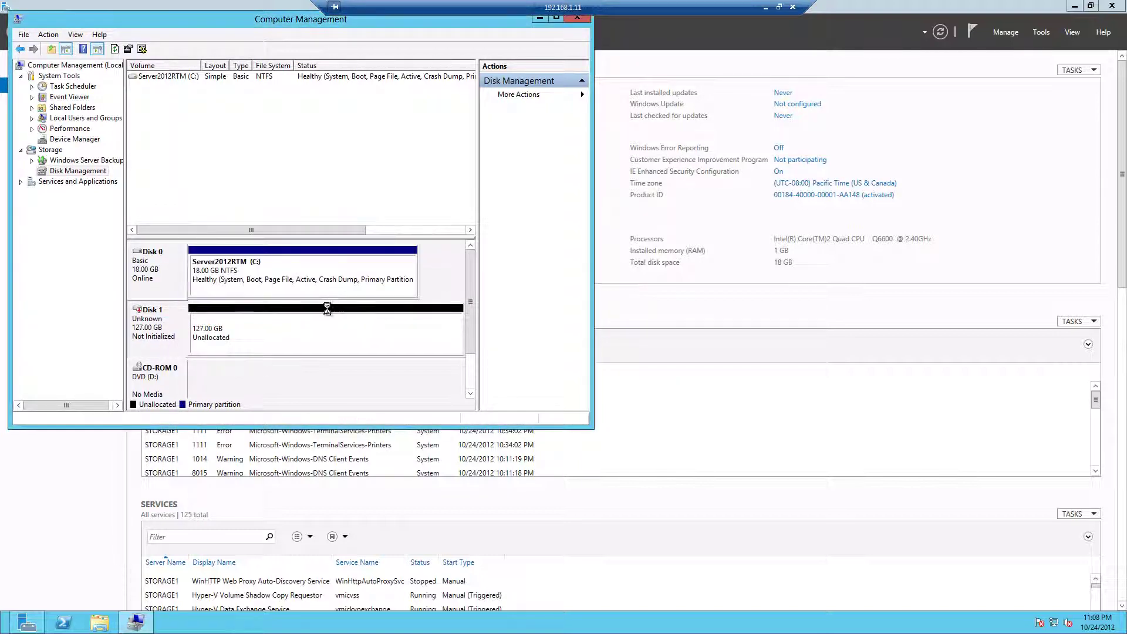
Create a 130045 MB simple volume on Disk 1 with drive letter E and a quick NTFS format, and close Computer Management.
right_click(222, 329)
left_click(237, 340)
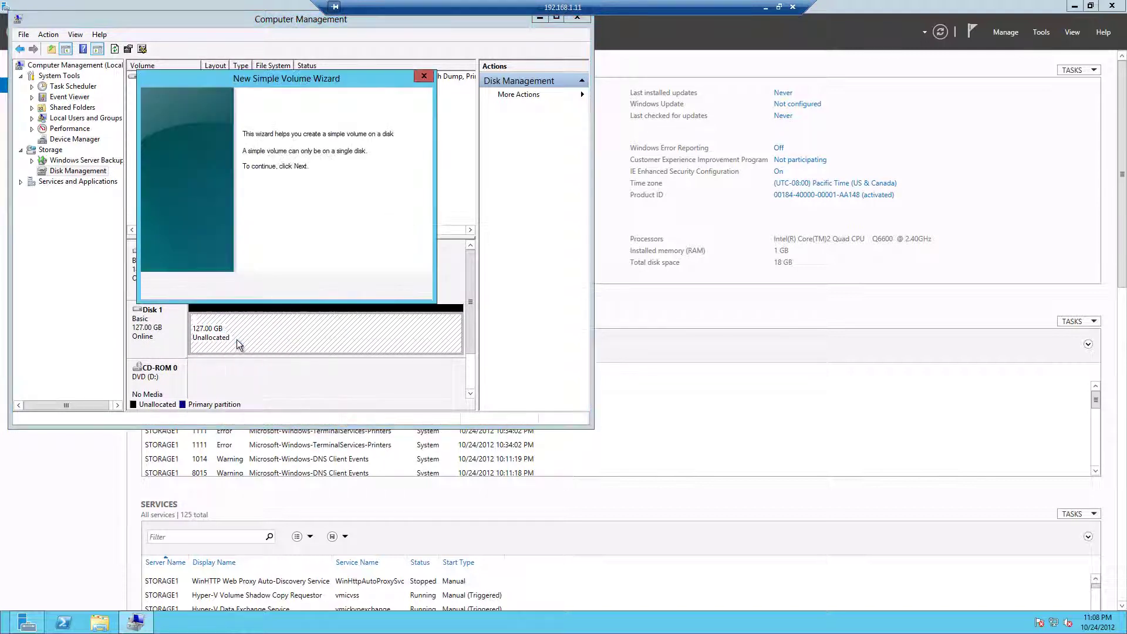
left_click(363, 287)
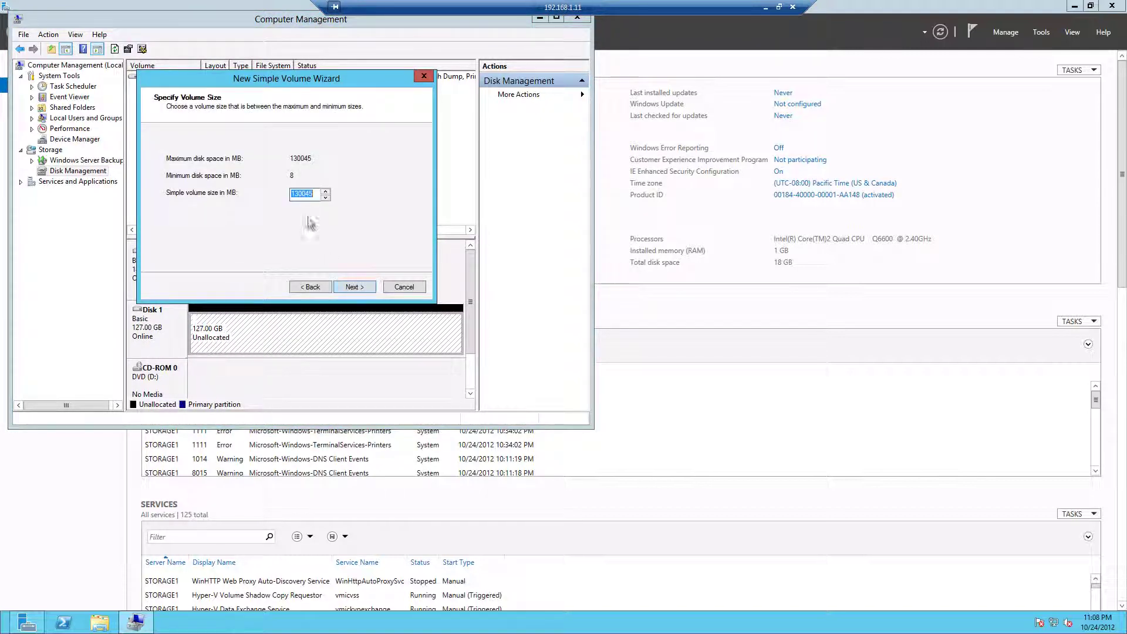
left_click(342, 289)
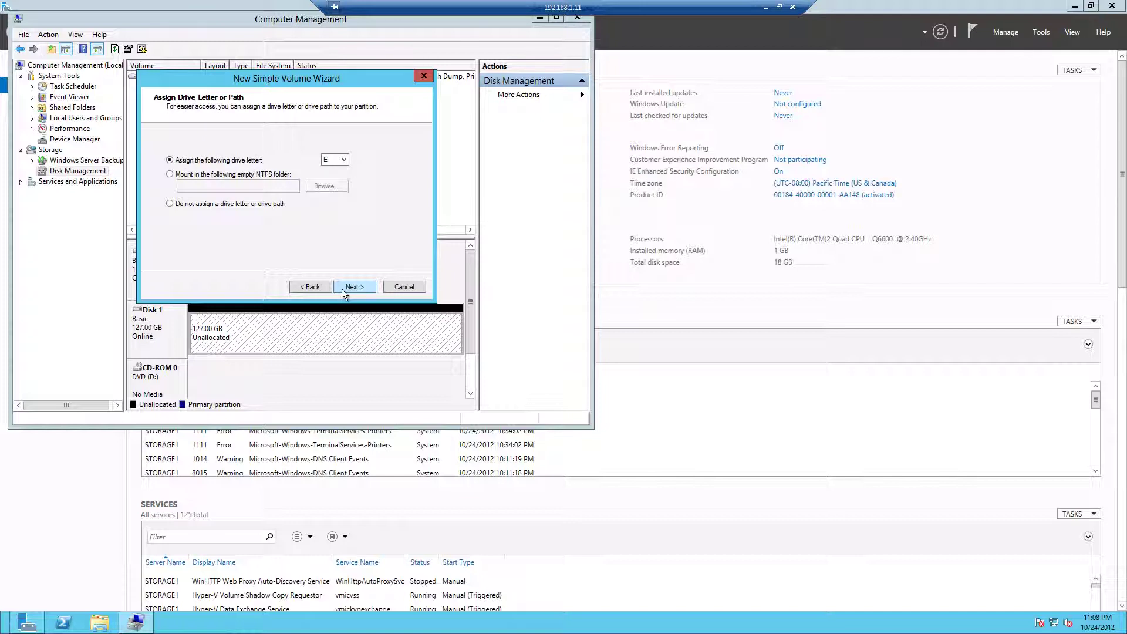
left_click(342, 289)
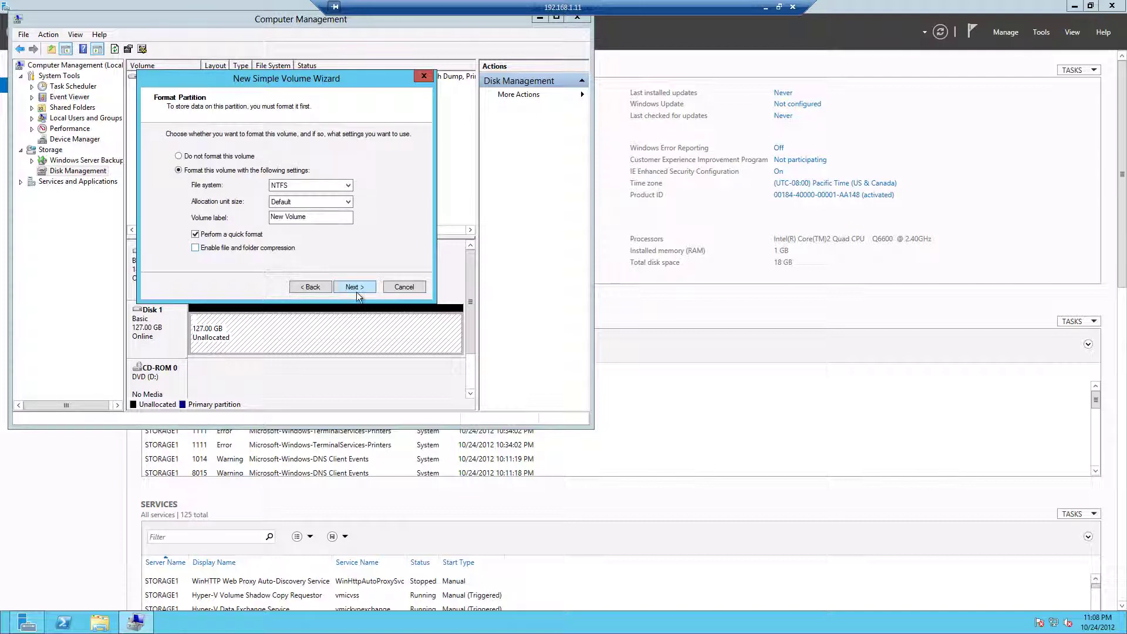
left_click(357, 289)
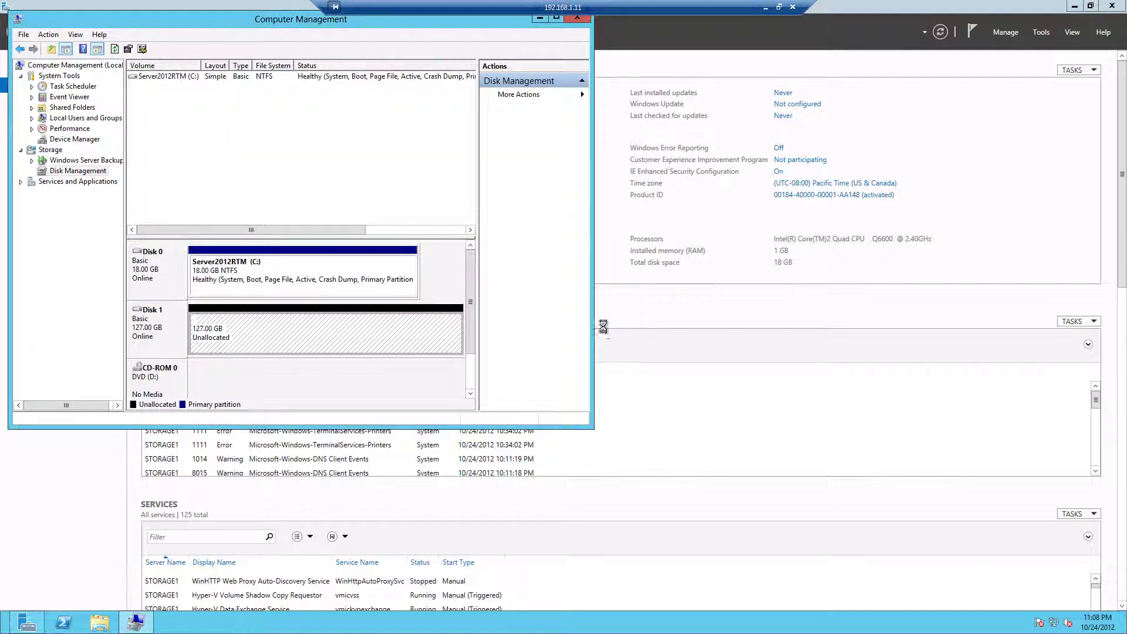
left_click(634, 324)
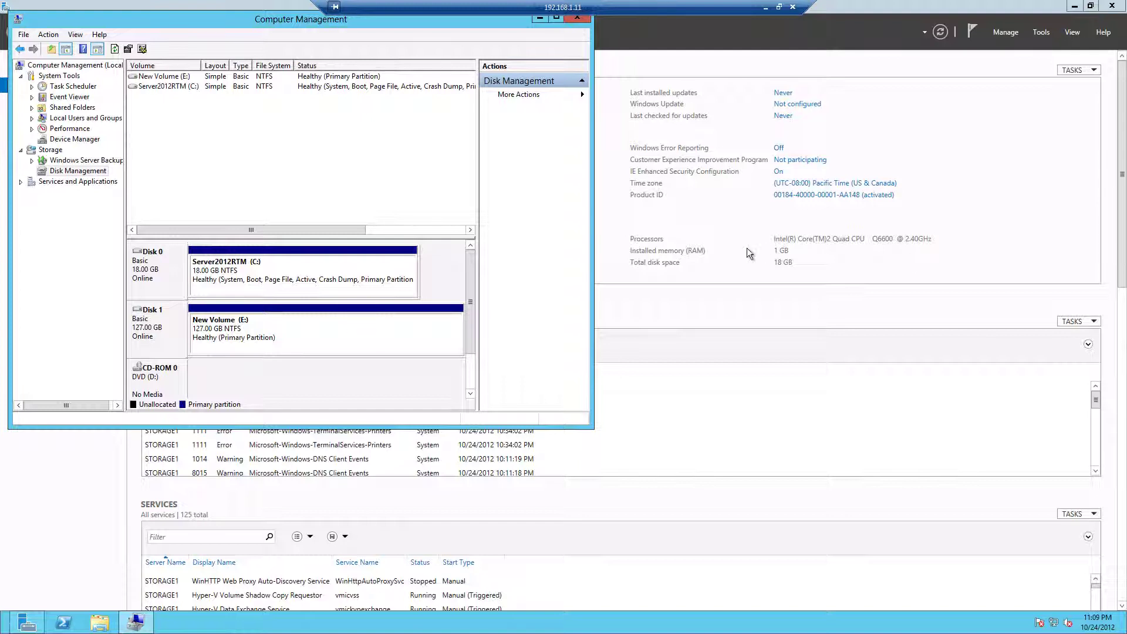
left_click(574, 19)
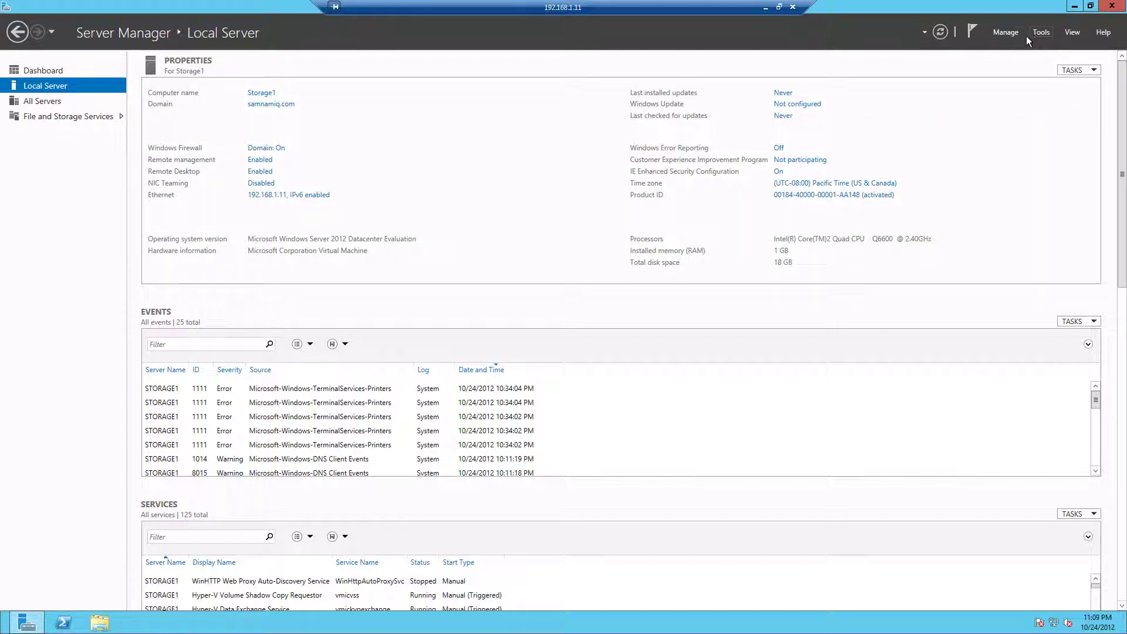
Start adding roles and features as a role-based or feature-based installation on the Storage1 server.
left_click(1010, 33)
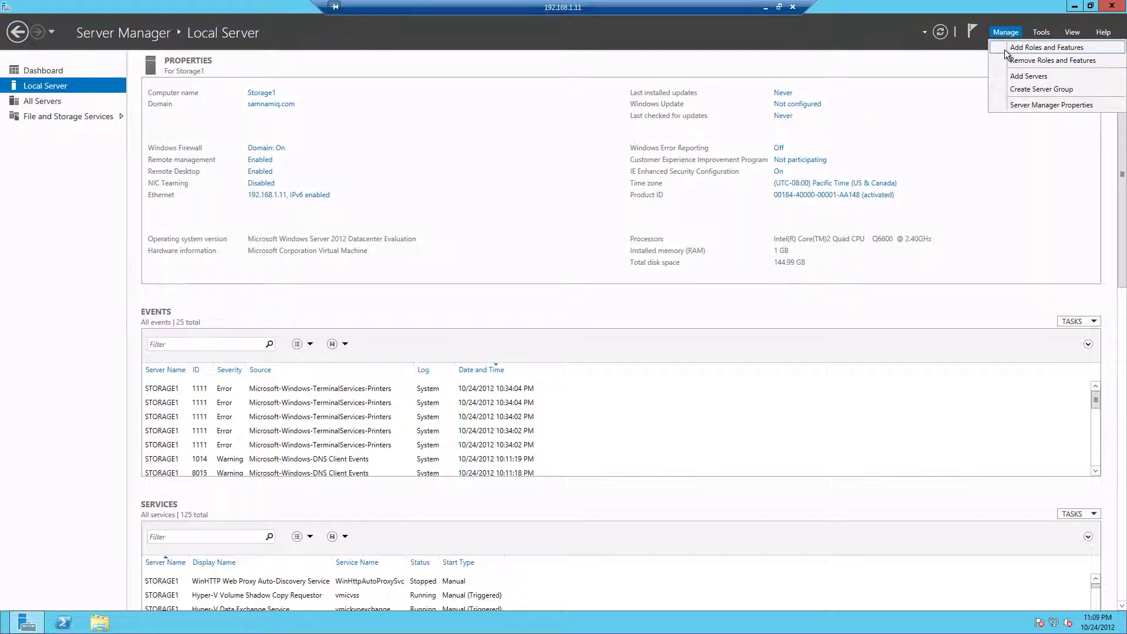
left_click(1005, 50)
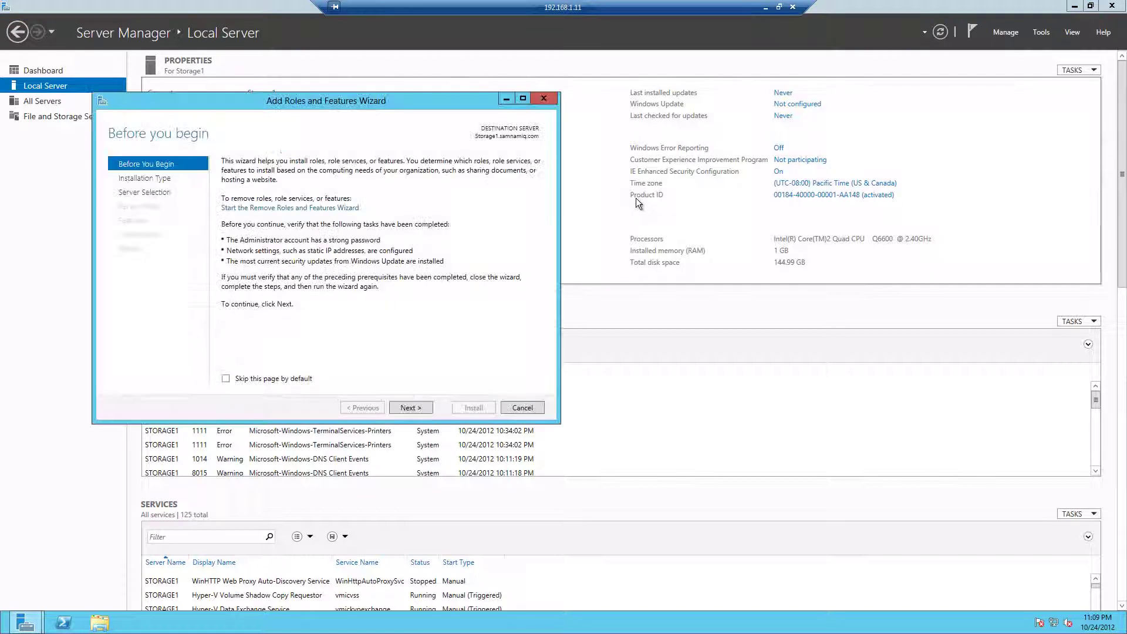
left_click(409, 407)
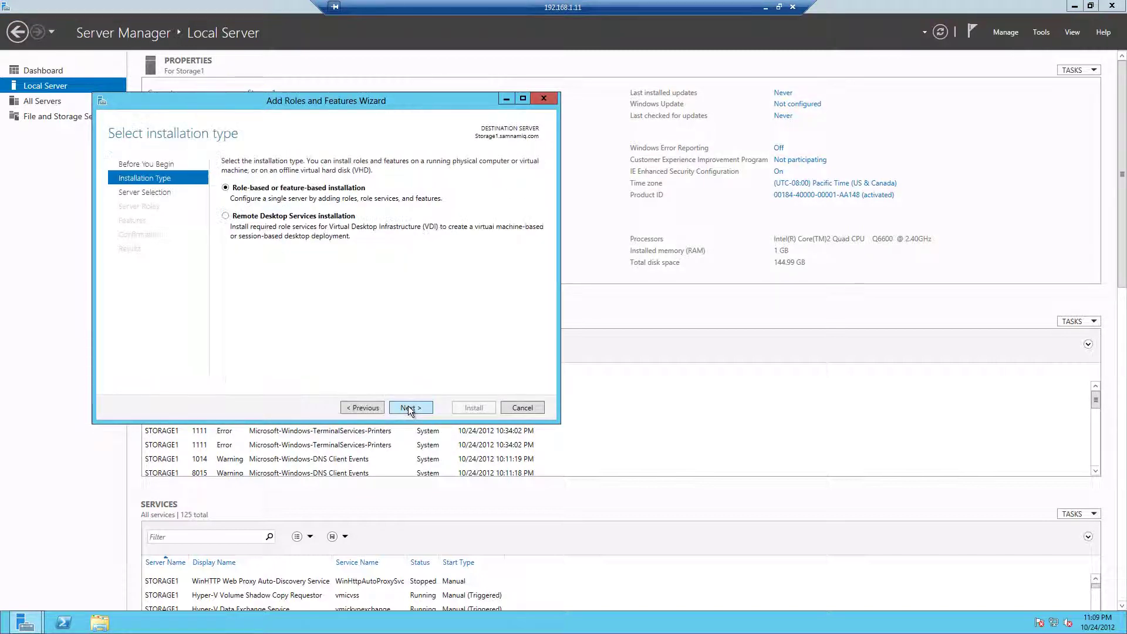
left_click(410, 407)
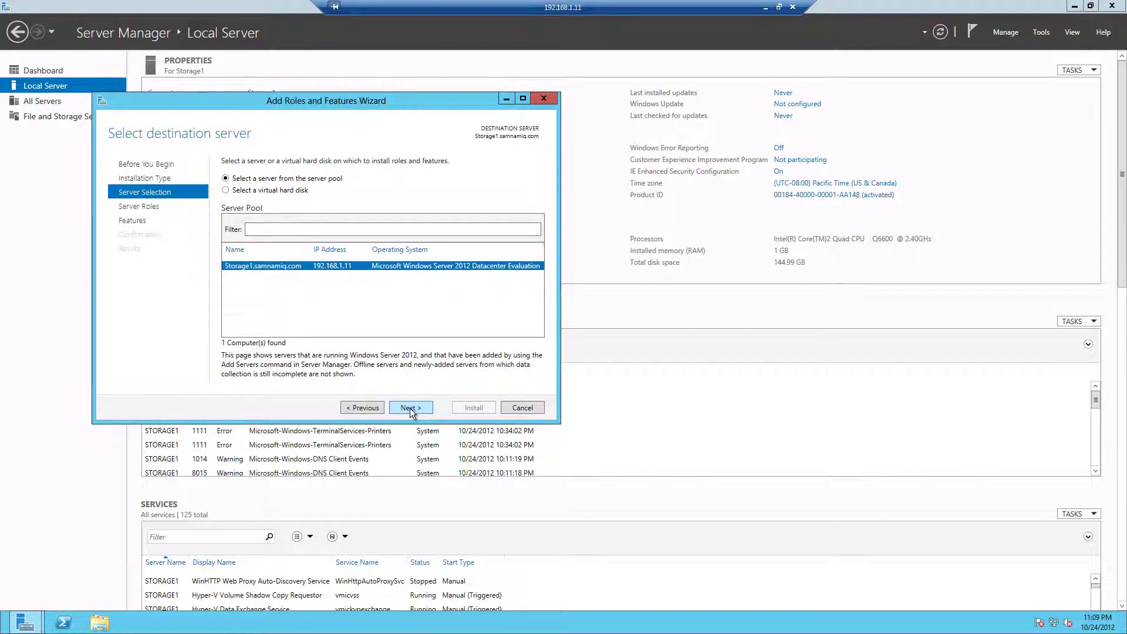
left_click(410, 408)
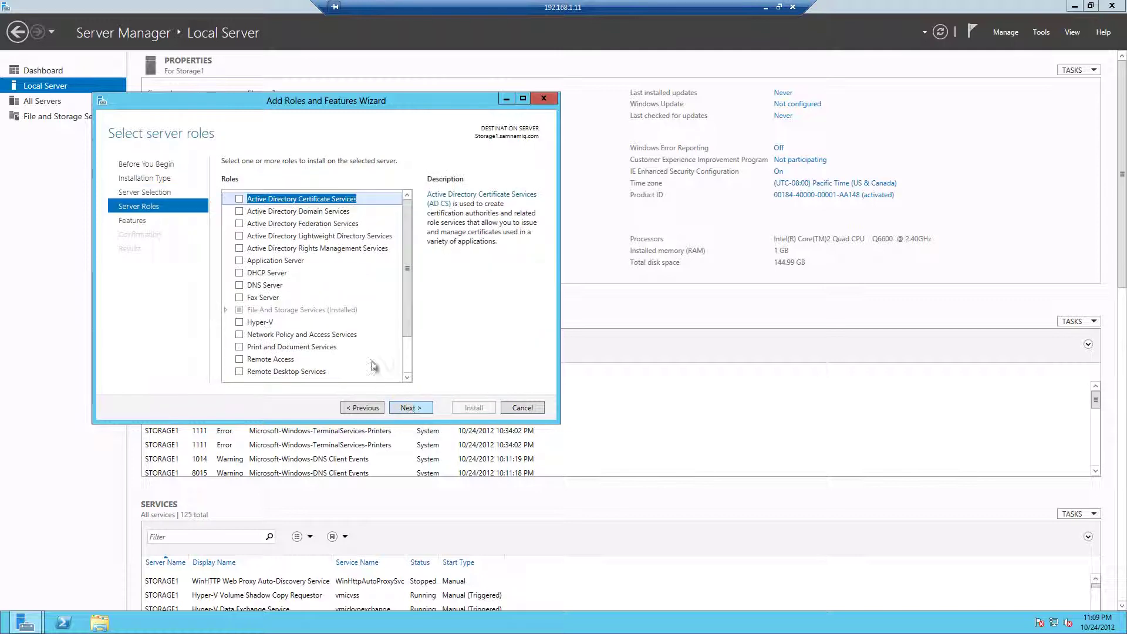
Select the iSCSI Target Server role under File and iSCSI Services, including its required File Server feature.
left_click(226, 309)
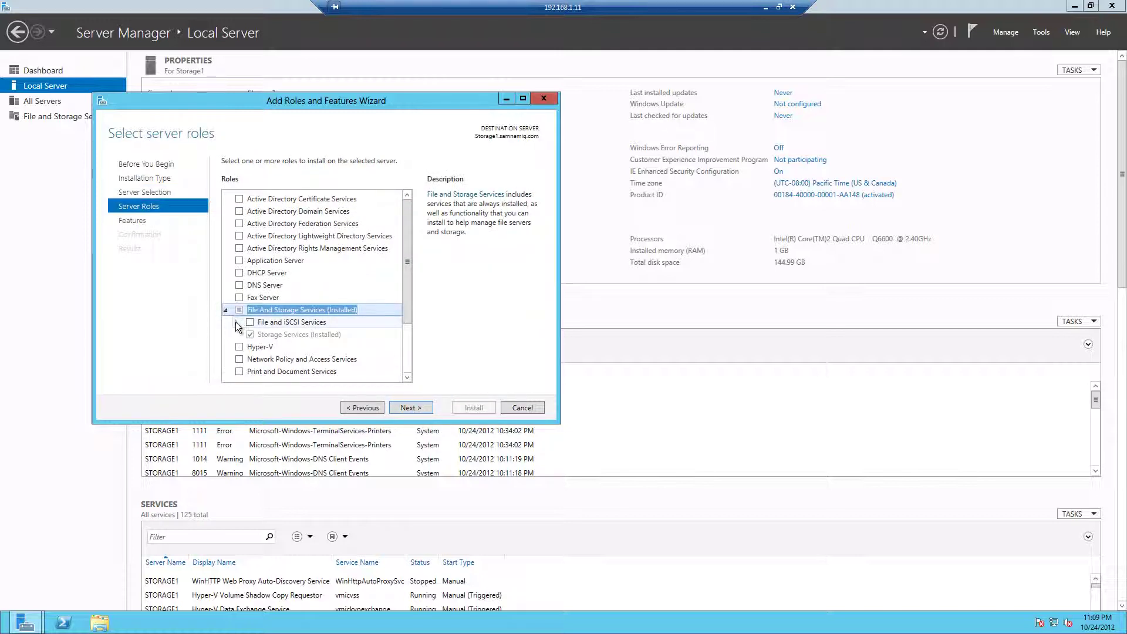
left_click(235, 321)
scroll(252, 329, "down", 2)
scroll(252, 329, "down", 1)
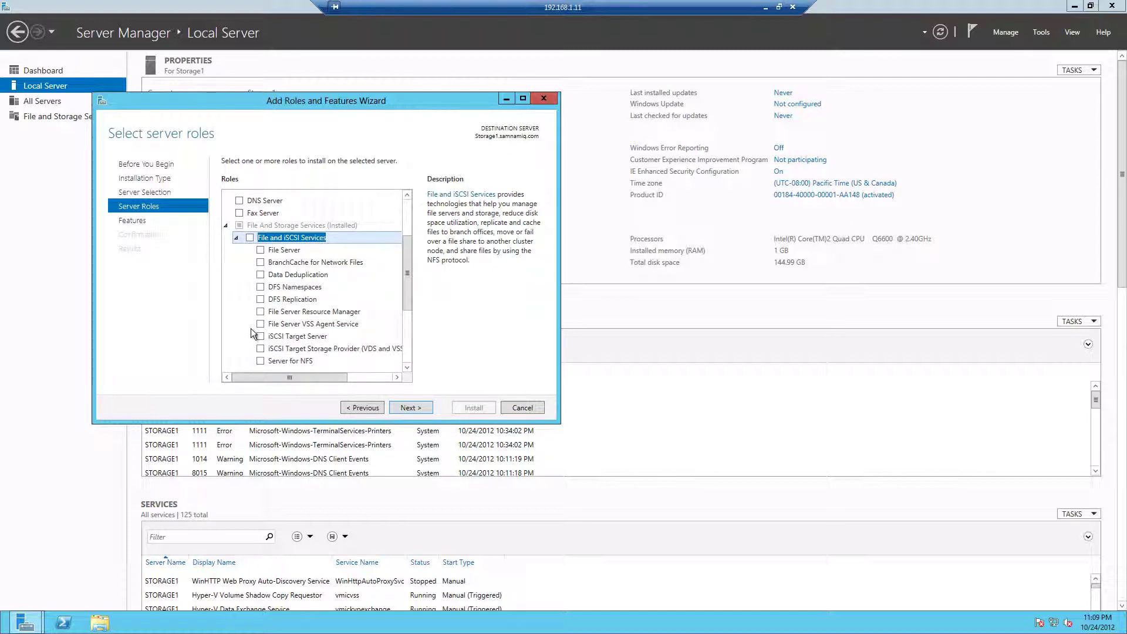
left_click(262, 336)
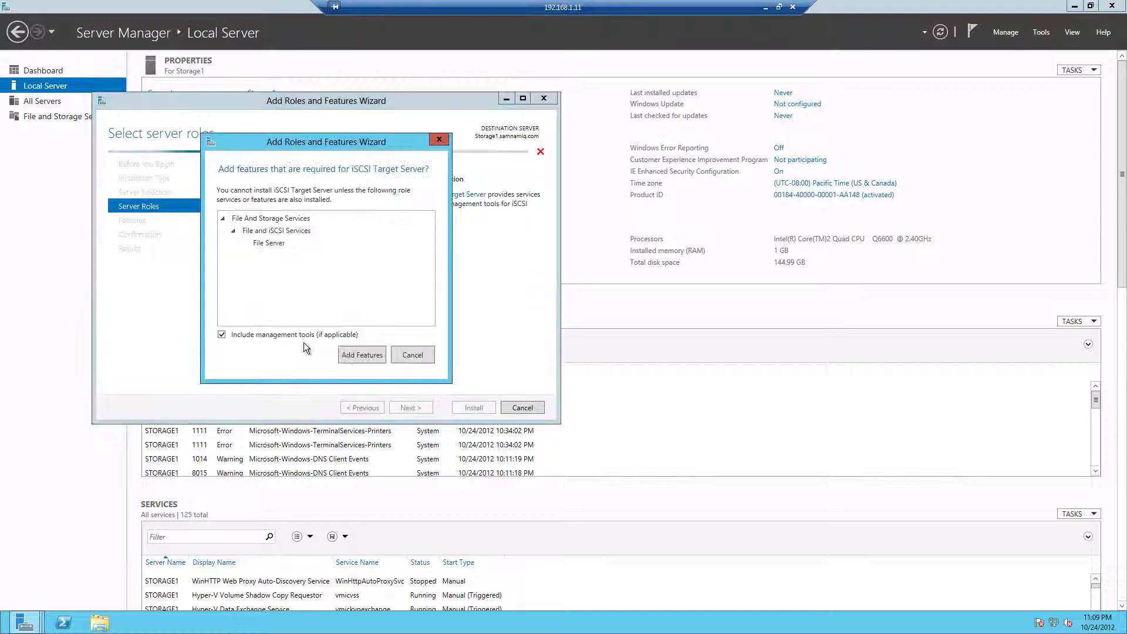
left_click(360, 354)
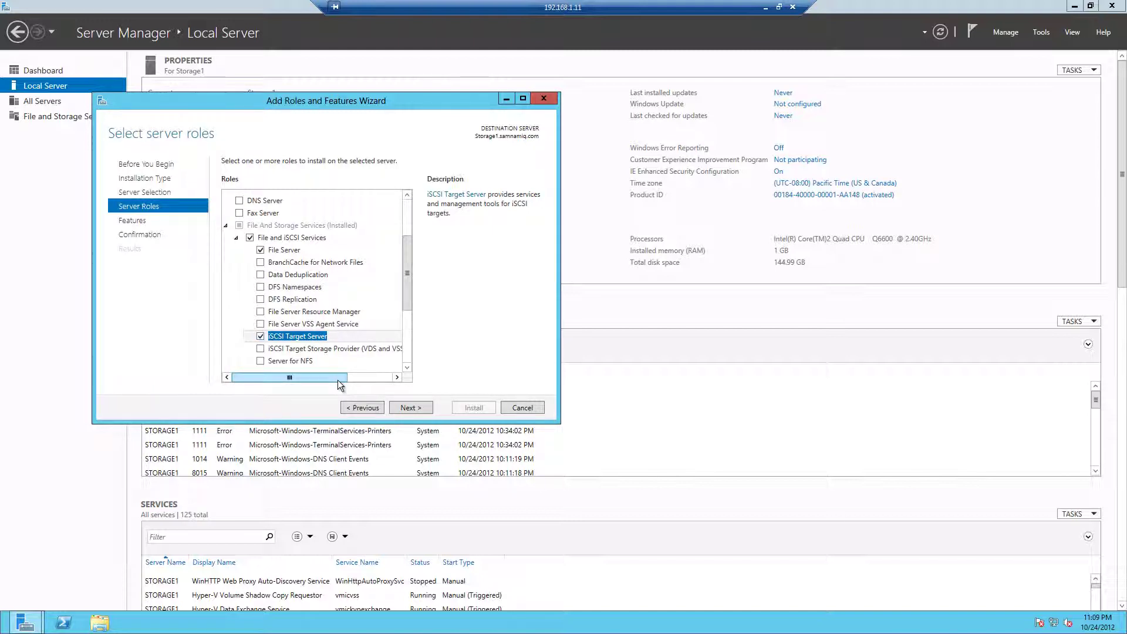
Install the selected roles without additional features and close the wizard once the installation is complete.
left_click(411, 409)
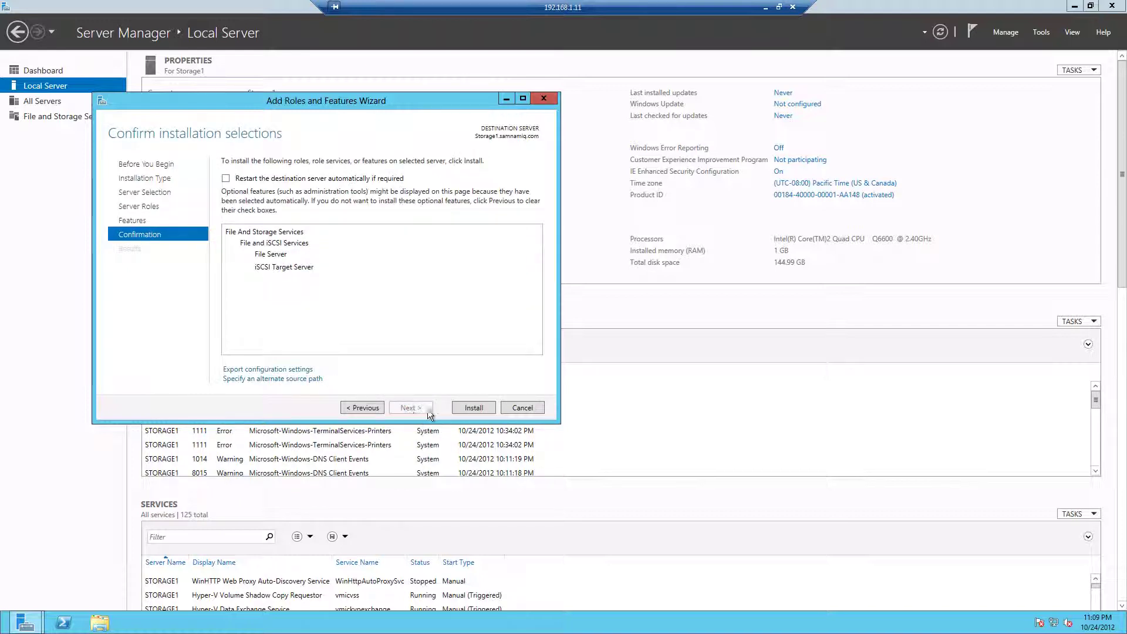
left_click(464, 410)
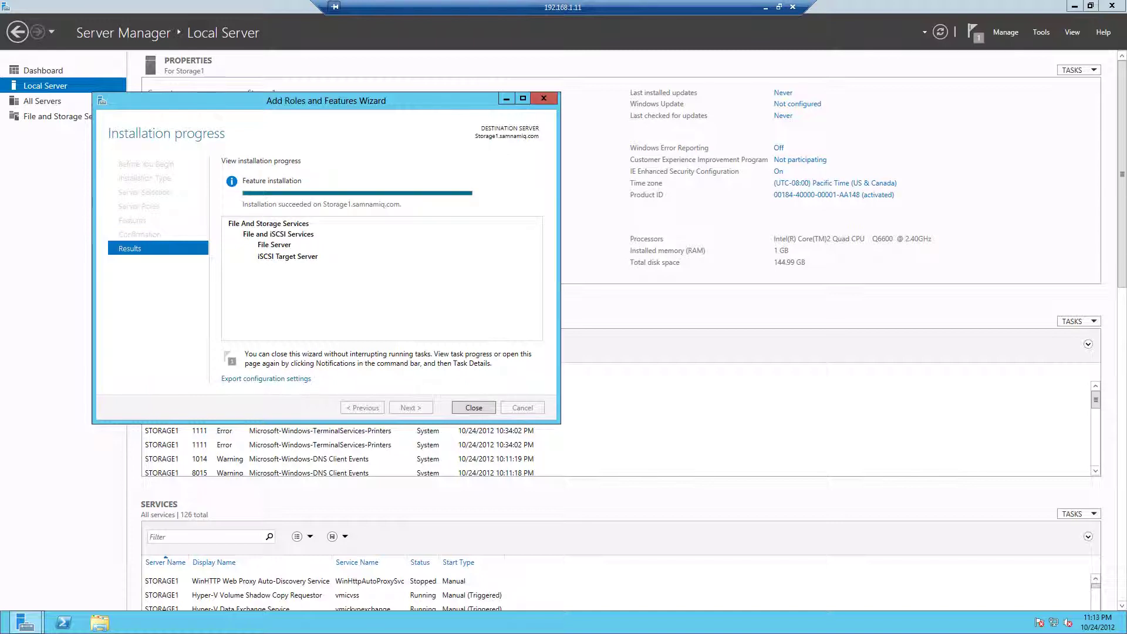
left_click(473, 408)
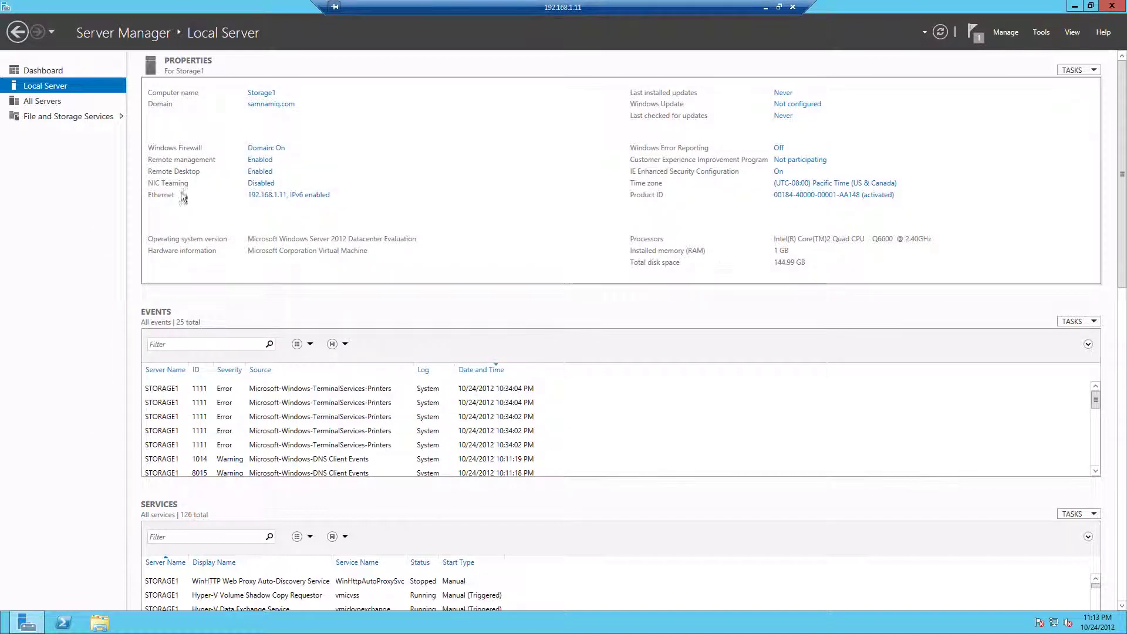
Start a new iSCSI virtual disk in File and Storage Services, stored on volume E: of the Storage1 server.
left_click(53, 118)
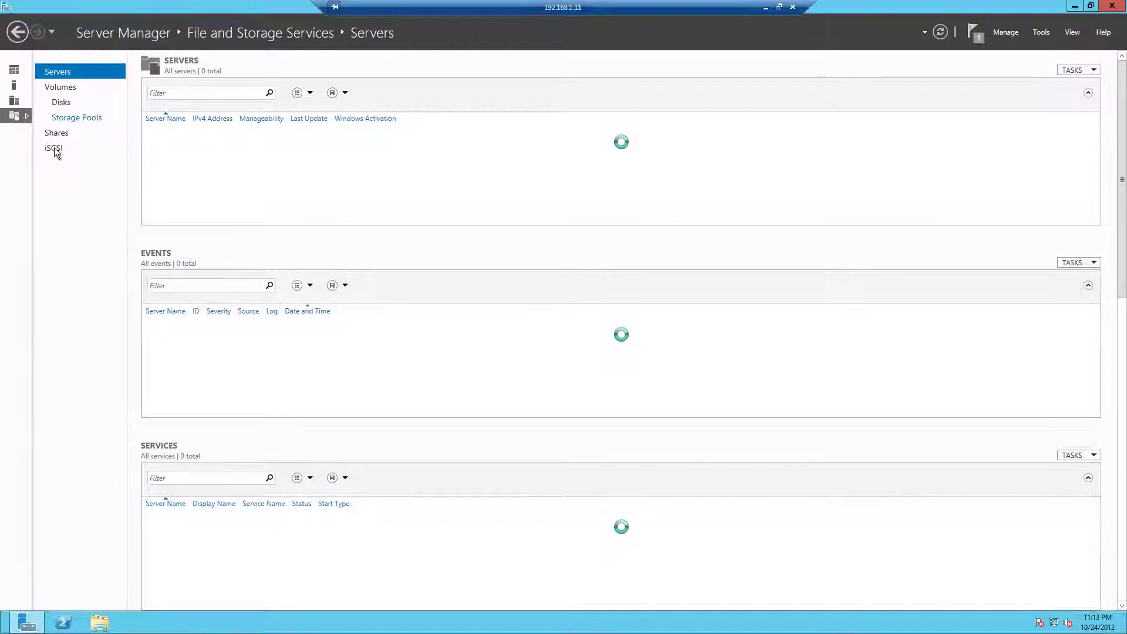
left_click(53, 148)
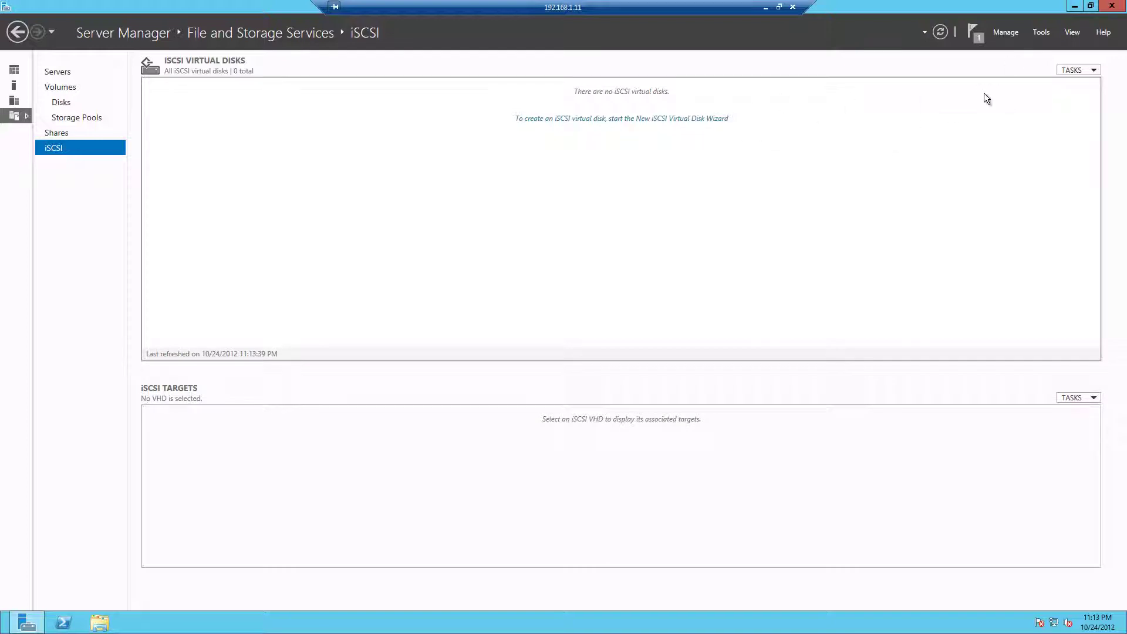
left_click(1081, 70)
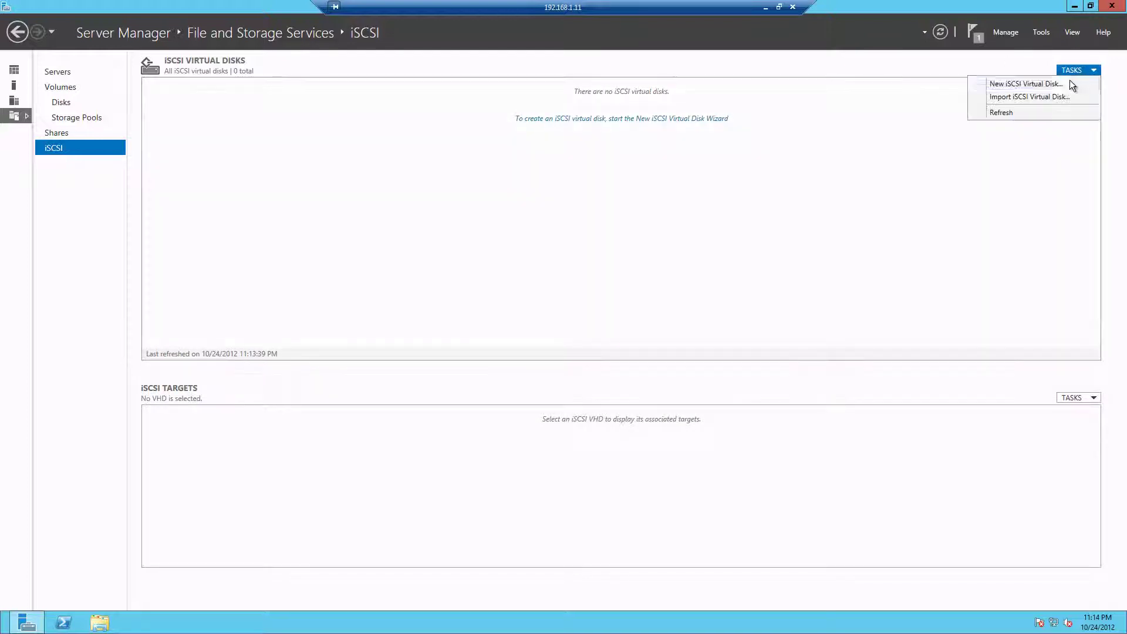
left_click(1033, 83)
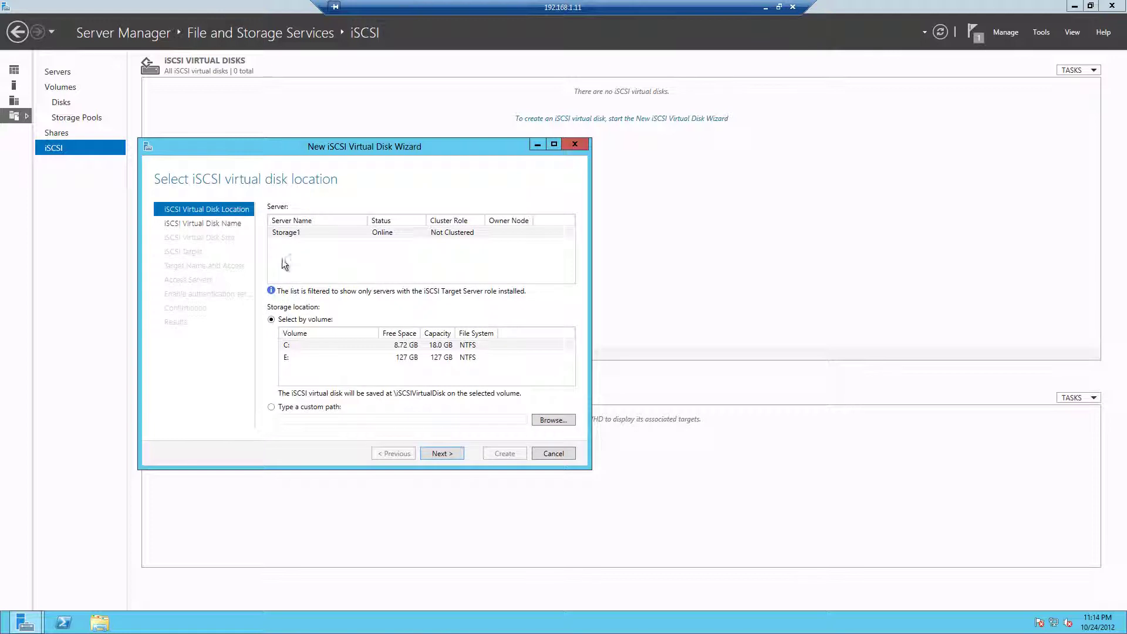
left_click(290, 234)
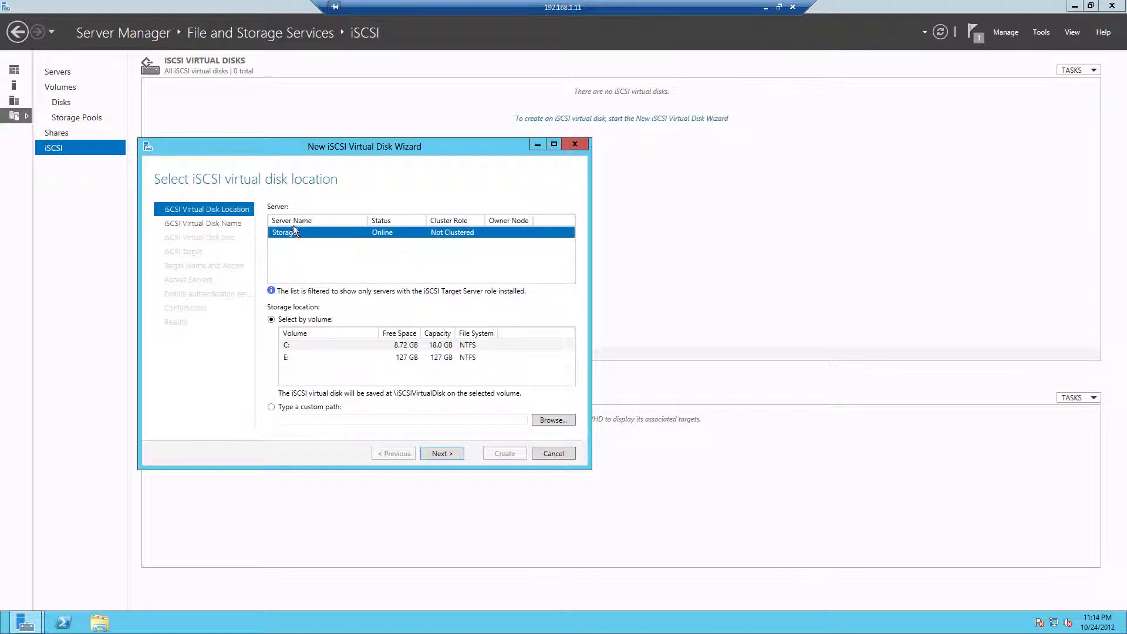
left_click(290, 358)
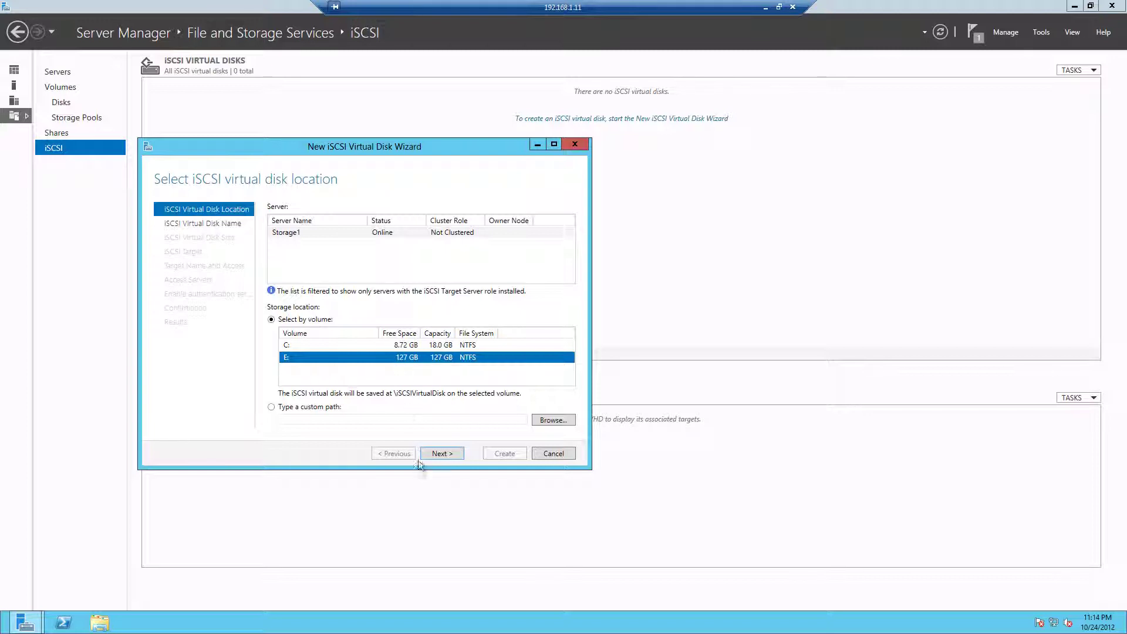
left_click(441, 453)
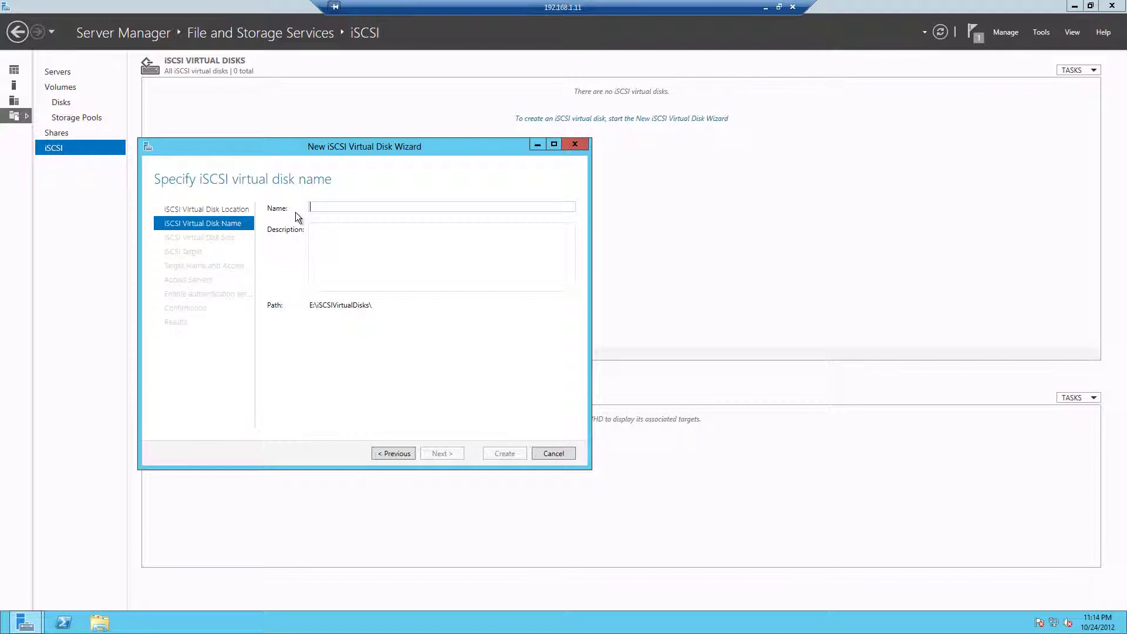
Name the iSCSI virtual disk Quorum and set its size to 1 GB.
type("Quorum")
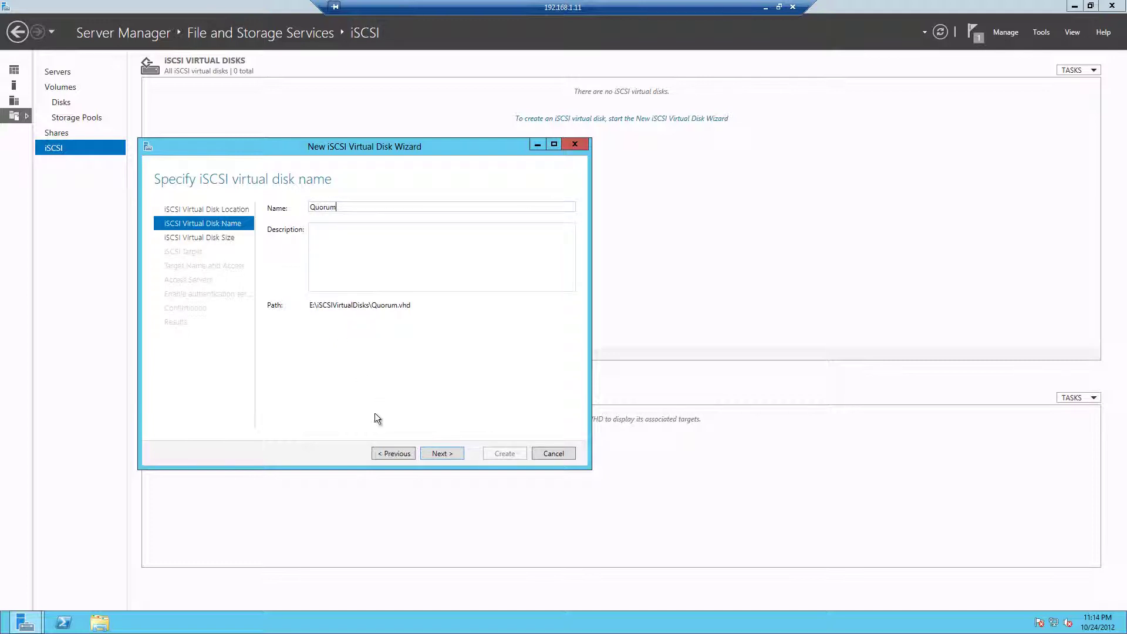
left_click(438, 454)
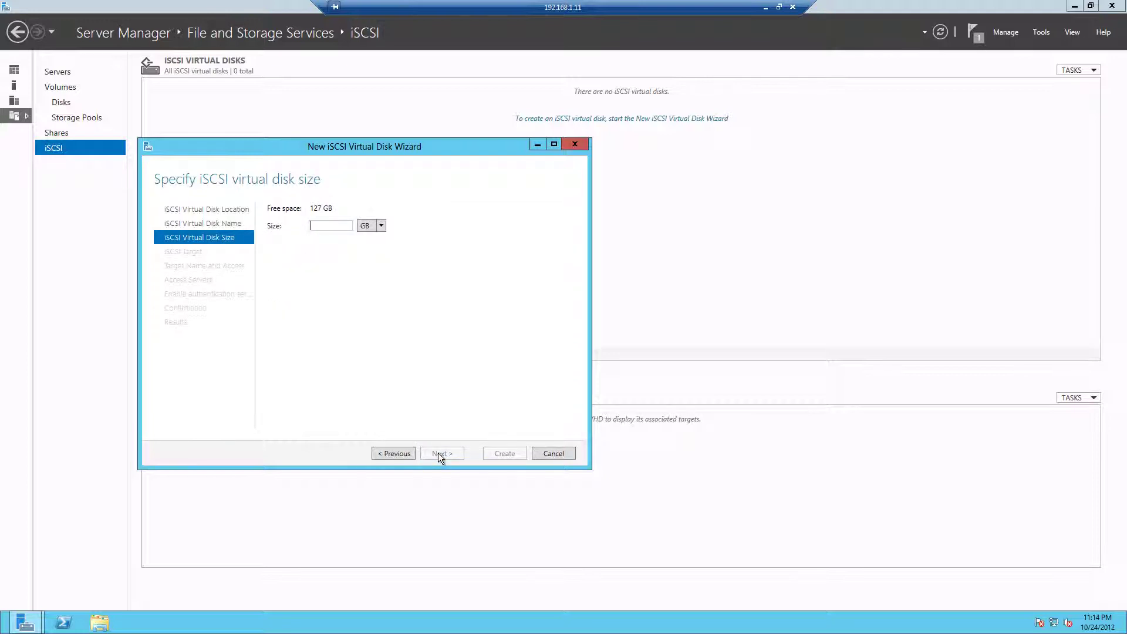
type("1")
left_click(440, 454)
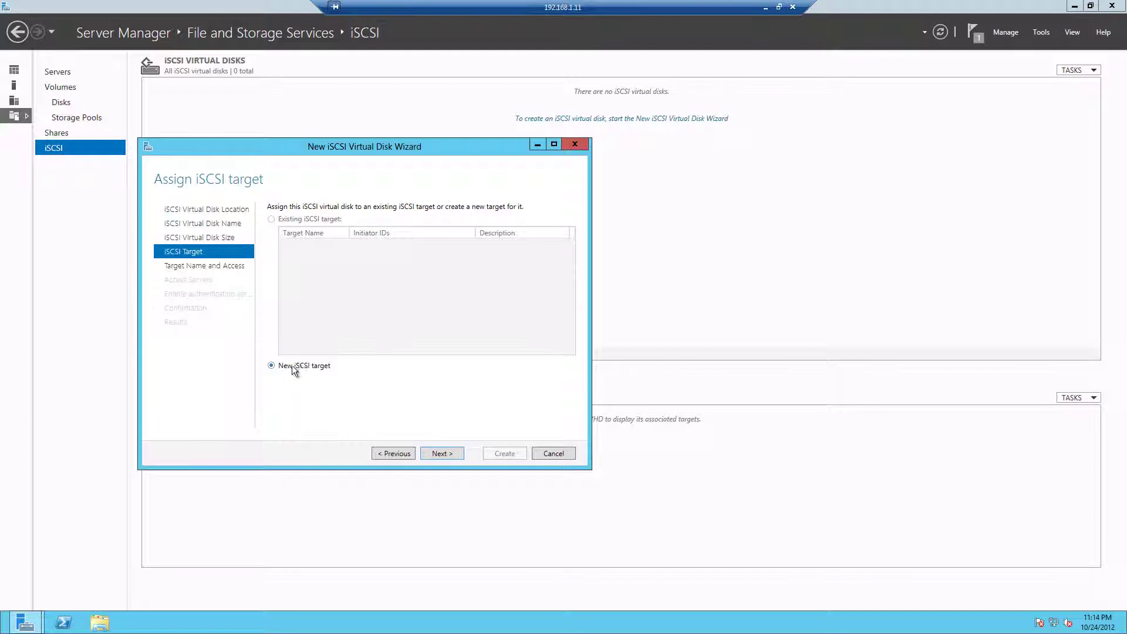
Assign the virtual disk to a new iSCSI target named ClusterStorage.
left_click(438, 453)
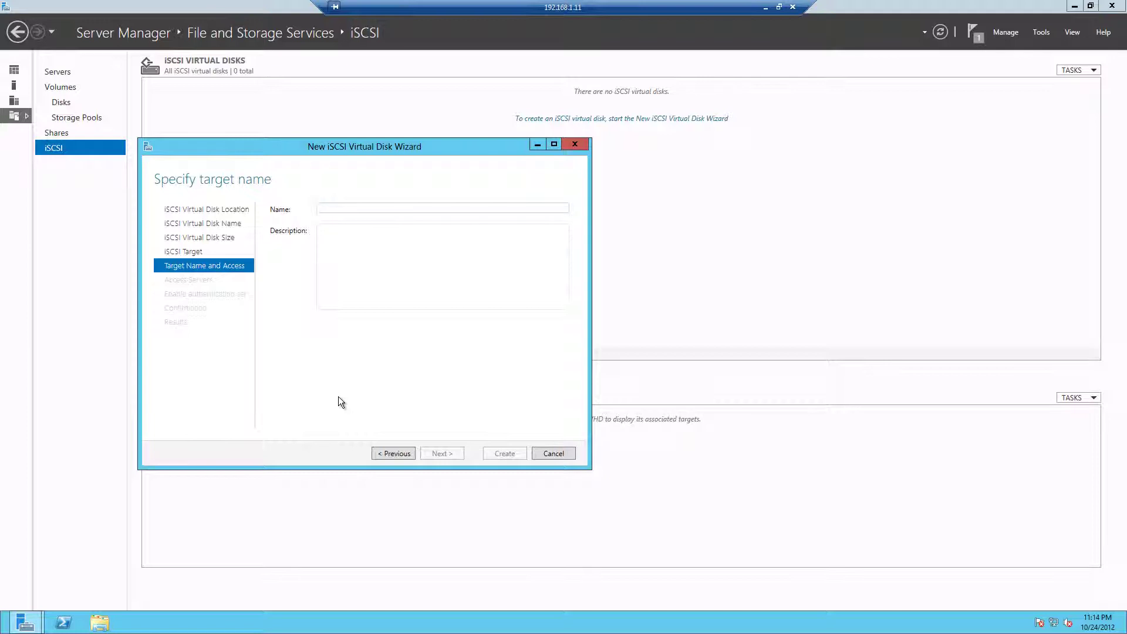
type("Clu")
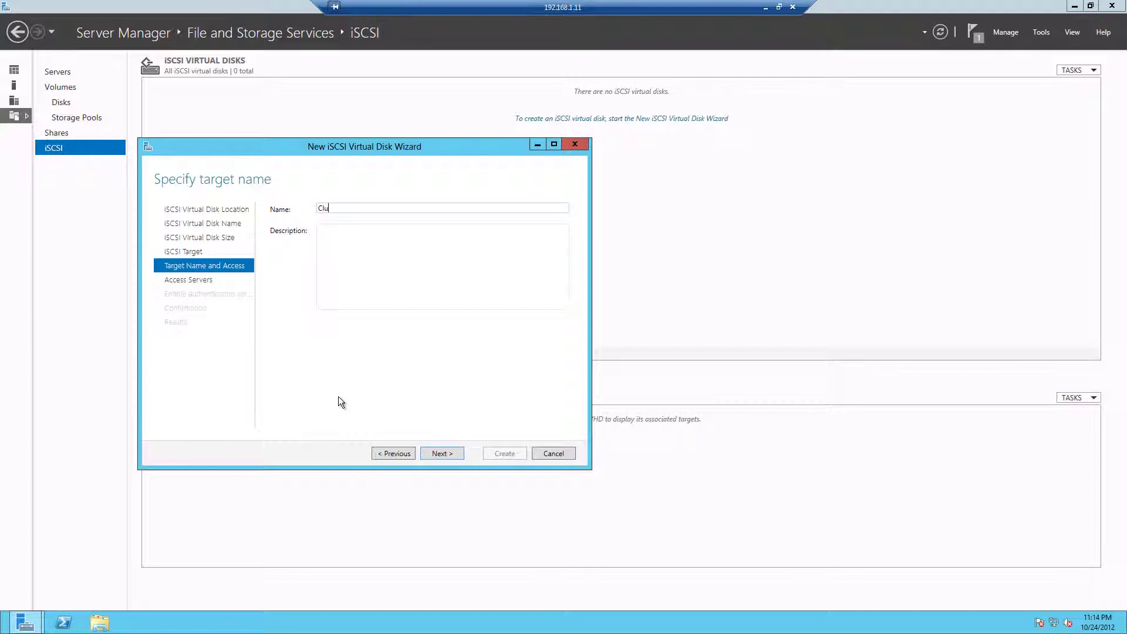
type("sterStorage")
left_click(439, 455)
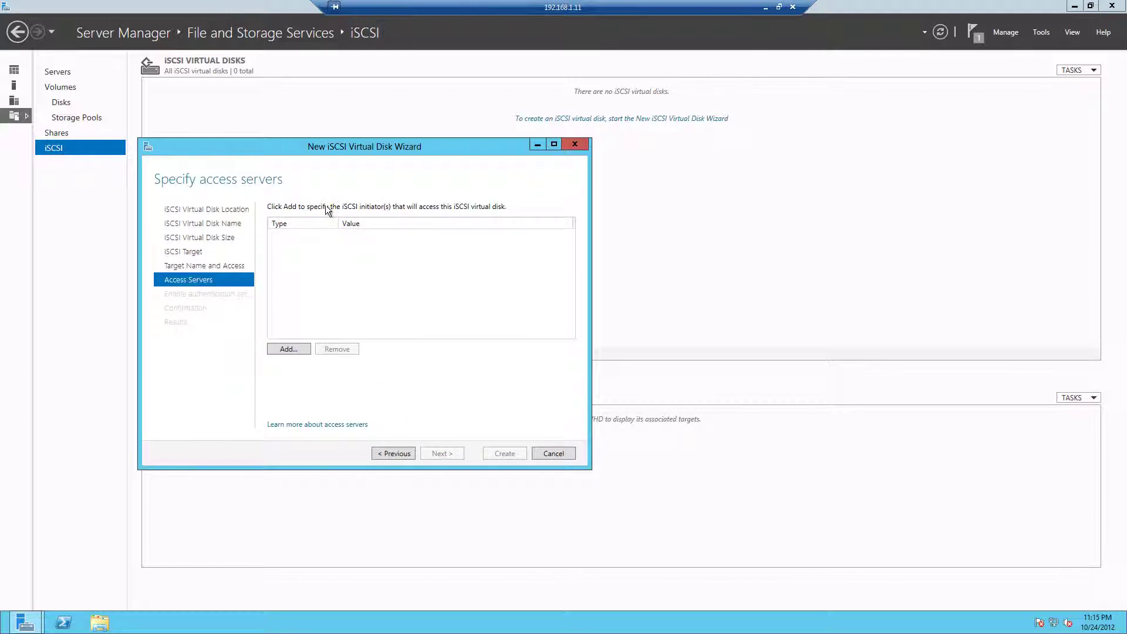
Add the first cluster node as an access server for the virtual disk, identified by IP address 192.168.1.21.
left_click(288, 350)
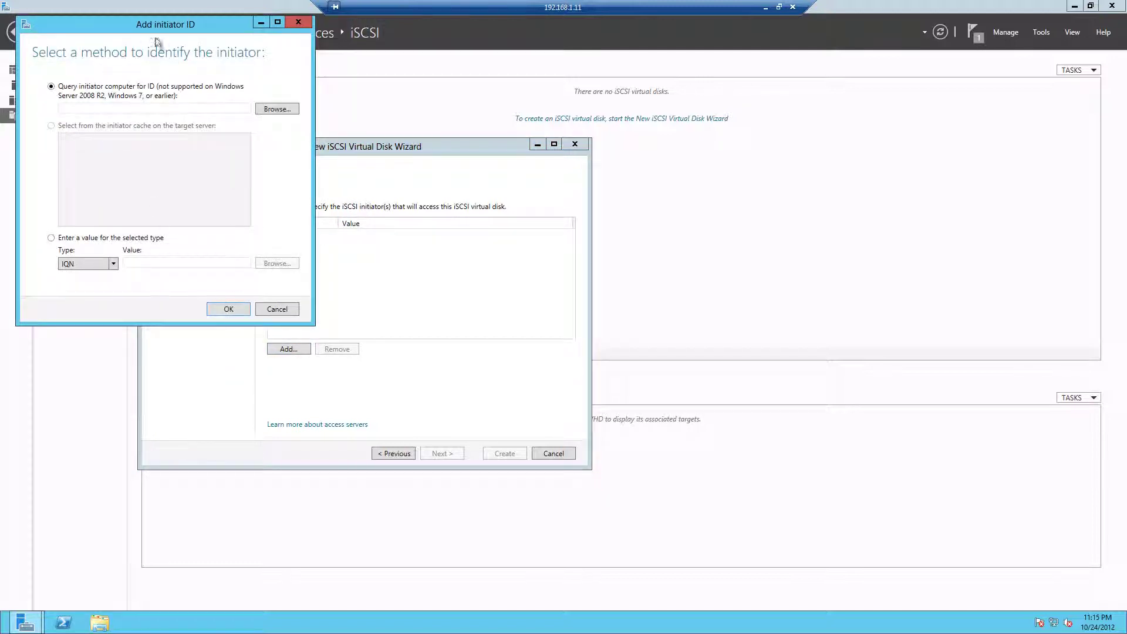
left_click_drag(189, 32, 320, 83)
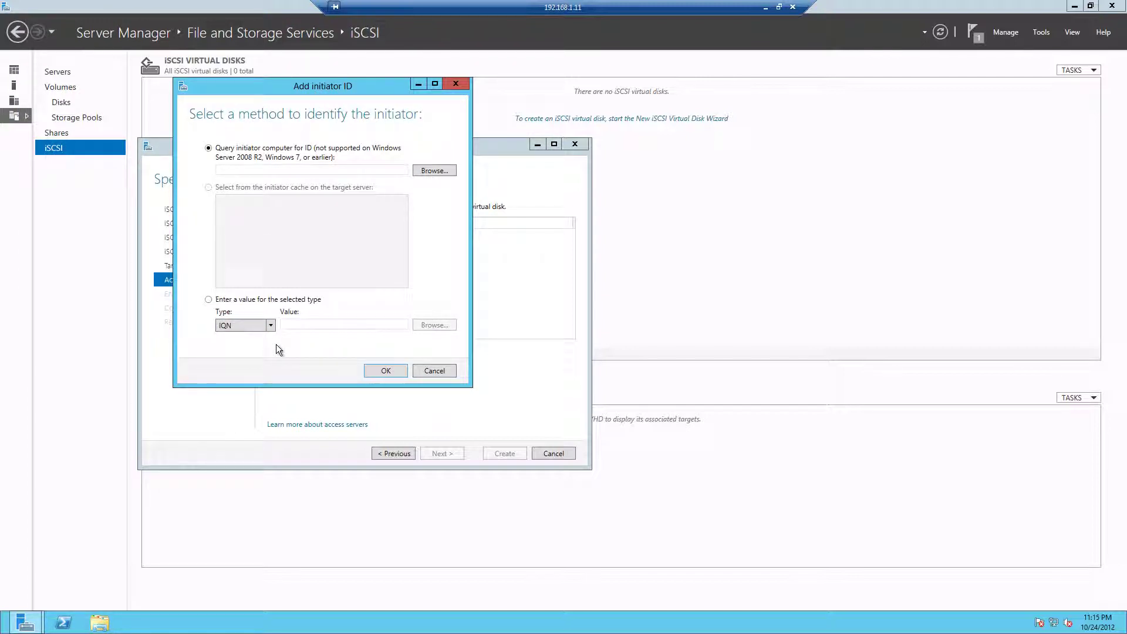
left_click(765, 7)
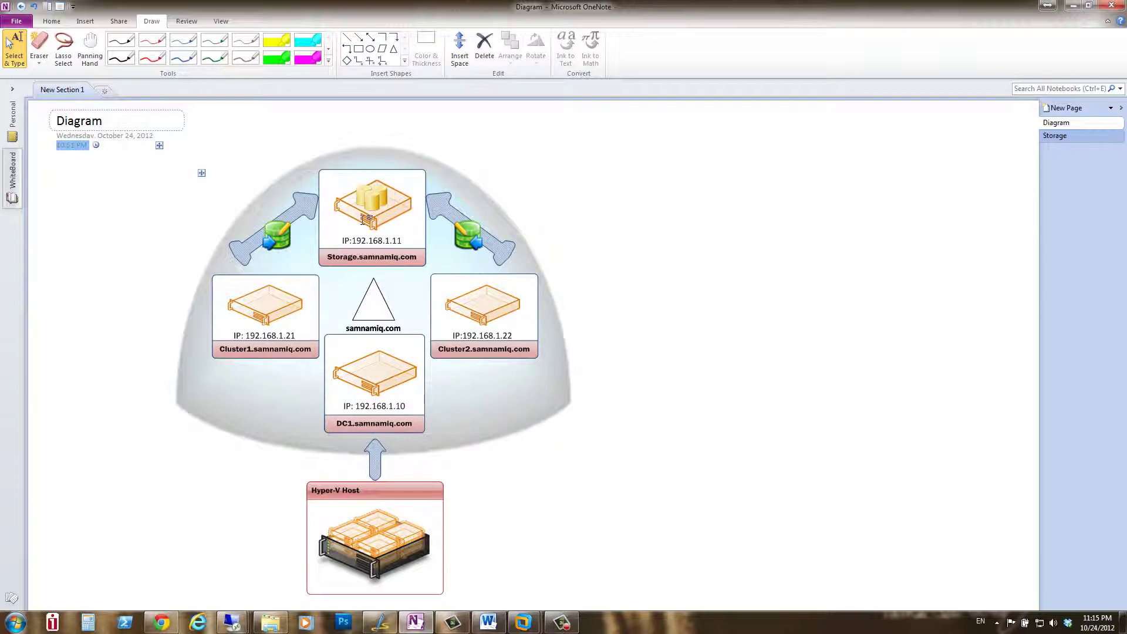
left_click(299, 335)
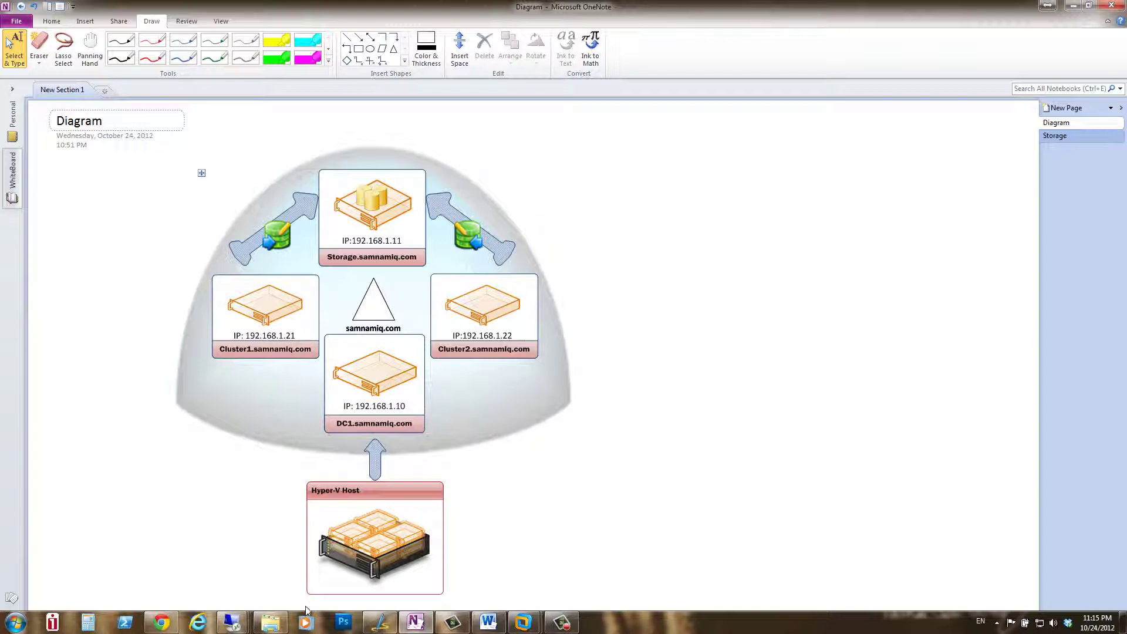
left_click(230, 623)
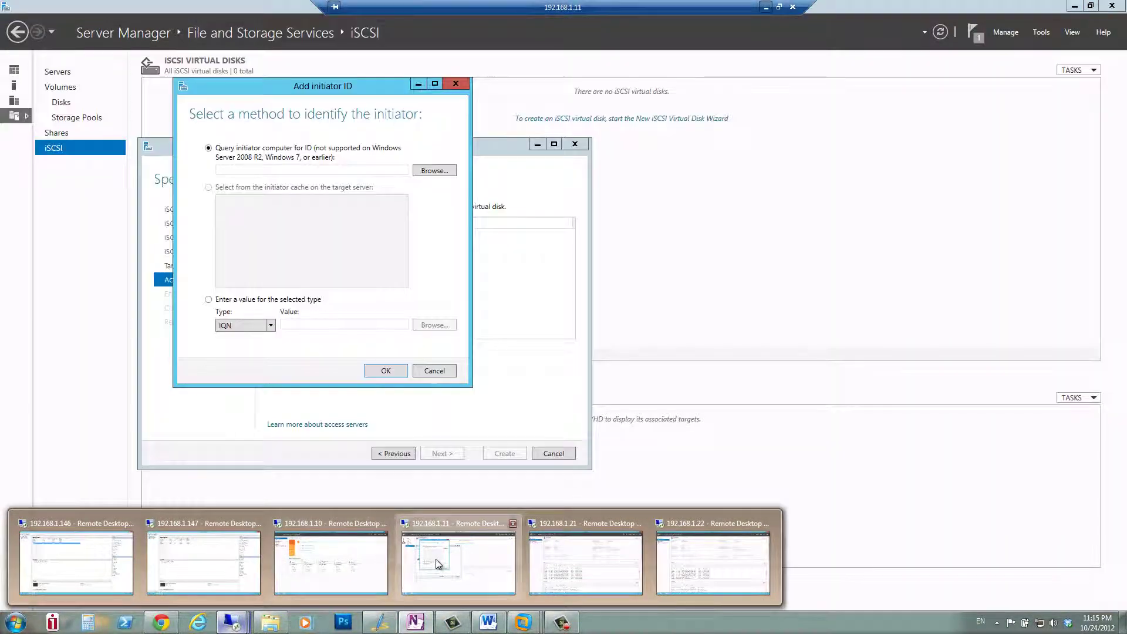
left_click(437, 563)
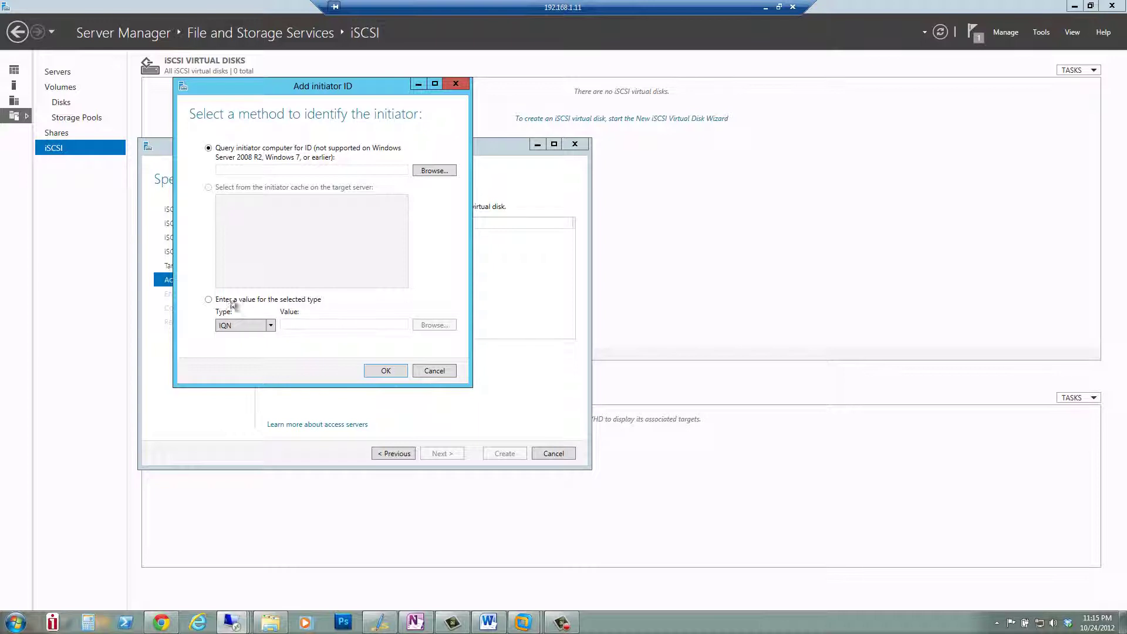
left_click(208, 299)
left_click(269, 325)
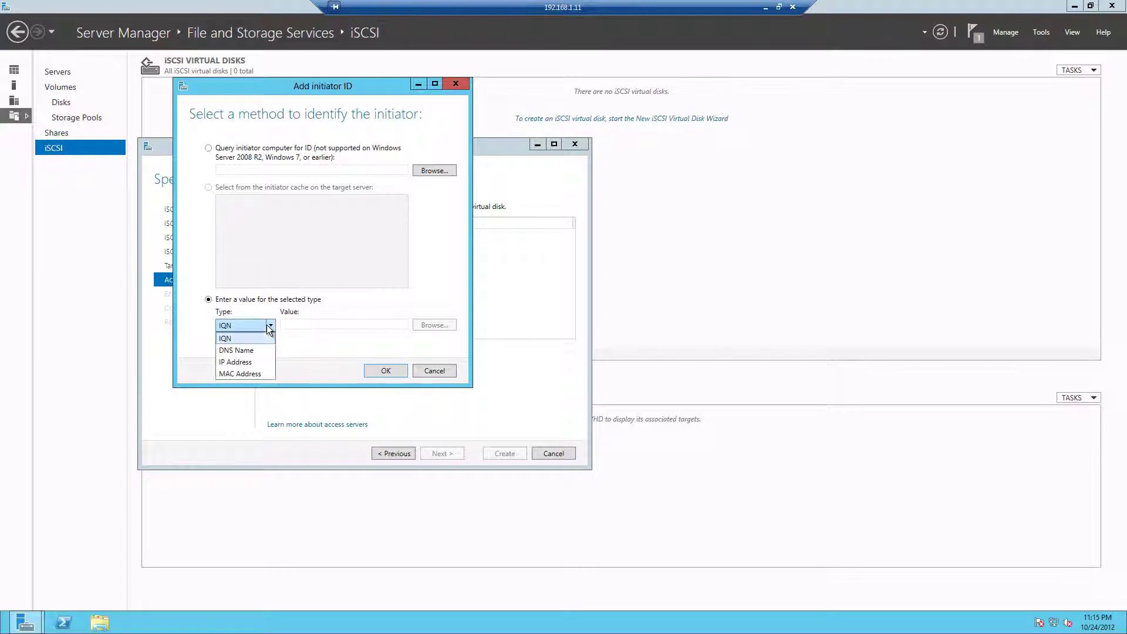
left_click(245, 362)
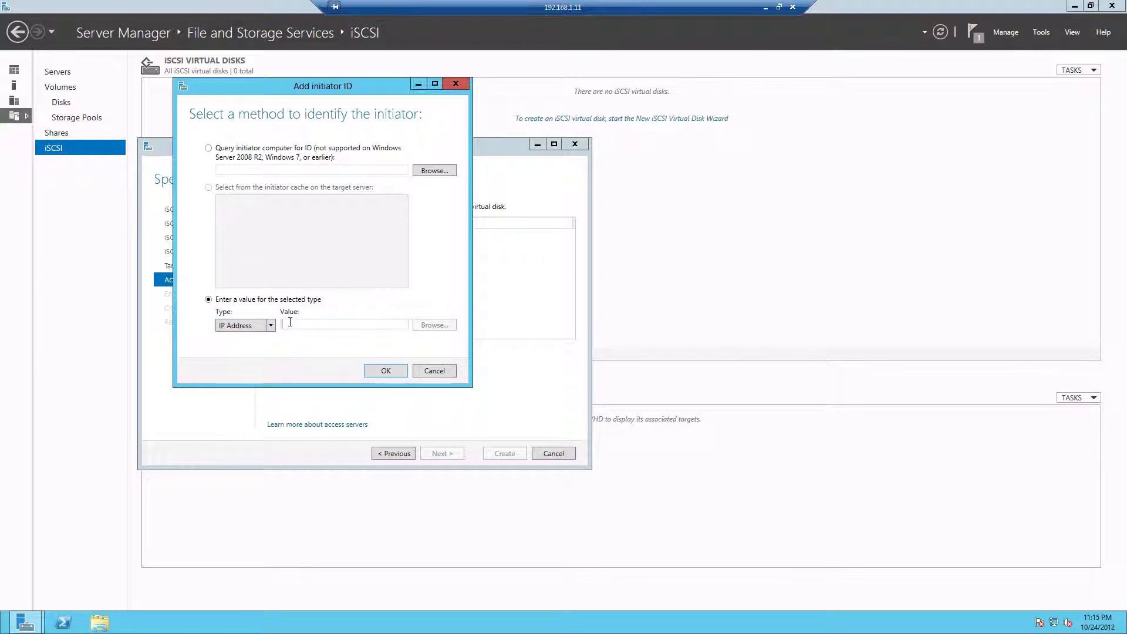
type("192.1")
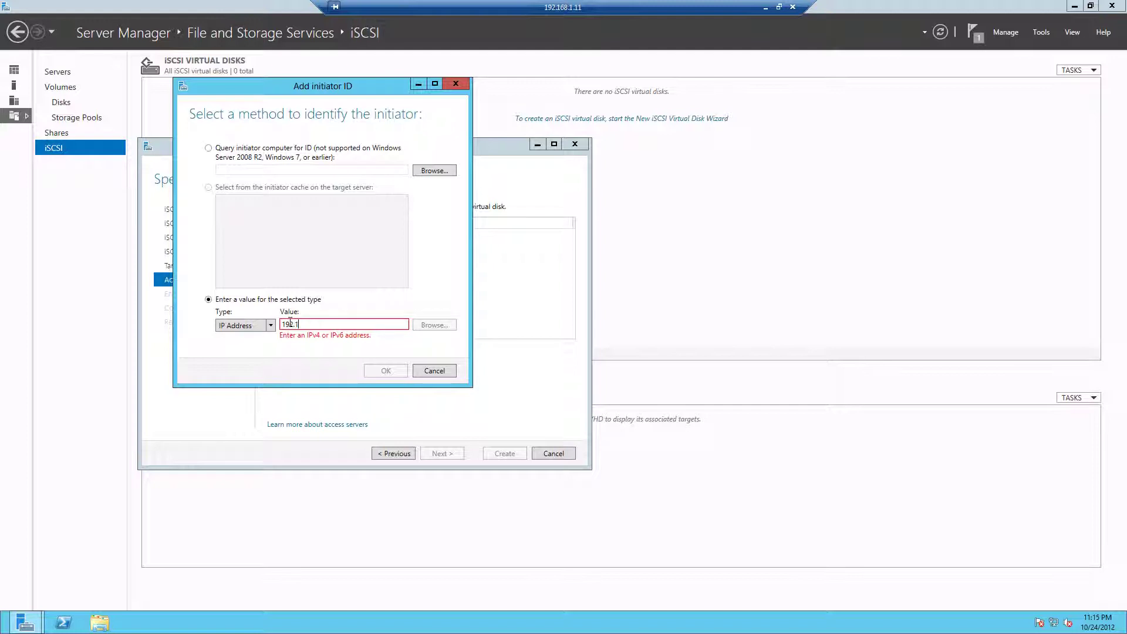
type("68.1.21")
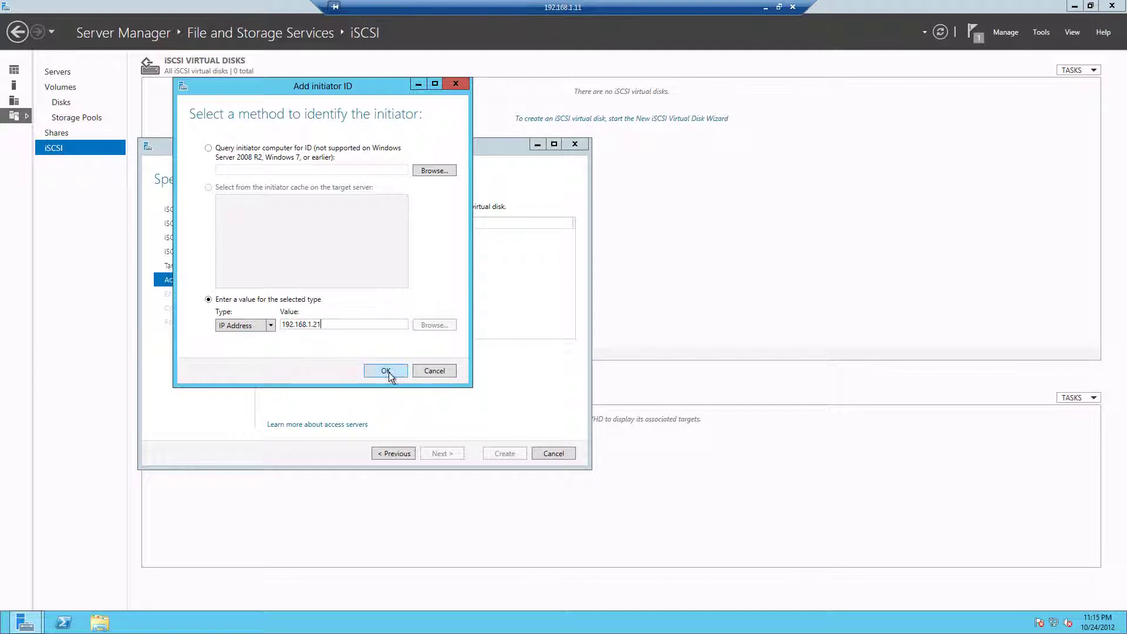
left_click(387, 371)
Add the second cluster node as an access server, identified by IP address 192.168.1.22.
left_click(298, 350)
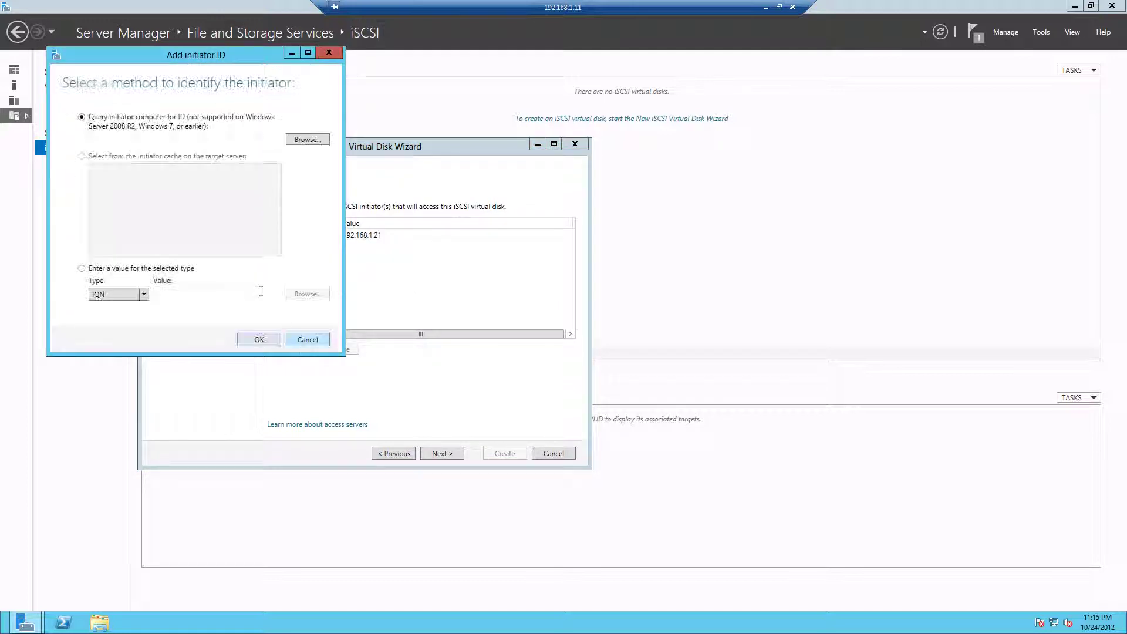
left_click(81, 268)
left_click(113, 302)
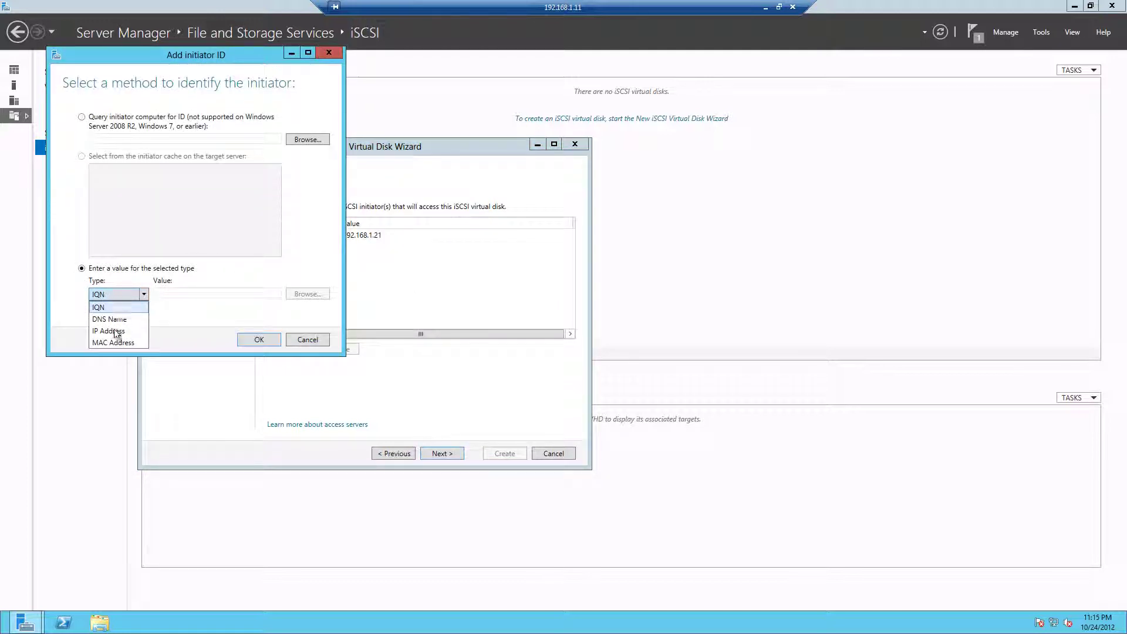
left_click(117, 331)
left_click(157, 295)
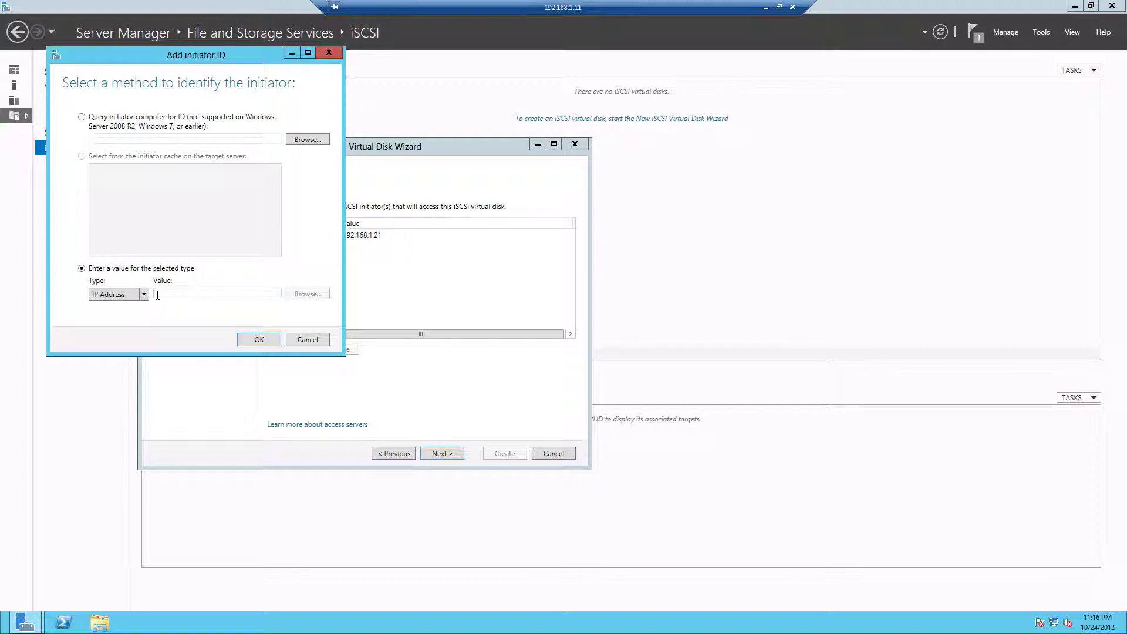
type("192.168")
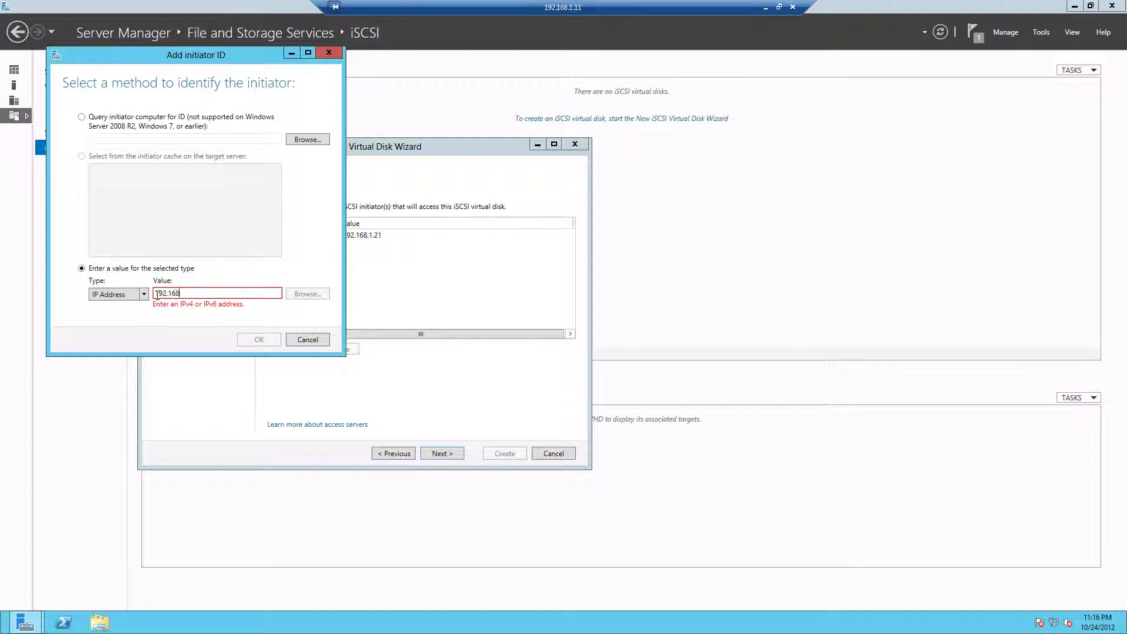
type(".1.22")
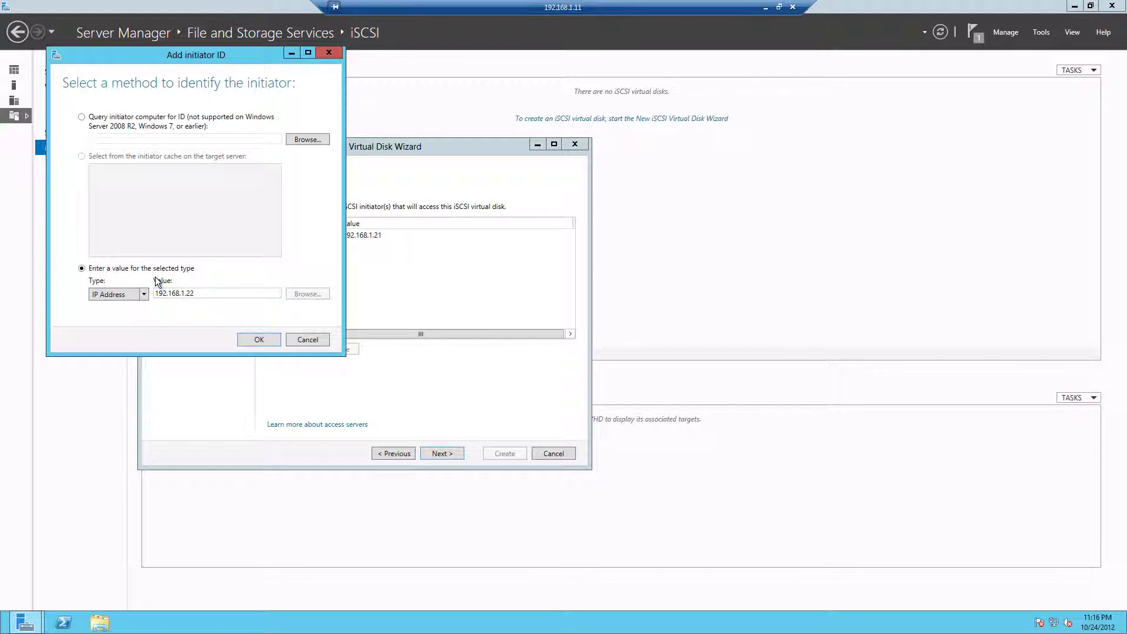
left_click(249, 338)
Leave CHAP and reverse CHAP disabled, create the Quorum virtual disk and close the wizard.
left_click(446, 457)
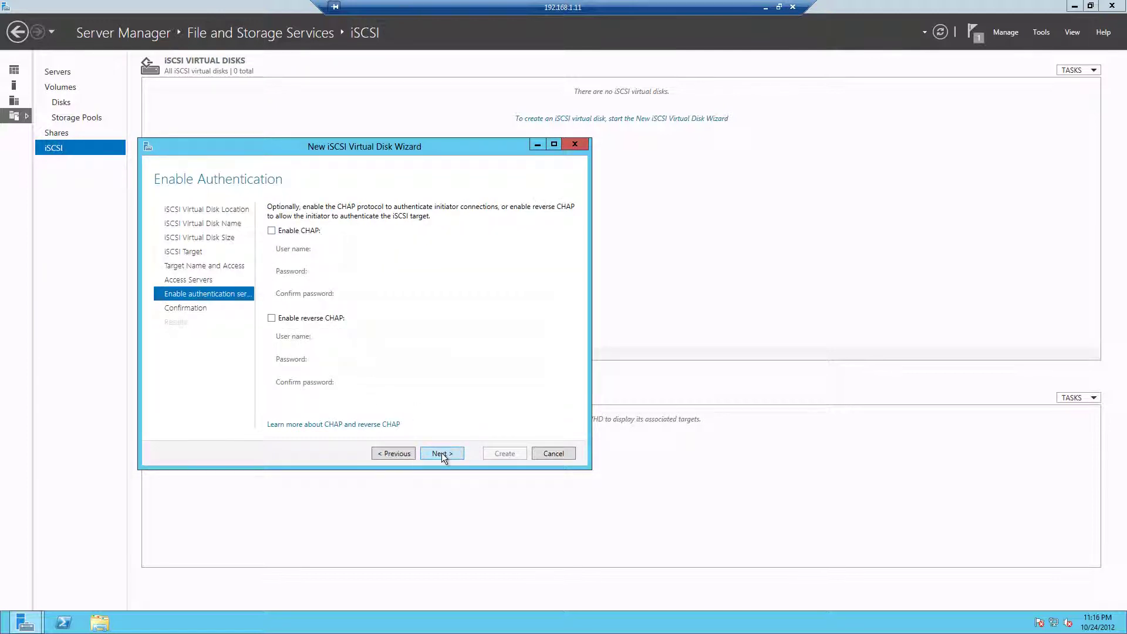
left_click(441, 454)
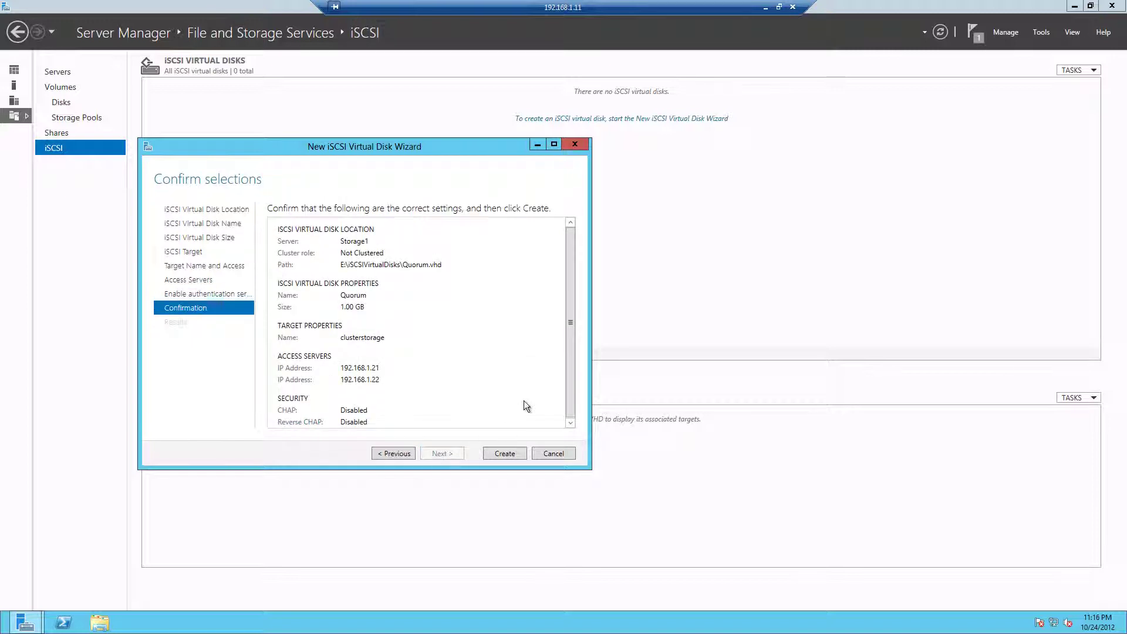
left_click(510, 453)
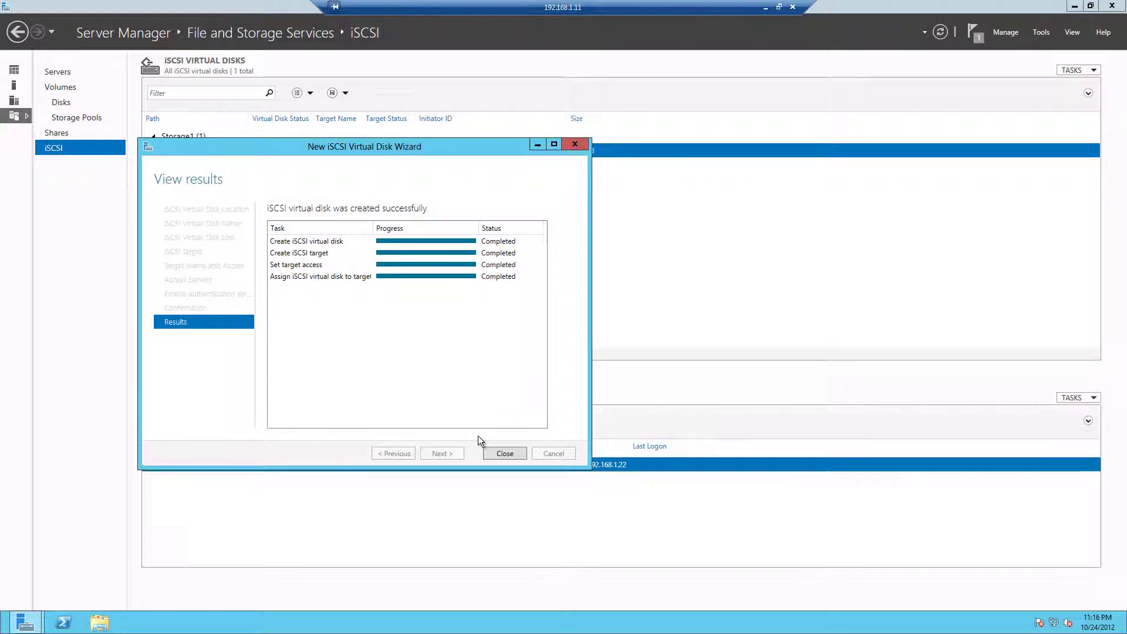
left_click(502, 453)
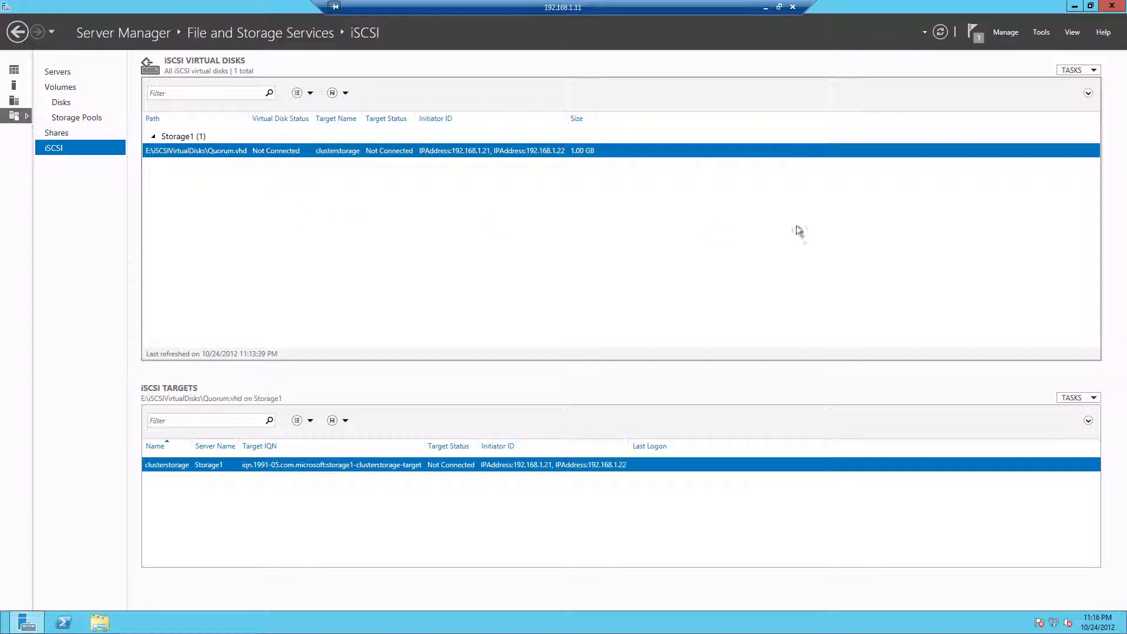
Start another new iSCSI virtual disk, stored on volume E: of the Storage1 server.
left_click(1078, 71)
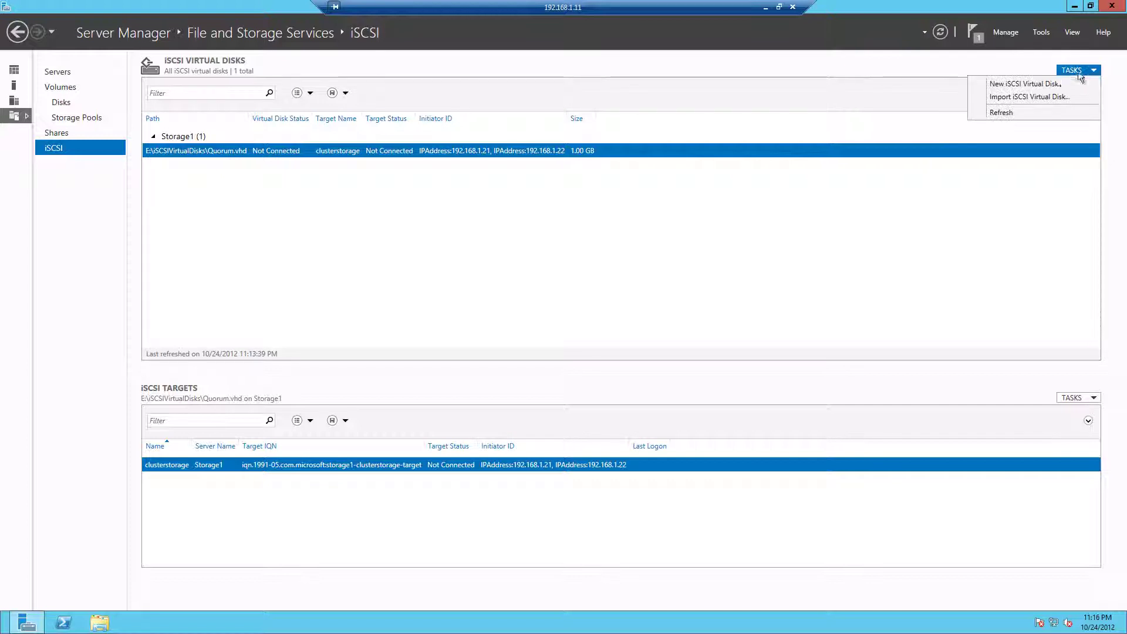
left_click(1036, 84)
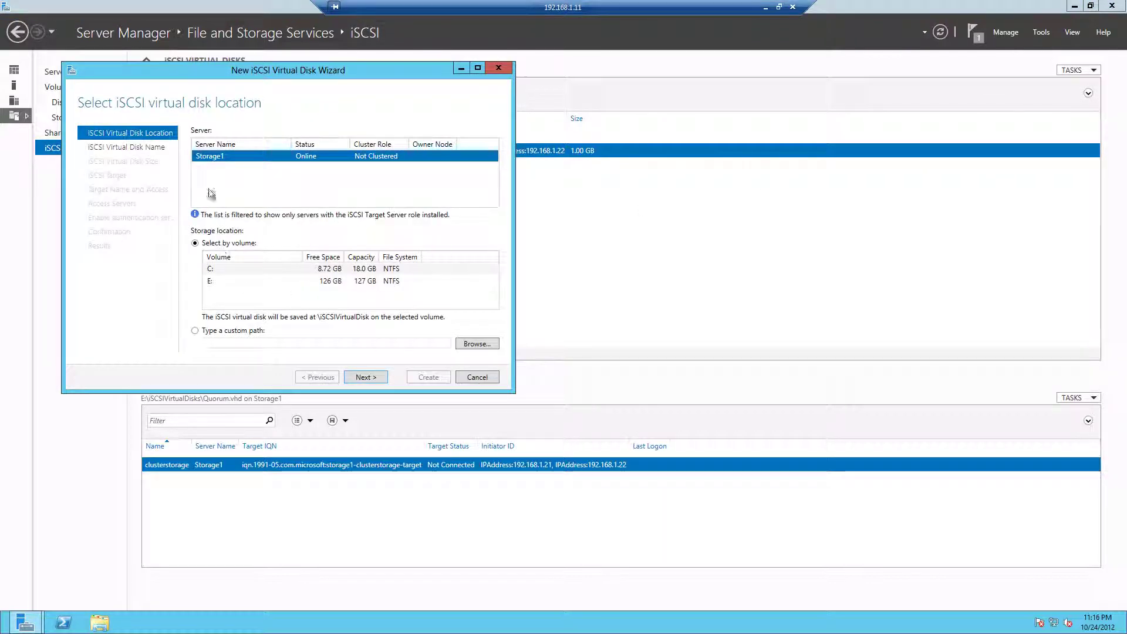
left_click(210, 284)
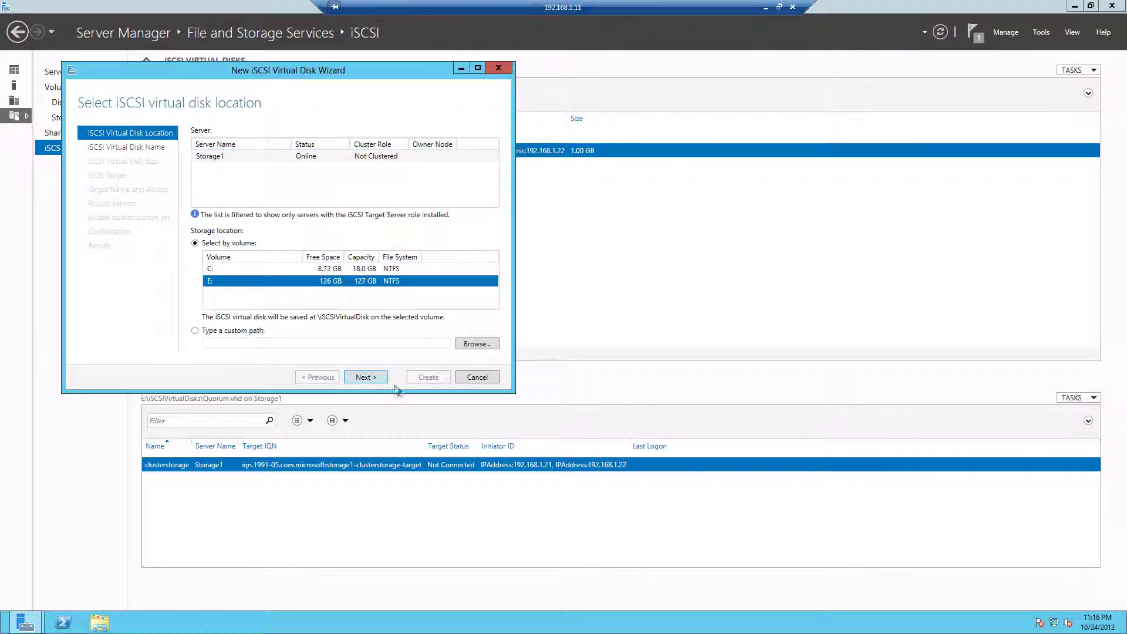
left_click(365, 377)
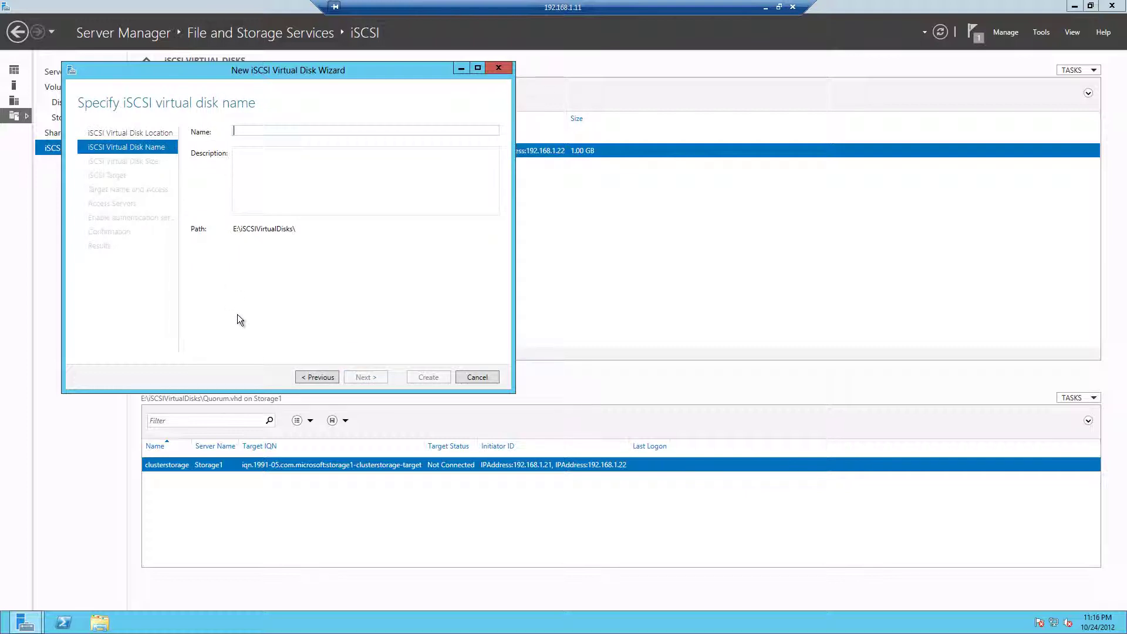
Name the second iSCSI virtual disk Storage and set its size to 50 GB.
type("Storage")
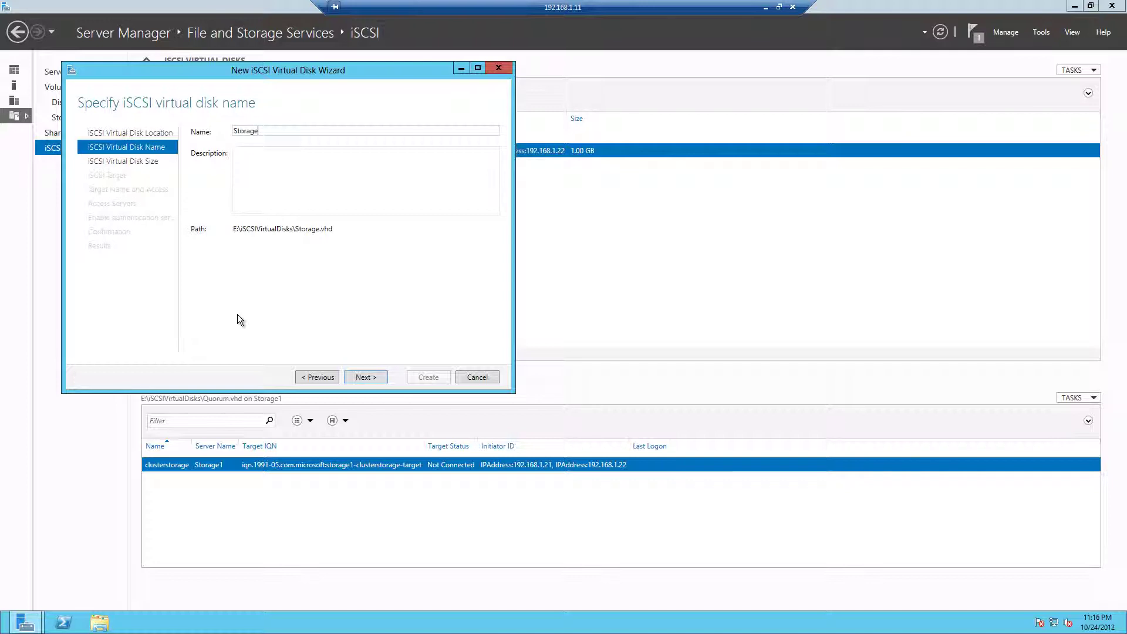
left_click(363, 376)
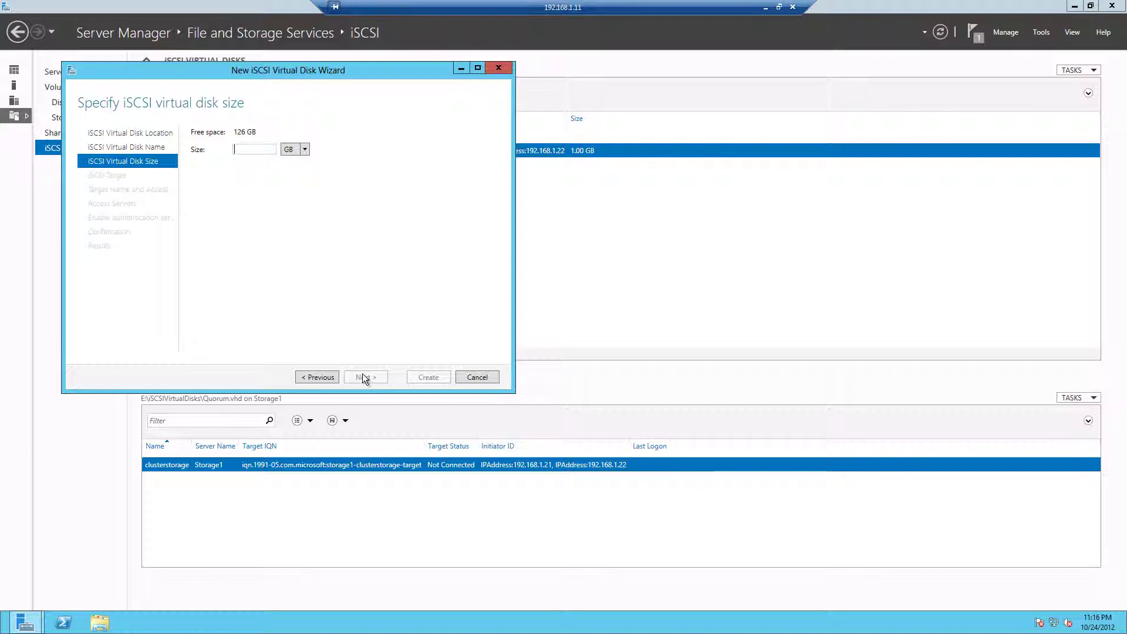
type("50")
left_click(363, 378)
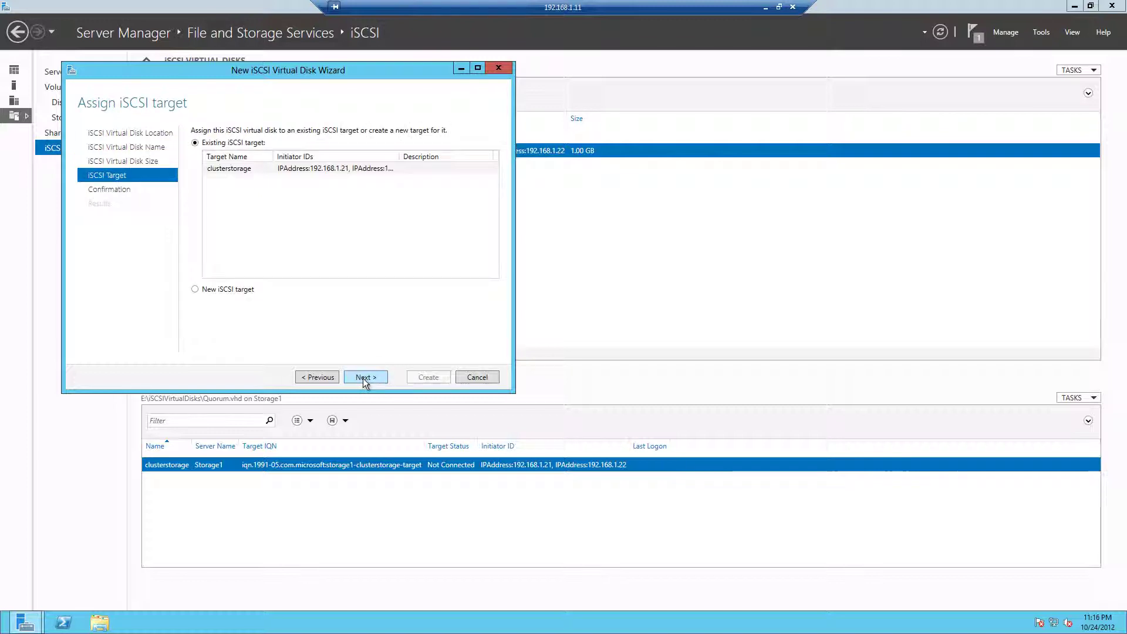
Assign the Storage disk to the existing clusterstorage target, create it and close the wizard.
left_click(239, 173)
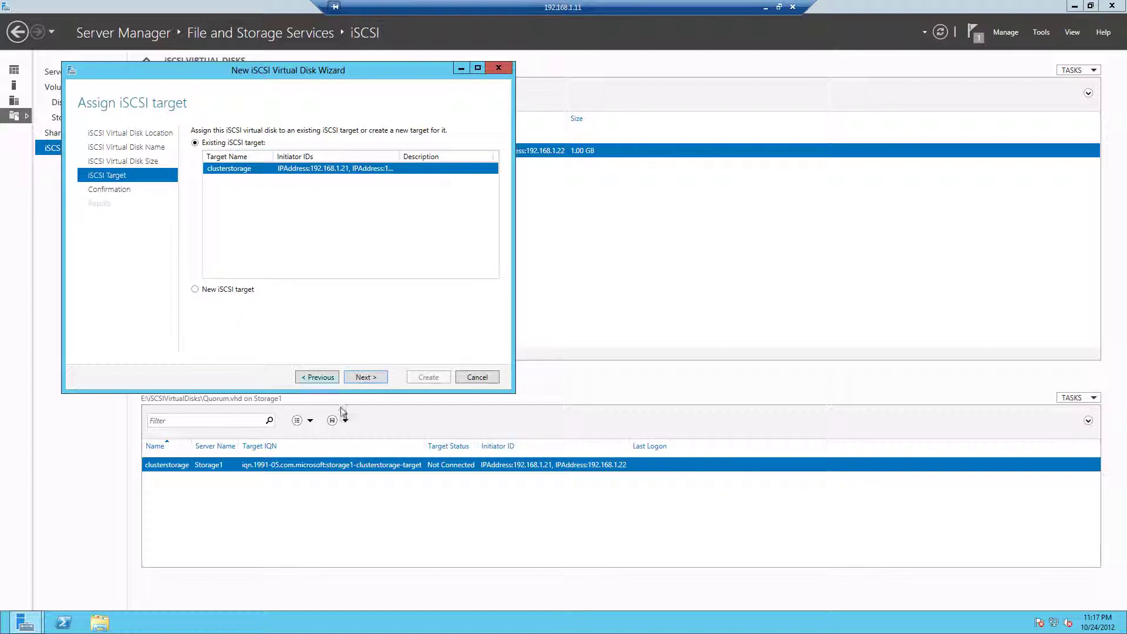
left_click(368, 376)
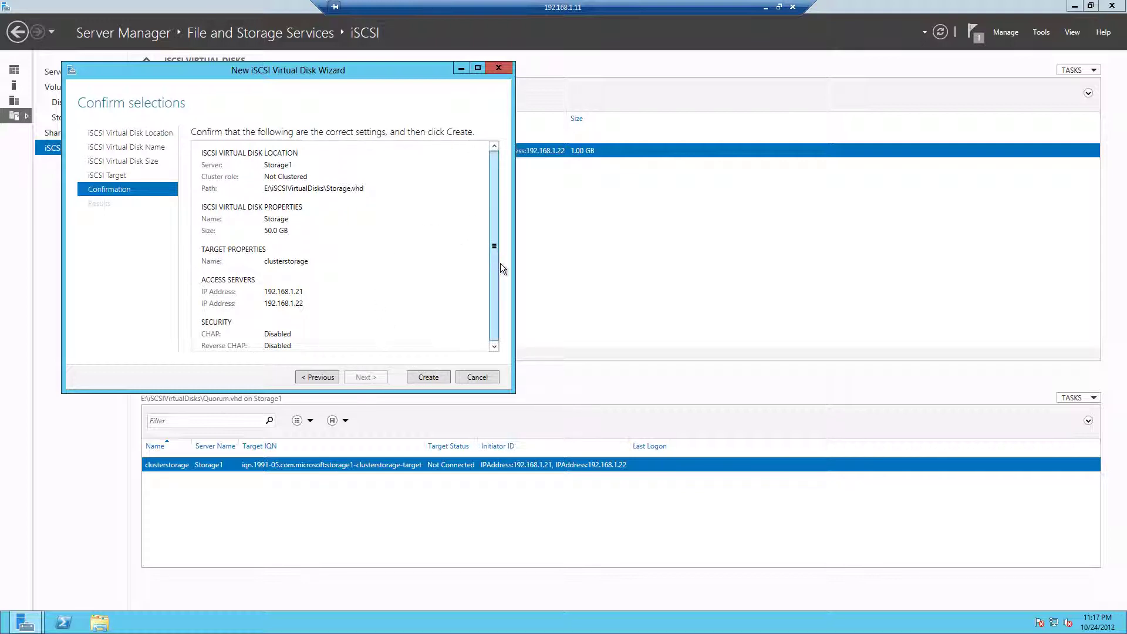
left_click(427, 378)
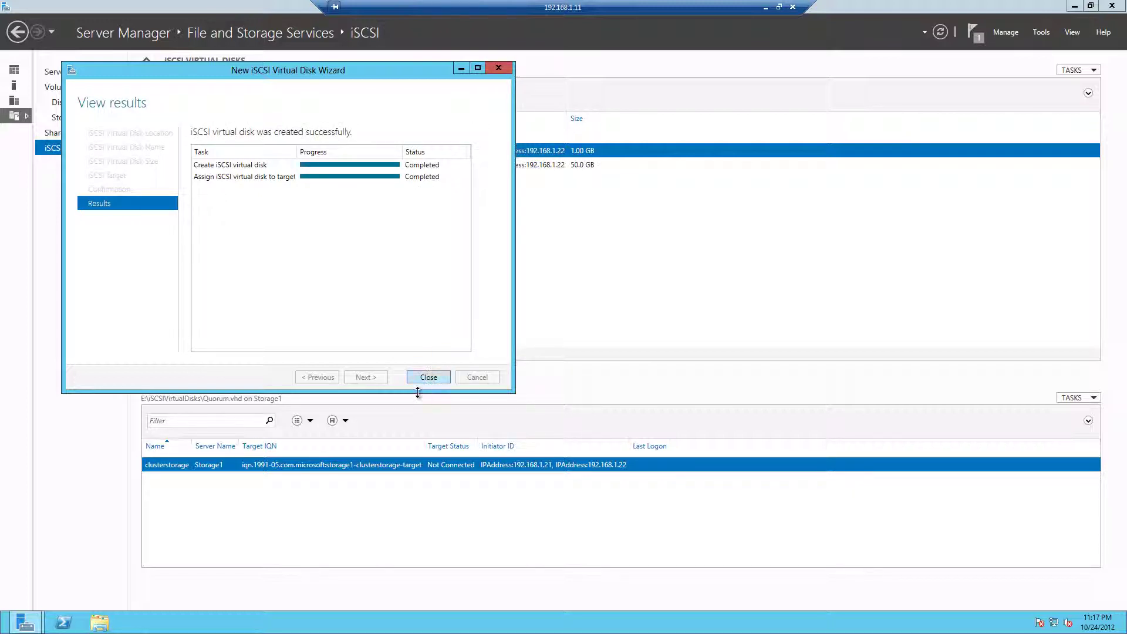
left_click(423, 376)
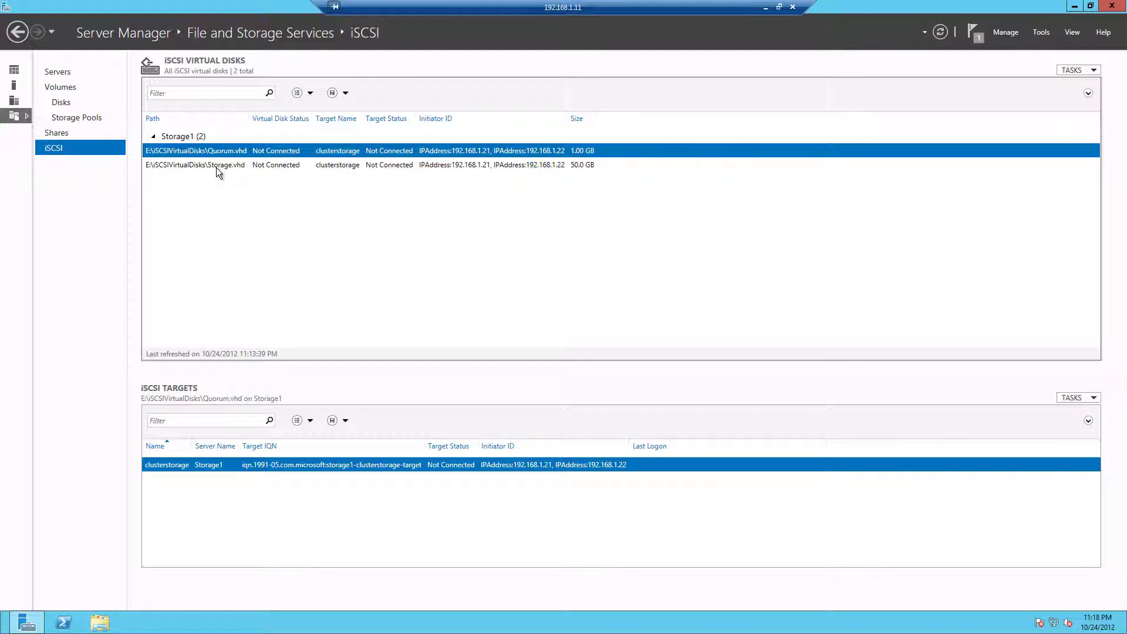
Switch to the remote desktop session of Cluster1 (192.168.1.21) and open the iSCSI Initiator from Server Manager.
left_click(766, 7)
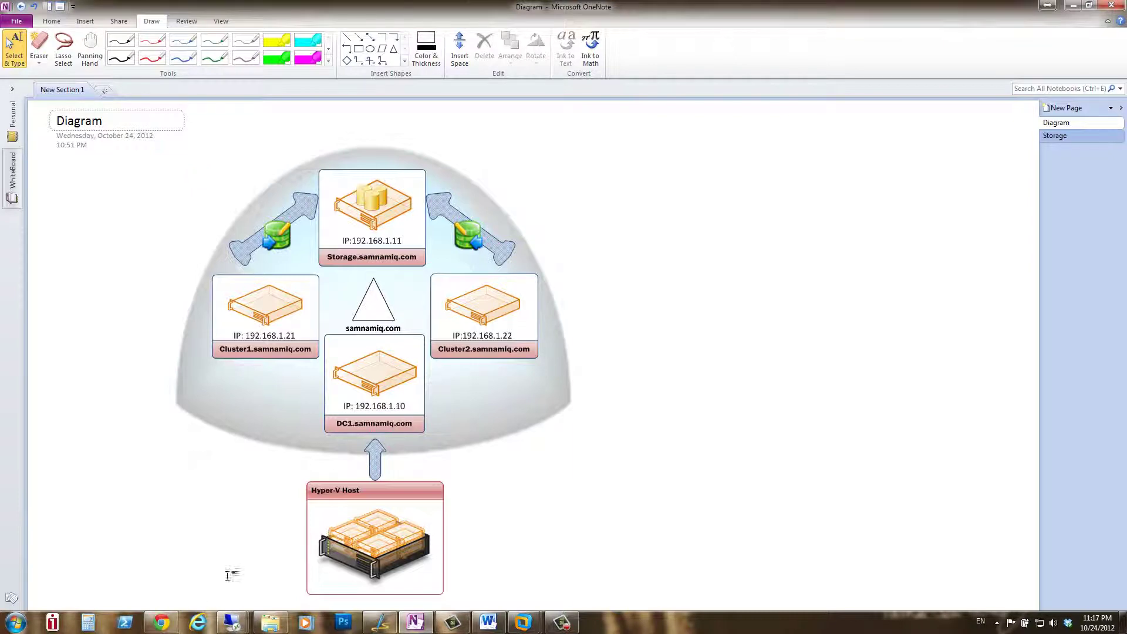
left_click(238, 625)
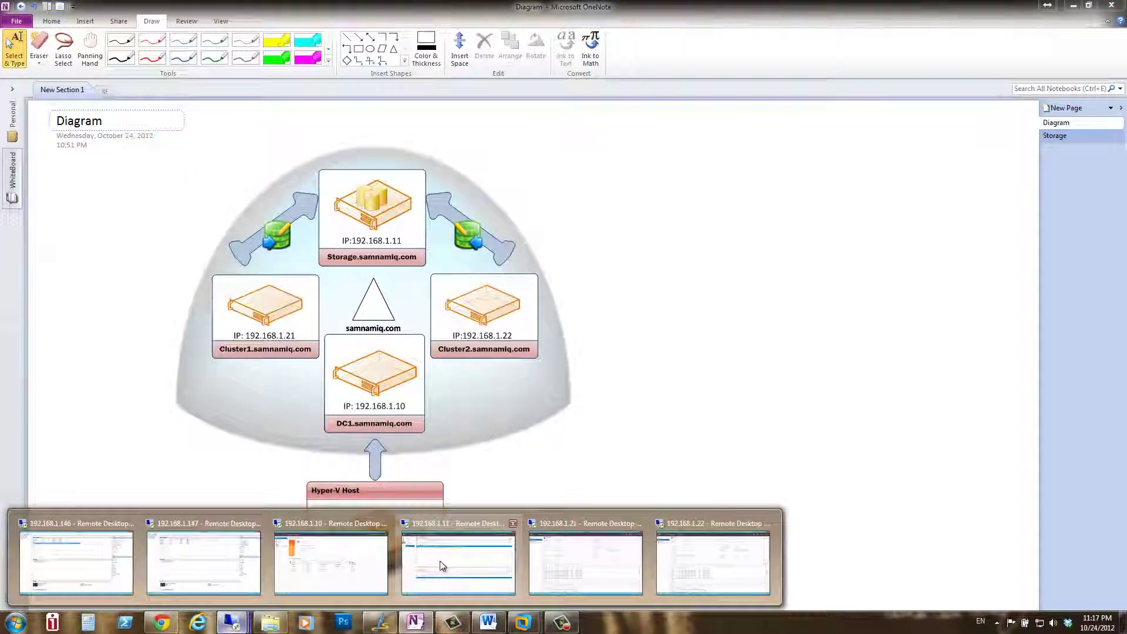
mouse_move(511, 549)
left_click(585, 562)
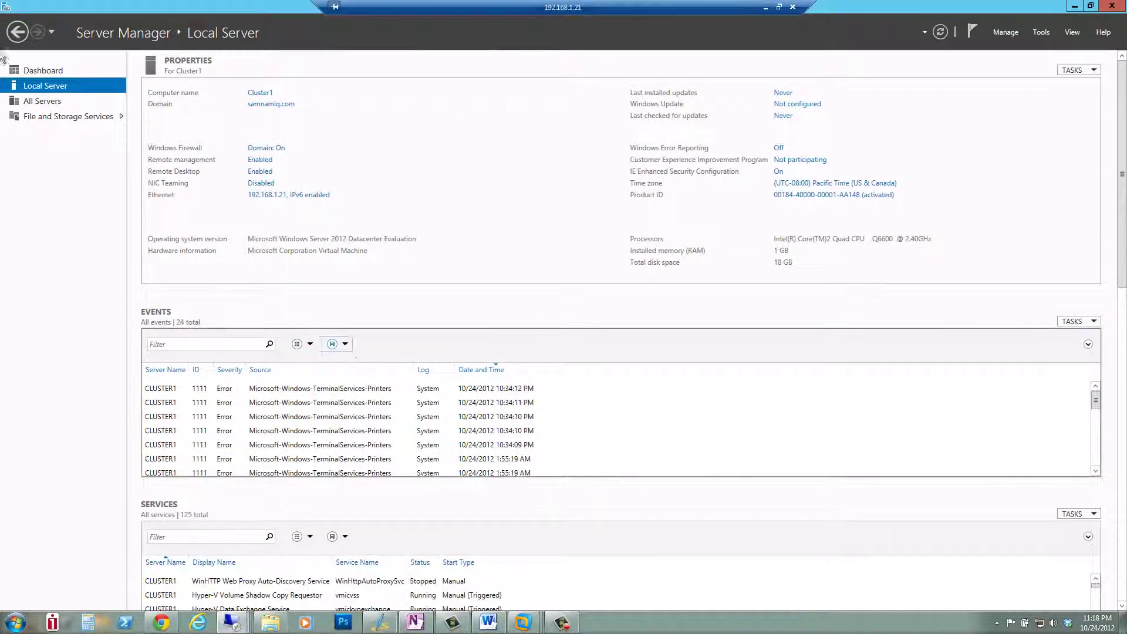
left_click(1043, 33)
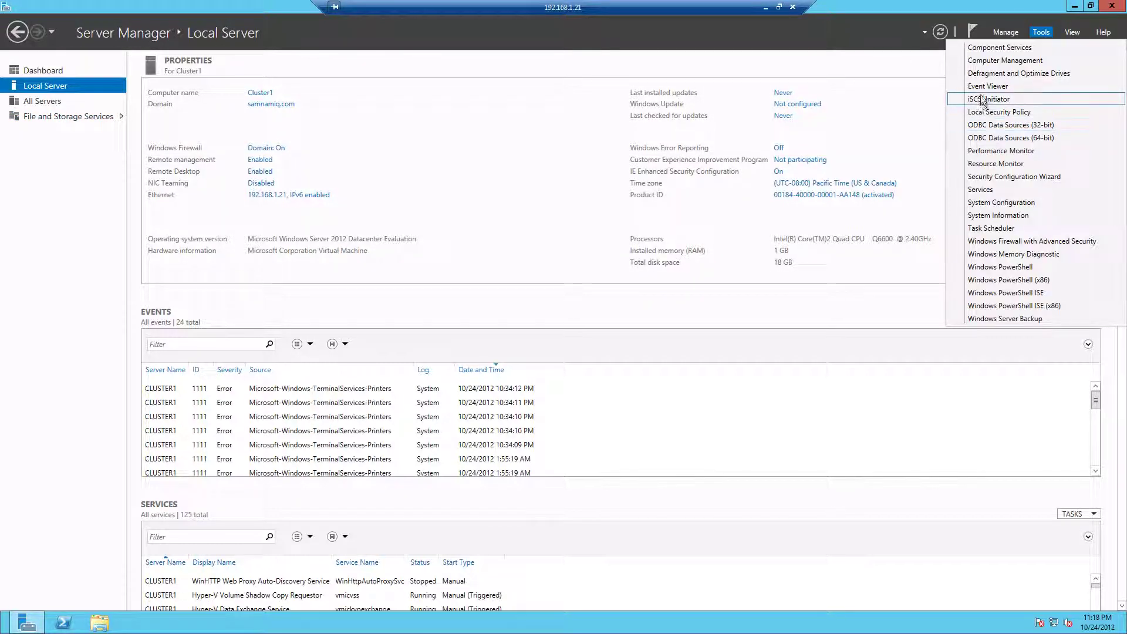
left_click(983, 100)
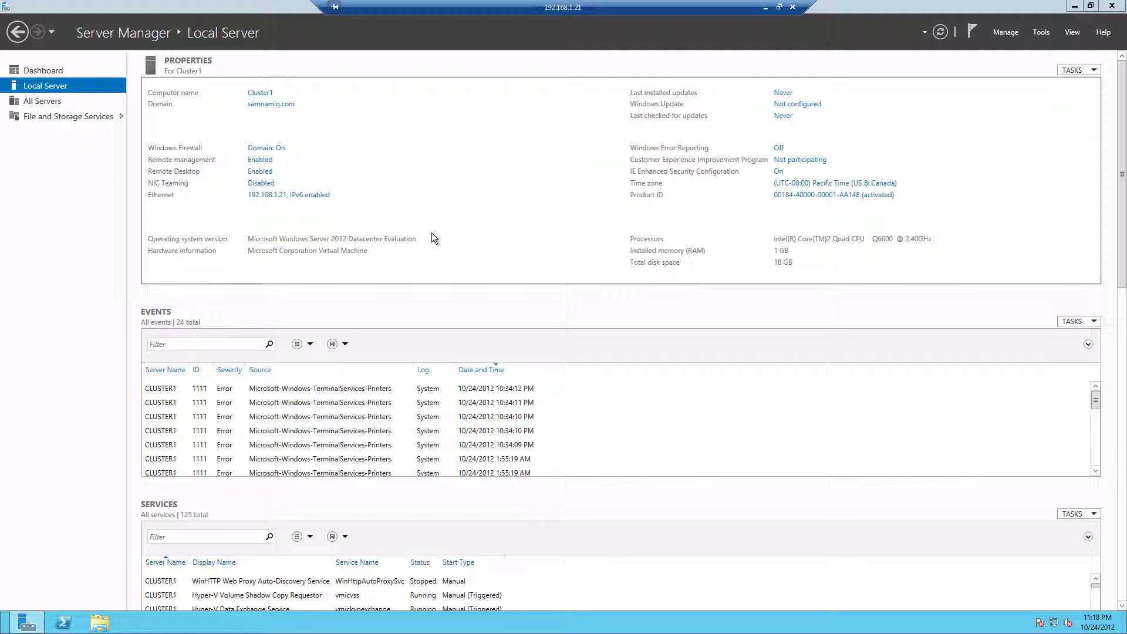
Quick-connect the iSCSI Initiator on Cluster1 to the storage target at 192.168.1.11 and finish the connection.
left_click(610, 359)
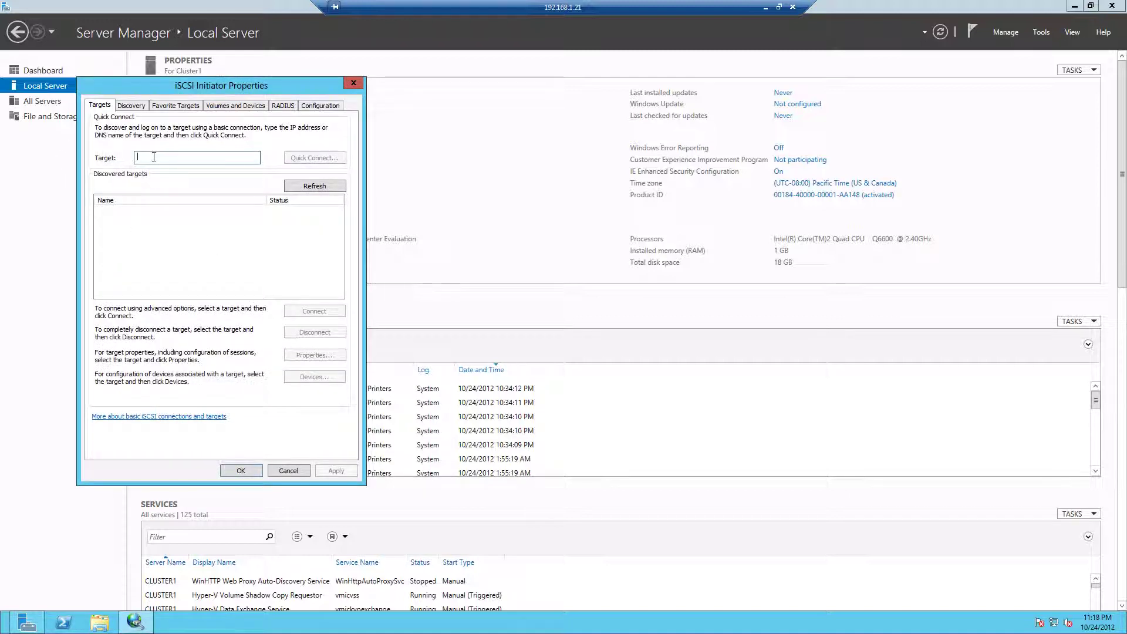
type("192.168.1.11")
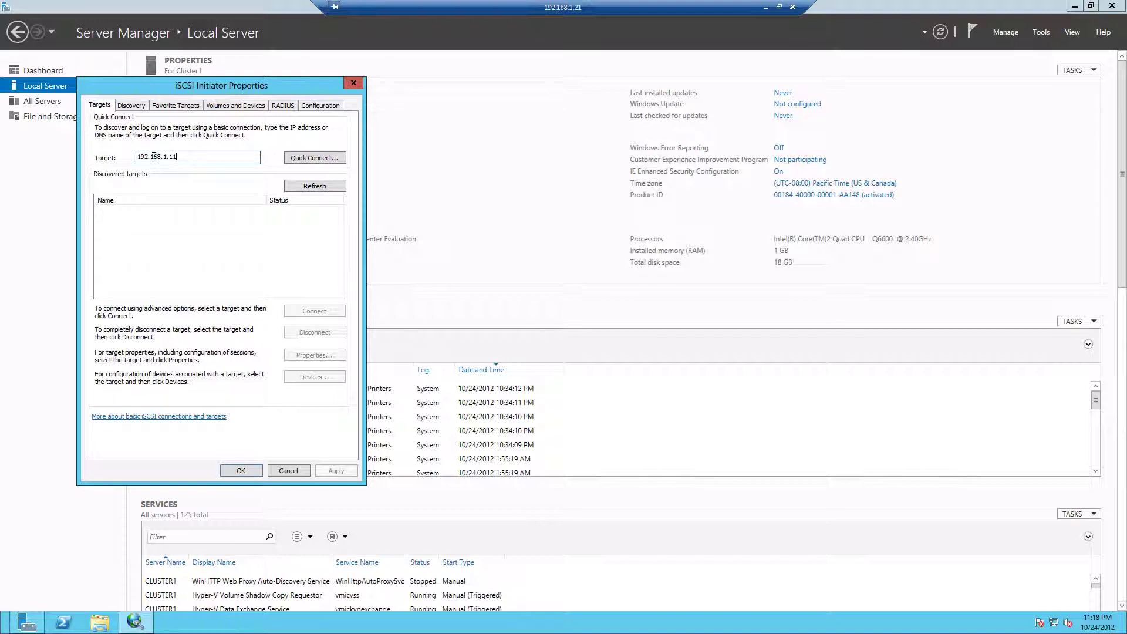
left_click(304, 158)
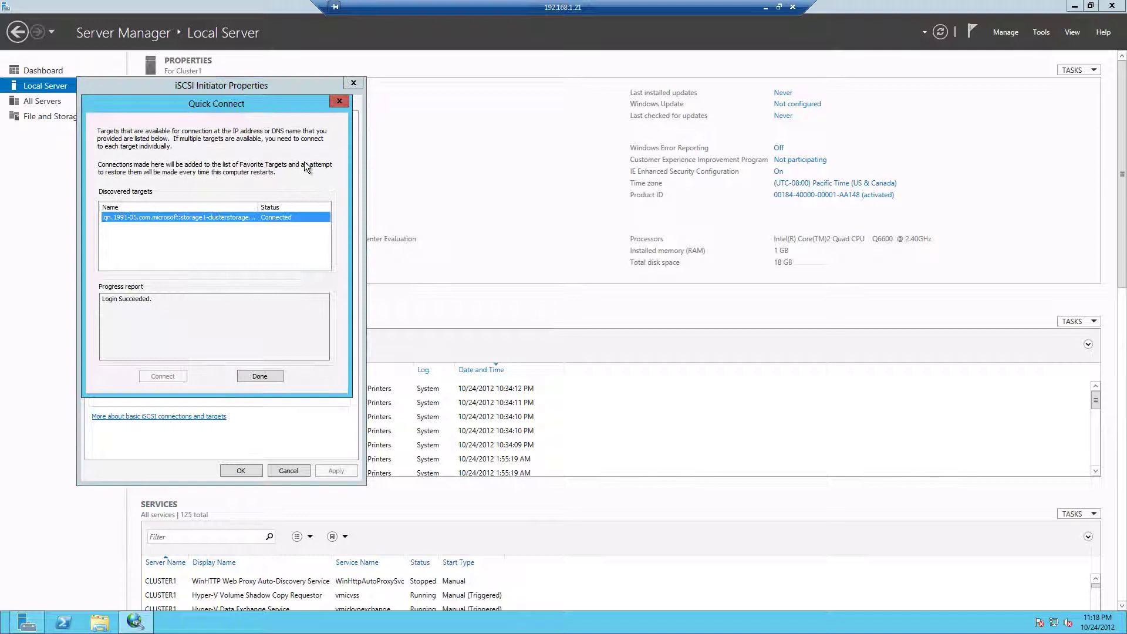
left_click(258, 376)
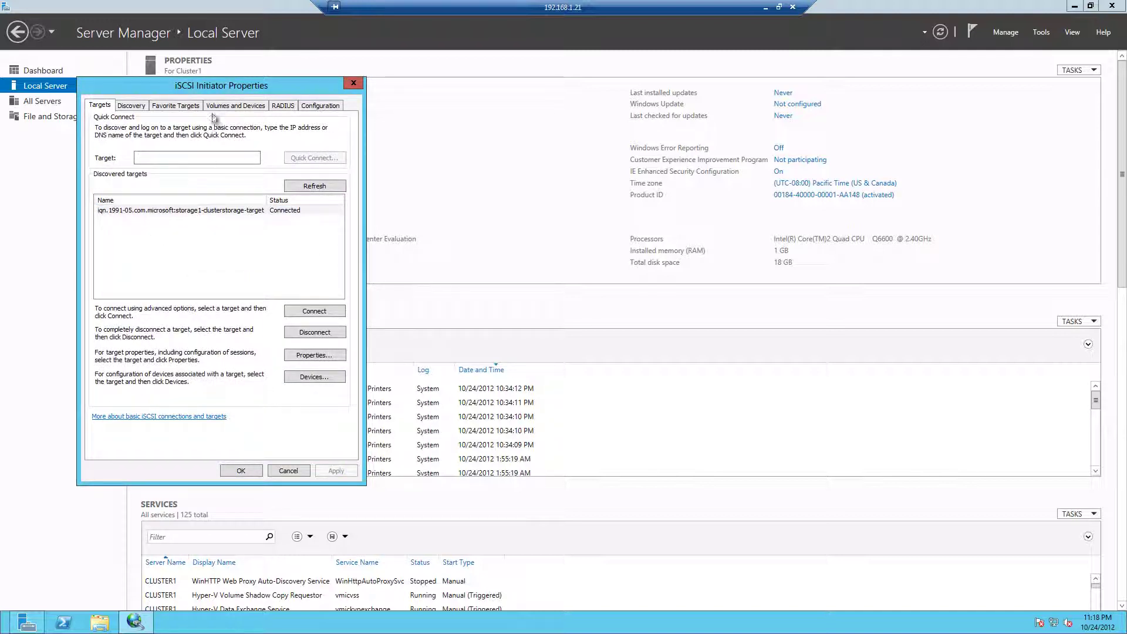
Auto-configure all available iSCSI volumes and devices on Cluster1 and accept the initiator properties.
left_click(236, 106)
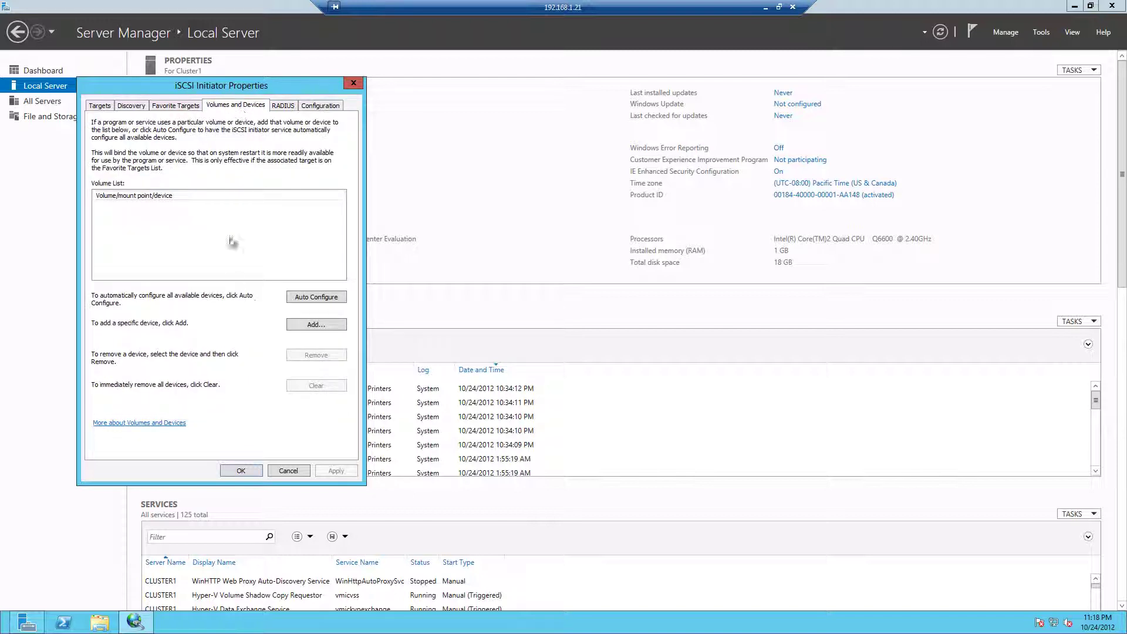
left_click(316, 298)
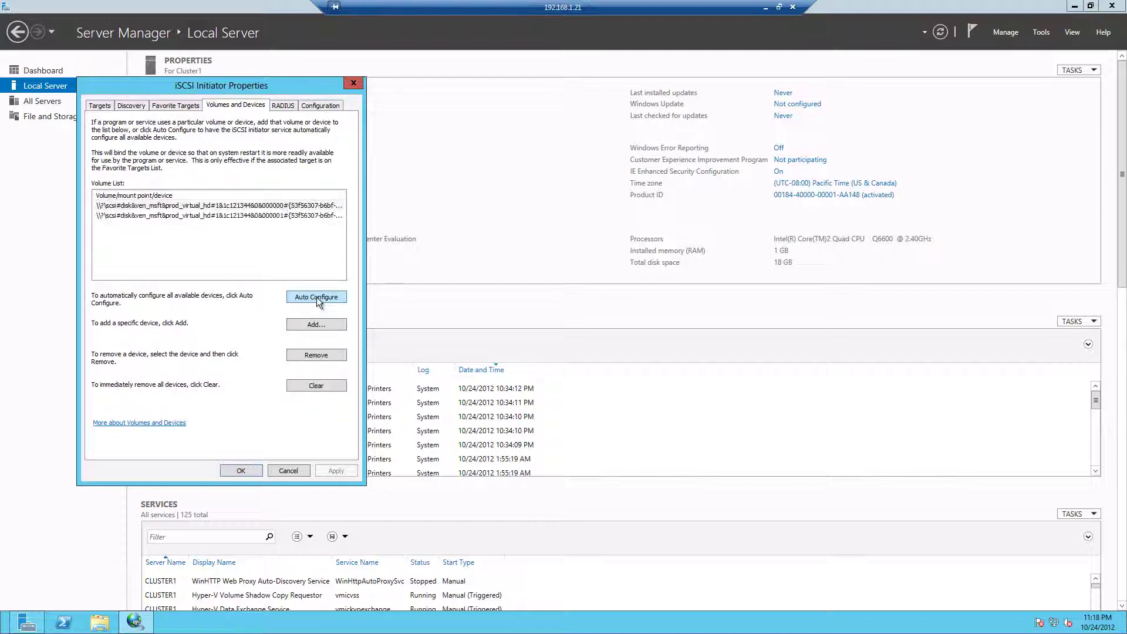
left_click(240, 471)
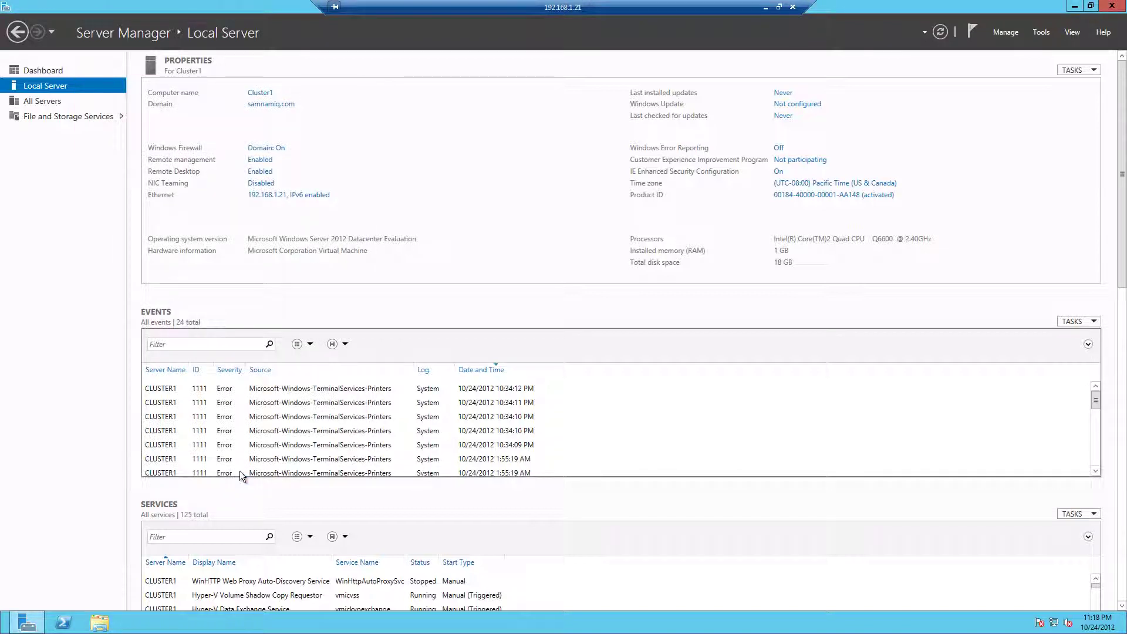
Open Disk Management within Computer Management on Cluster1 and enlarge the window.
left_click(1041, 33)
left_click(996, 61)
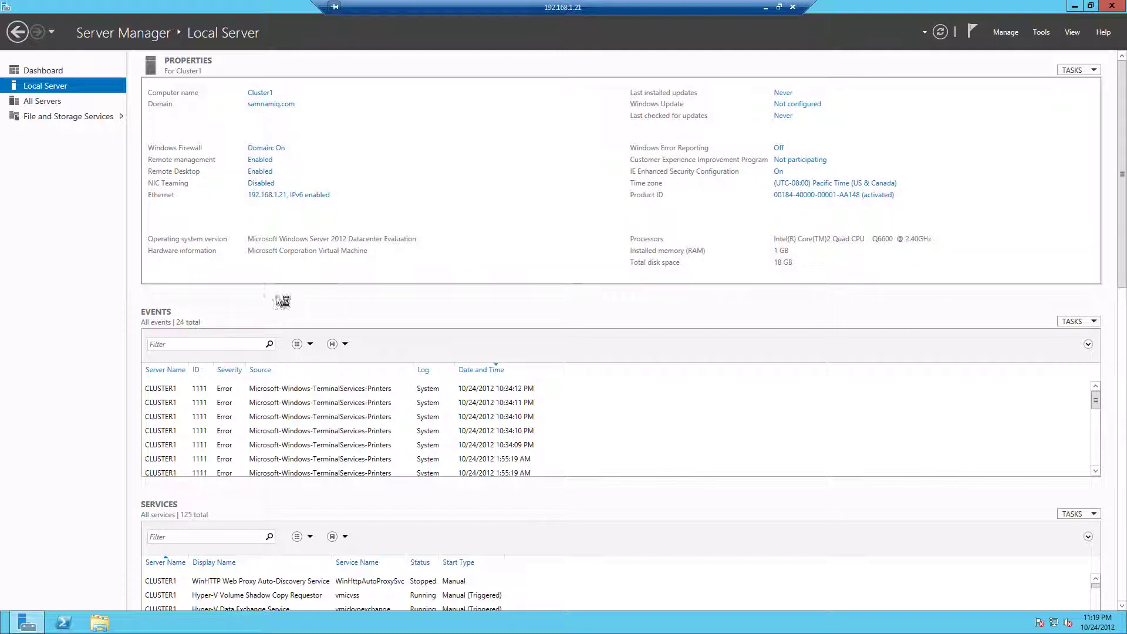
left_click(77, 171)
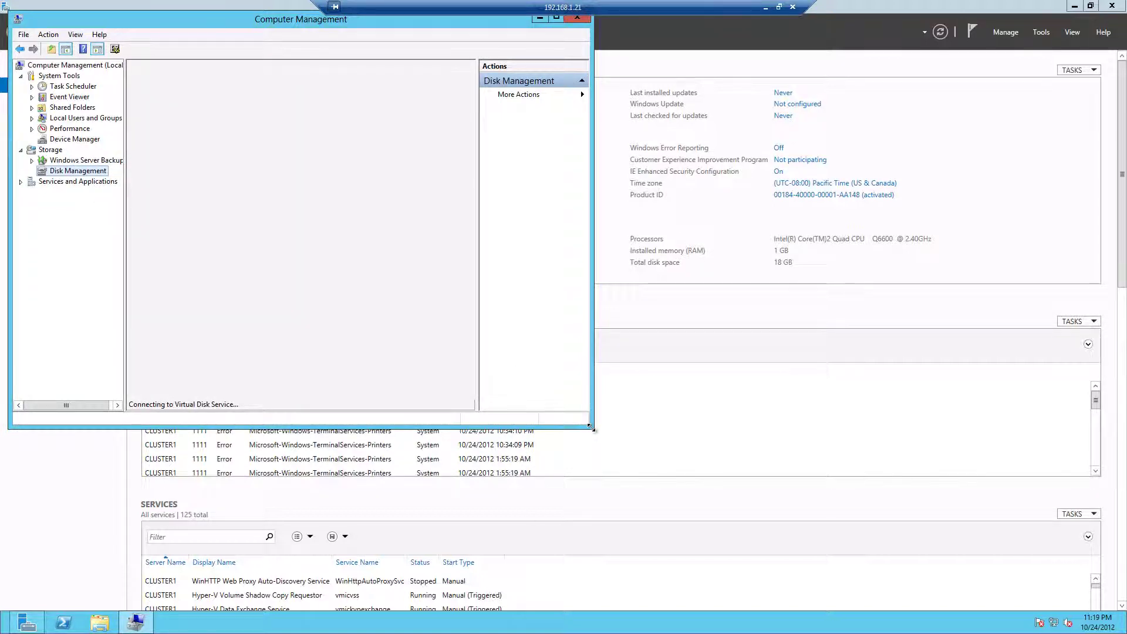
left_click_drag(591, 428, 785, 529)
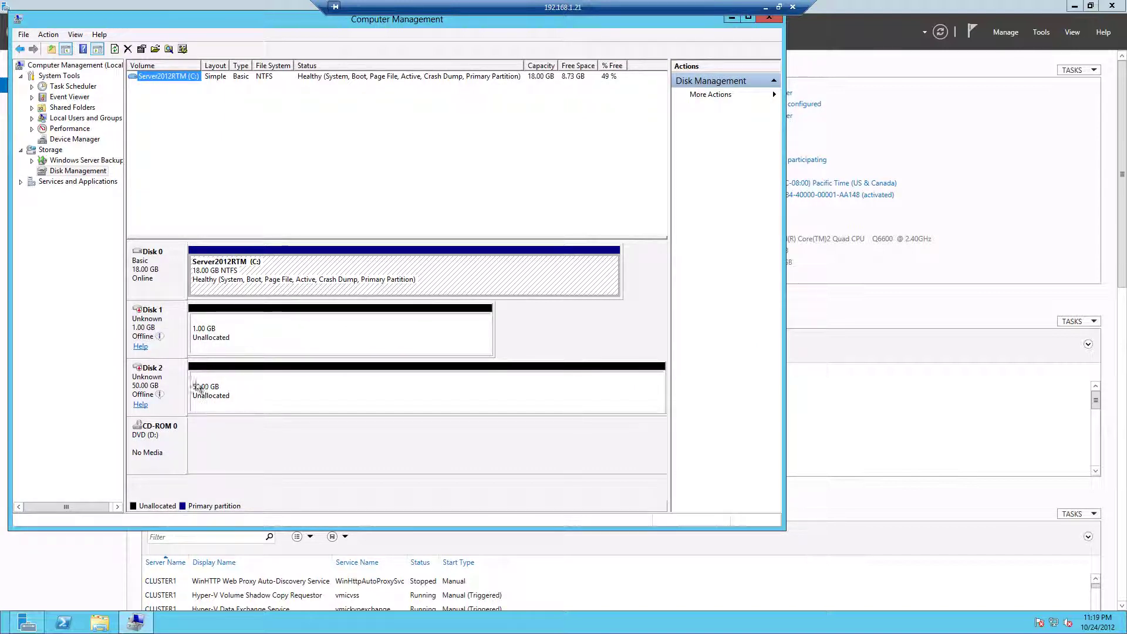
Bring Disk 1 and Disk 2 online and initialize both with the MBR partition style.
right_click(169, 312)
left_click(179, 319)
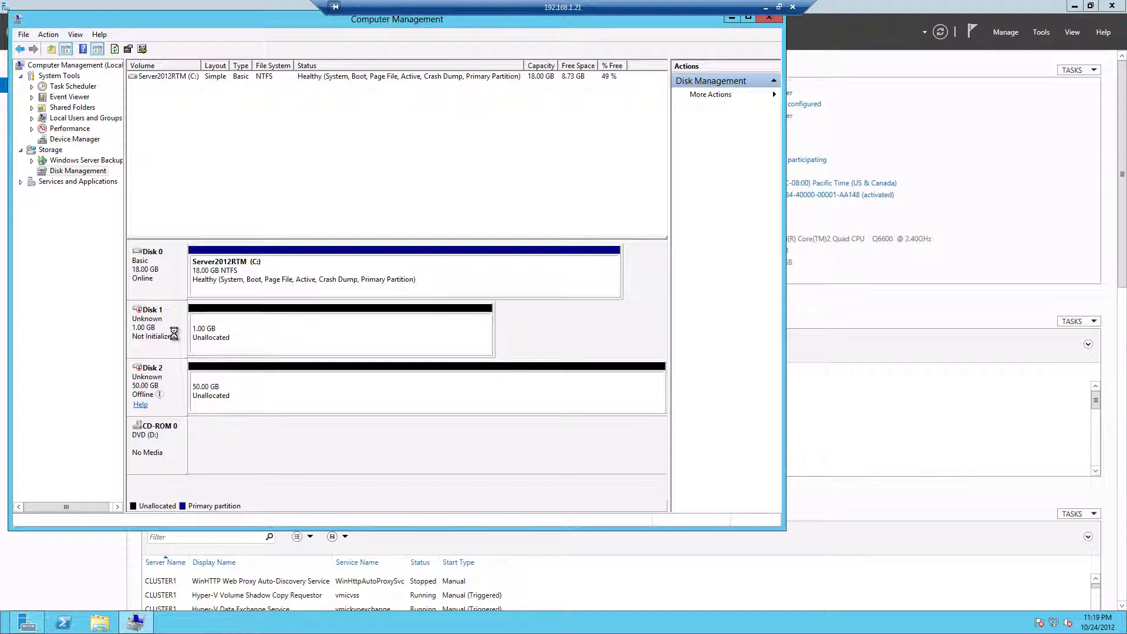
right_click(148, 375)
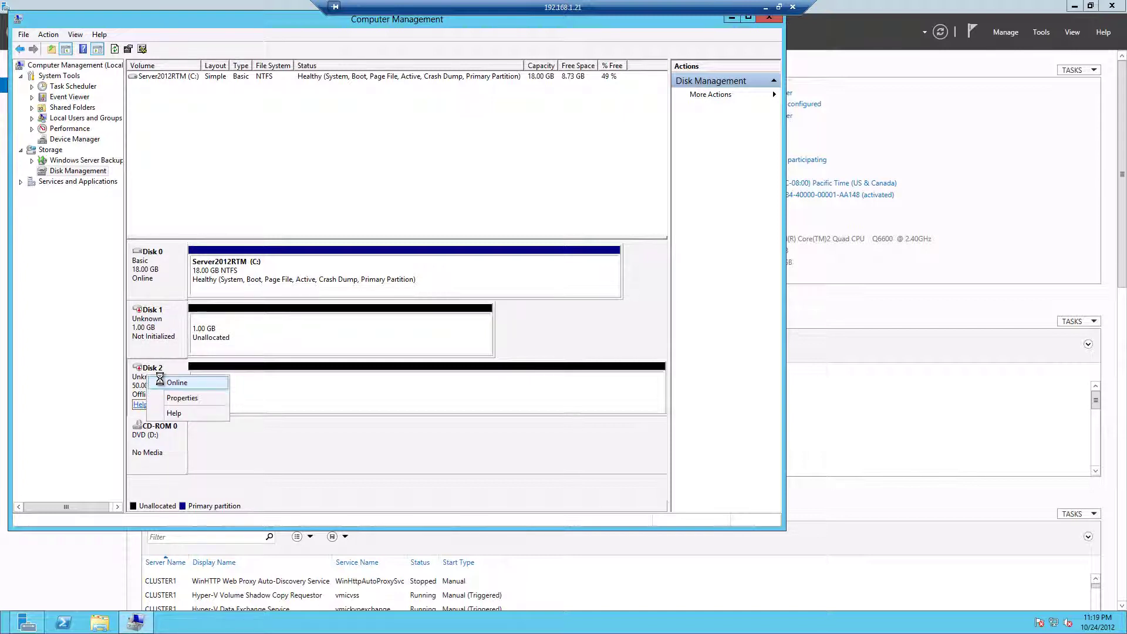
left_click(160, 381)
right_click(144, 318)
left_click(170, 324)
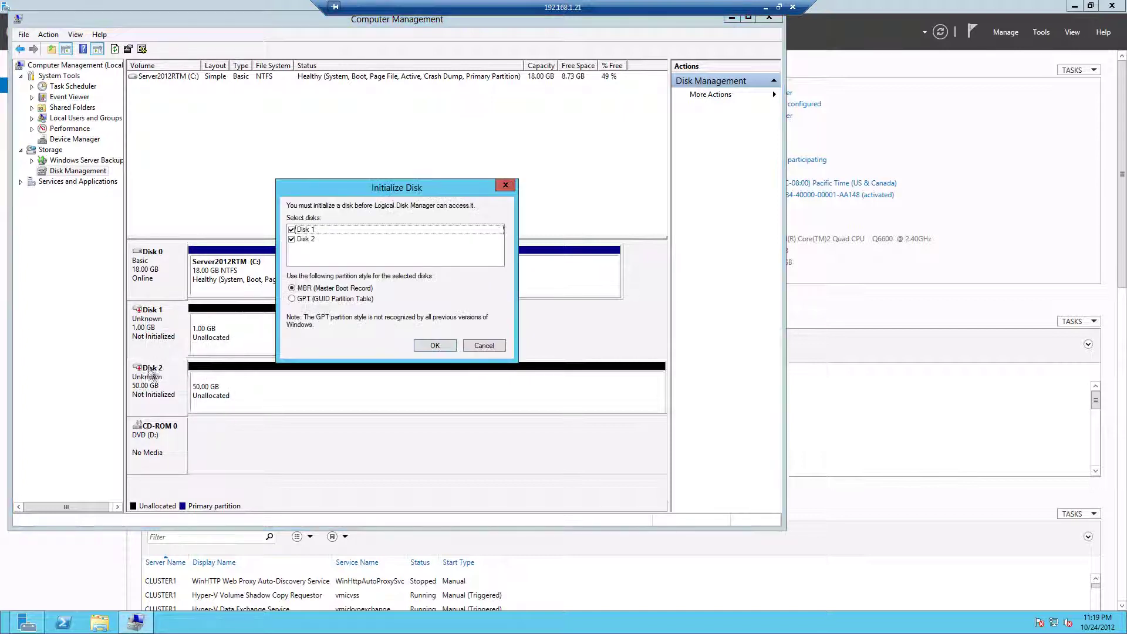
left_click(435, 345)
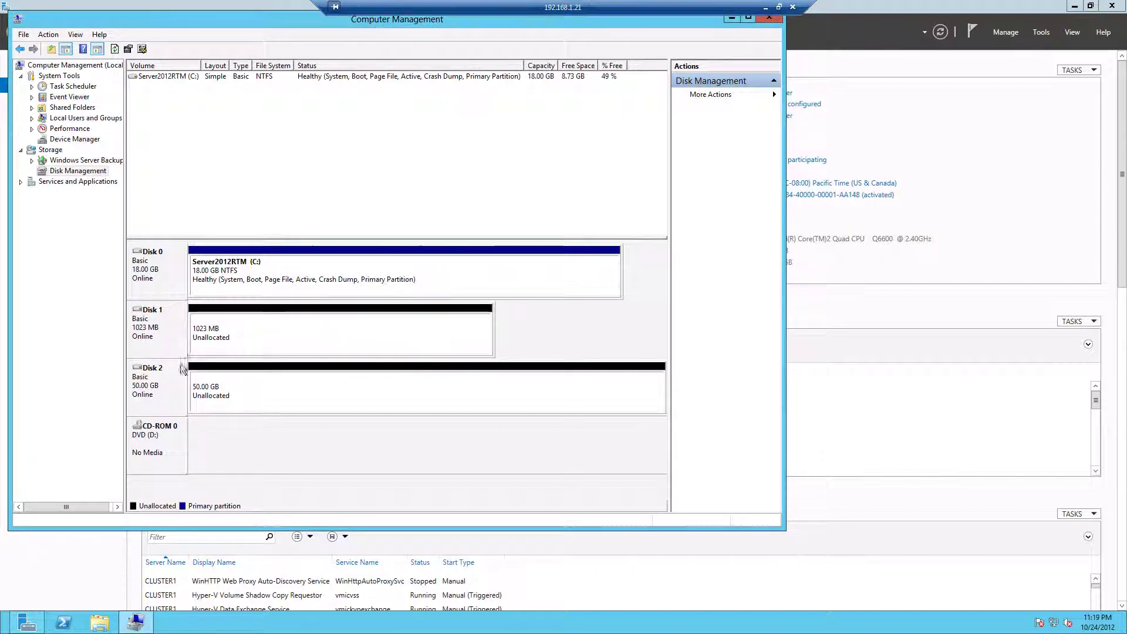
Create a 1021 MB simple volume on Disk 1 as drive E:, quick-formatted with NTFS and labelled New Volume.
right_click(267, 322)
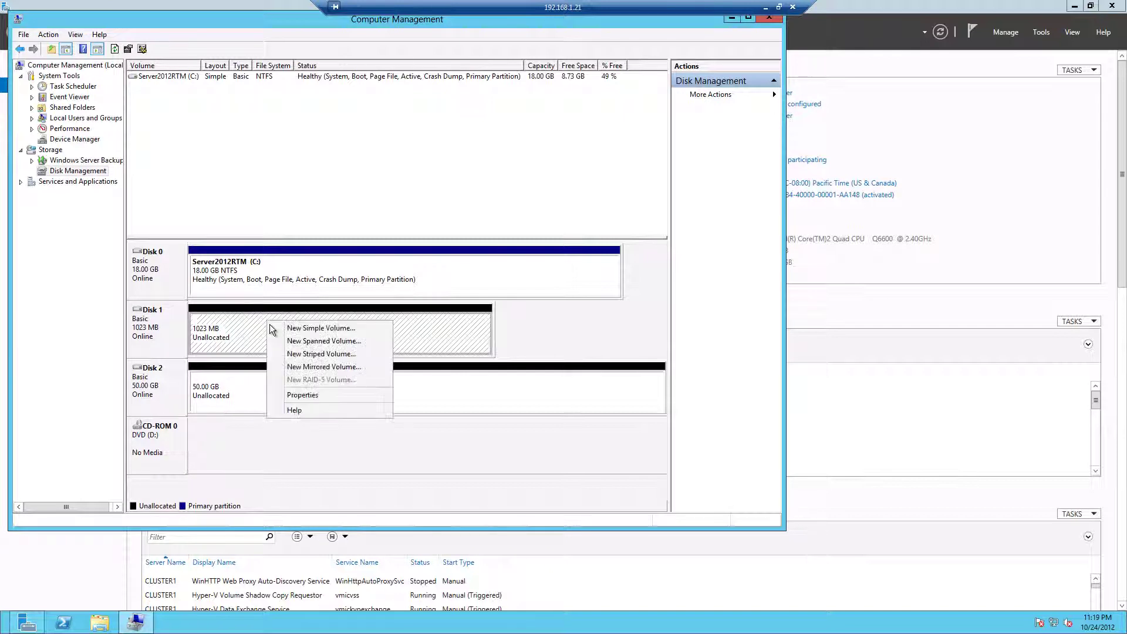
left_click(311, 328)
left_click(350, 287)
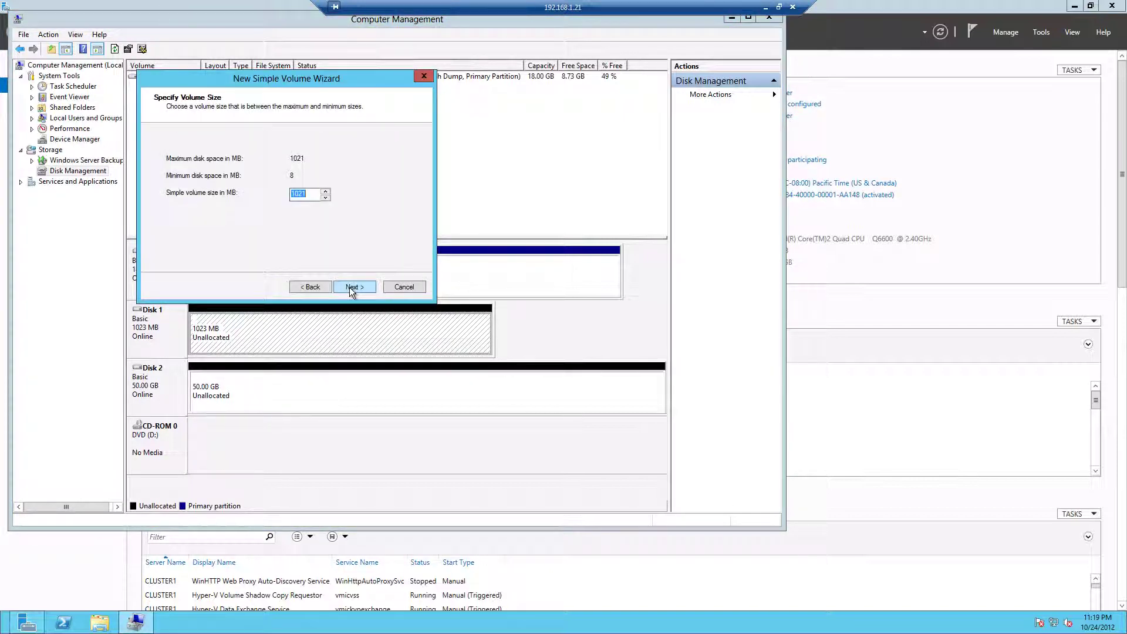
left_click(350, 287)
left_click(350, 287)
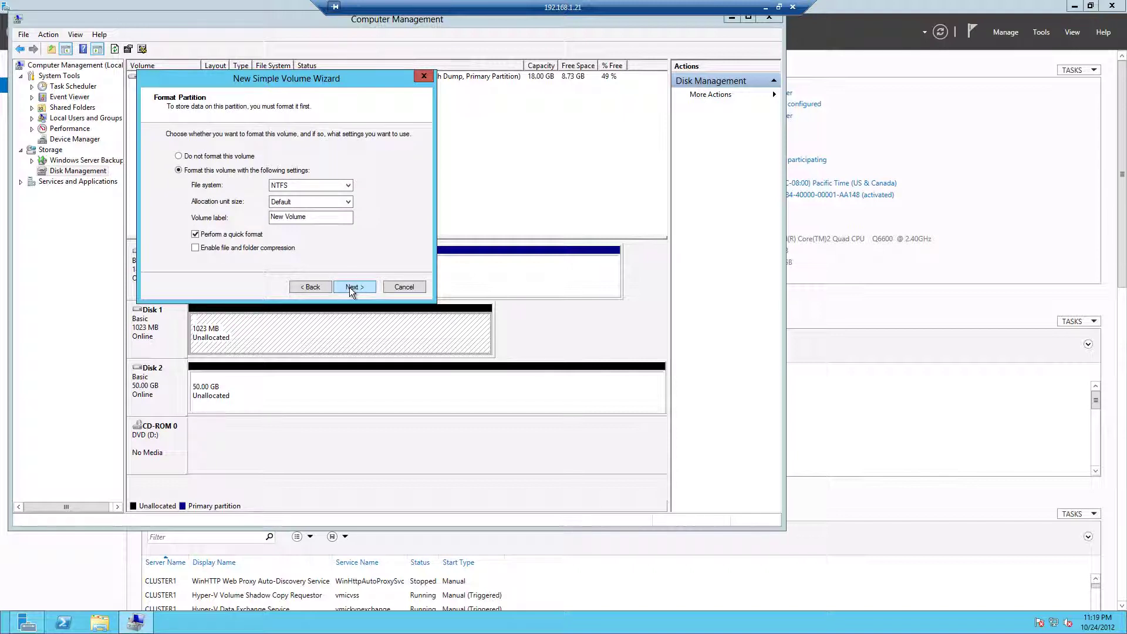
left_click(350, 287)
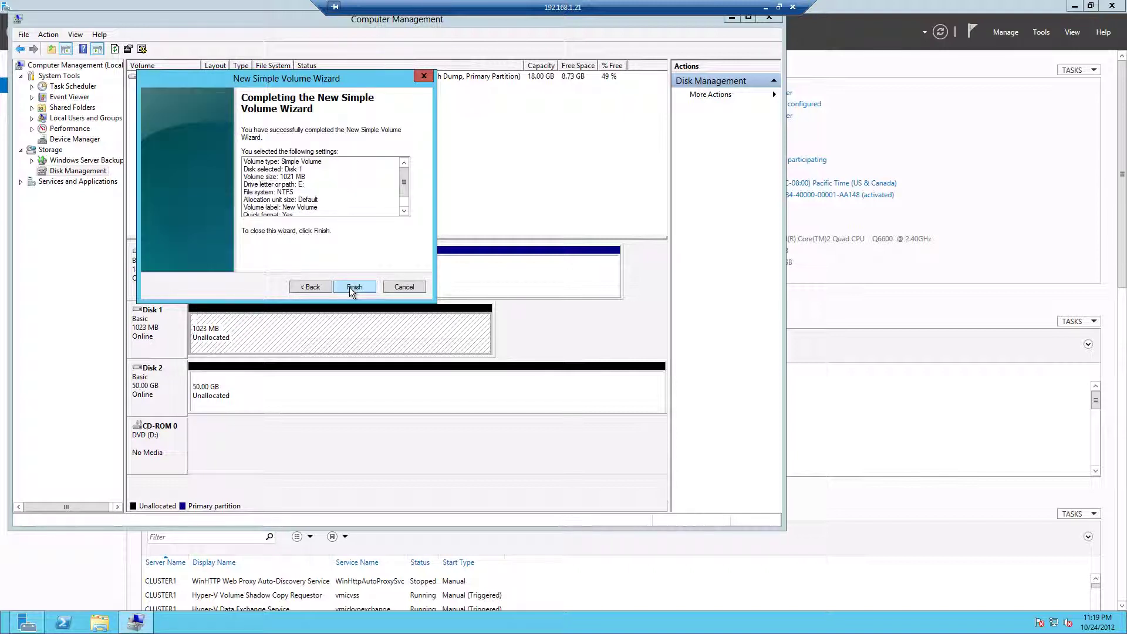
left_click(350, 287)
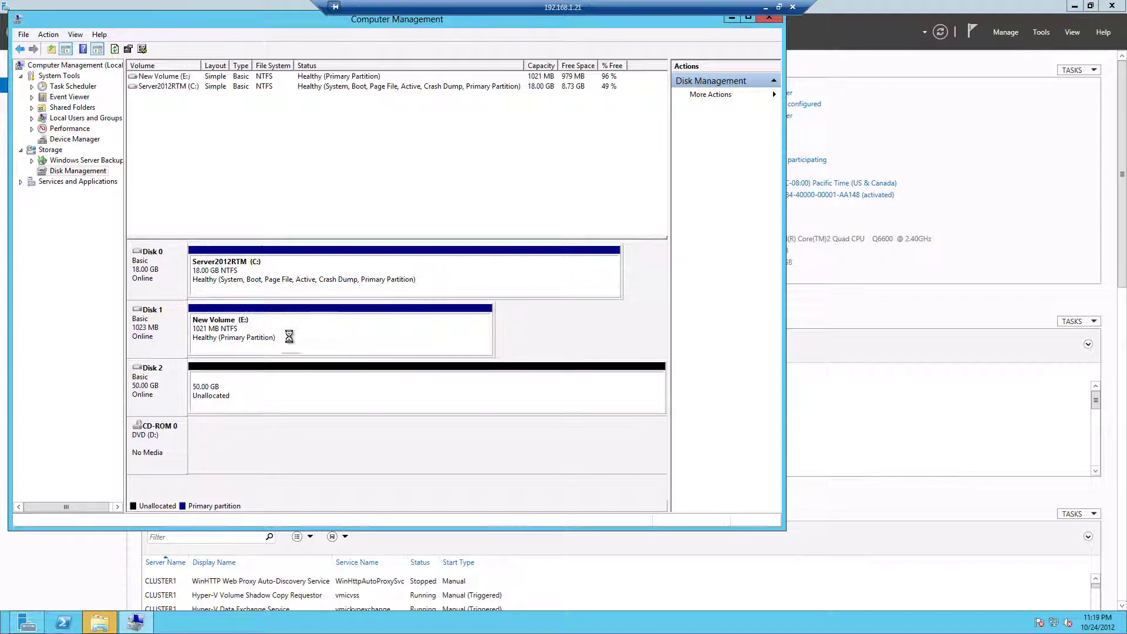
Create a simple volume across the full 50 GB of Disk 2, quick-formatted with NTFS and labelled New Volume.
right_click(237, 390)
left_click(277, 393)
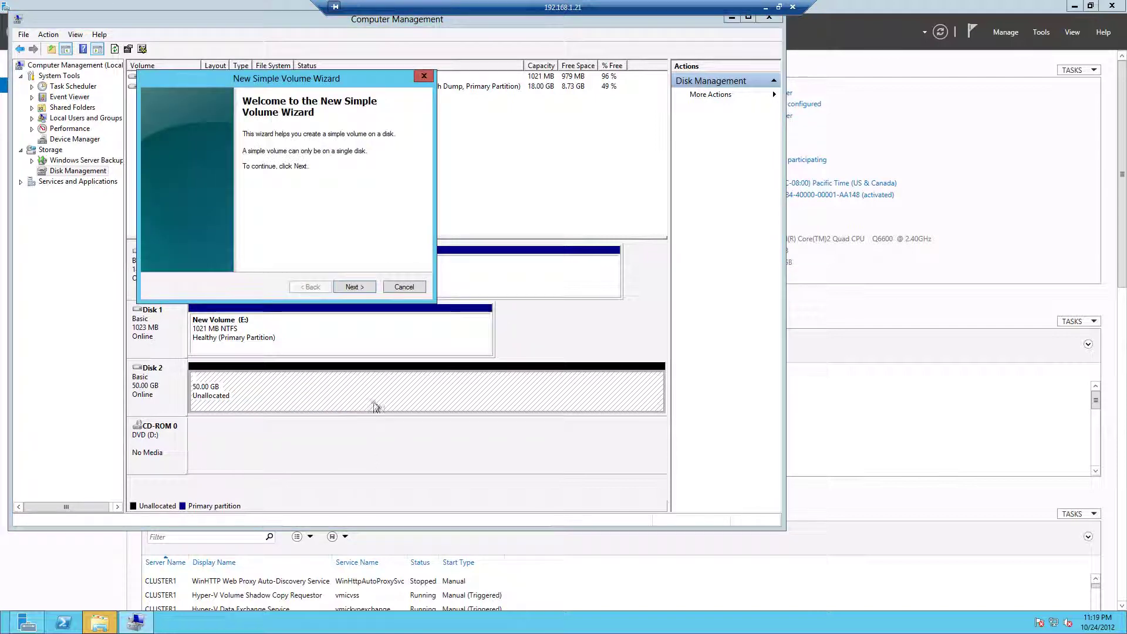
left_click(362, 289)
left_click(352, 285)
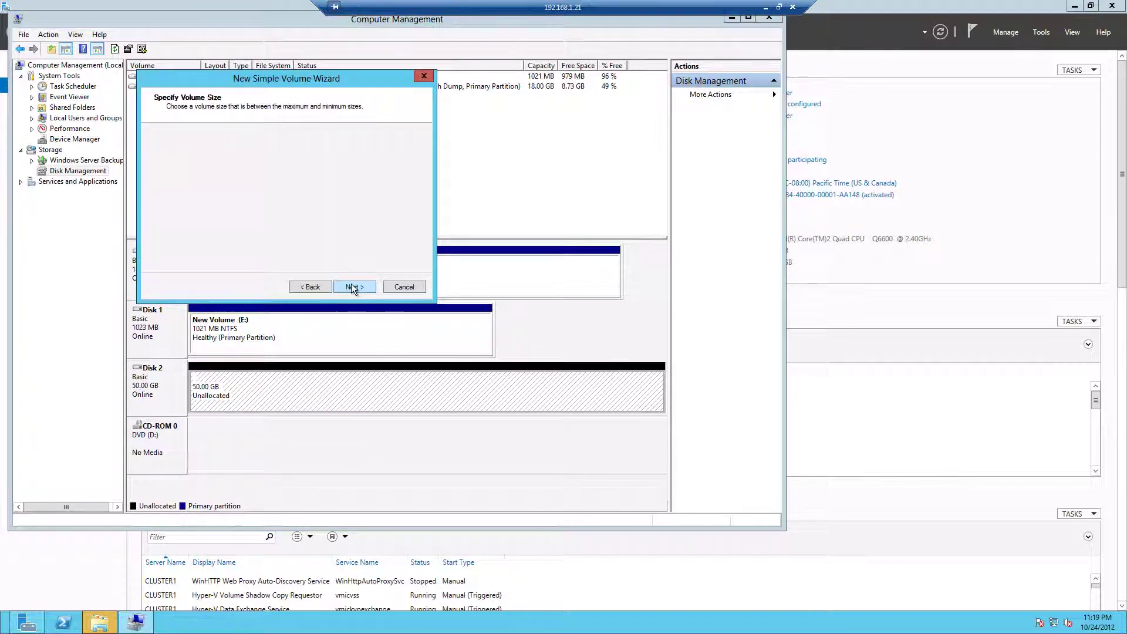
left_click(353, 287)
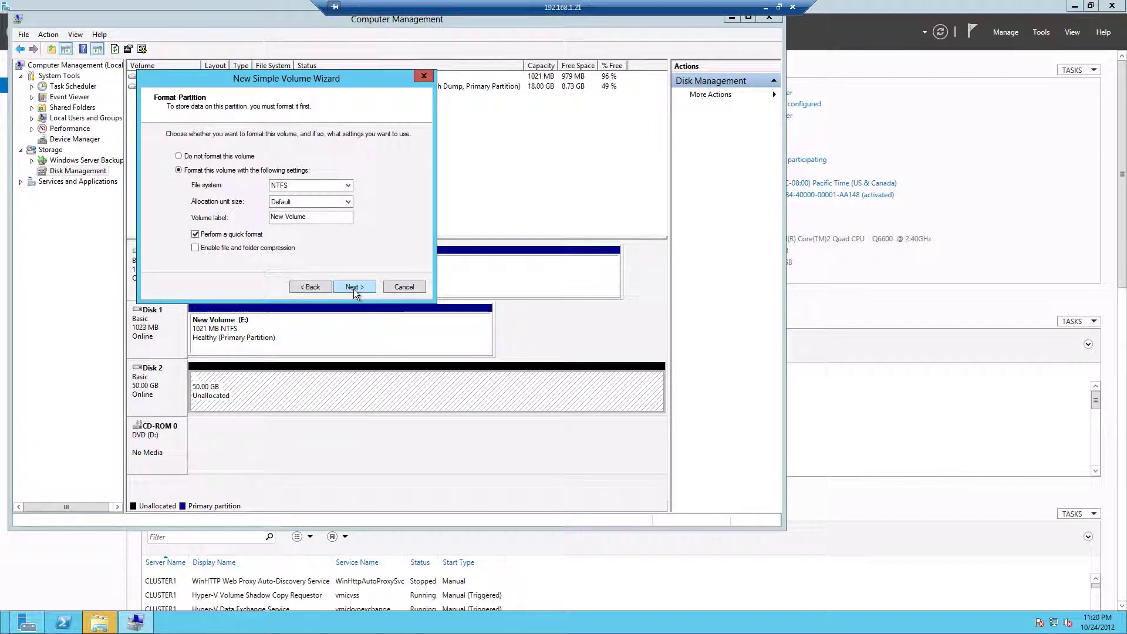
left_click(354, 287)
left_click(354, 287)
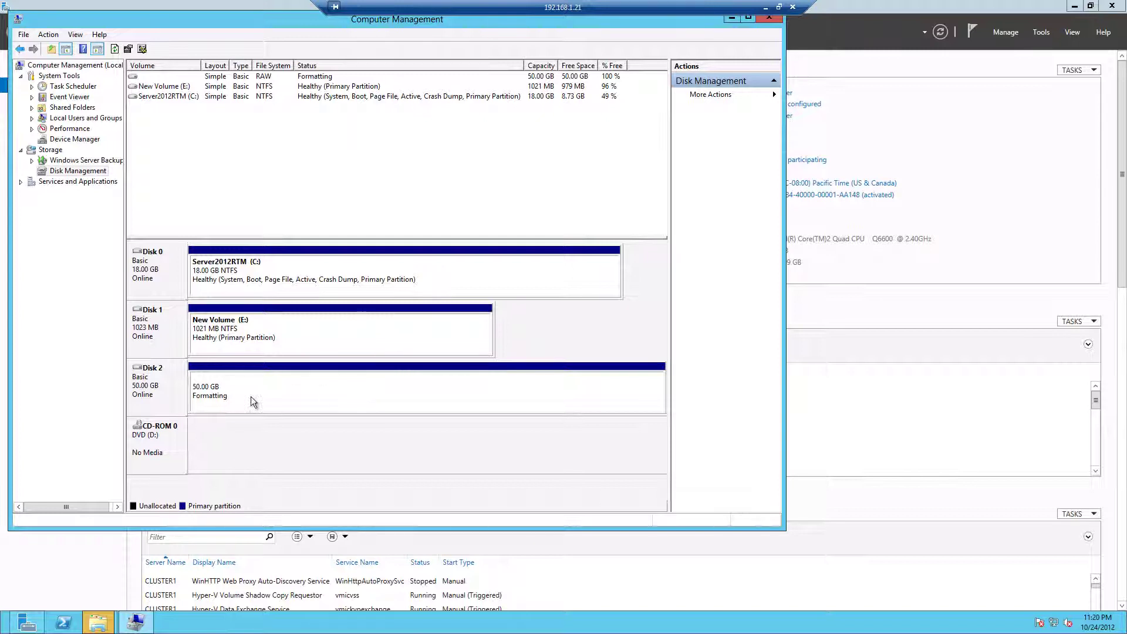
Switch to the remote desktop session of Cluster2 (192.168.1.22) and open the iSCSI Initiator there.
left_click(765, 7)
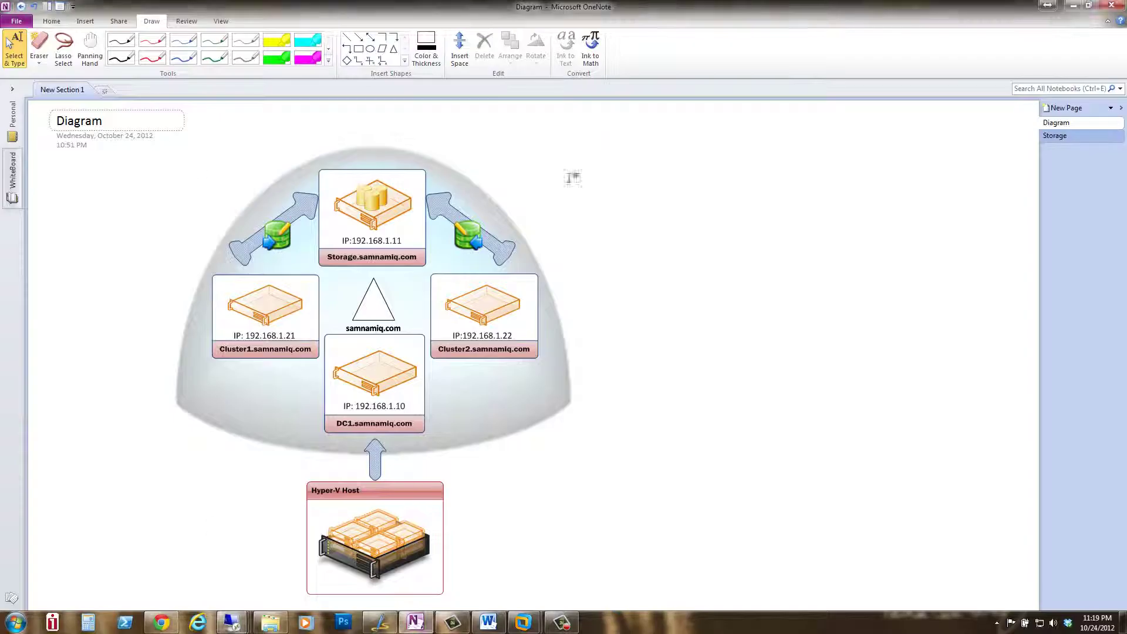
mouse_move(232, 622)
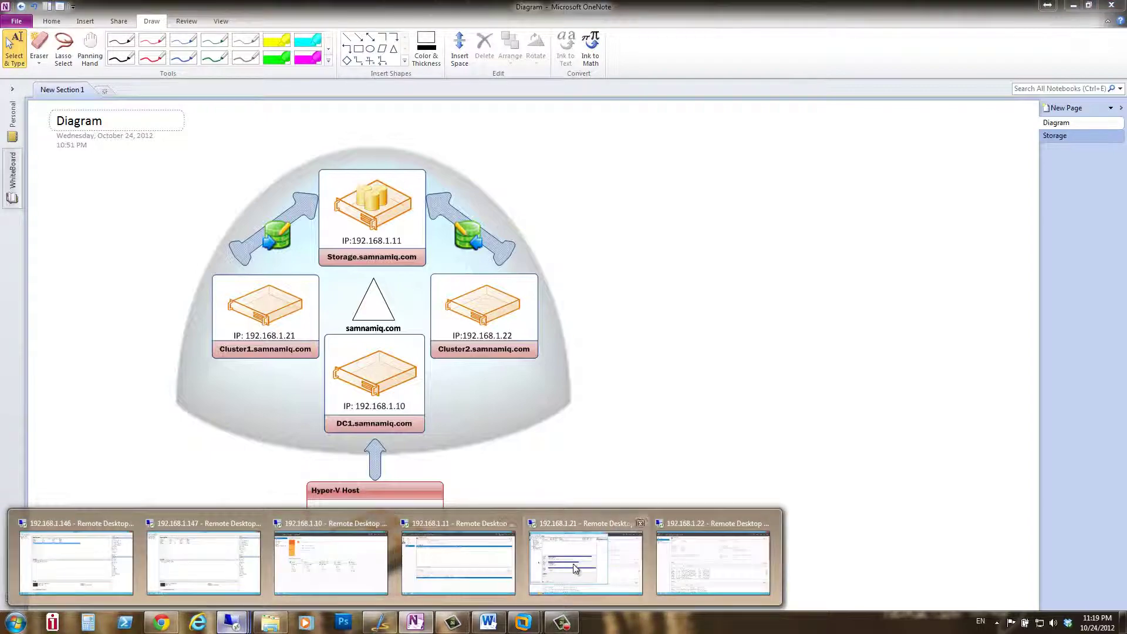
mouse_move(575, 561)
left_click(723, 548)
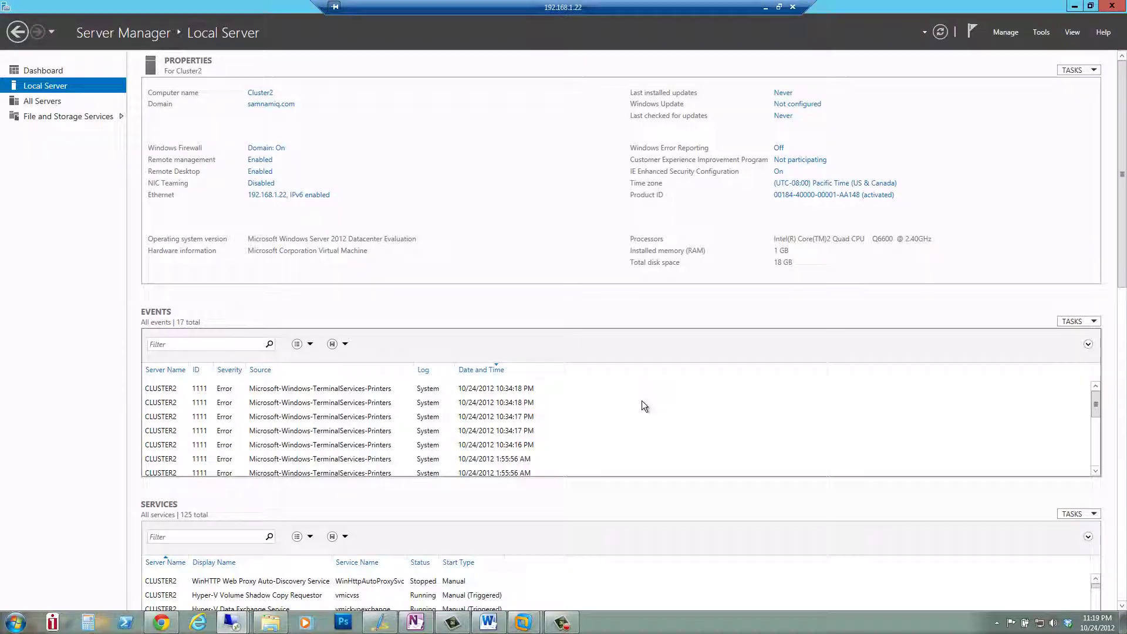
left_click(1041, 33)
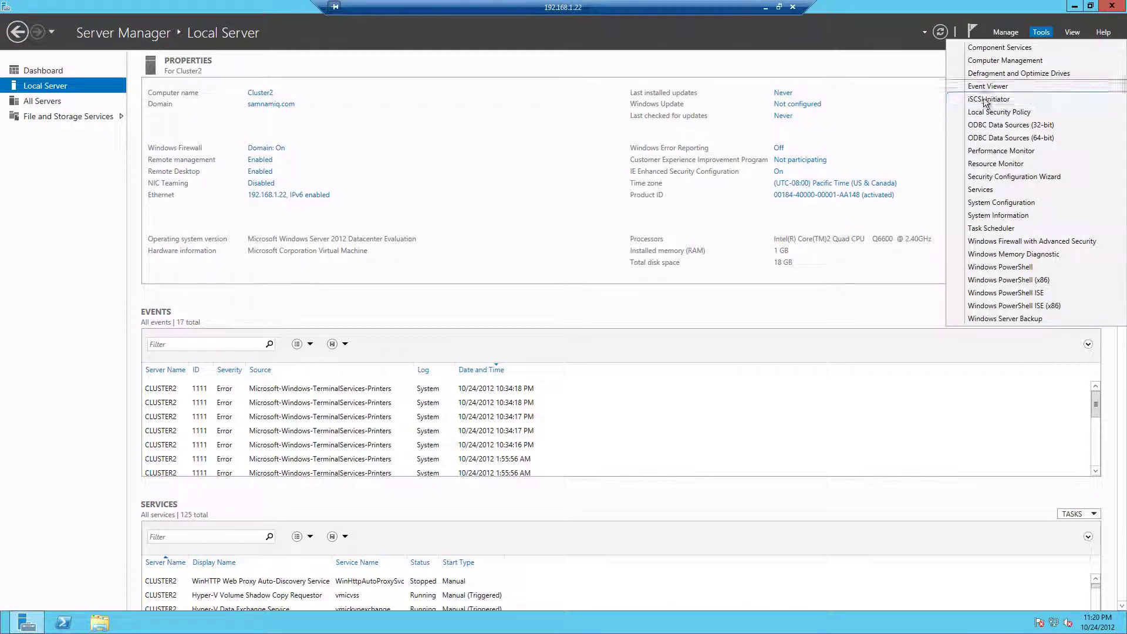
left_click(987, 100)
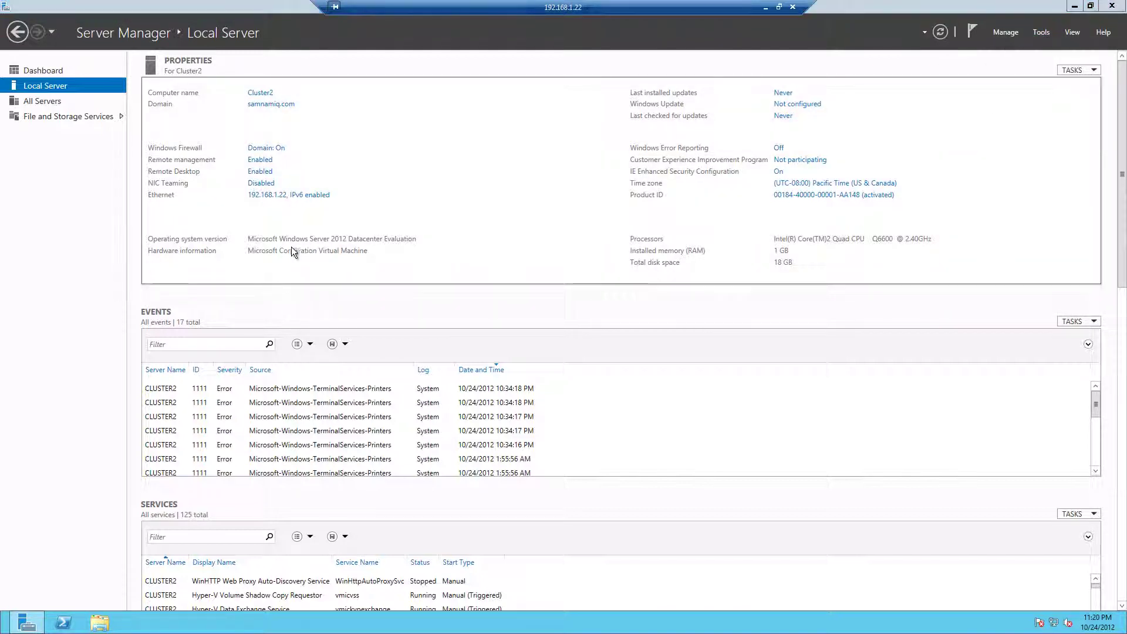
left_click(620, 357)
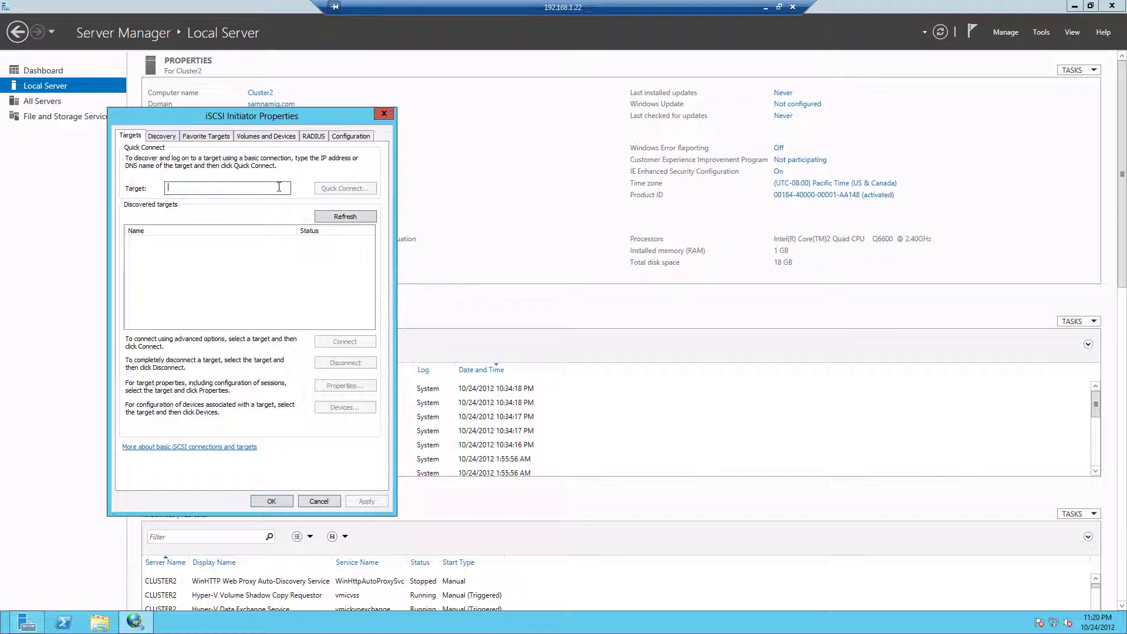
Quick-connect the iSCSI Initiator on Cluster2 to the storage target at 192.168.1.11 and finish the connection.
type("192.168.1")
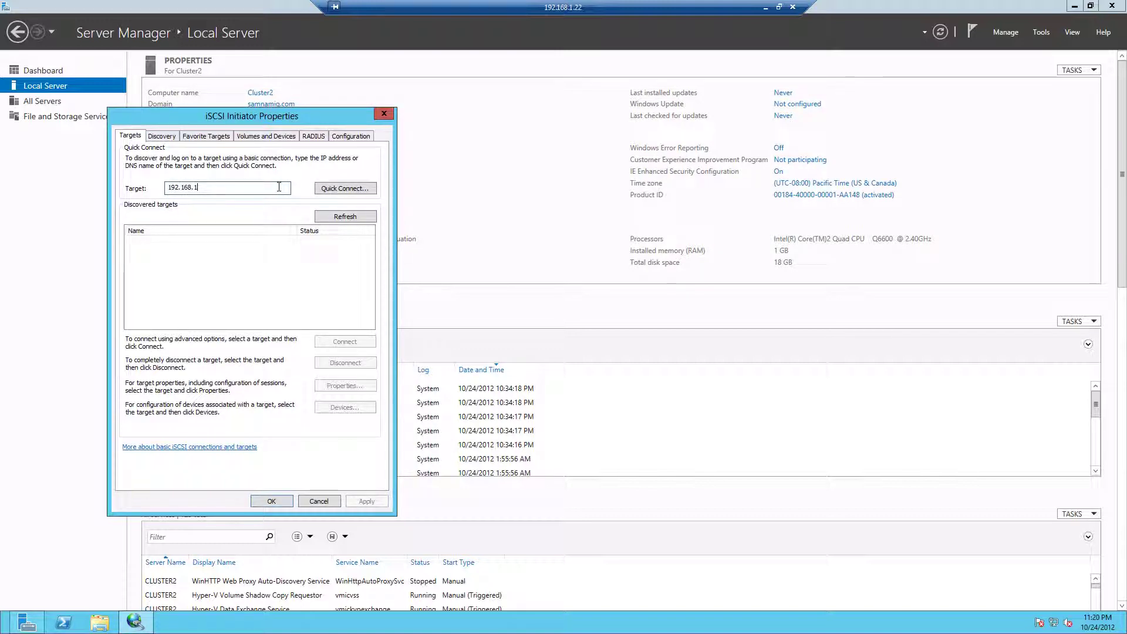
type(".11")
left_click(333, 188)
left_click(287, 404)
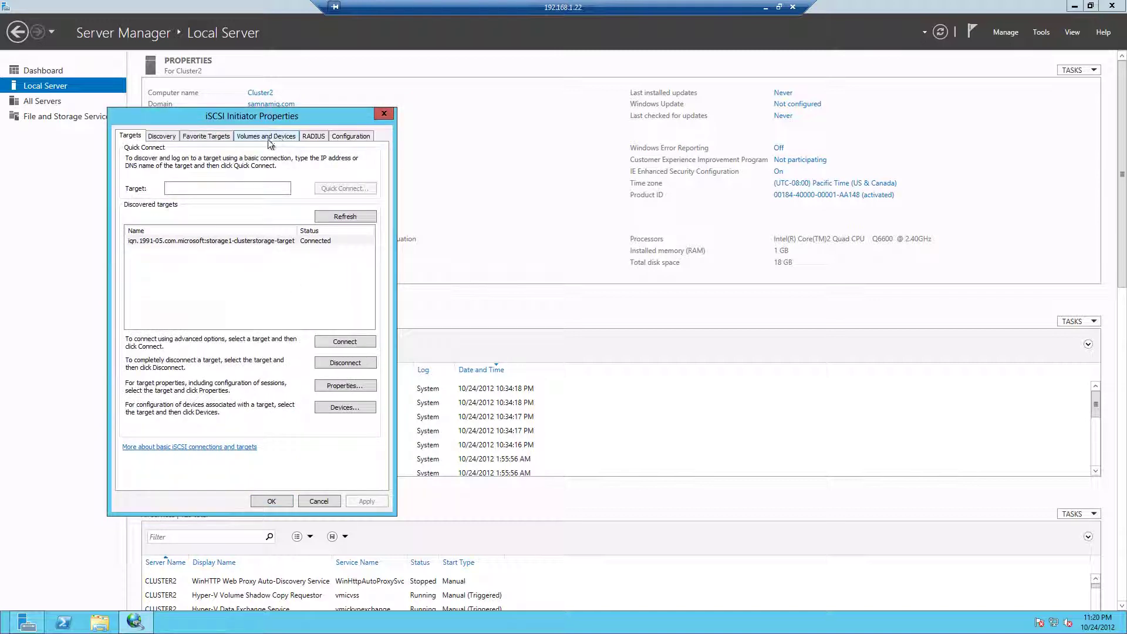
Auto-configure all available iSCSI volumes and devices on Cluster2 and accept the initiator properties.
left_click(271, 136)
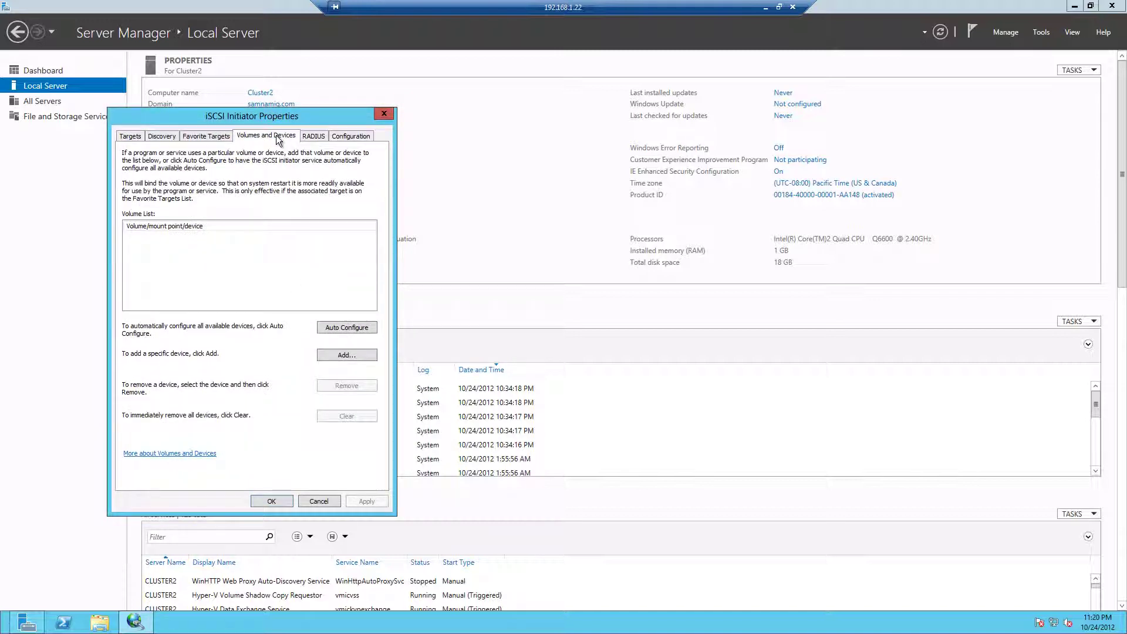
left_click(328, 329)
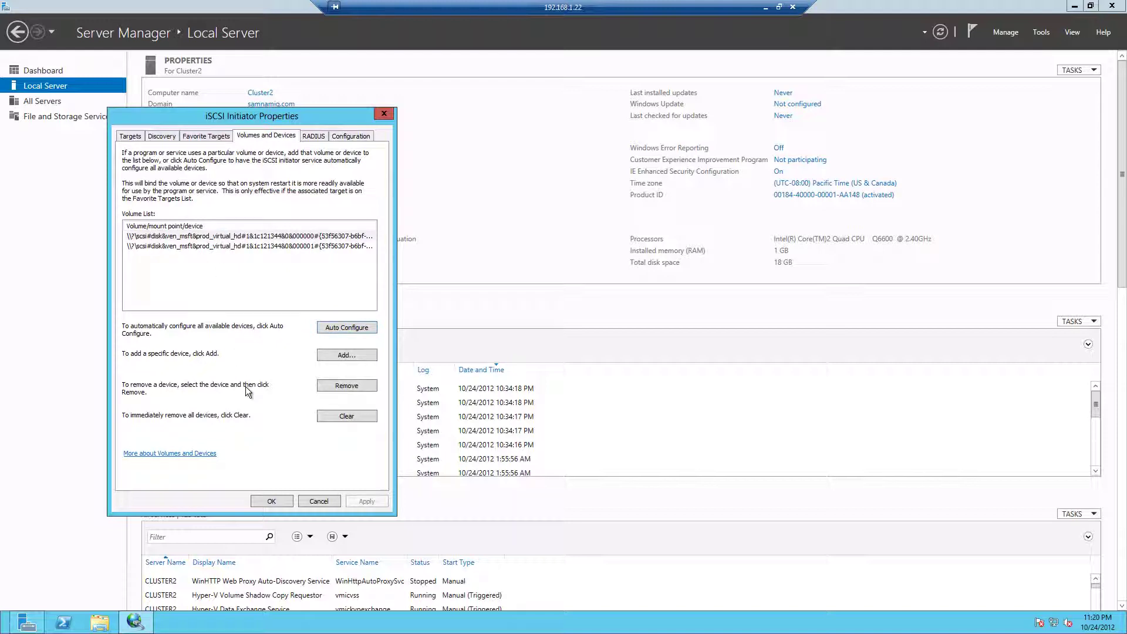
left_click(271, 501)
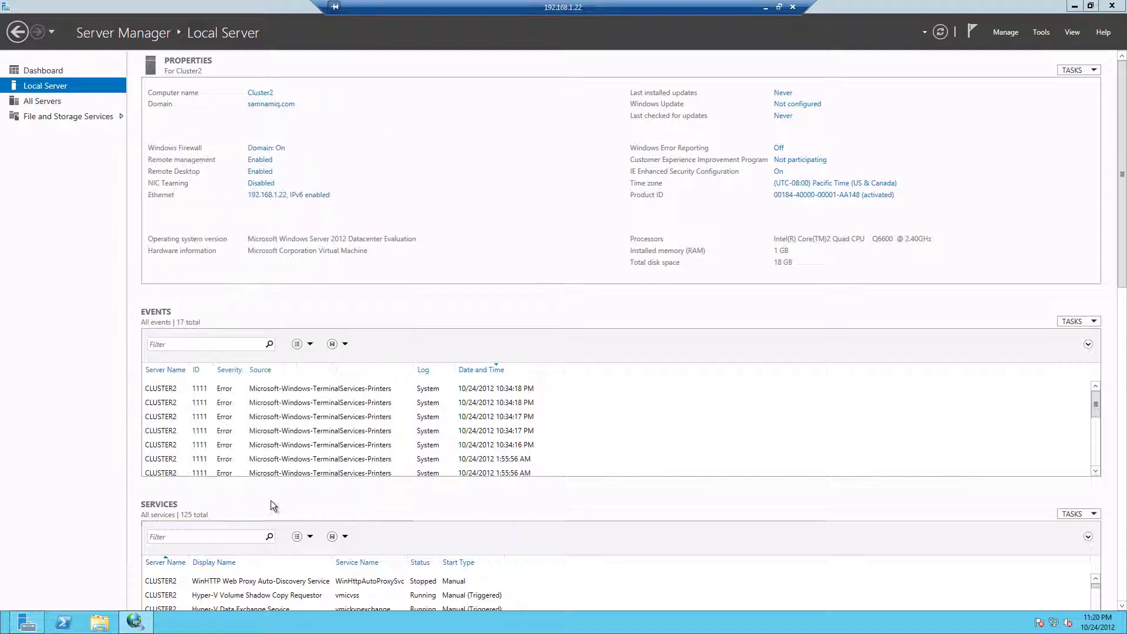
Open Computer Management on Cluster2, show Disk Management and enlarge the window to fit all the disks.
left_click(1036, 33)
left_click(1016, 61)
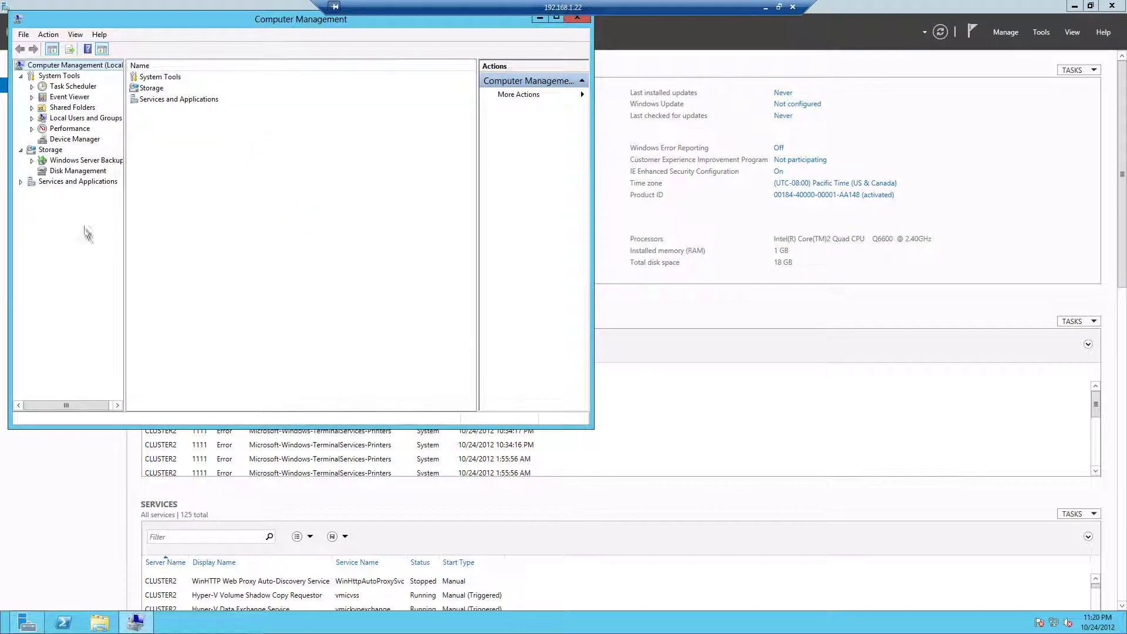
left_click(84, 171)
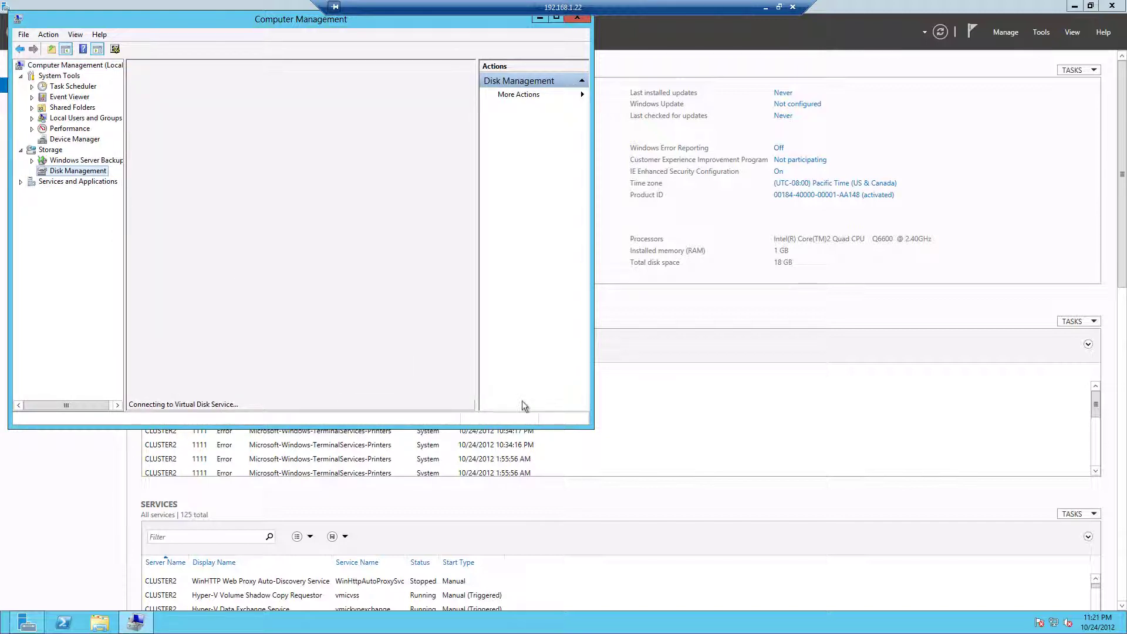
left_click_drag(590, 428, 741, 528)
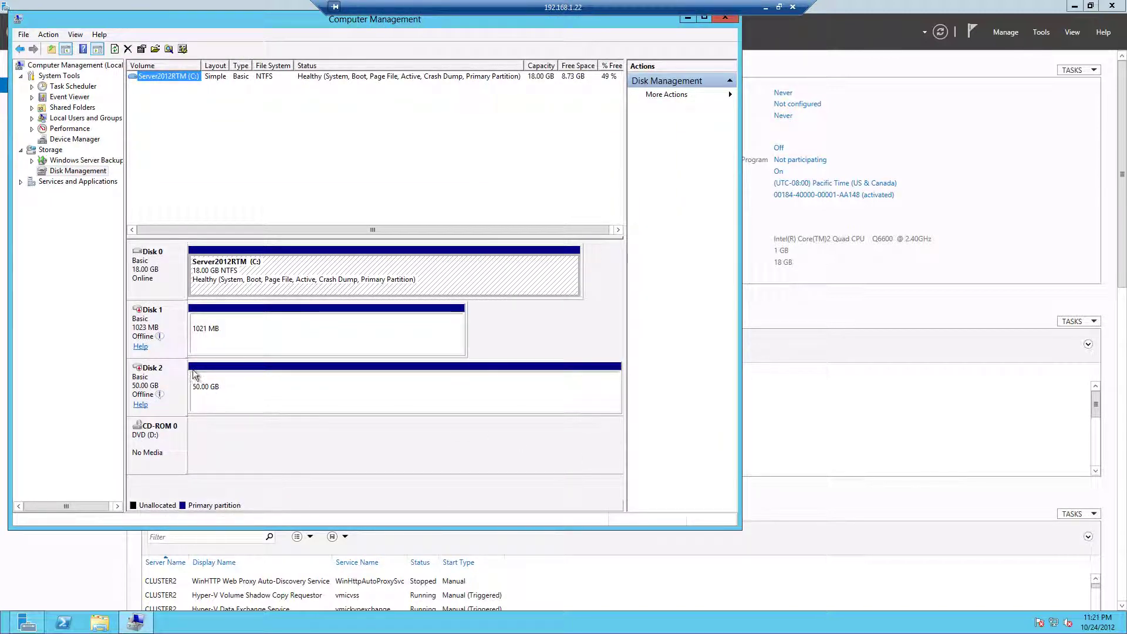
Check the formatting of Disk 2 in the Cluster1 session (192.168.1.21) and return to the Cluster2 session (192.168.1.22).
left_click(765, 7)
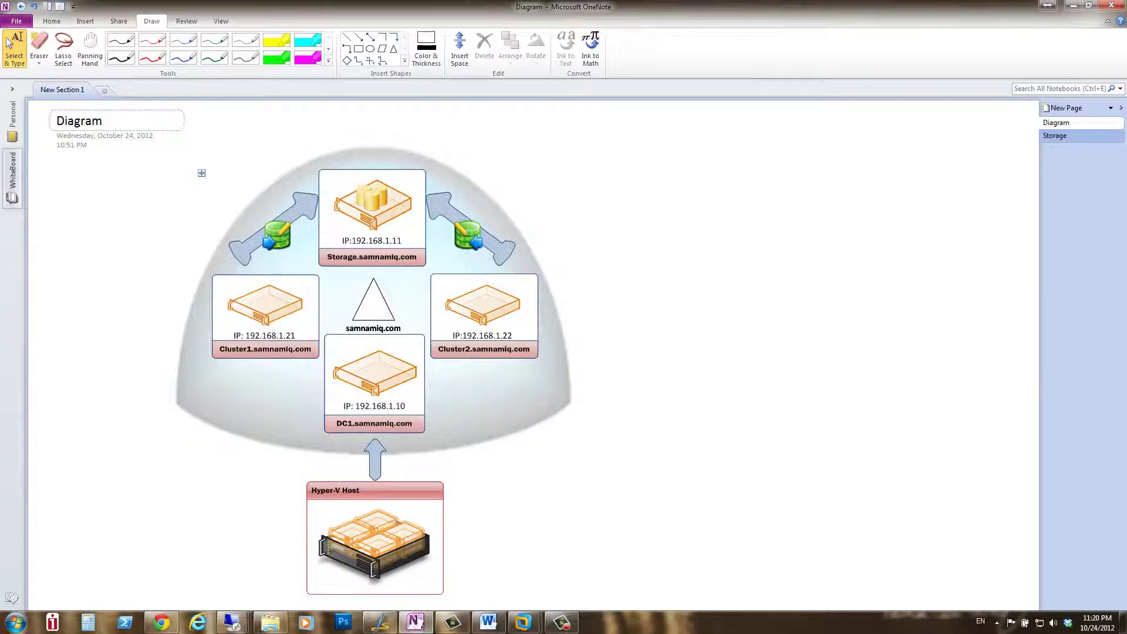
left_click(231, 622)
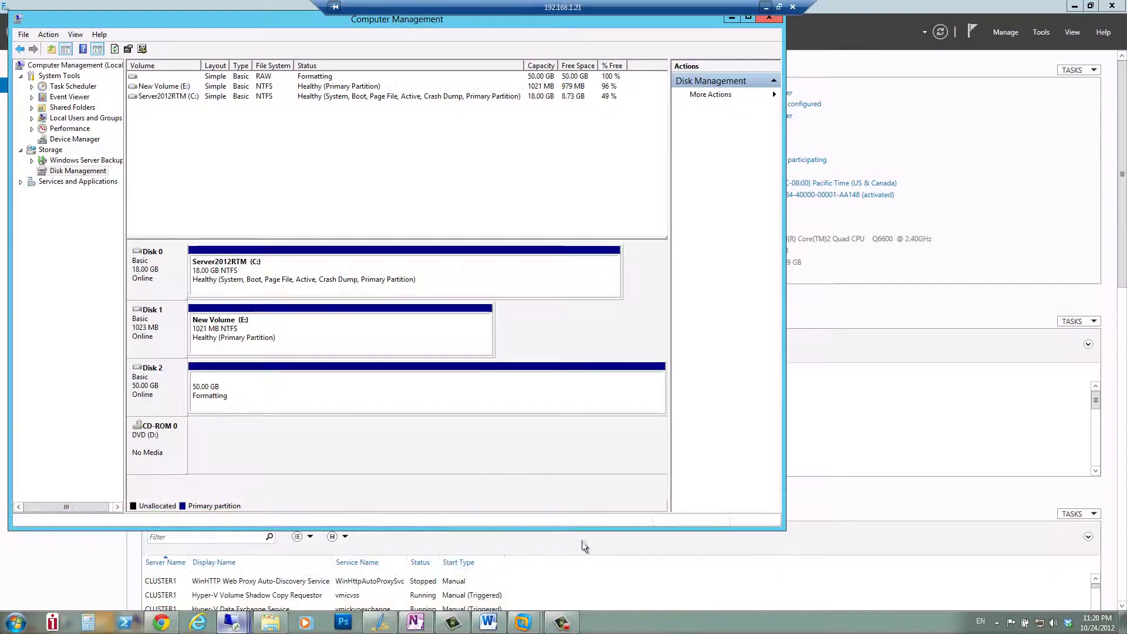
left_click(582, 541)
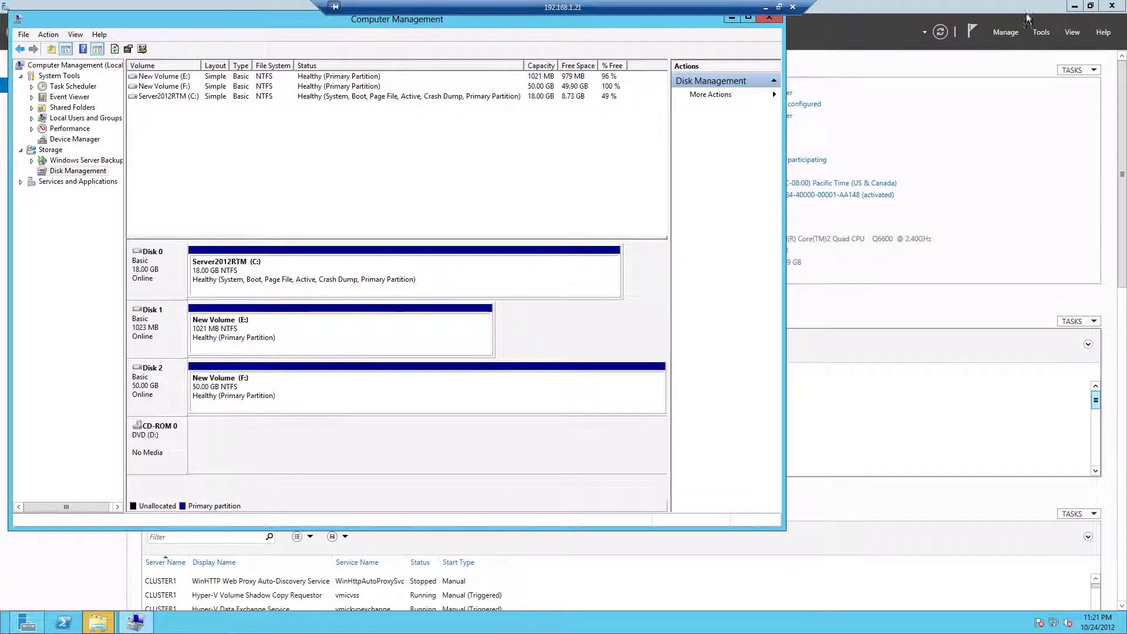
left_click(765, 7)
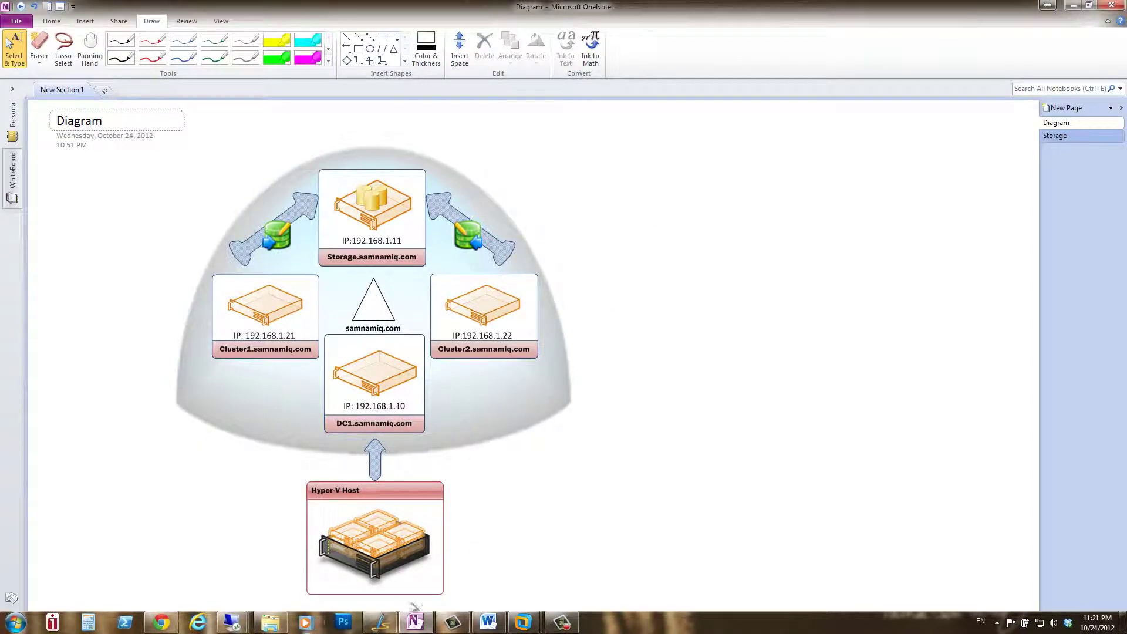
left_click(229, 625)
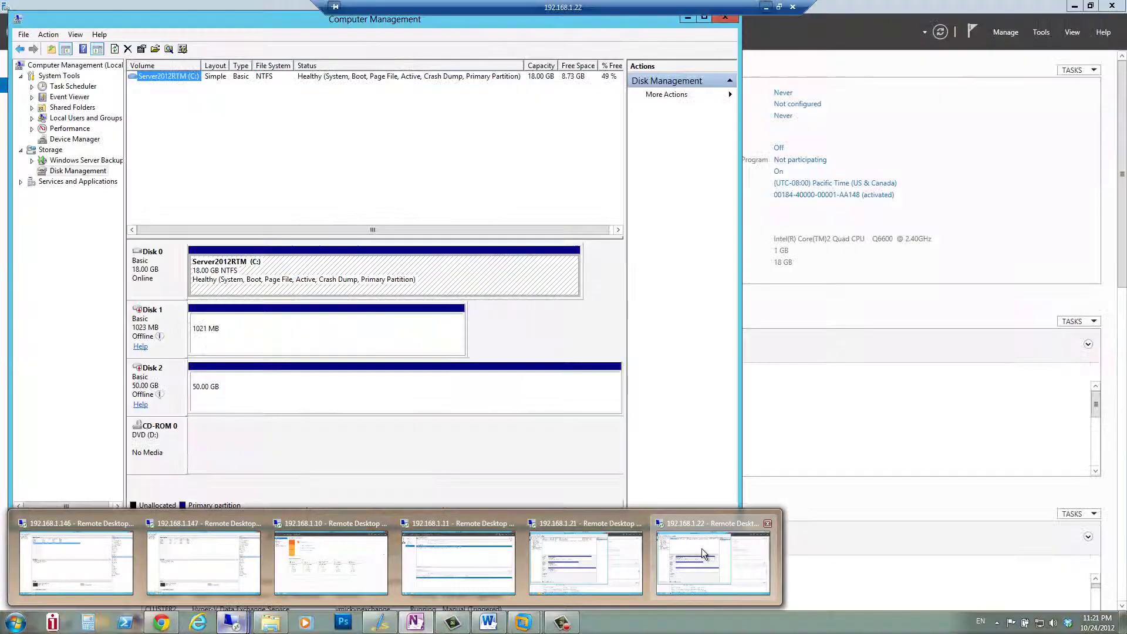
left_click(701, 548)
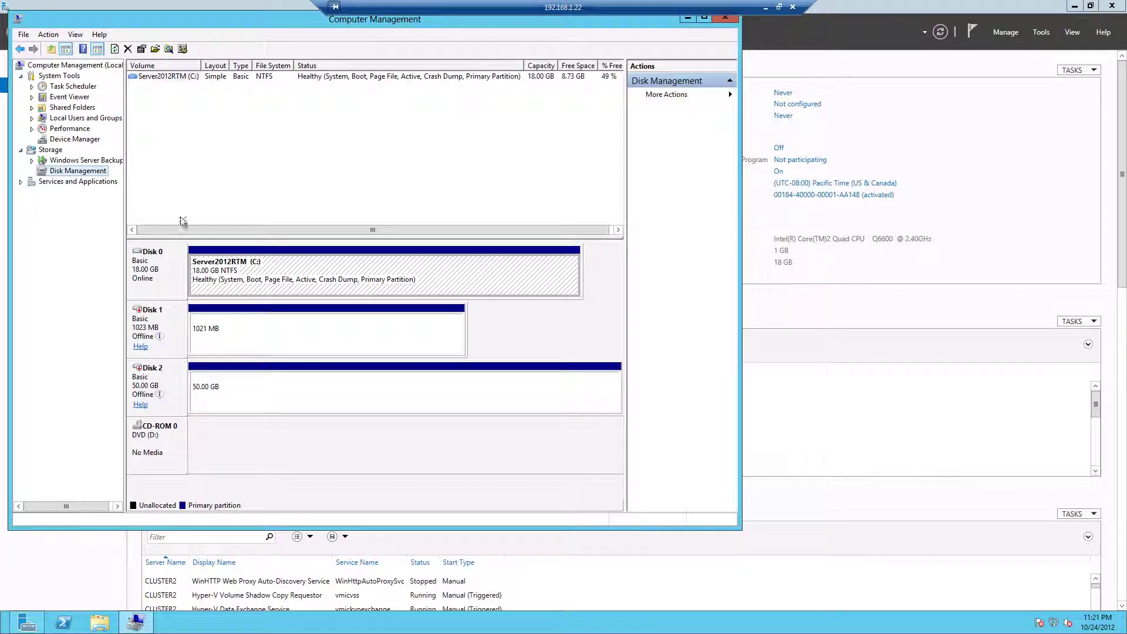
Bring Disk 1 and Disk 2 online on Cluster2 and close Computer Management.
right_click(146, 314)
left_click(169, 319)
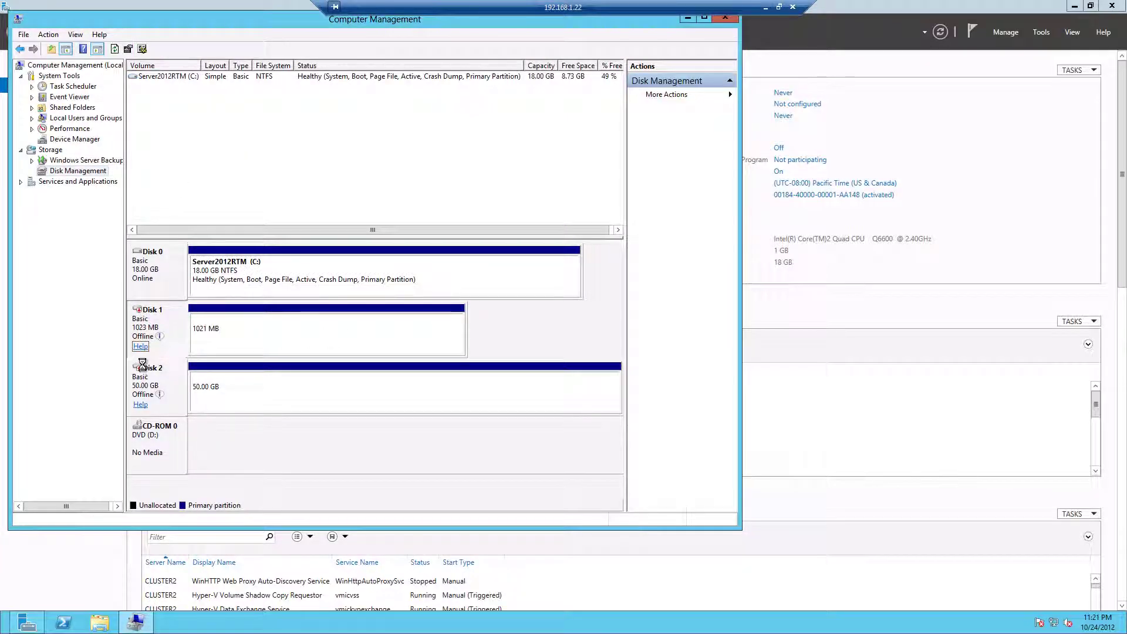
right_click(144, 366)
left_click(161, 372)
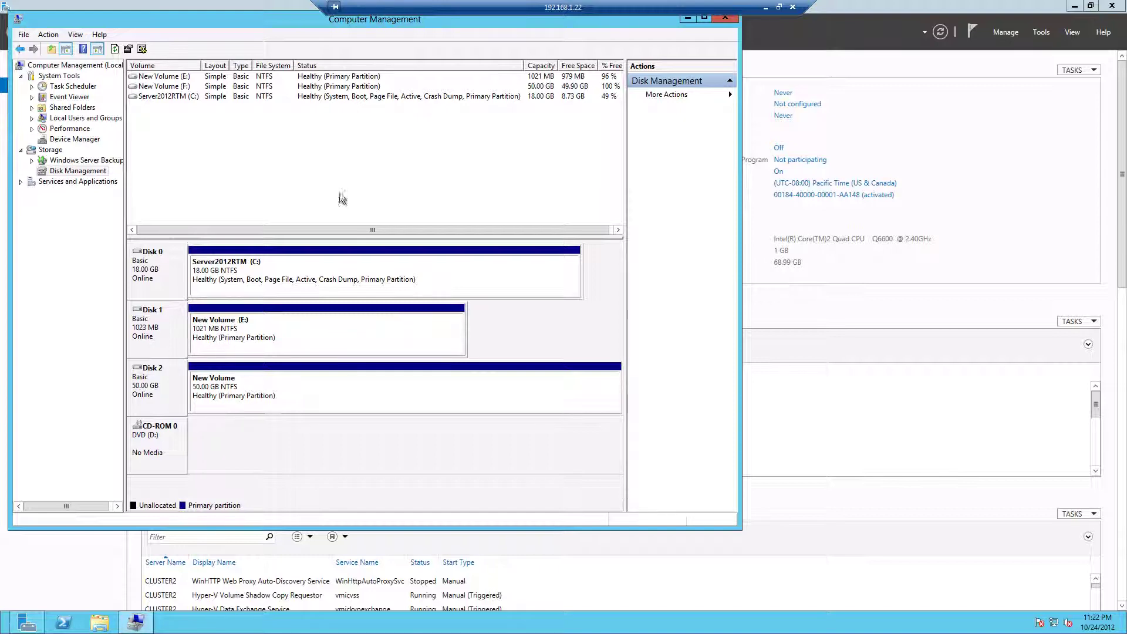
left_click_drag(303, 23, 456, 81)
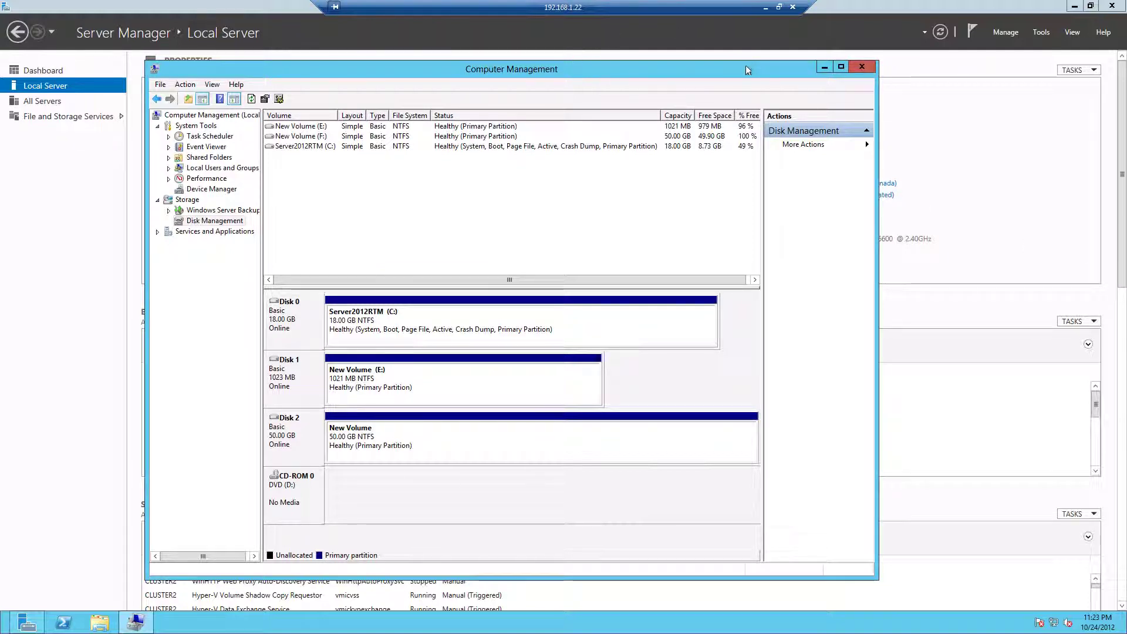
left_click_drag(744, 73, 762, 66)
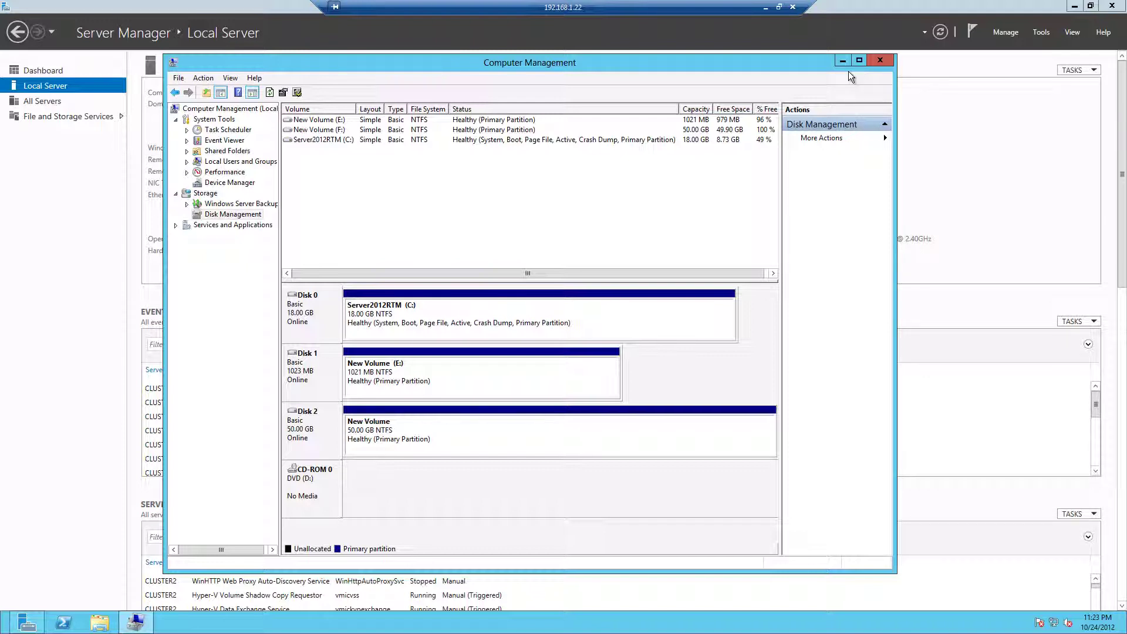
left_click(880, 62)
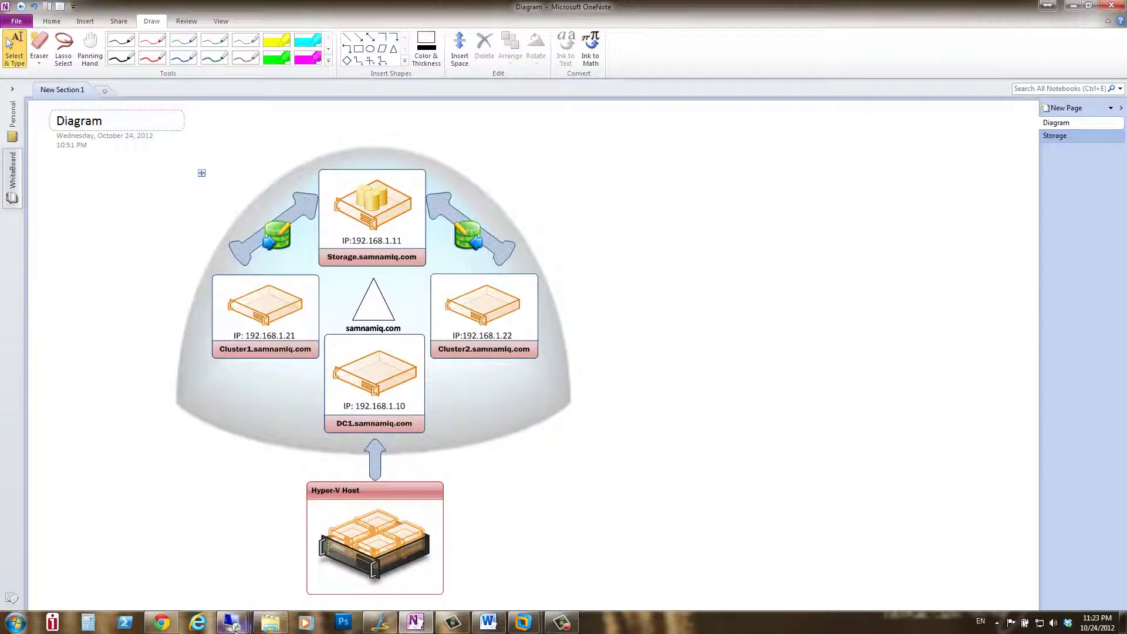
Switch to the Cluster1 session (192.168.1.21), close Computer Management and dismiss the disk format prompts without formatting.
mouse_move(232, 622)
left_click(571, 558)
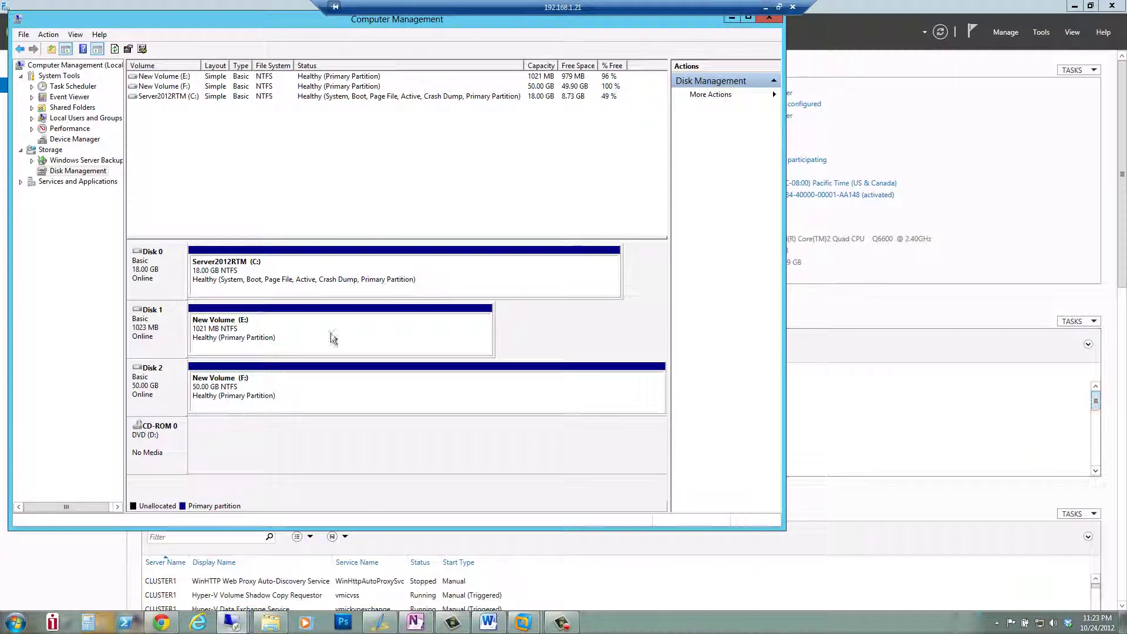
left_click(770, 17)
left_click(646, 323)
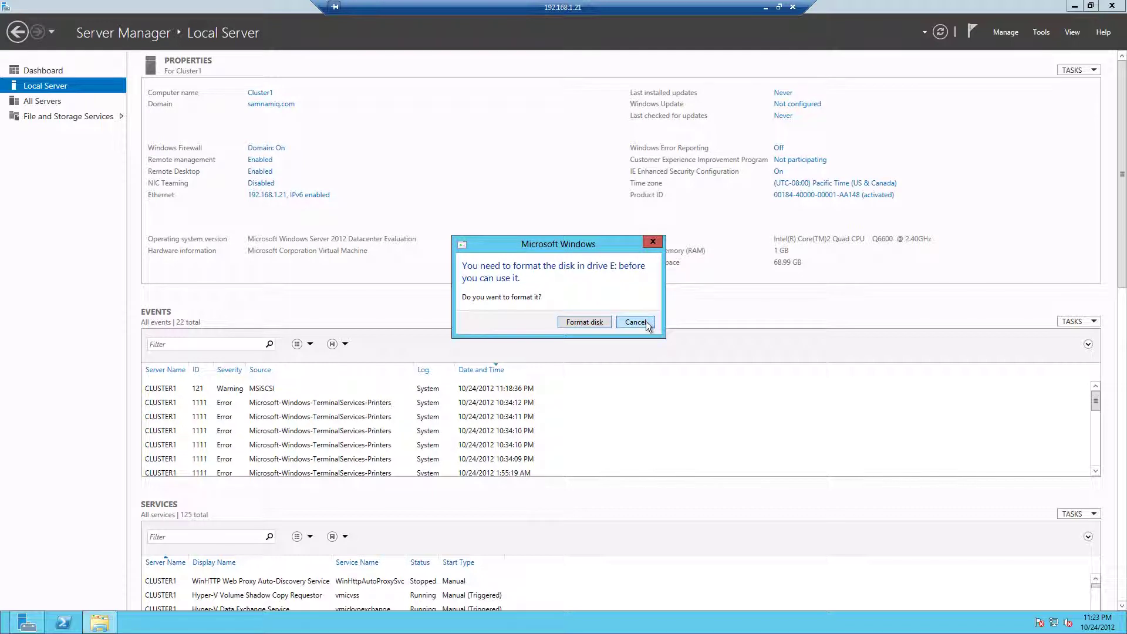
left_click(645, 322)
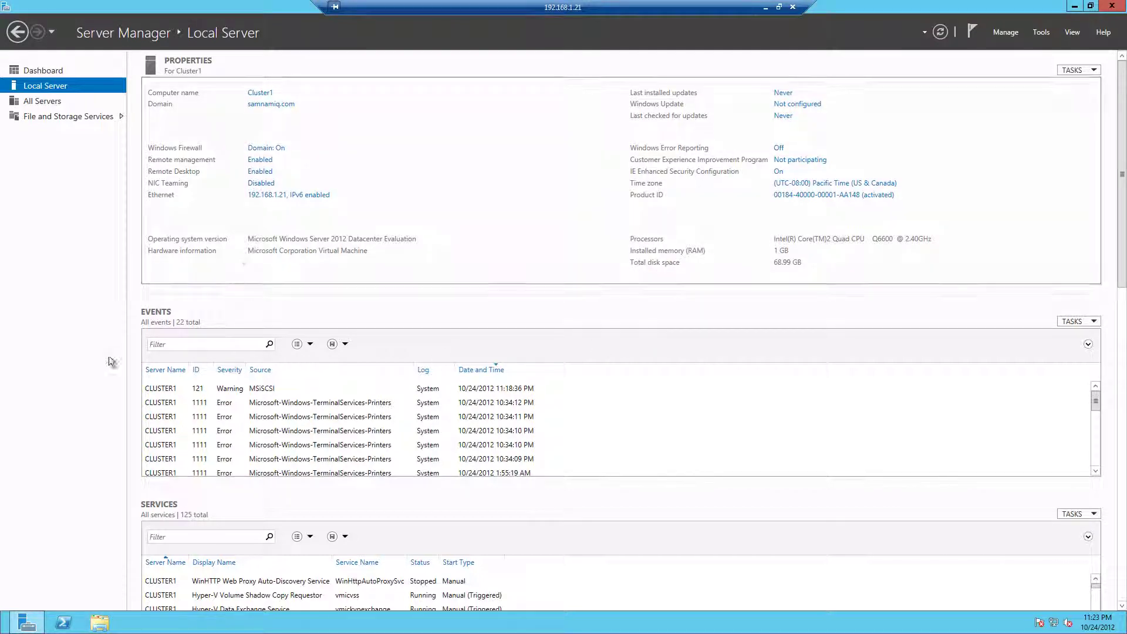
Start the Add Roles and Features Wizard on Cluster1 and proceed with a role-based or feature-based installation to the server roles.
left_click(1011, 36)
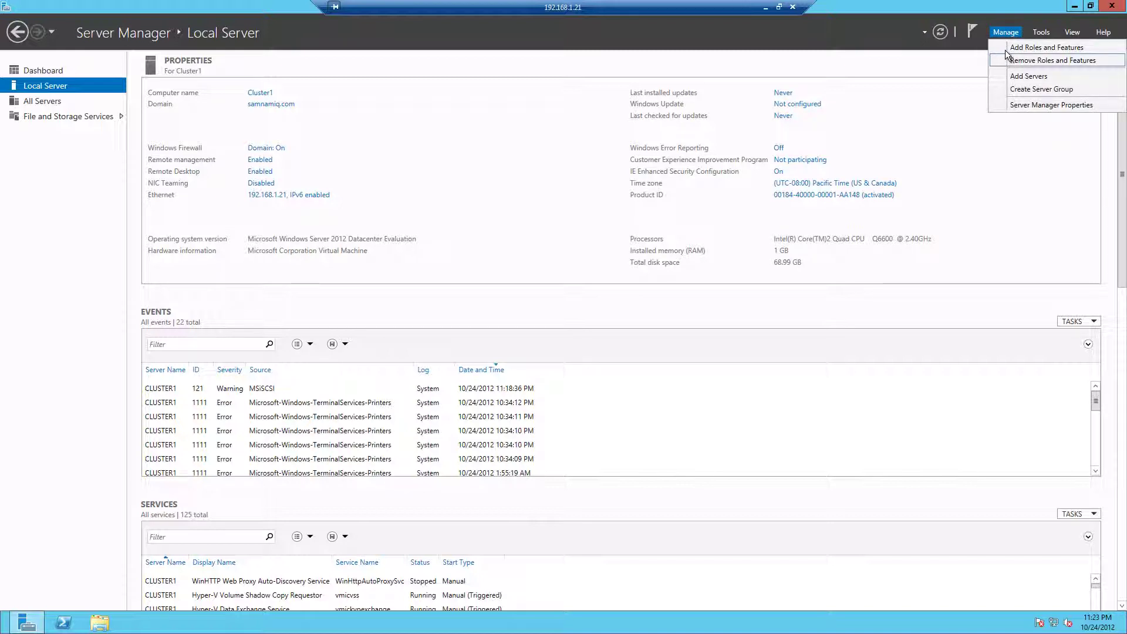
left_click(885, 89)
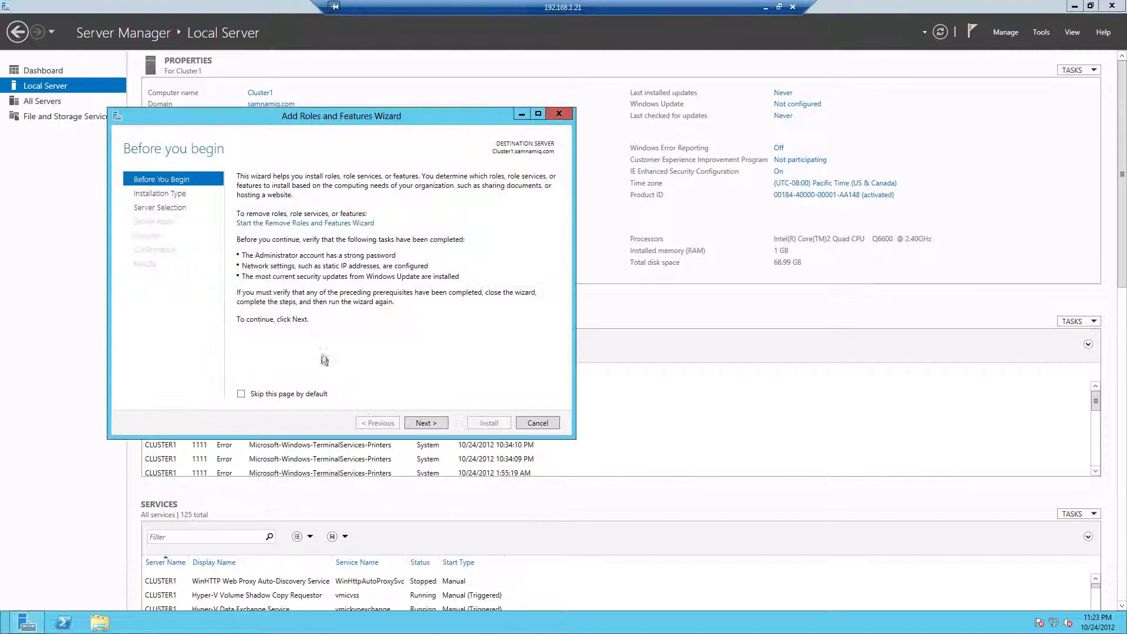
left_click(442, 423)
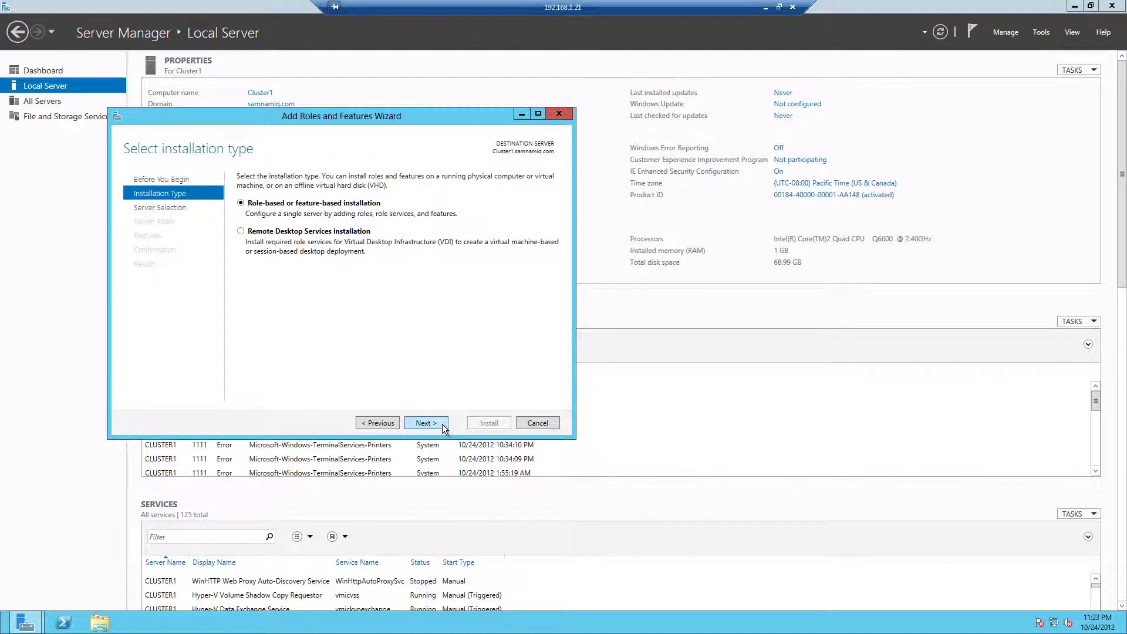
left_click(425, 422)
left_click(442, 424)
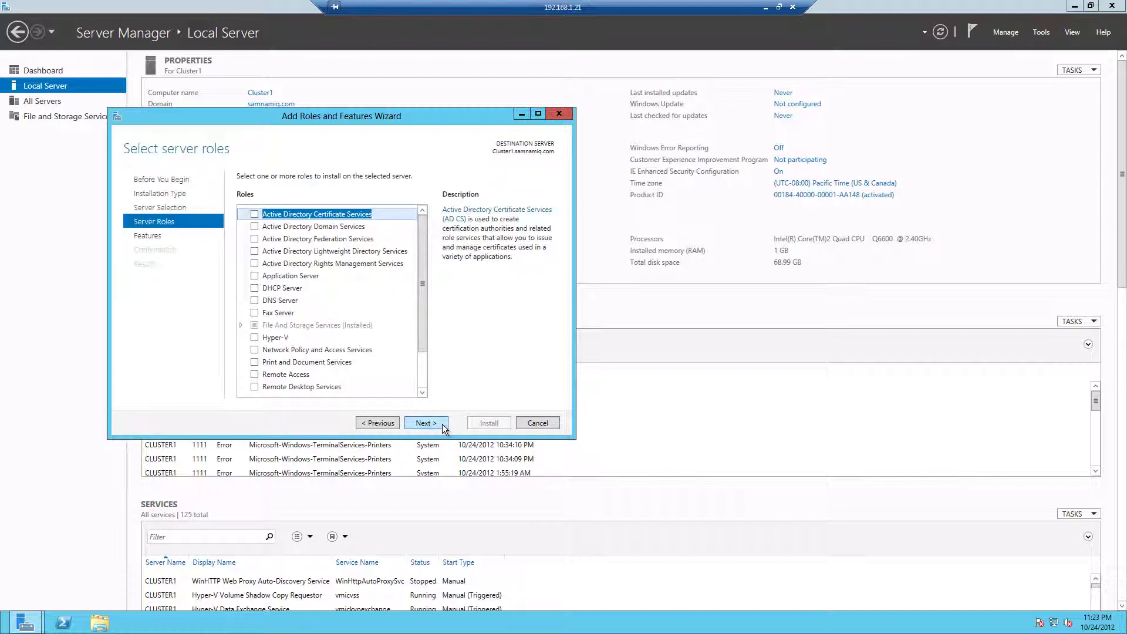
Select the File Server role service under File and iSCSI Services and continue to the features.
left_click(241, 325)
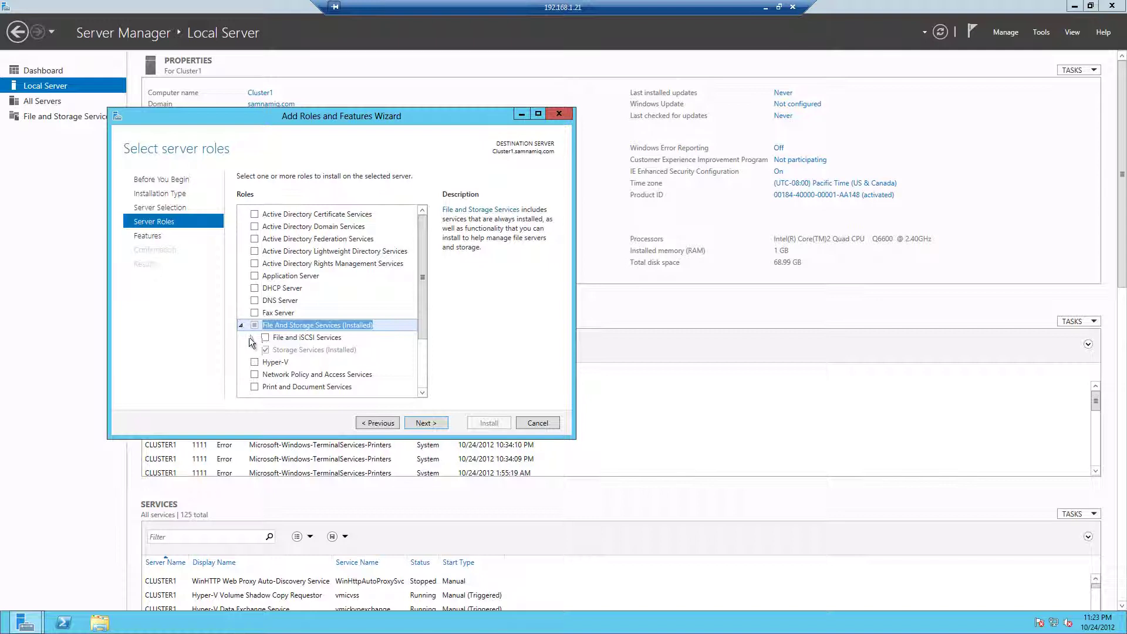
left_click(252, 336)
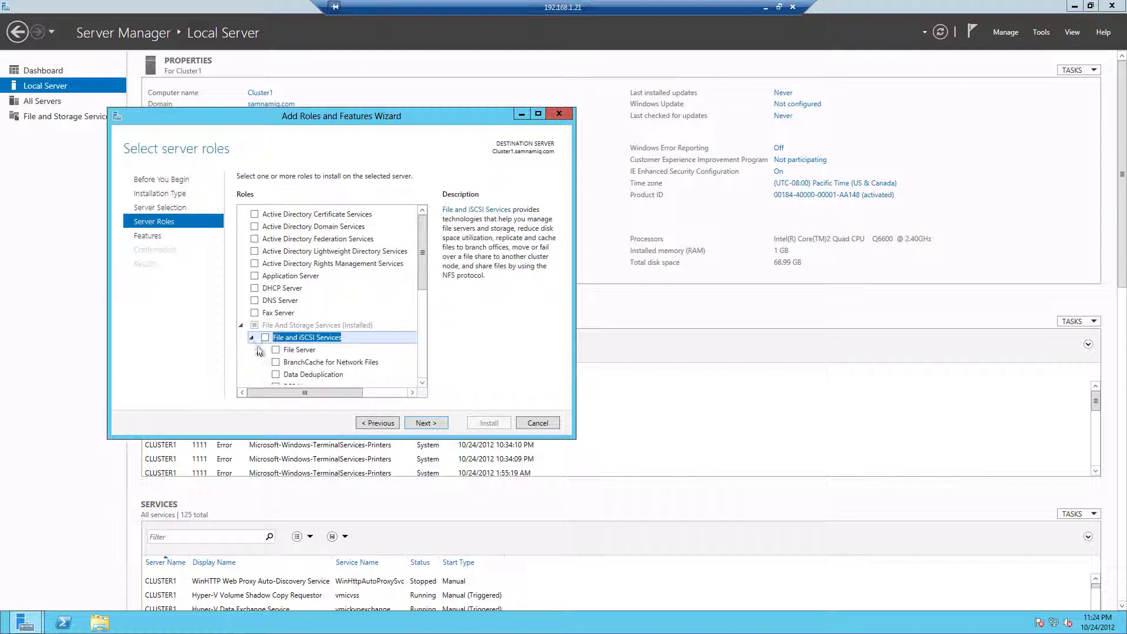
left_click(275, 350)
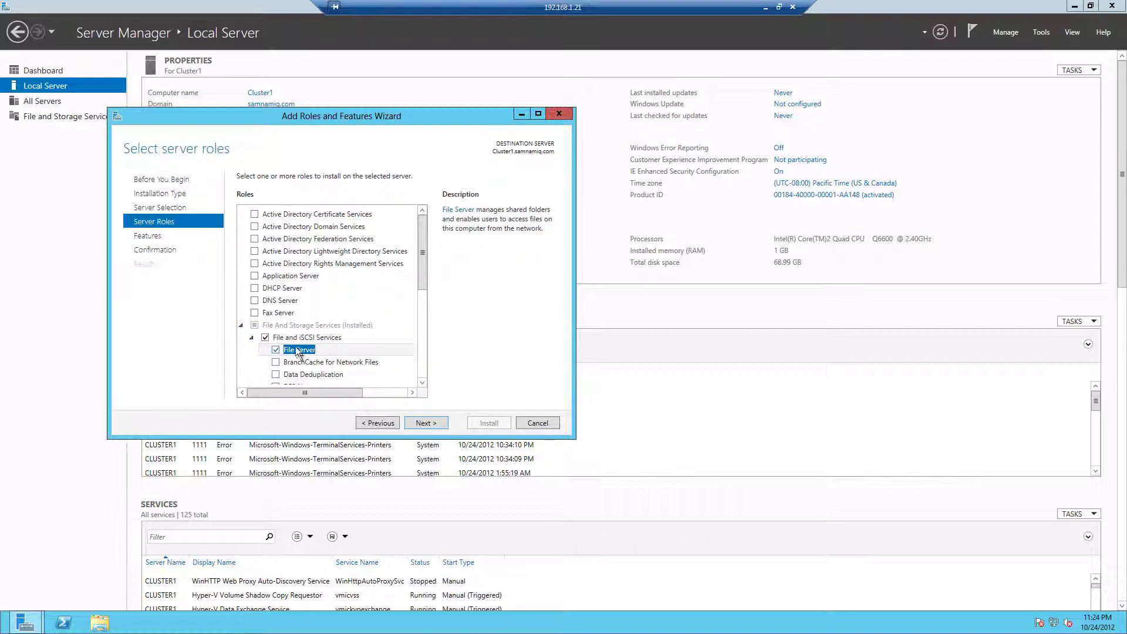
left_click(433, 428)
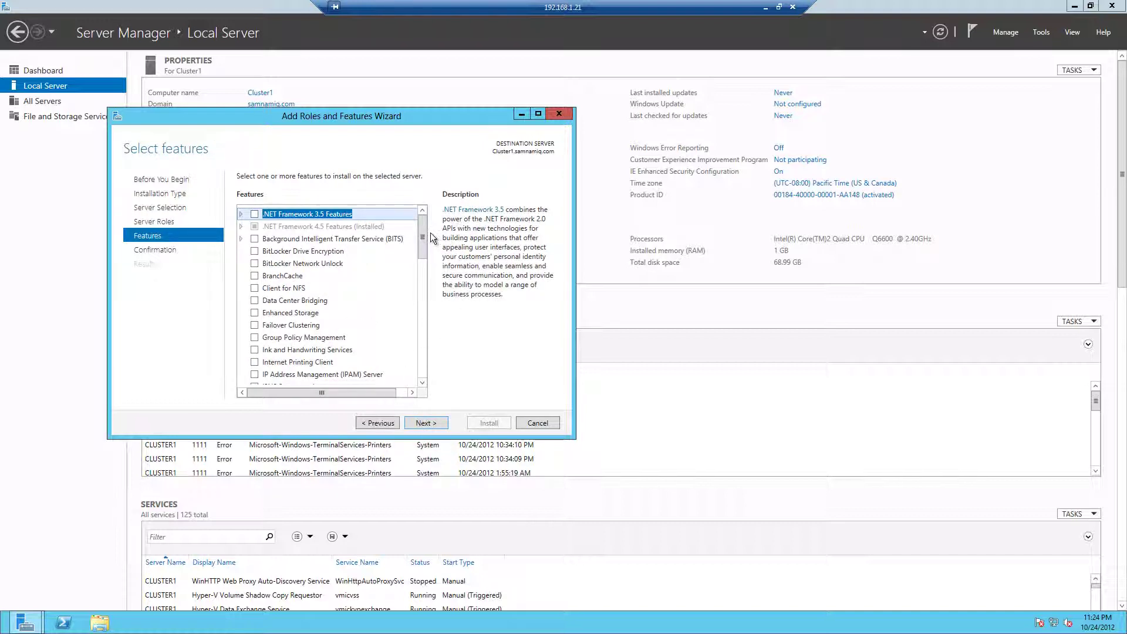
Add the Failover Clustering feature with its management tools and start the installation on Cluster1.
left_click_drag(425, 234, 423, 255)
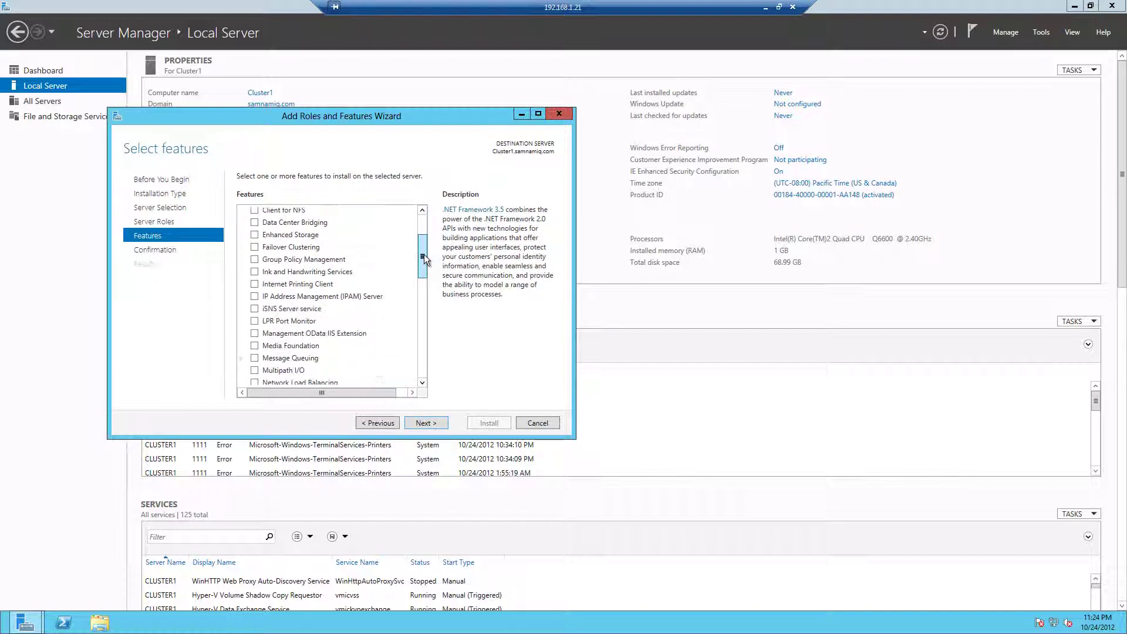
left_click(256, 244)
left_click(375, 369)
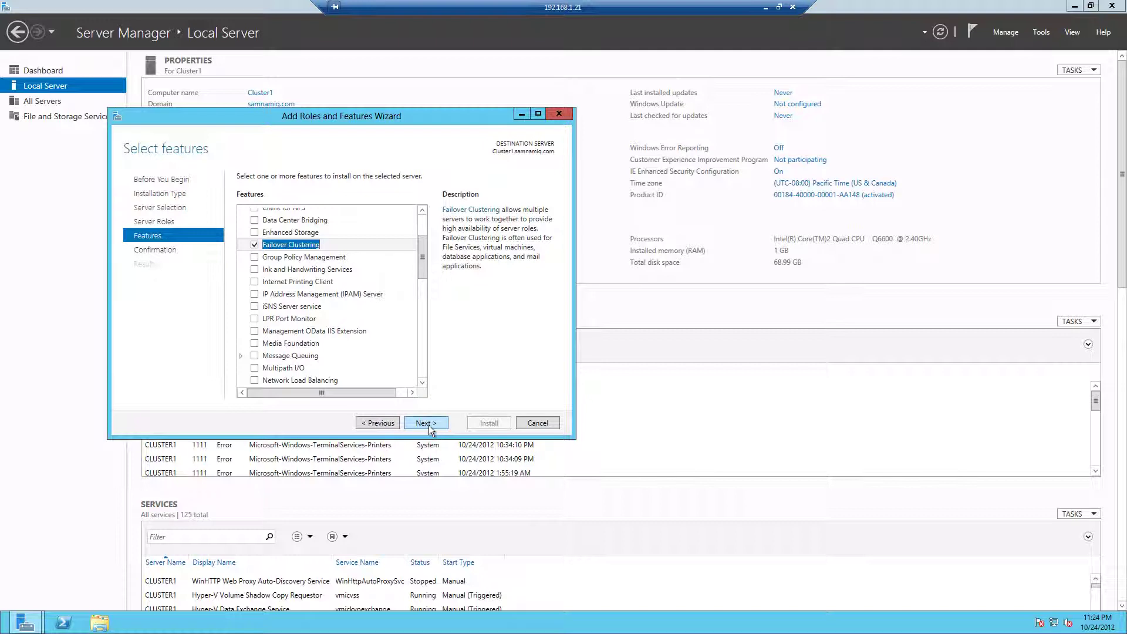
left_click(429, 427)
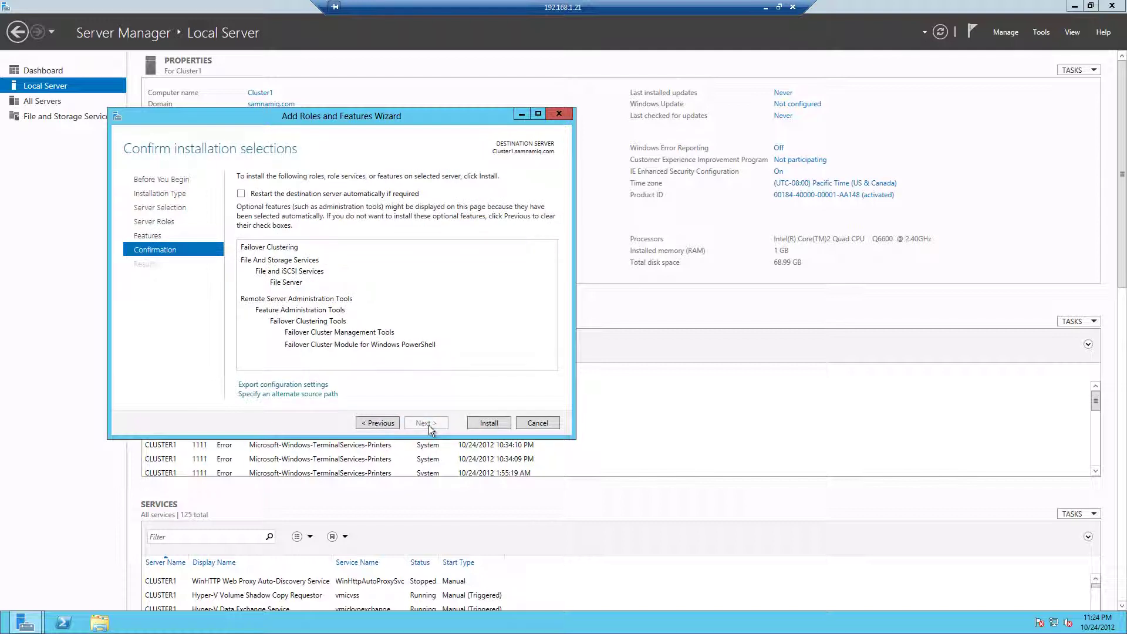
left_click(488, 423)
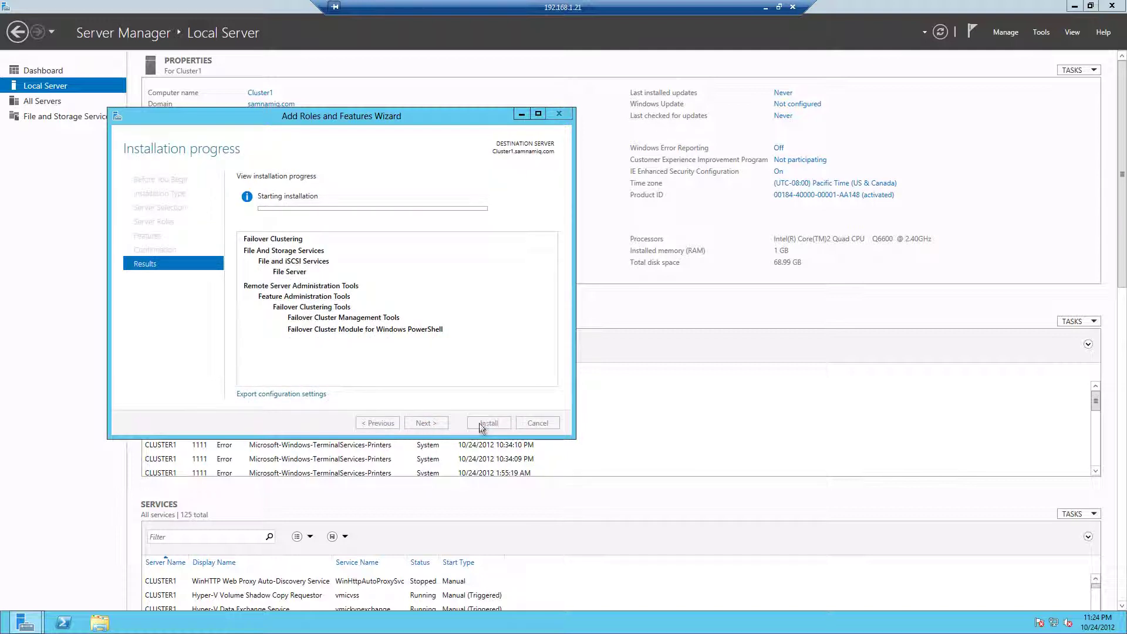
Switch to the Cluster2 session (192.168.1.22) and take its Add Roles and Features Wizard through role-based installation to the server roles.
left_click(765, 7)
left_click(232, 622)
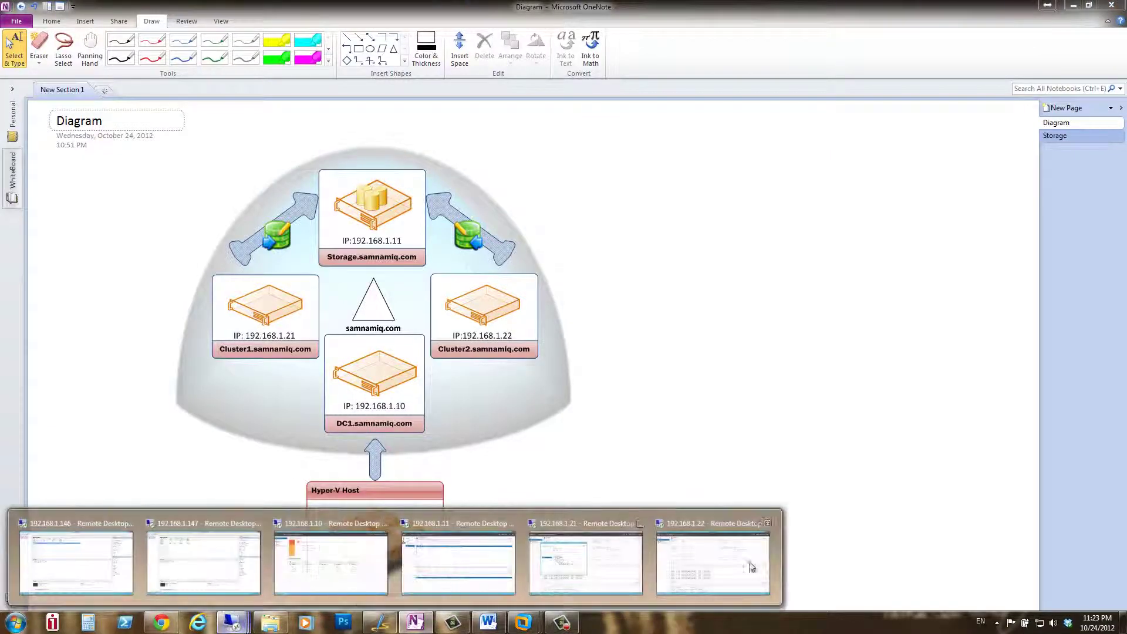
left_click(725, 551)
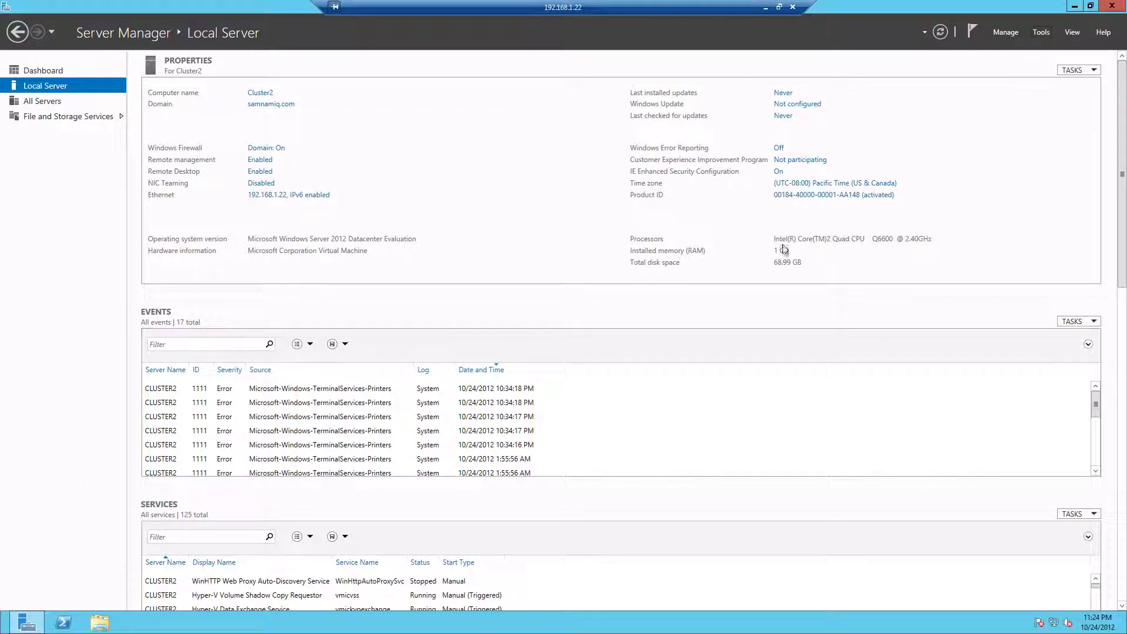
left_click(1004, 33)
left_click(945, 90)
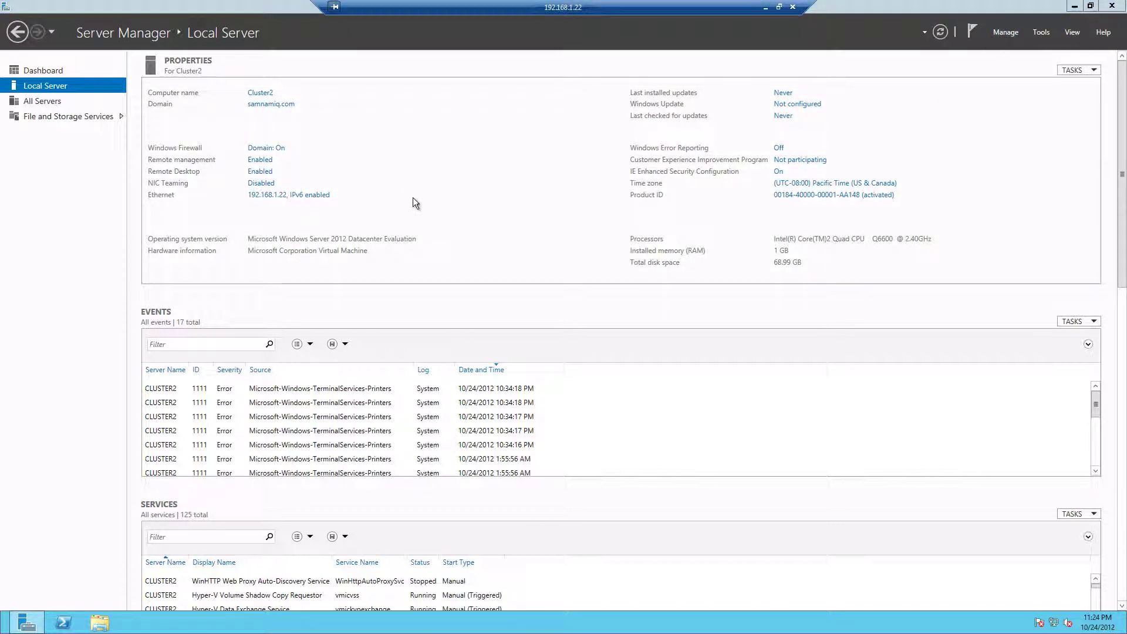
left_click(455, 454)
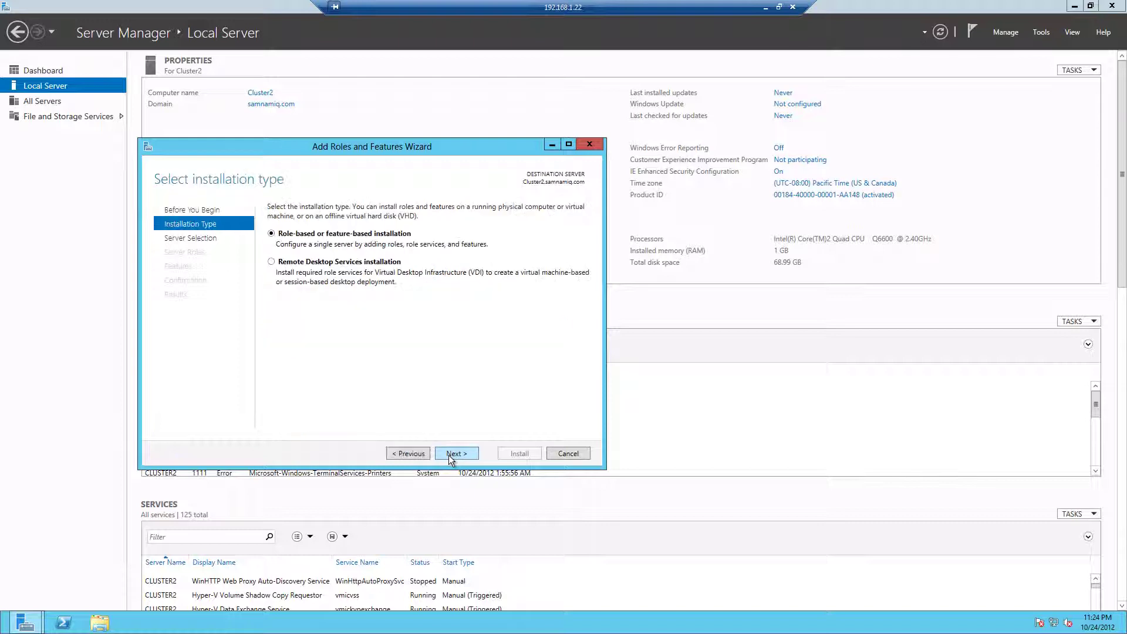
left_click(455, 454)
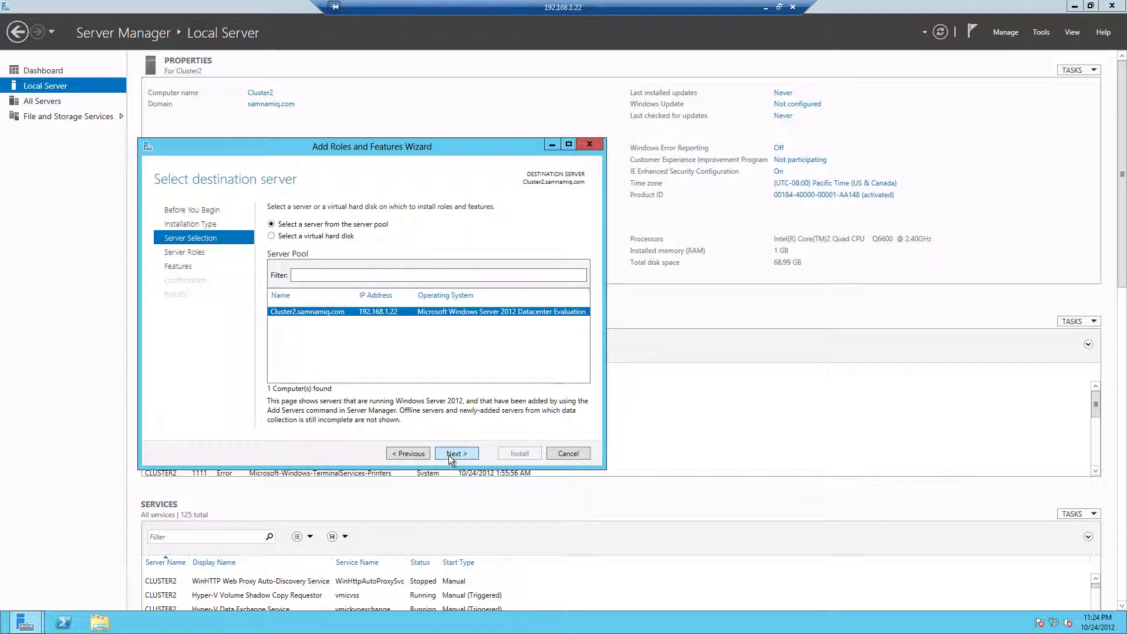
left_click(456, 453)
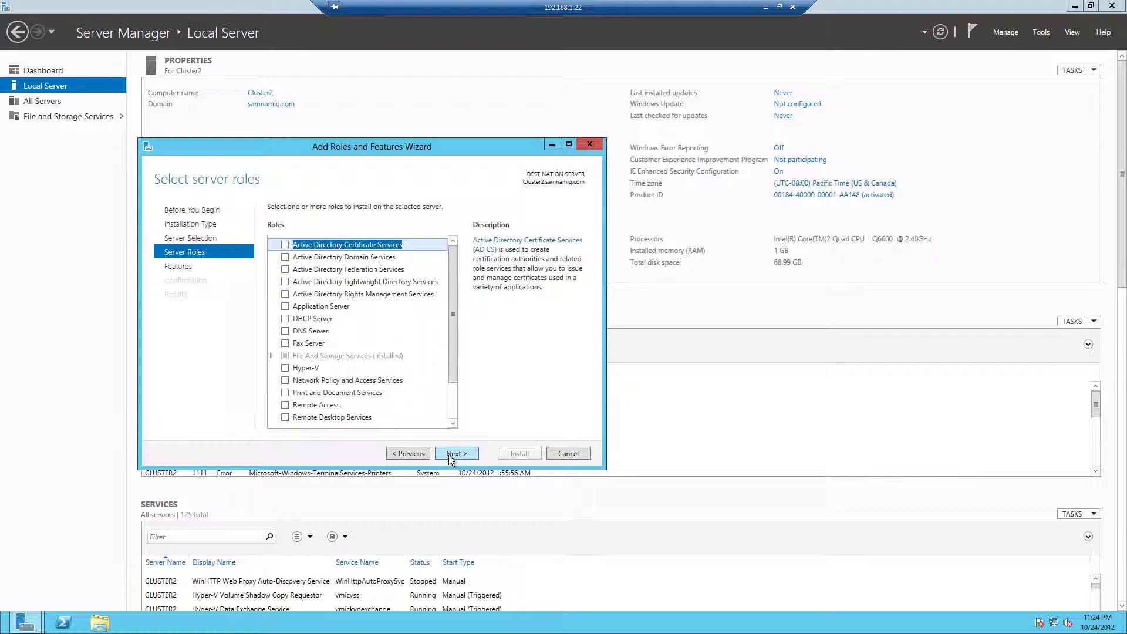
Select the File Server role service under File and iSCSI Services for Cluster2 and continue to the features.
left_click(273, 355)
left_click(282, 367)
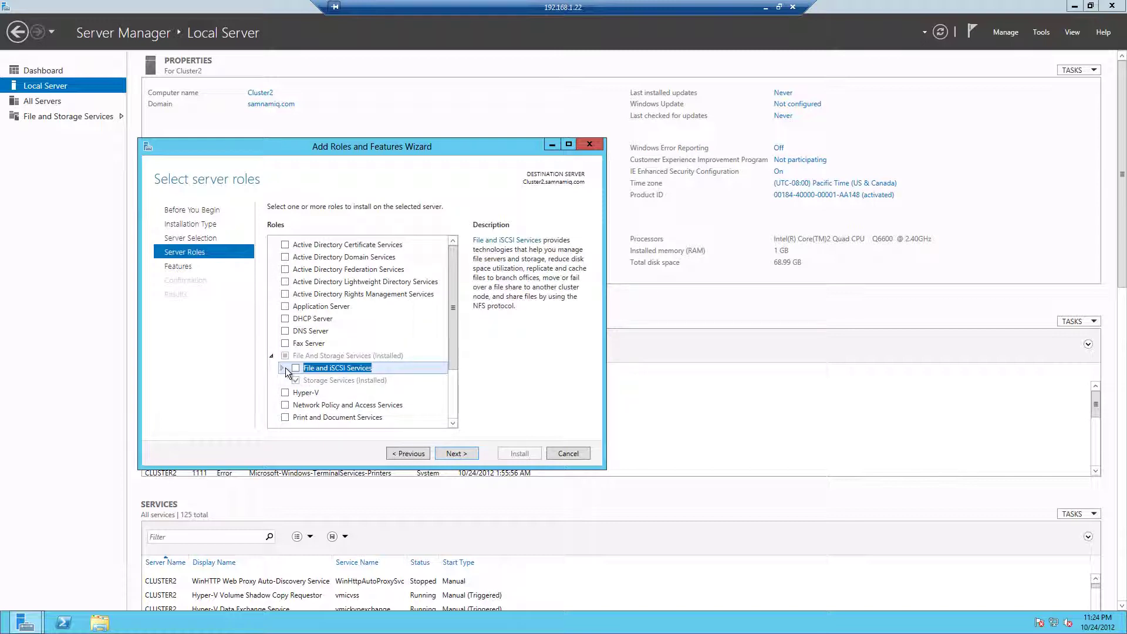
left_click(283, 368)
left_click(306, 381)
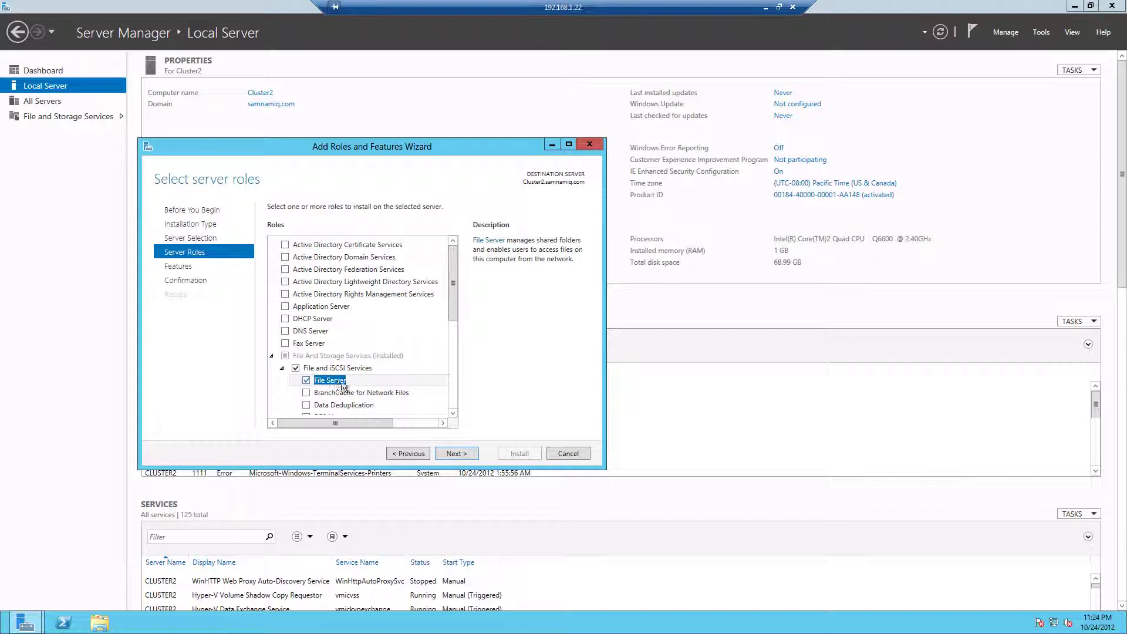
left_click(450, 457)
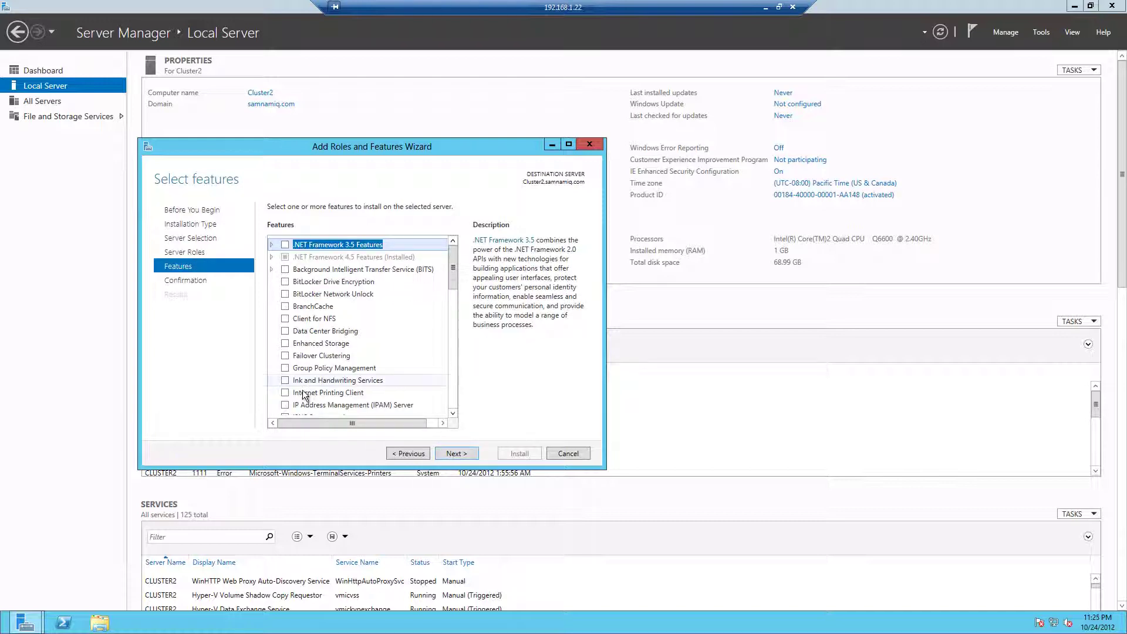
Add the Failover Clustering feature with its management tools and start the installation on Cluster2.
left_click(285, 356)
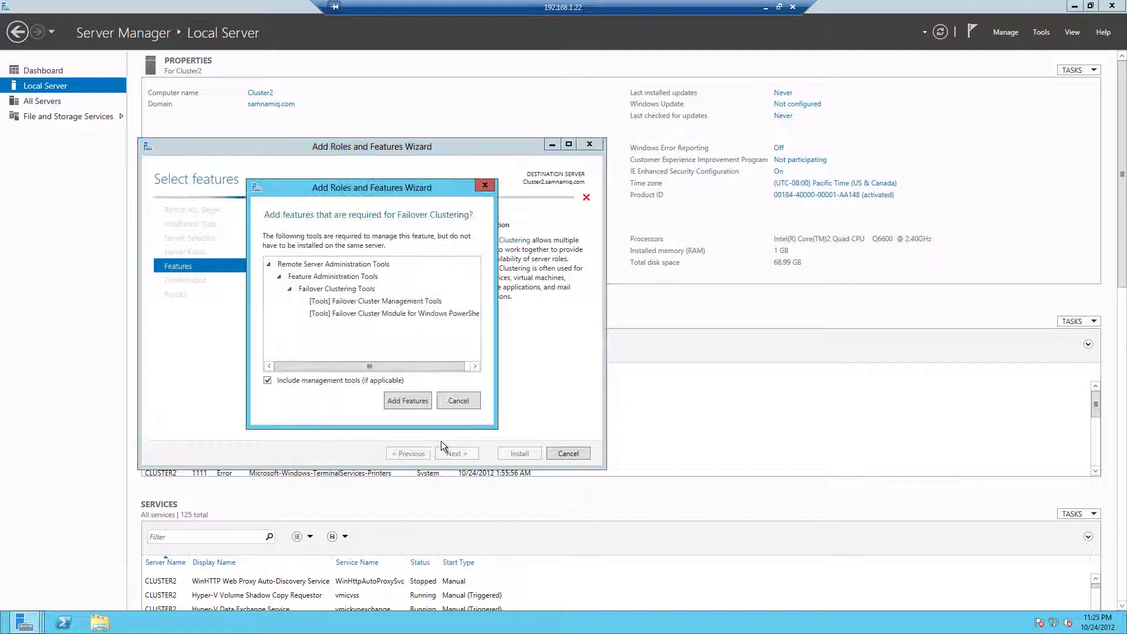
left_click(411, 405)
left_click(451, 453)
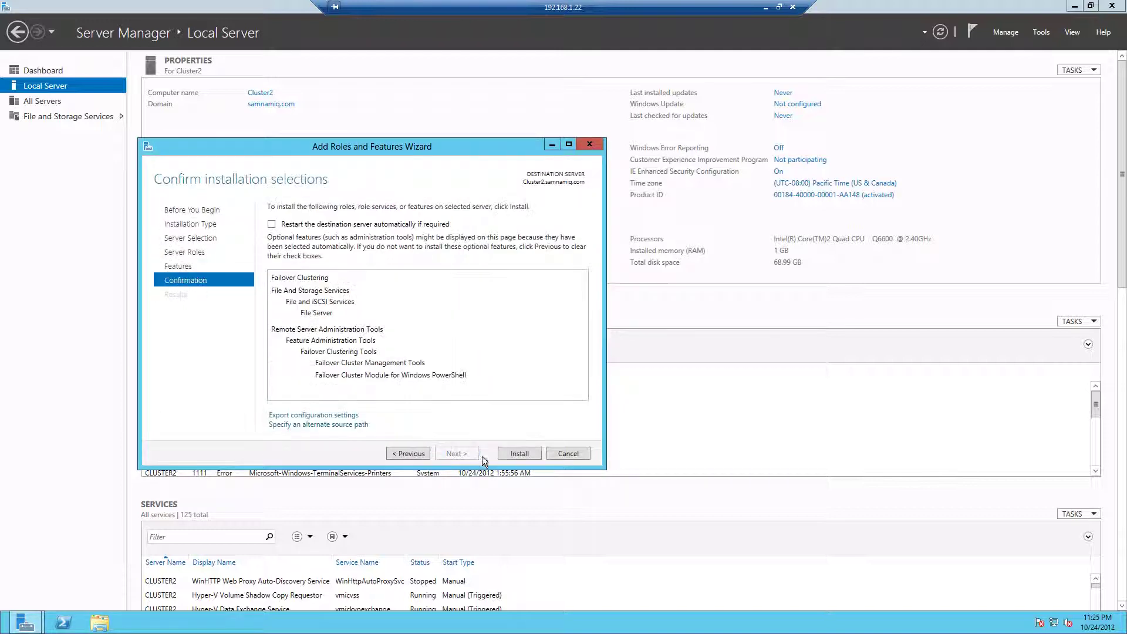
left_click(518, 453)
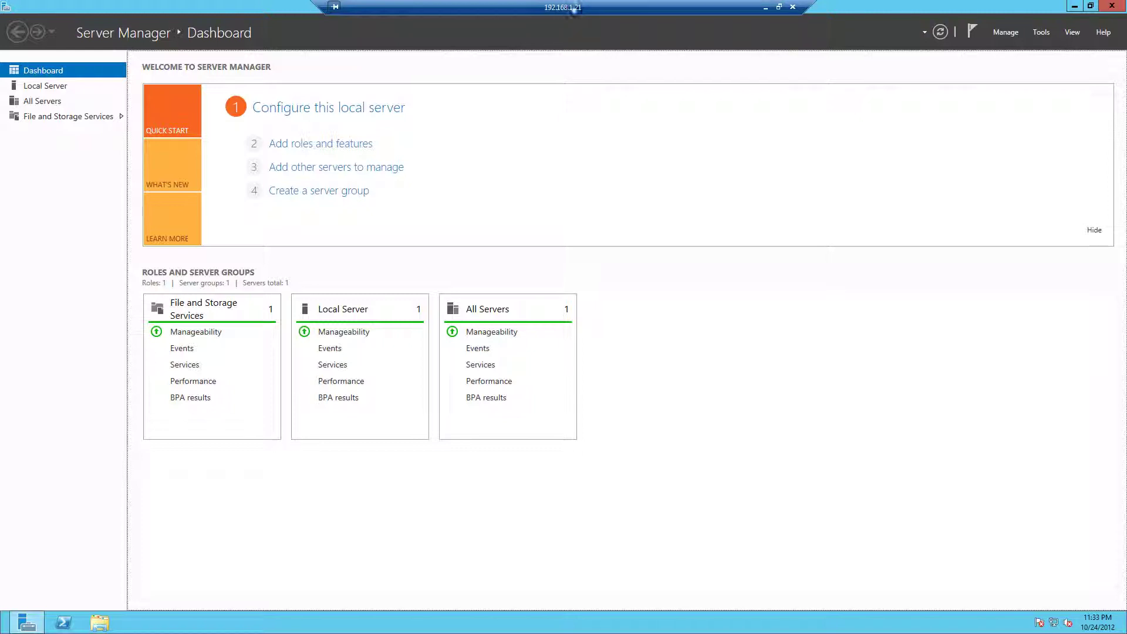
Open Failover Cluster Manager in the Cluster1 session (192.168.1.21), maximize it and start the Create Cluster Wizard.
left_click(1041, 33)
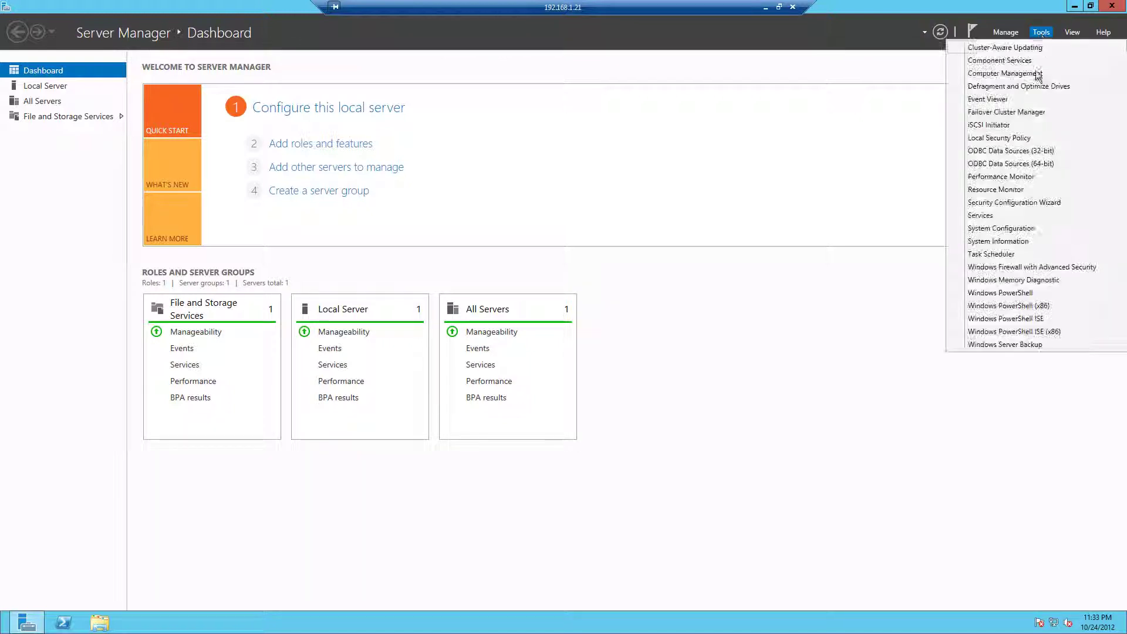
left_click(992, 112)
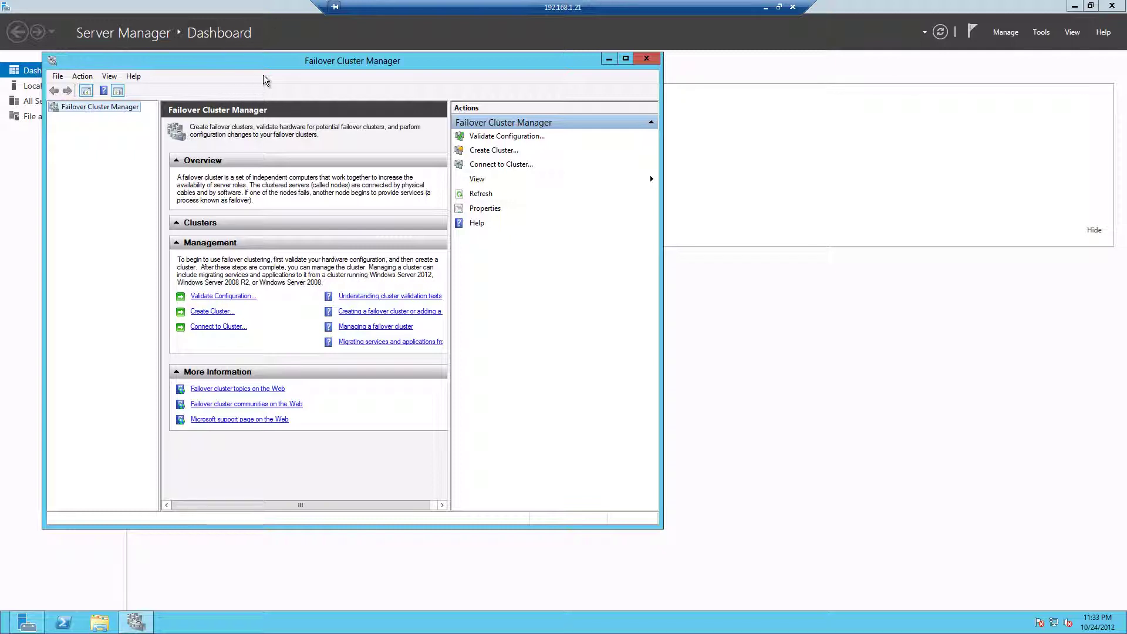
double_click(271, 62)
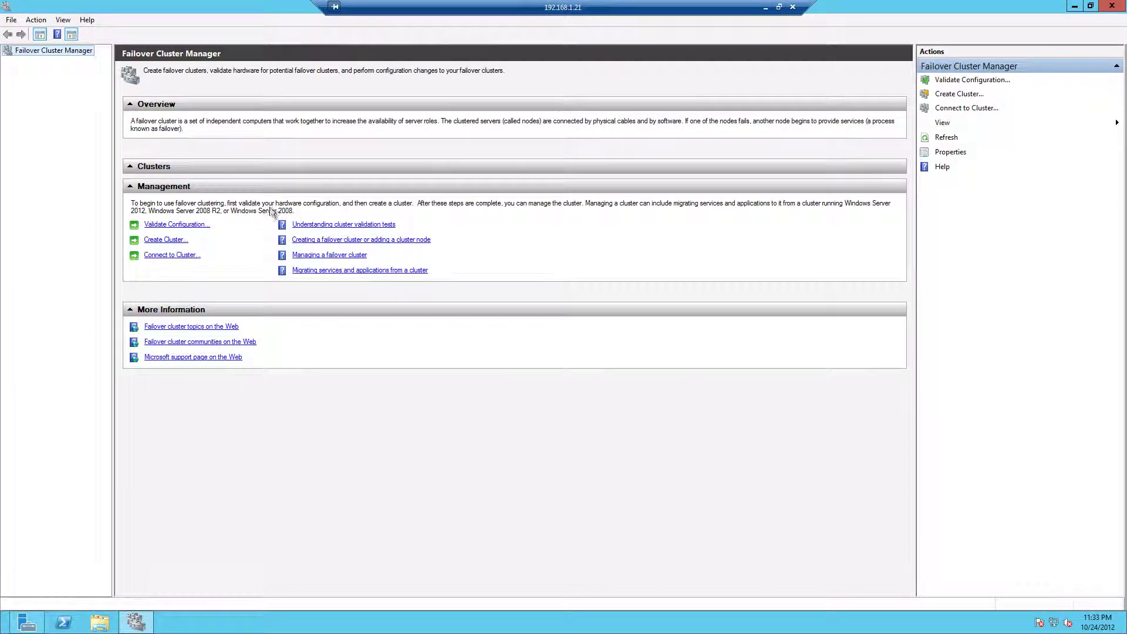
left_click(176, 241)
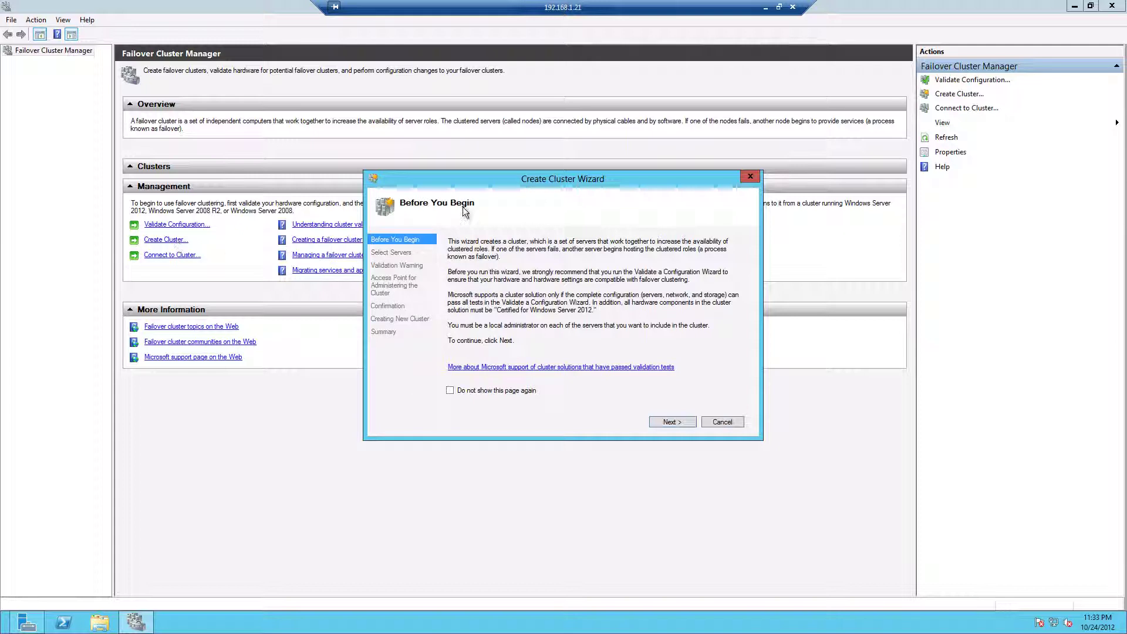
Add the servers cluster1 and cluster2 to the new cluster and continue past the server selection.
left_click(673, 419)
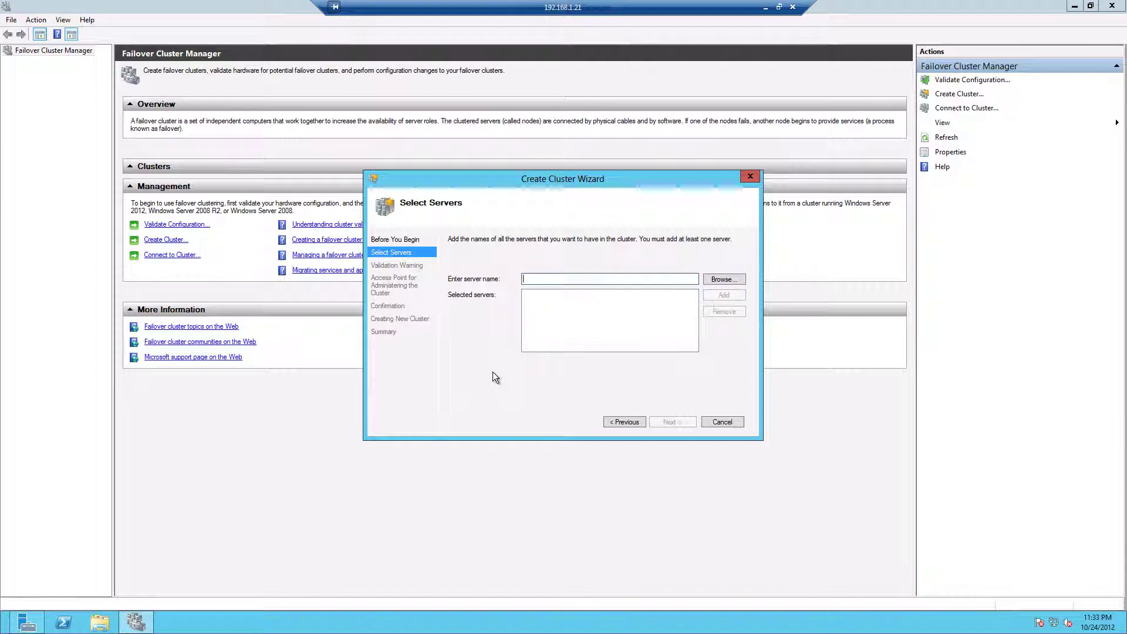
type("cluster1")
key("Return")
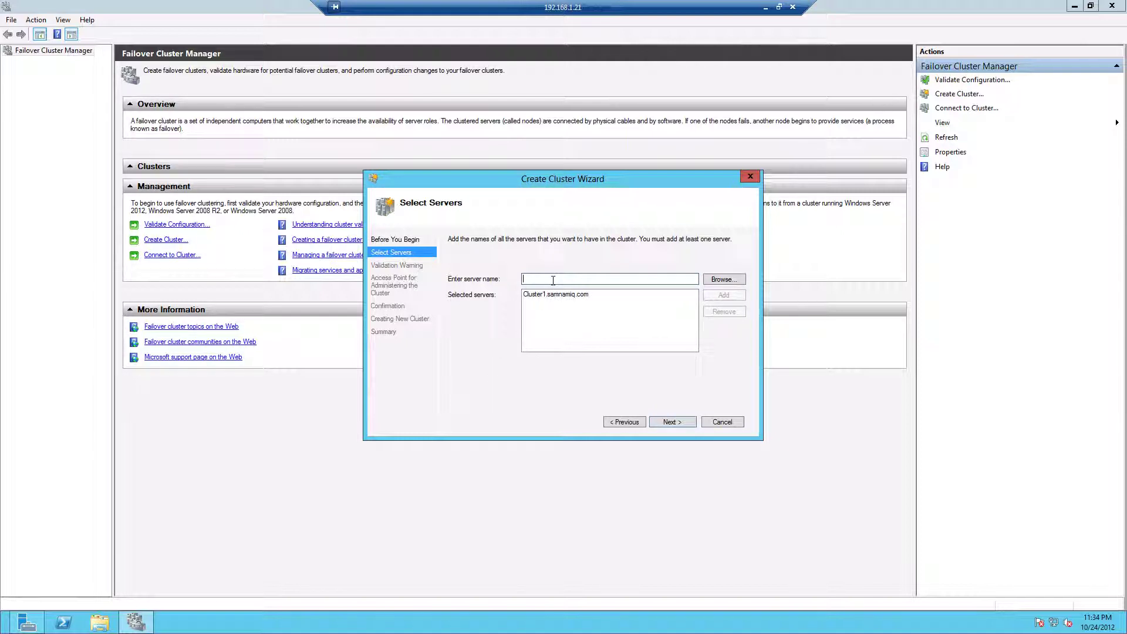
type("cluster2")
key("Return")
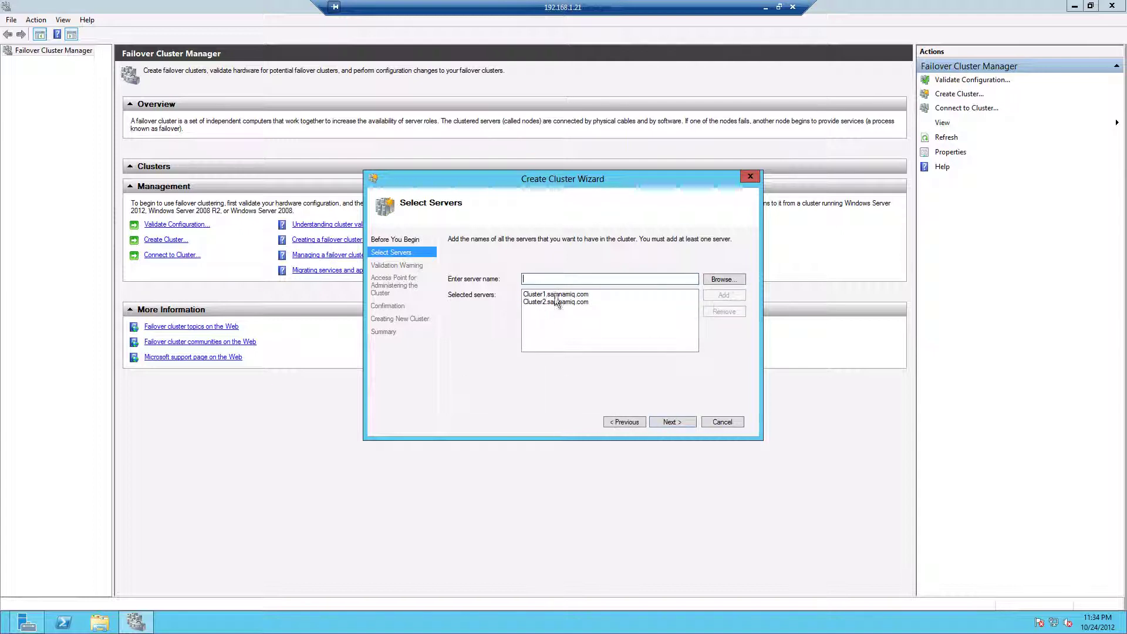
left_click(672, 422)
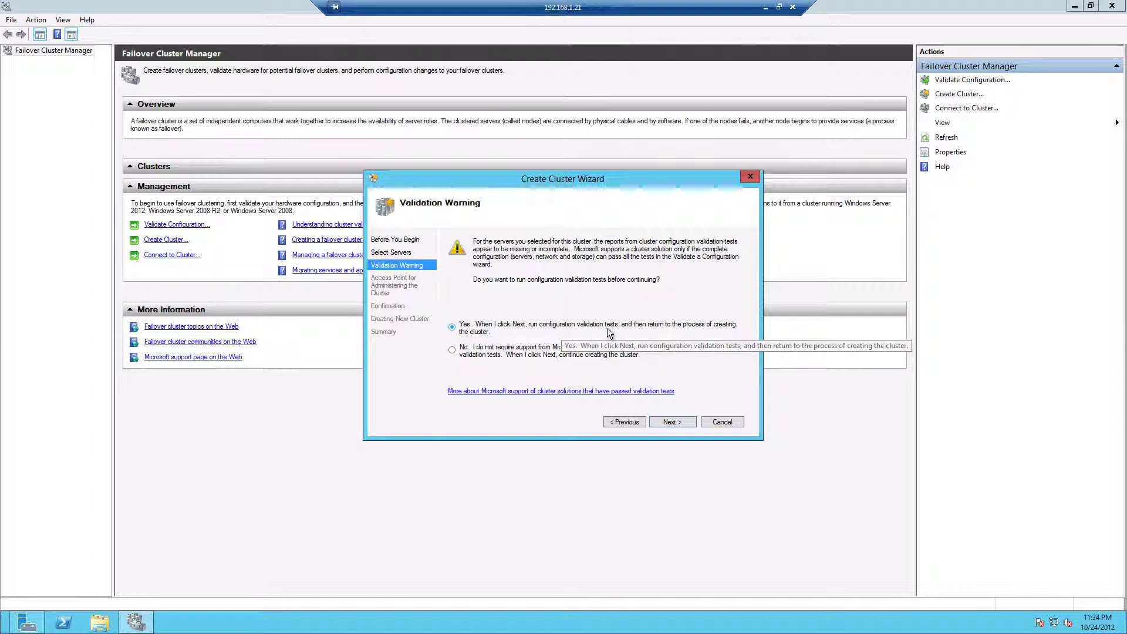
Choose to run the configuration validation tests and start the validation with all tests.
left_click(667, 421)
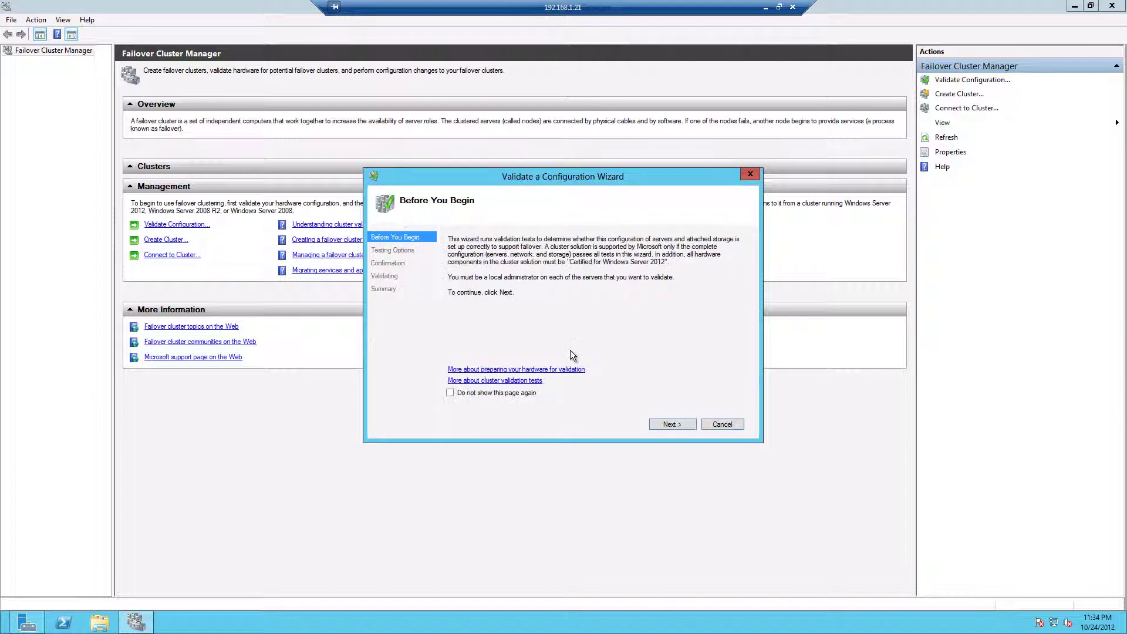
left_click(667, 421)
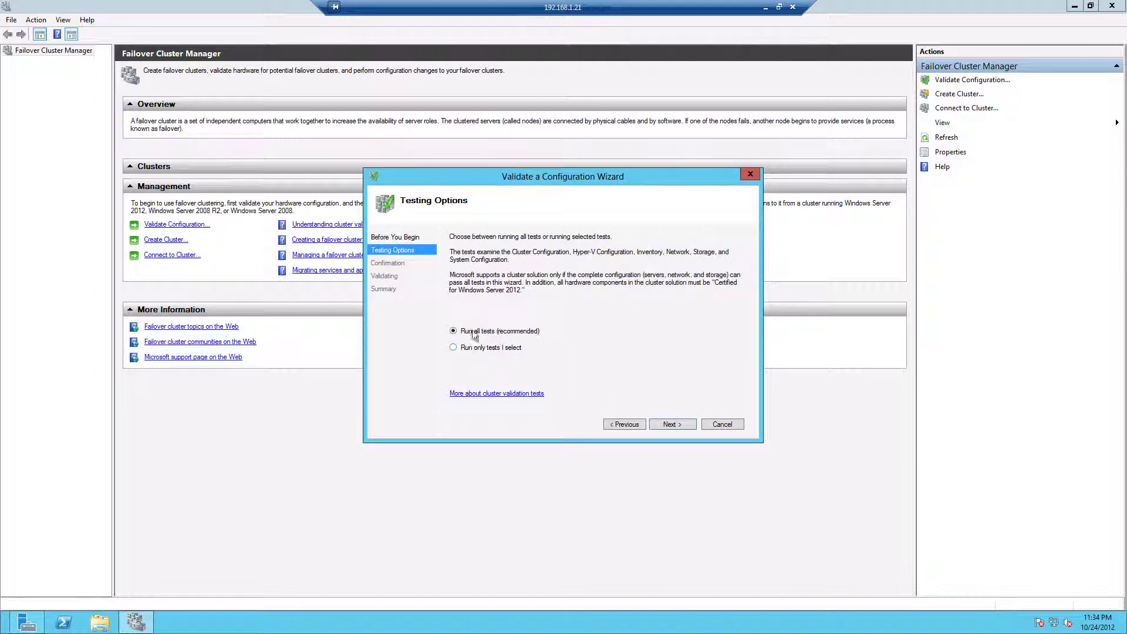
left_click(664, 421)
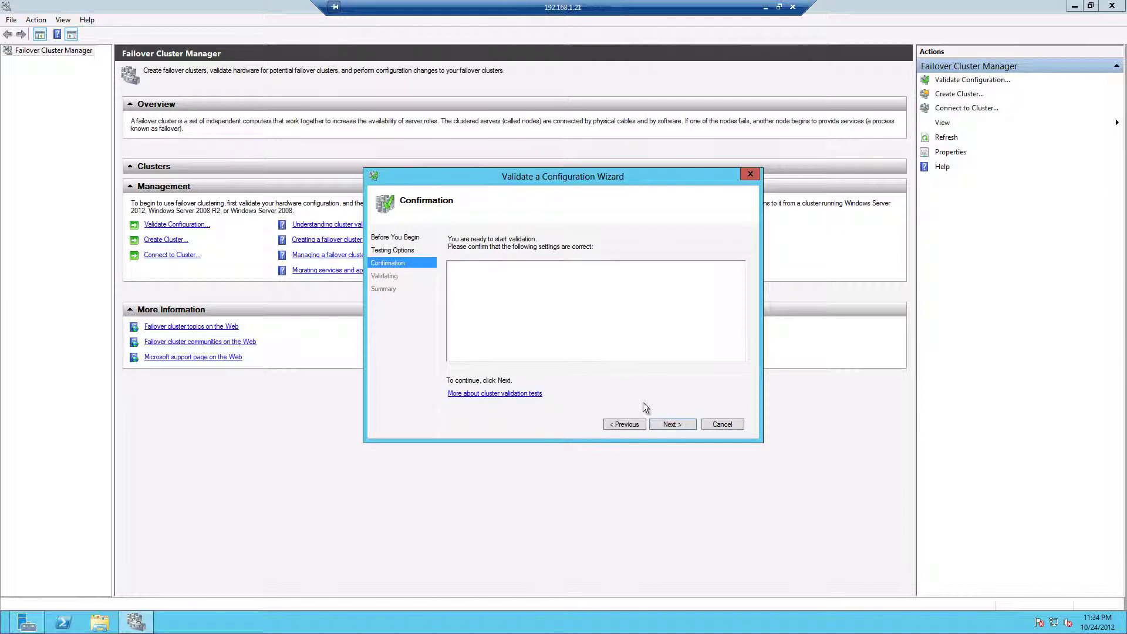
left_click(670, 424)
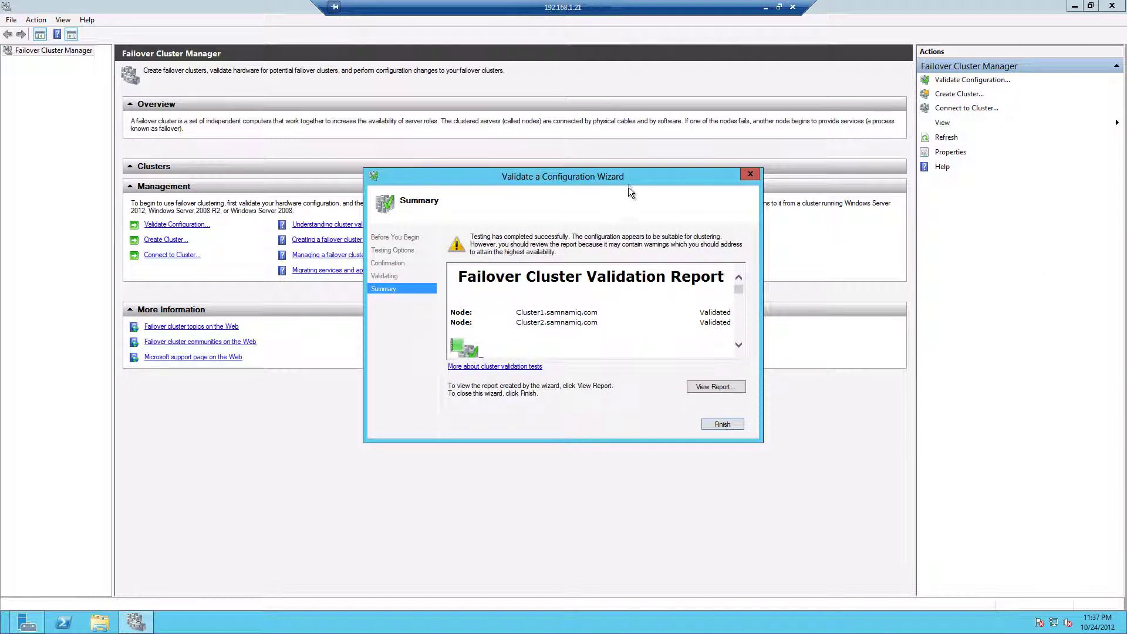
Open the failover cluster validation report, accepting the recommended Internet Explorer 10 security and compatibility settings.
left_click_drag(622, 185, 624, 165)
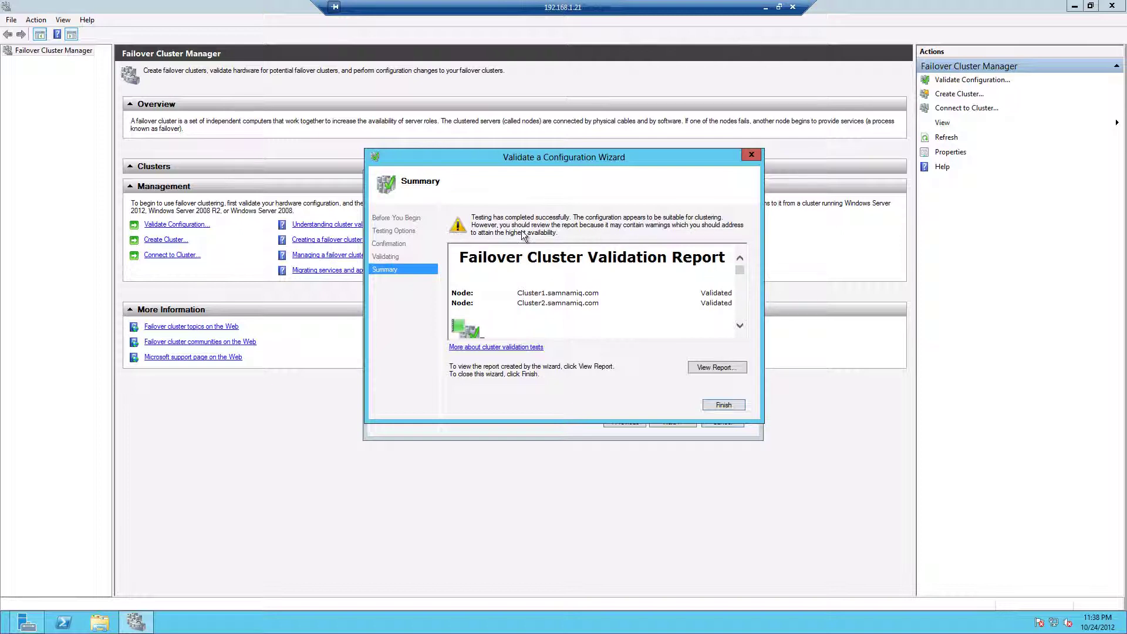
left_click(725, 368)
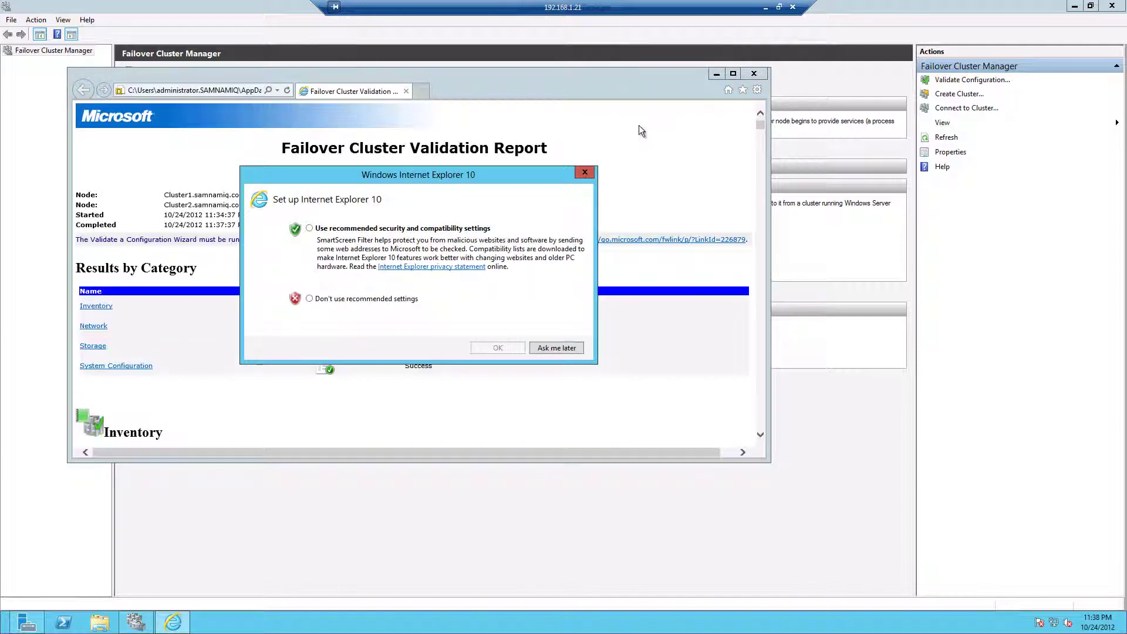
left_click(327, 228)
left_click(497, 348)
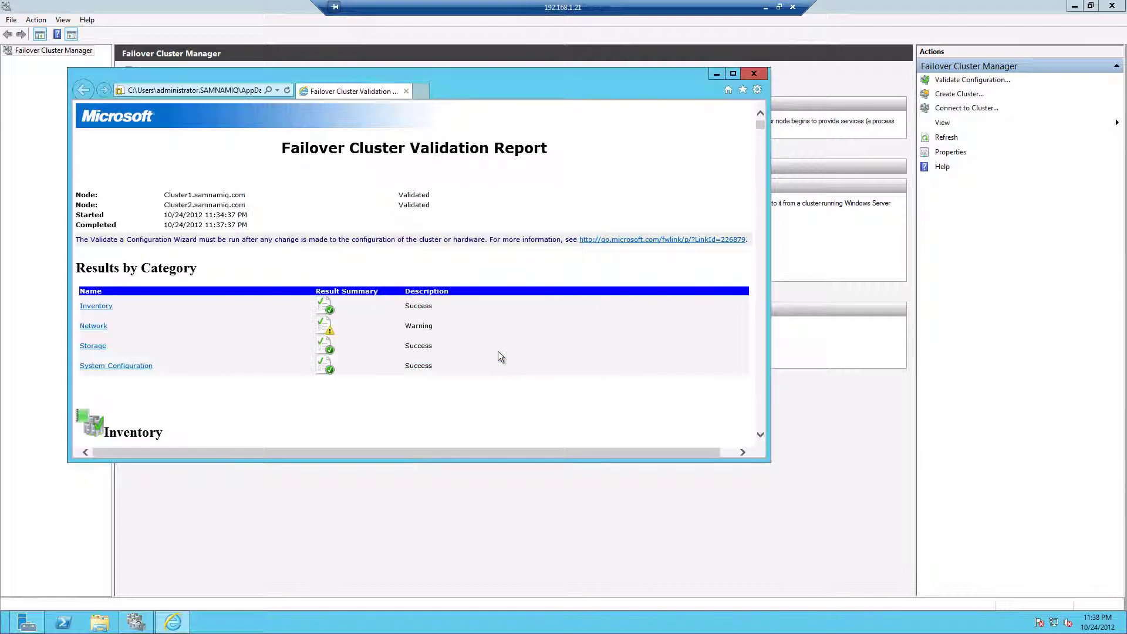
left_click_drag(493, 72, 620, 77)
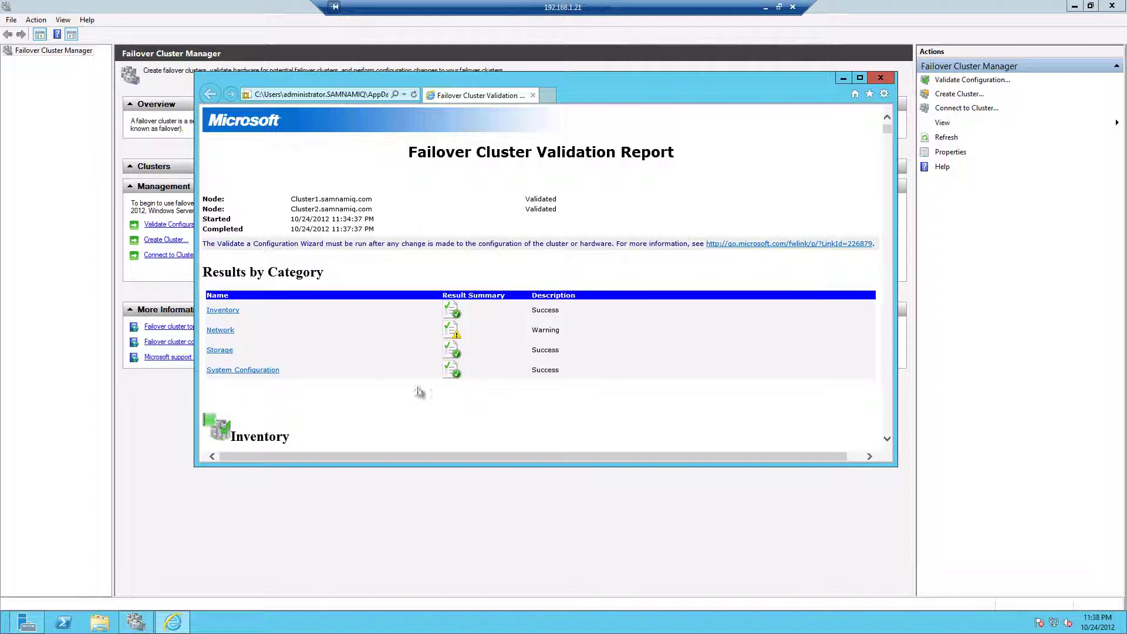
Examine the Validate Network Communication results in the report's Network category, then close the report.
left_click(214, 333)
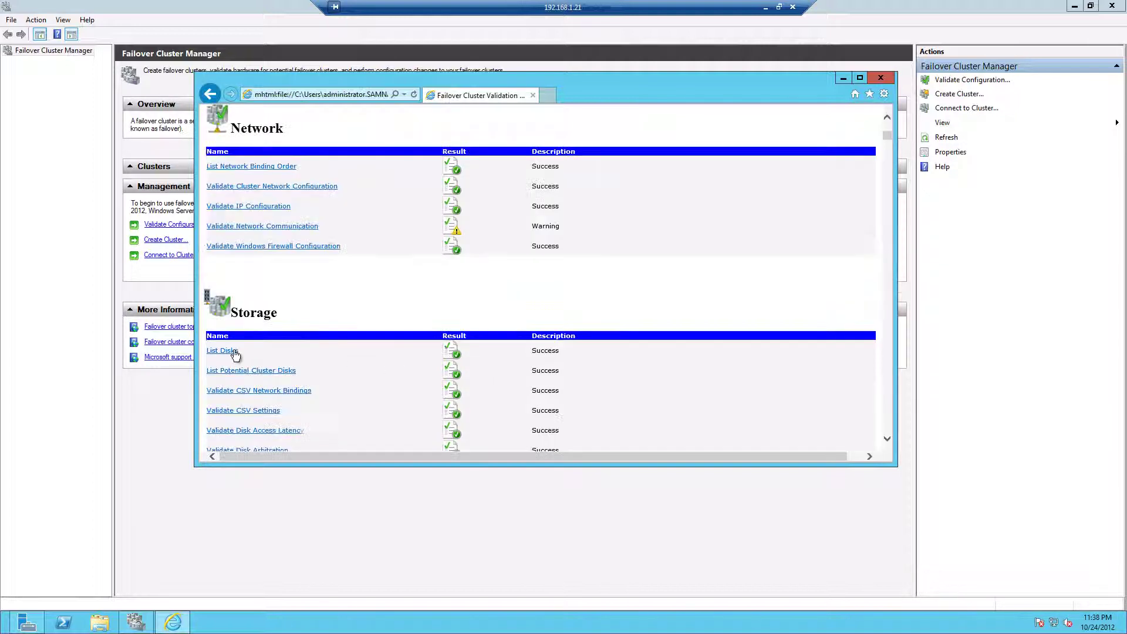
left_click(294, 231)
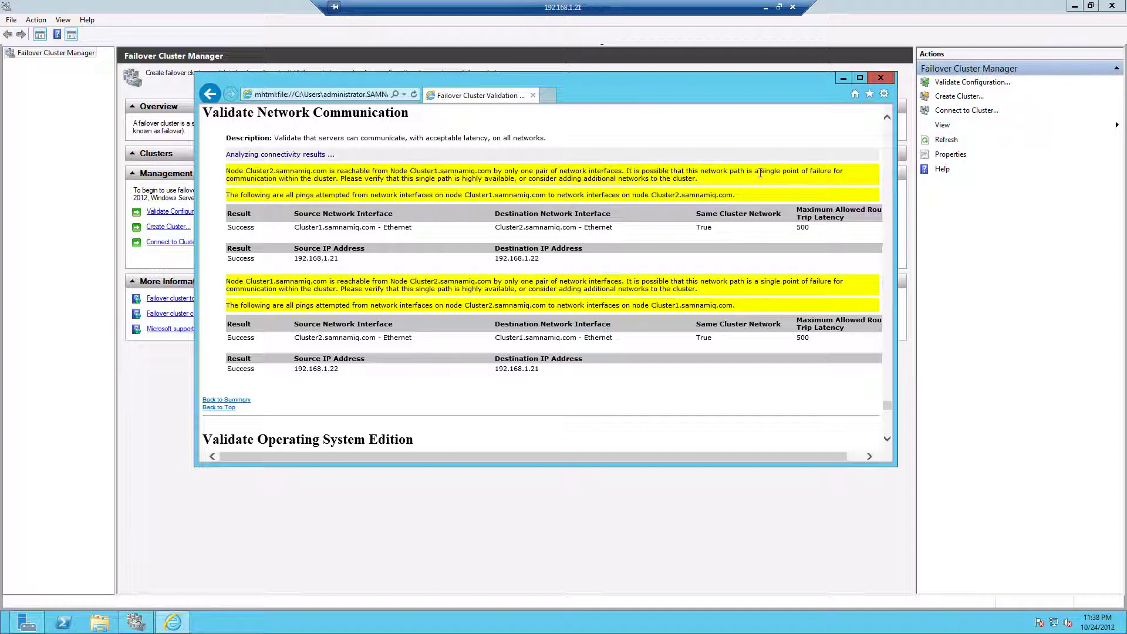
left_click_drag(761, 172, 829, 173)
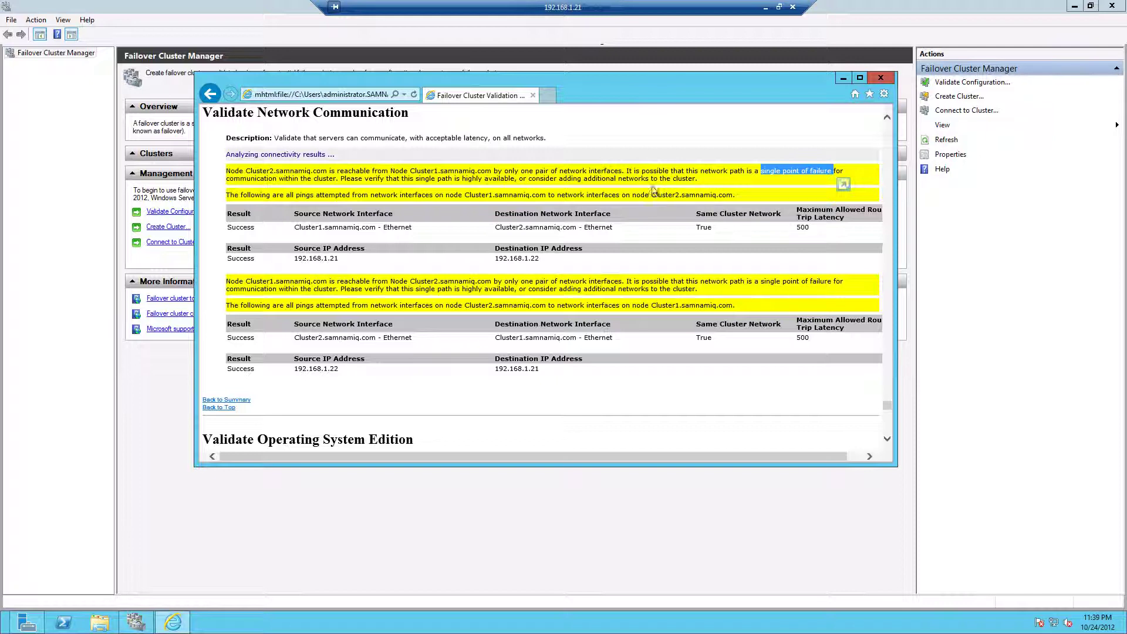
left_click(882, 78)
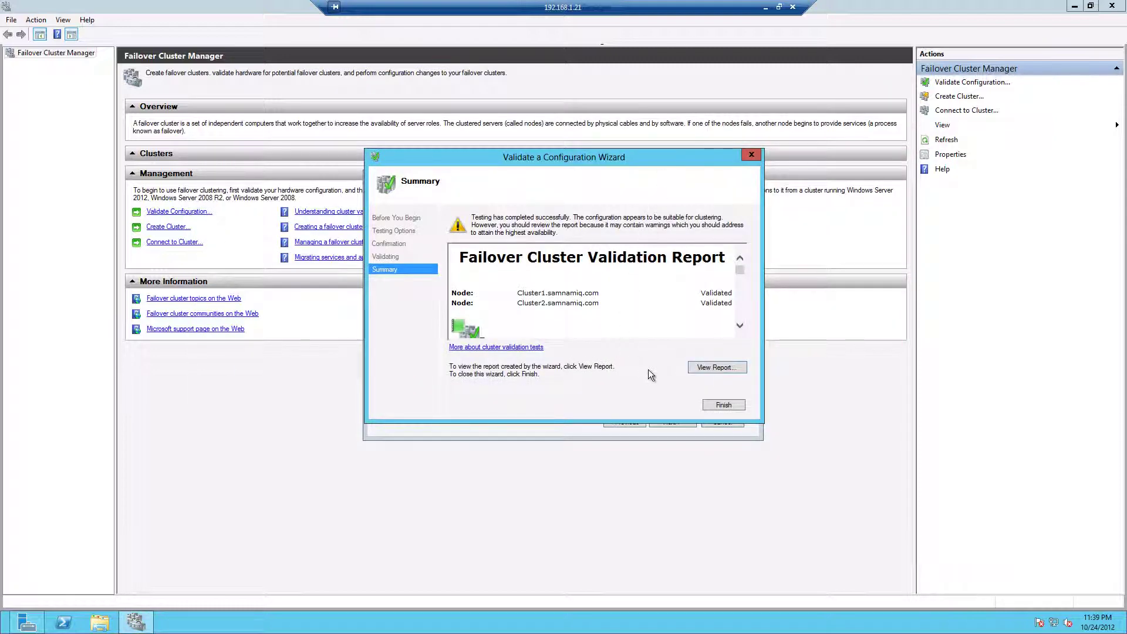
Finish the validation and set the cluster's access point to the name MainCluster with address 192.168.1.50.
left_click(723, 406)
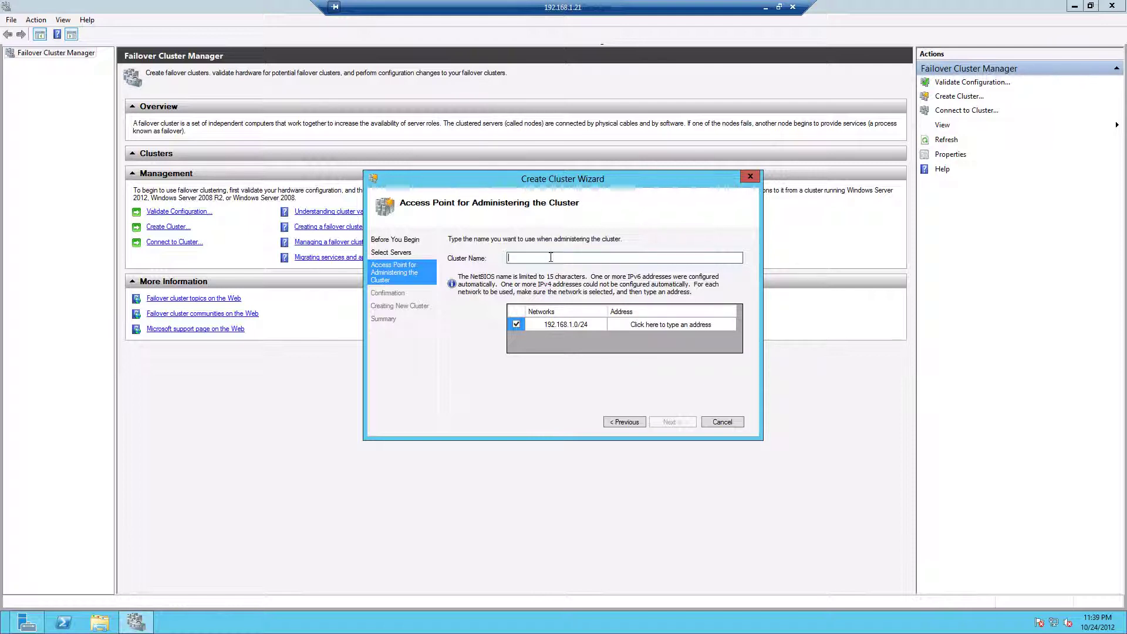
type("MainCluster")
left_click(669, 324)
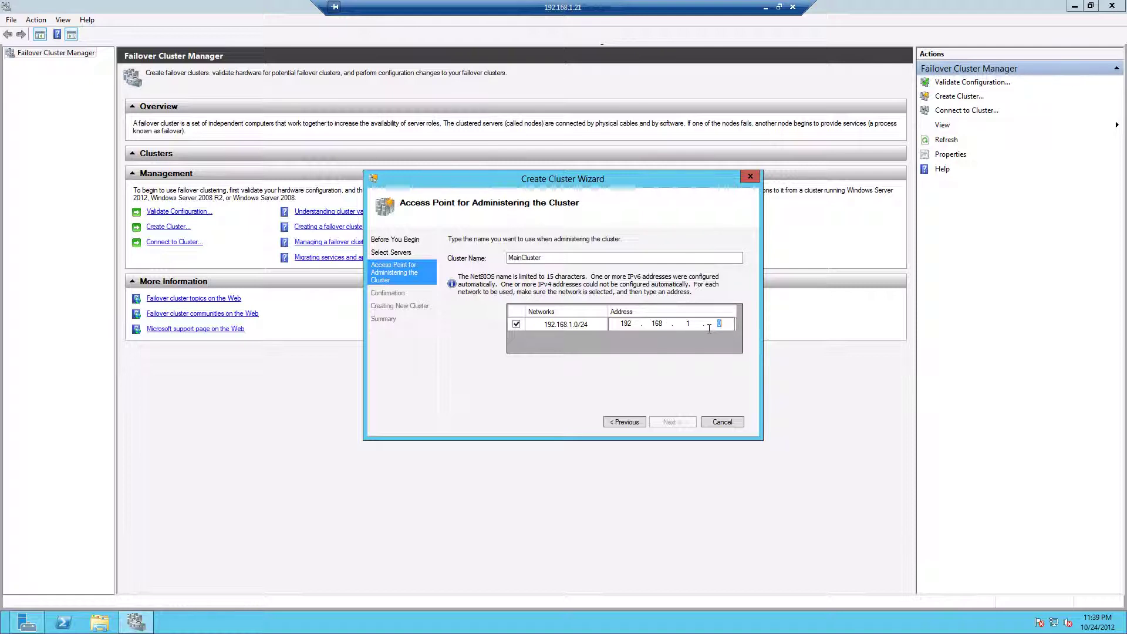
type("50")
left_click(678, 423)
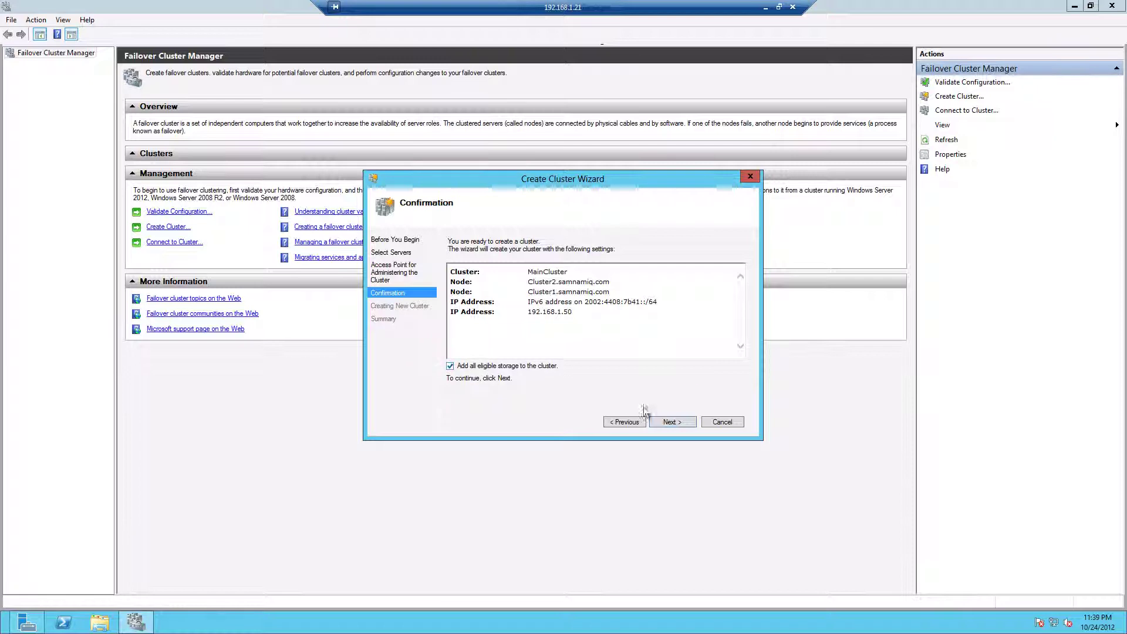
Create the cluster with all eligible storage added and finish the wizard.
left_click(668, 423)
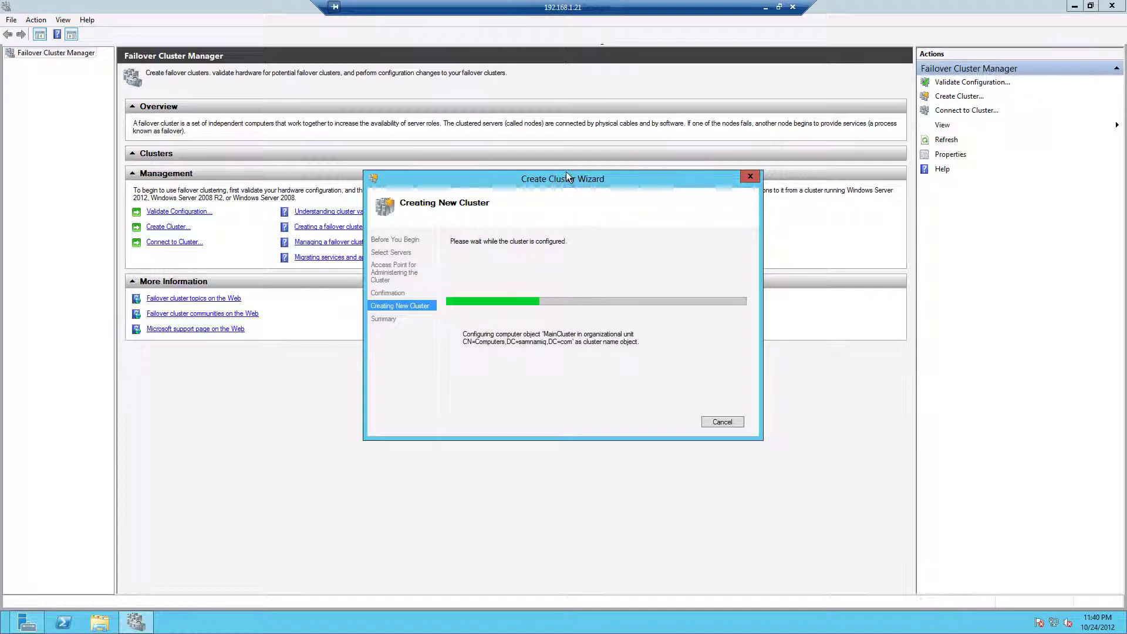
left_click_drag(567, 178, 643, 139)
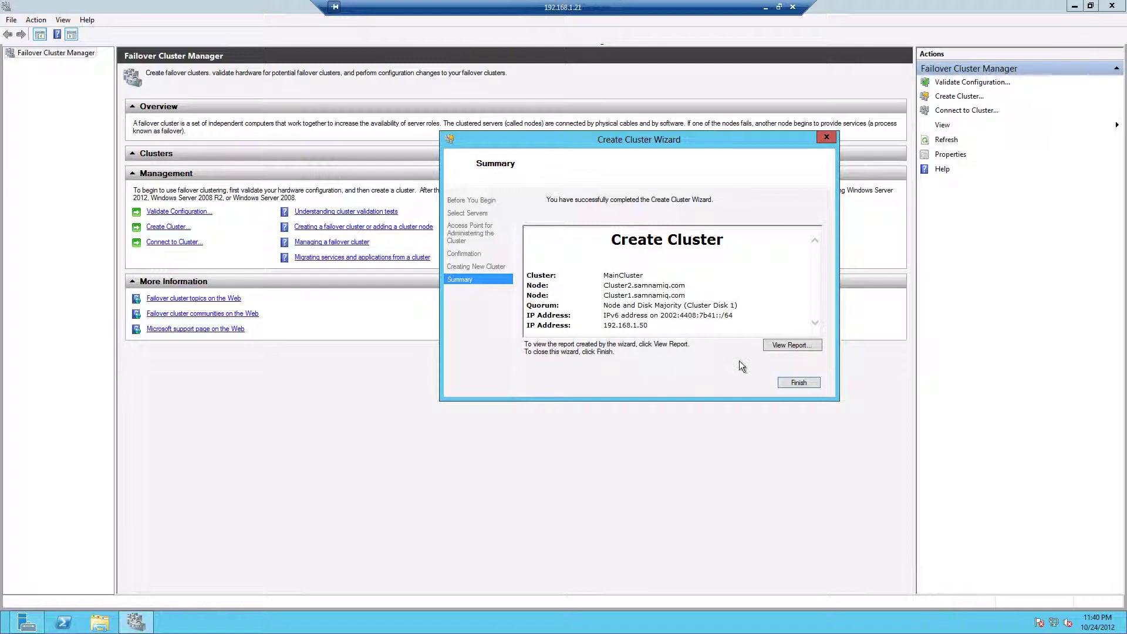
left_click(787, 383)
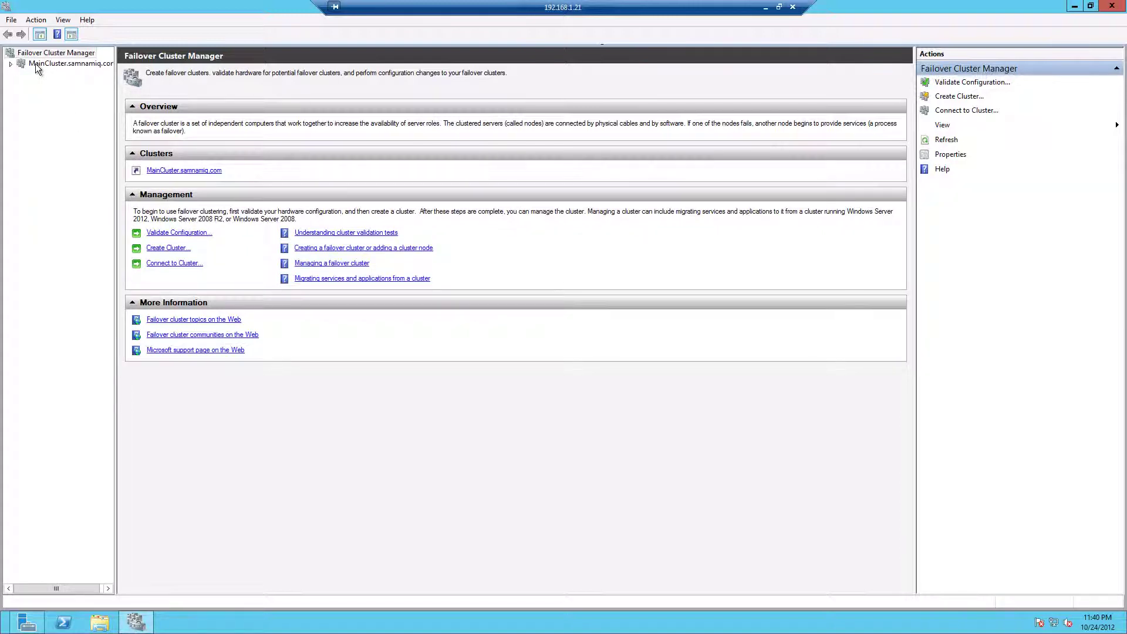
Expand the new cluster's nodes, storage and networks to examine them, and view its roles.
left_click(36, 64)
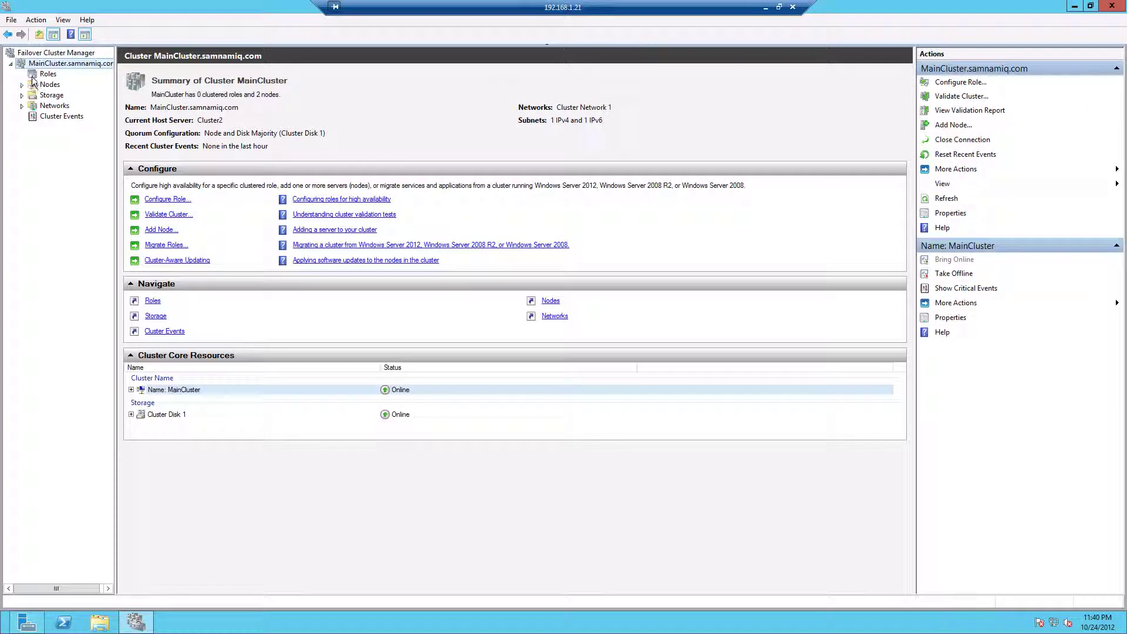
left_click(22, 84)
left_click(23, 116)
left_click(22, 149)
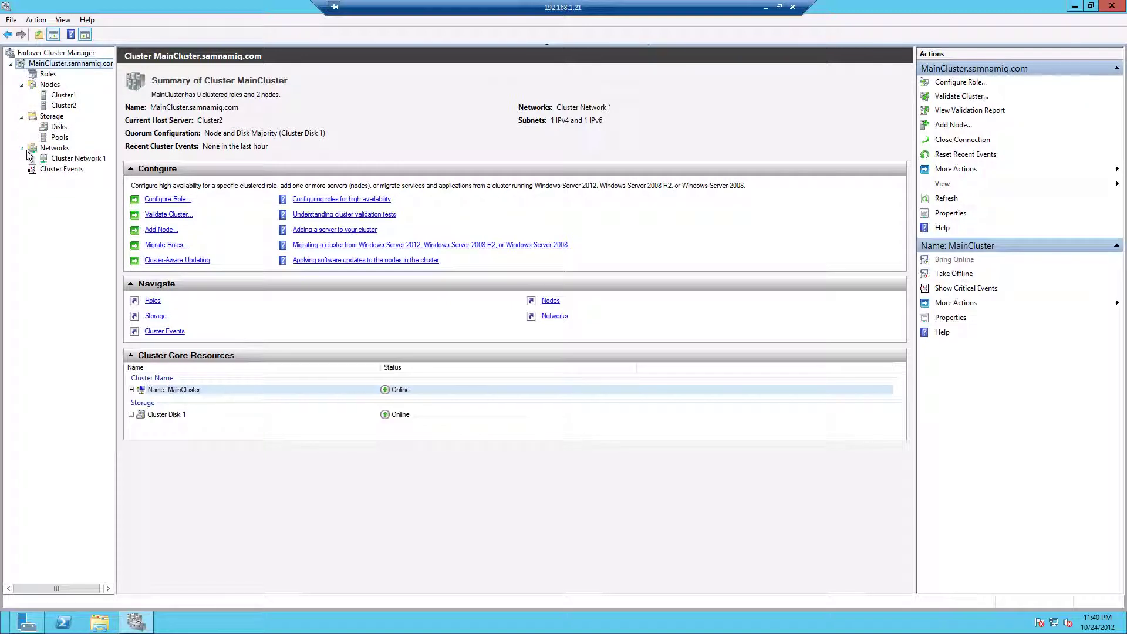
left_click(49, 74)
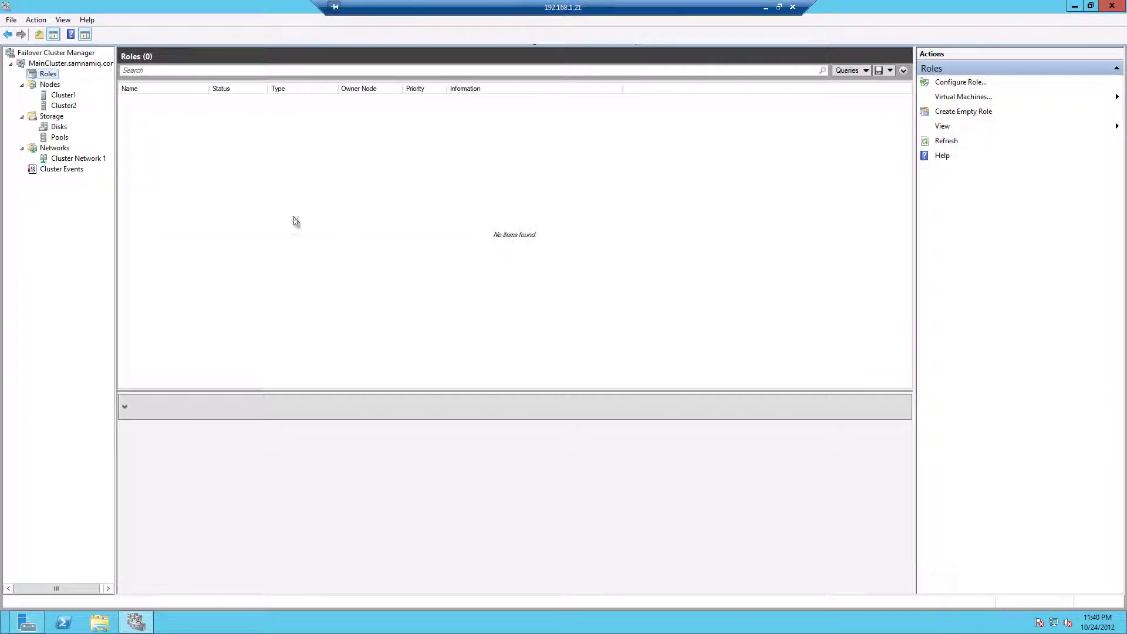
Review the cluster's nodes and storage, and add Cluster Disk 2 to Cluster Shared Volumes.
left_click(49, 86)
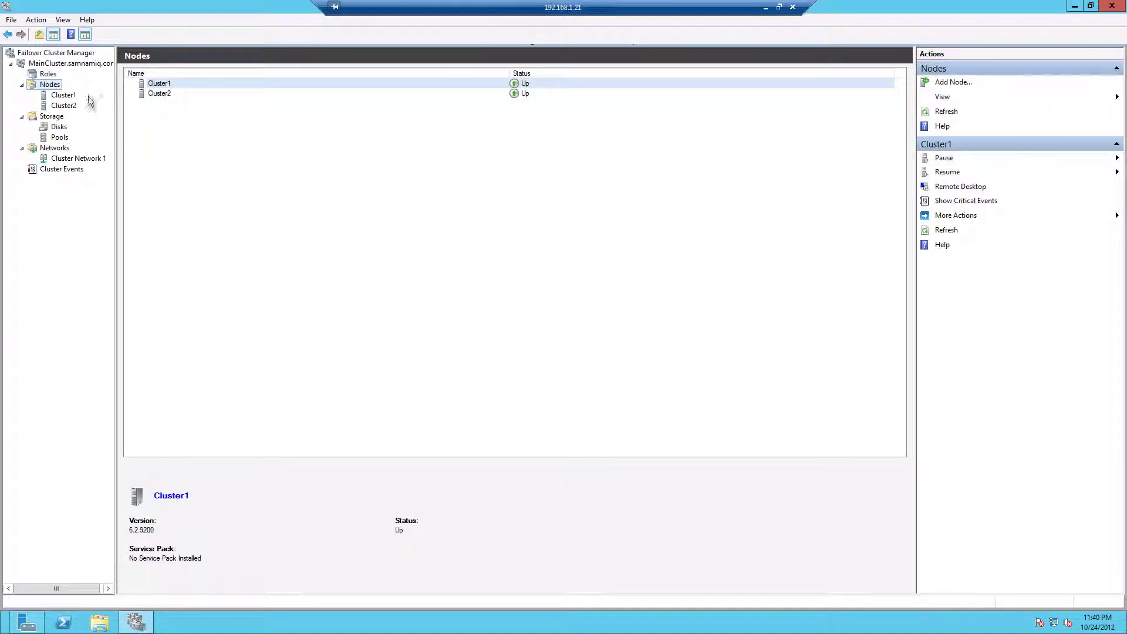
left_click(51, 116)
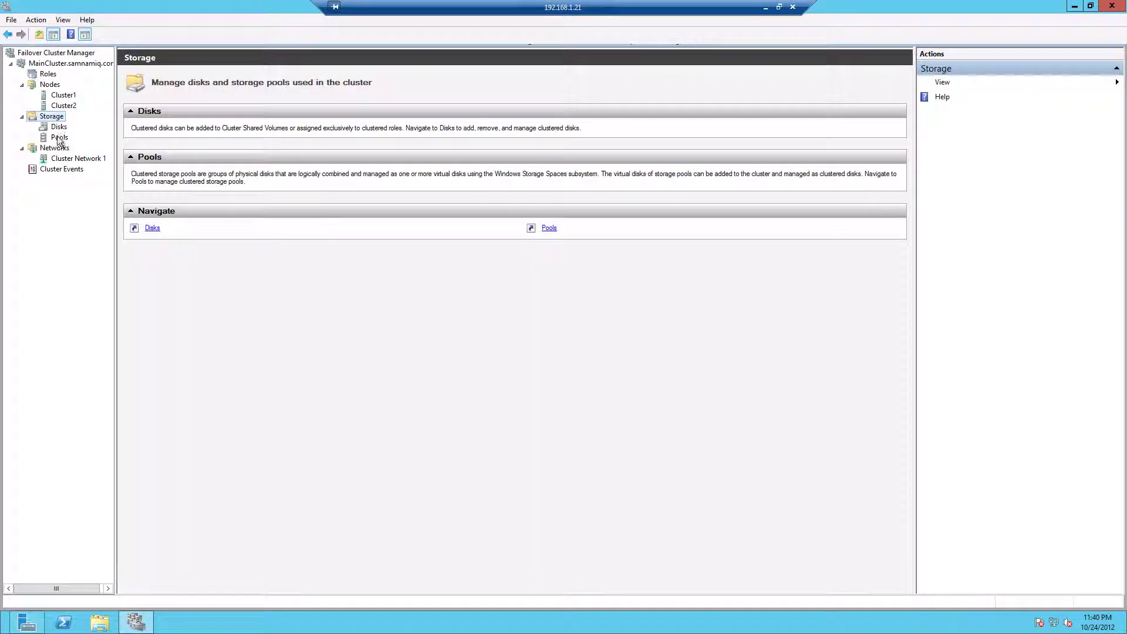
left_click(57, 128)
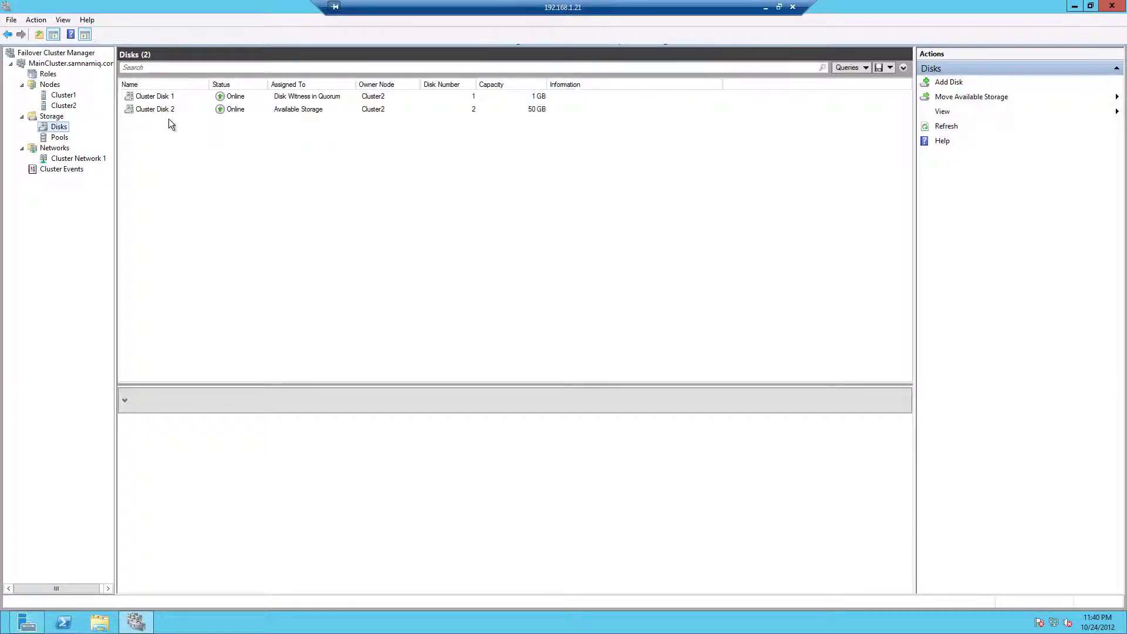
right_click(305, 112)
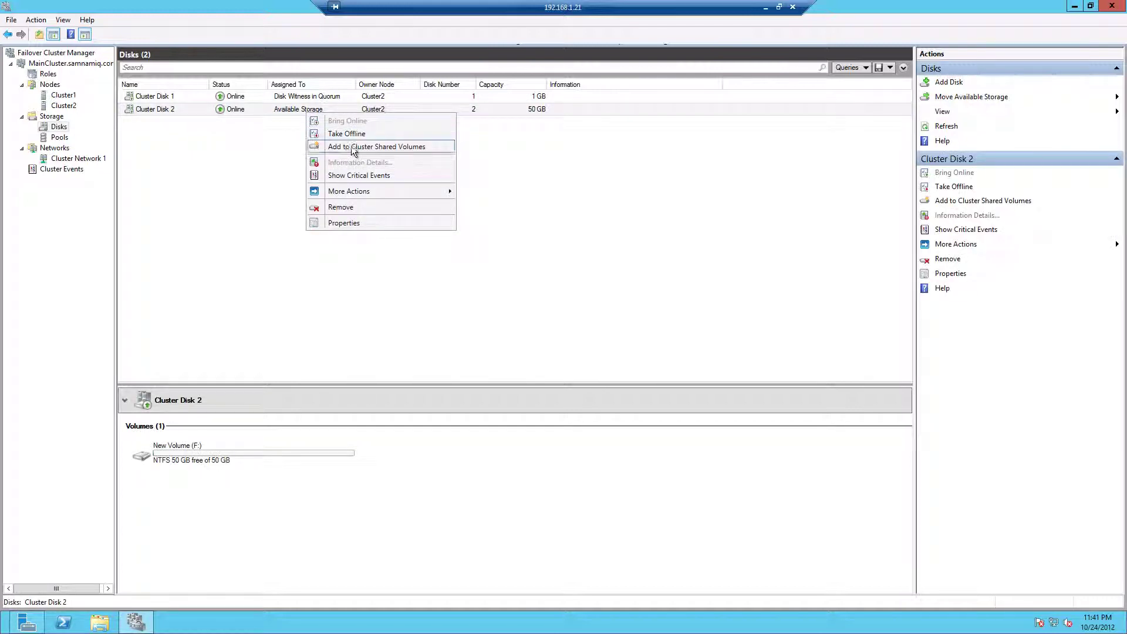
left_click(378, 148)
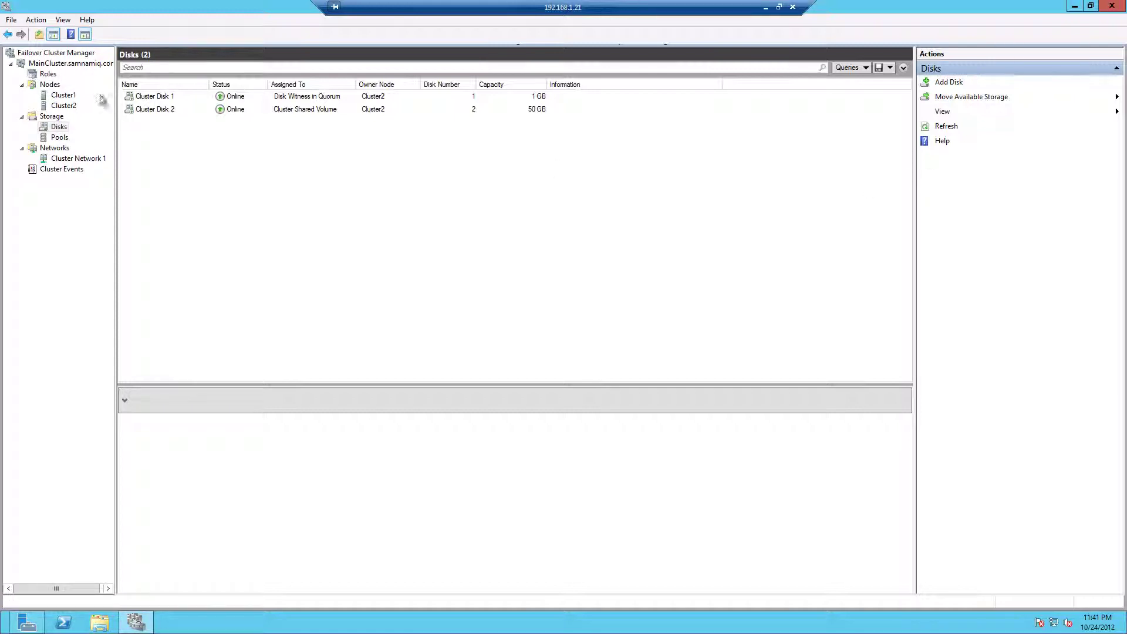
Start configuring a File Server role for high availability, using the Scale-Out File Server for application data type.
left_click(45, 73)
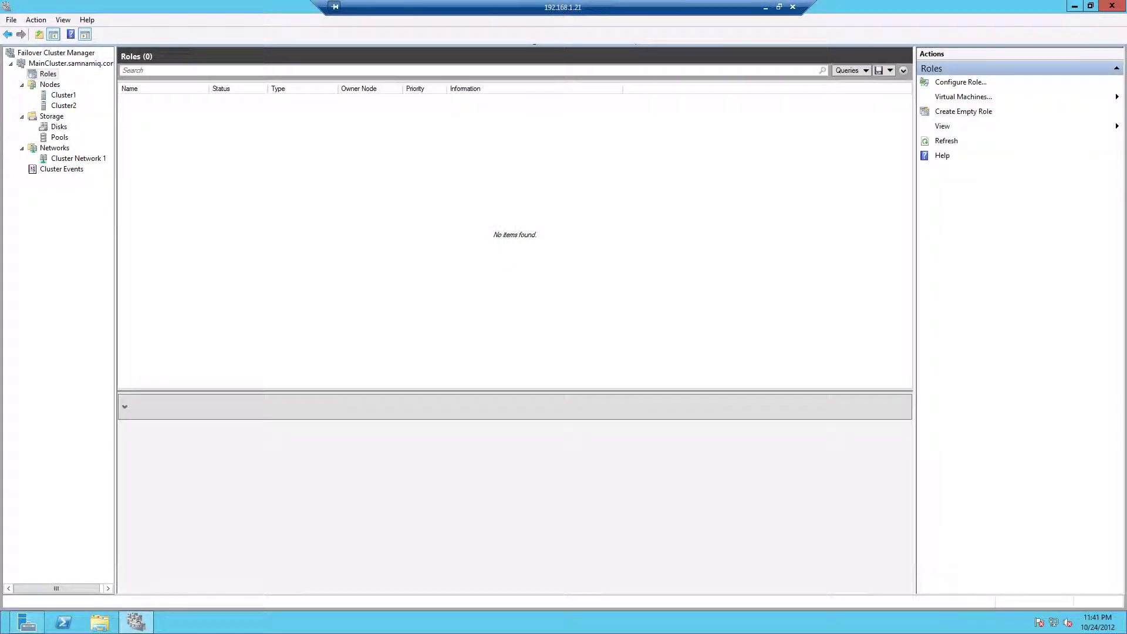
left_click(958, 82)
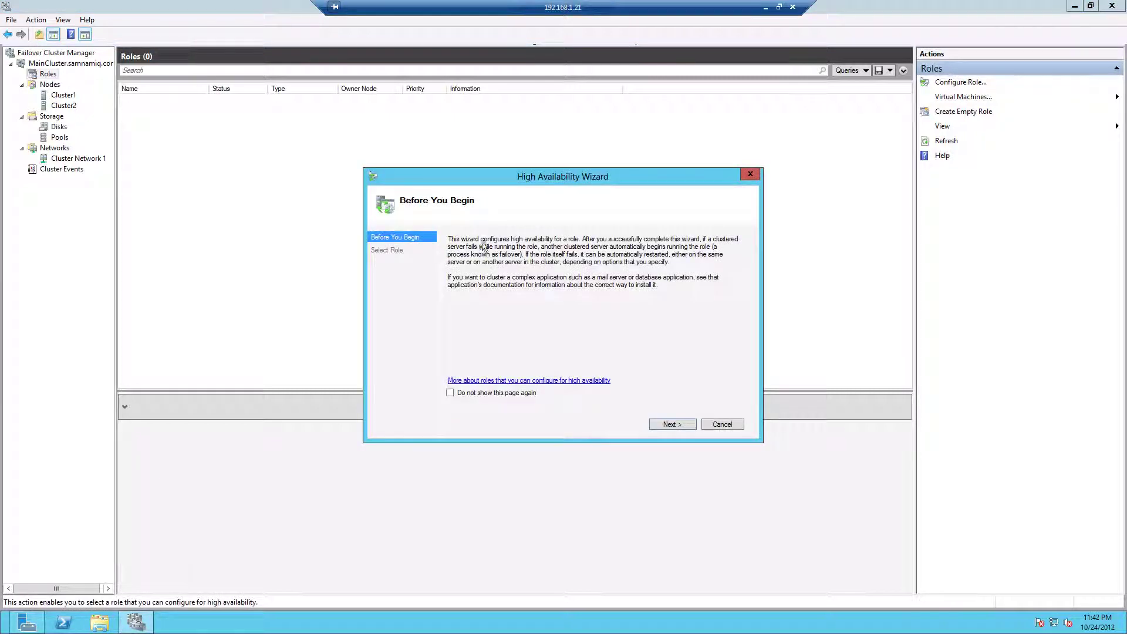
left_click(661, 425)
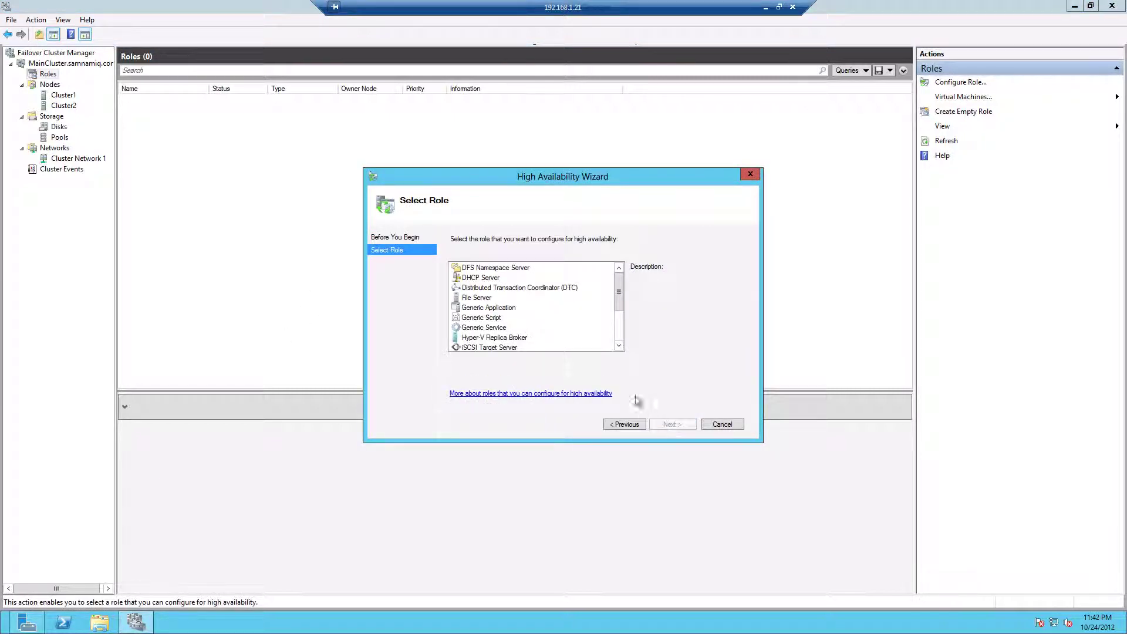
left_click(476, 297)
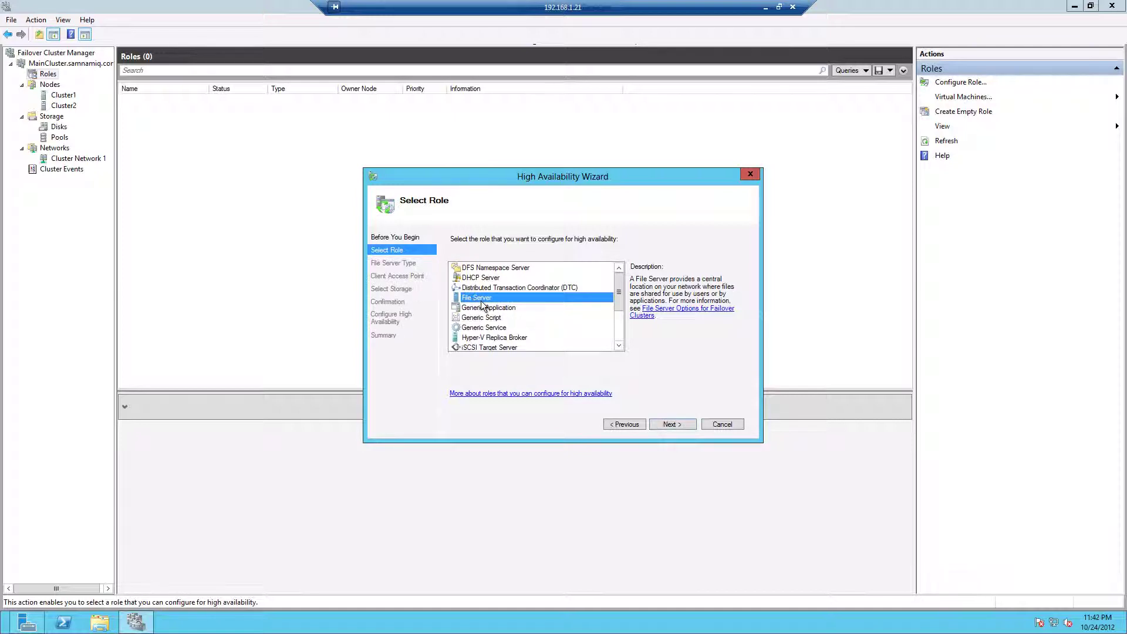
left_click(665, 425)
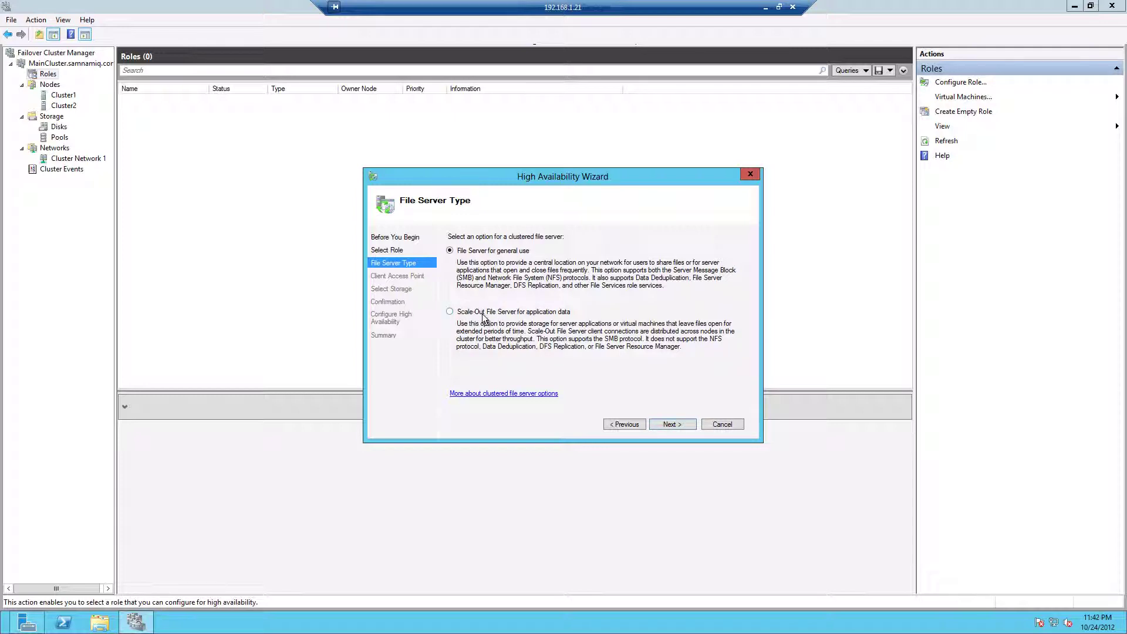
left_click(450, 312)
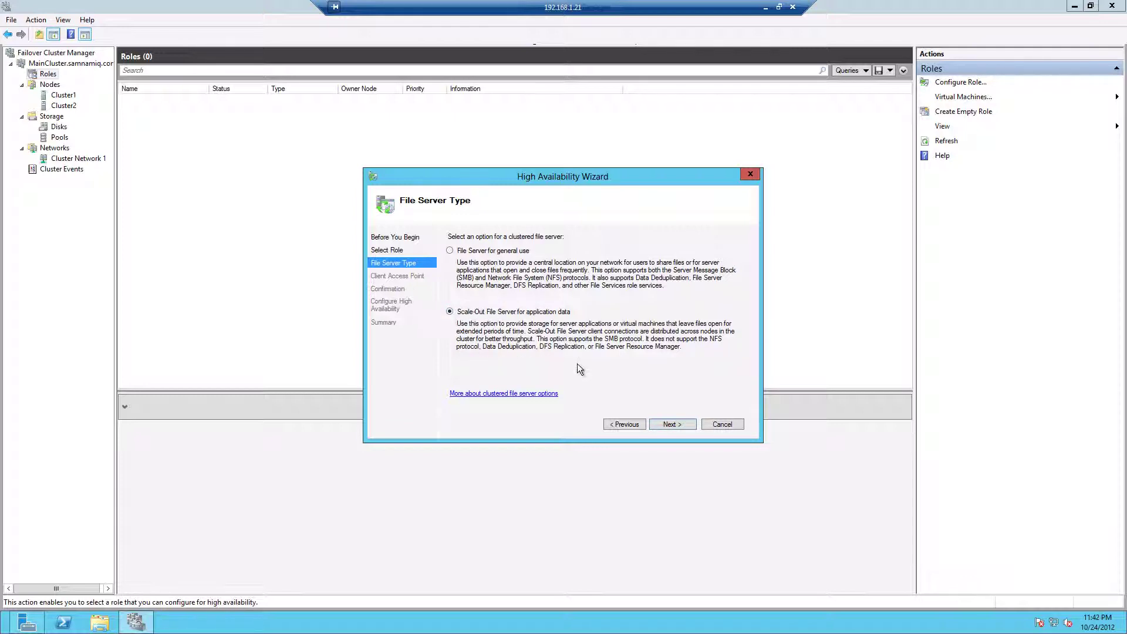
left_click(669, 424)
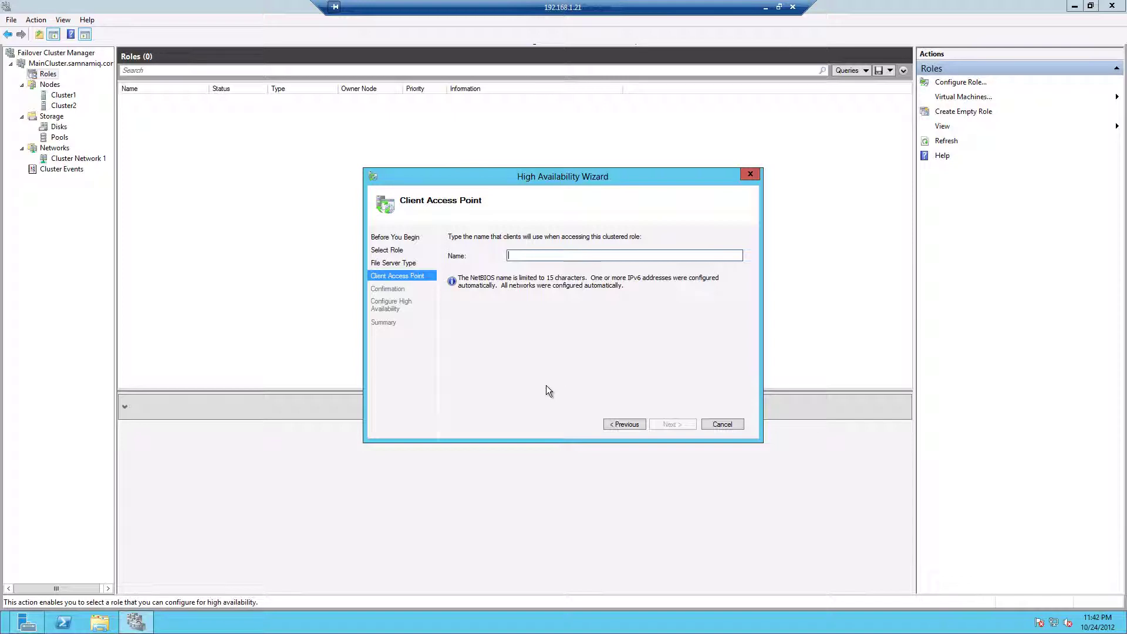
Name the role's client access point HAFileServer, confirm the configuration and finish the wizard.
type("HAFileServer")
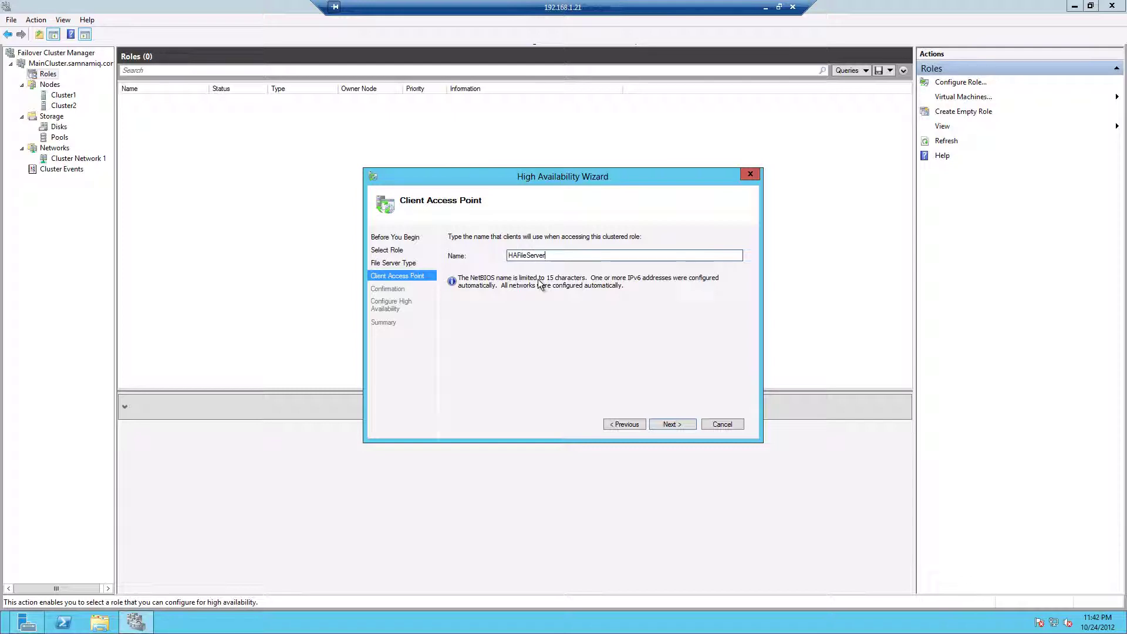
left_click(678, 423)
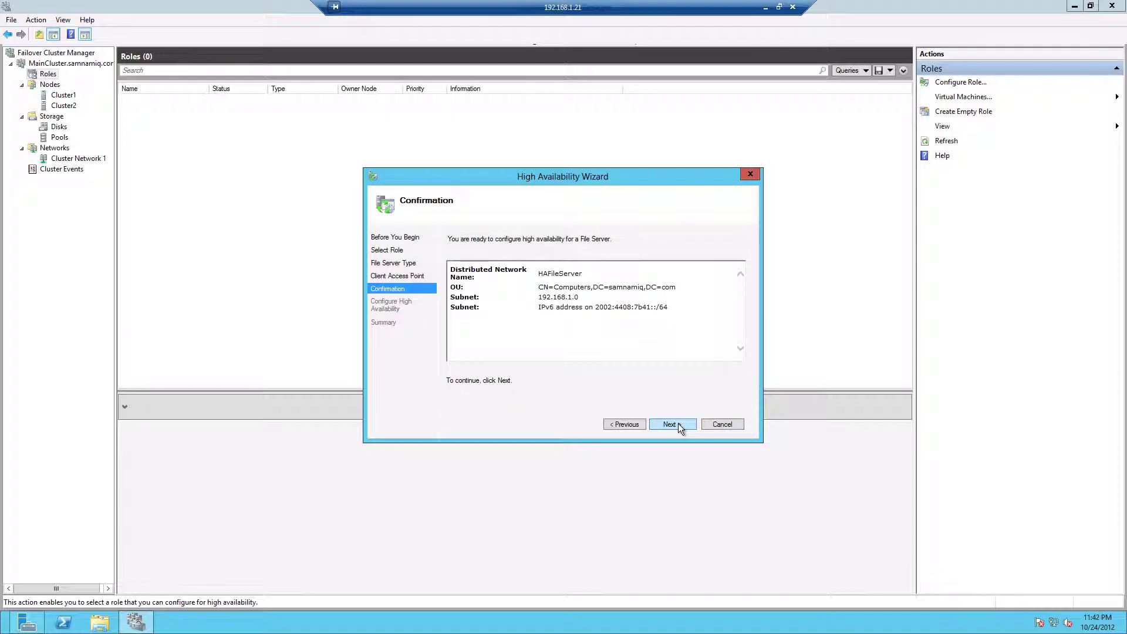
left_click(678, 424)
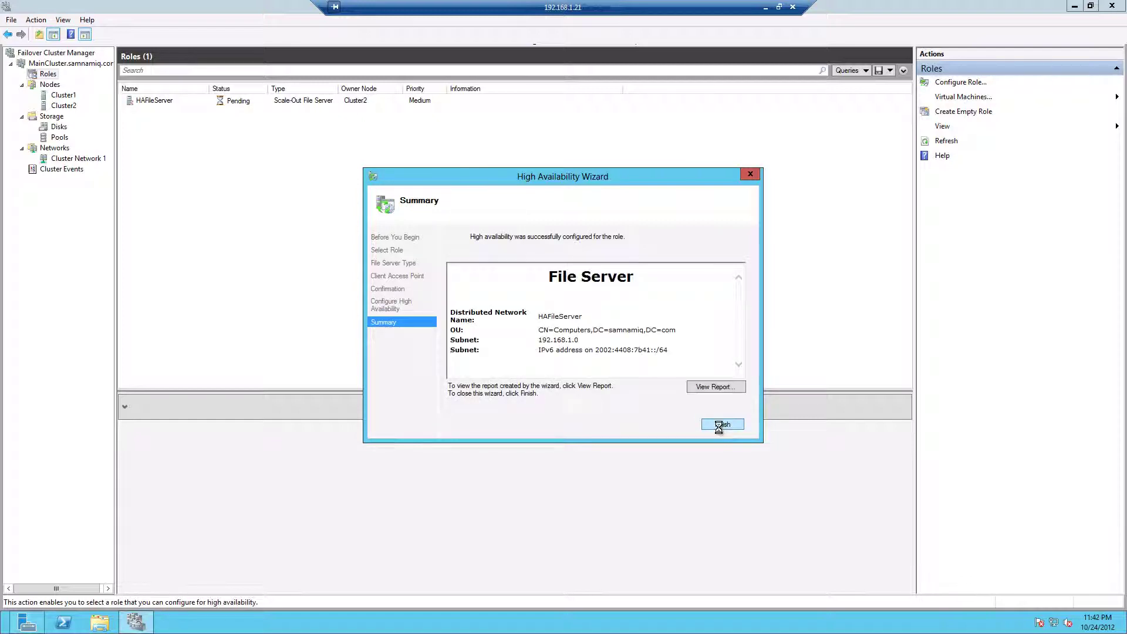
left_click(721, 424)
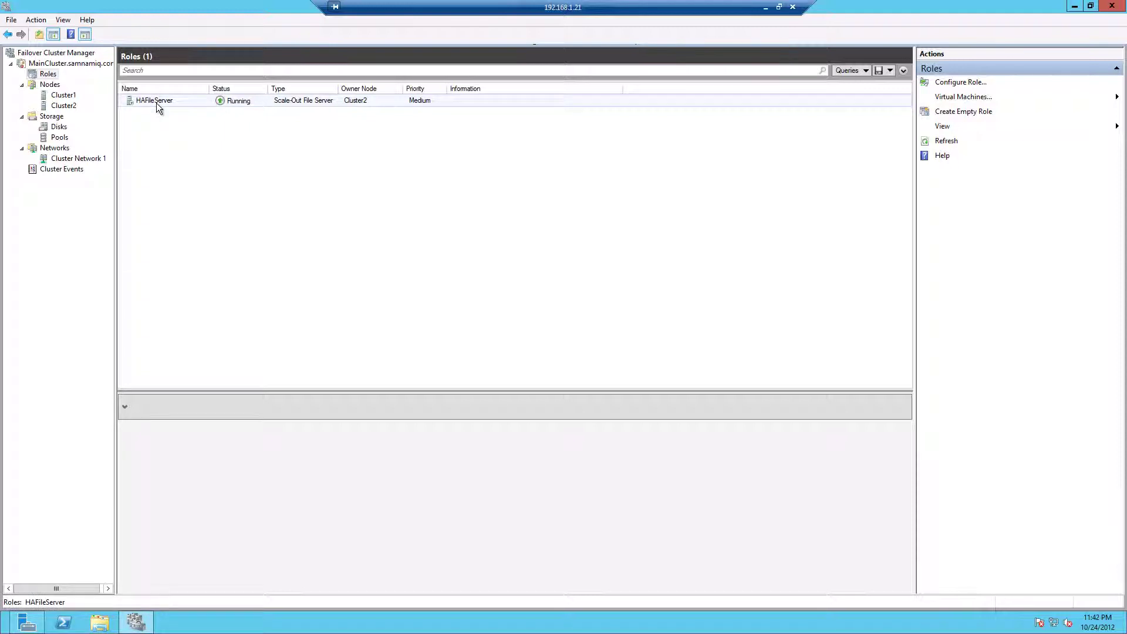
Try to add a file share to the HAFileServer role.
left_click(156, 104)
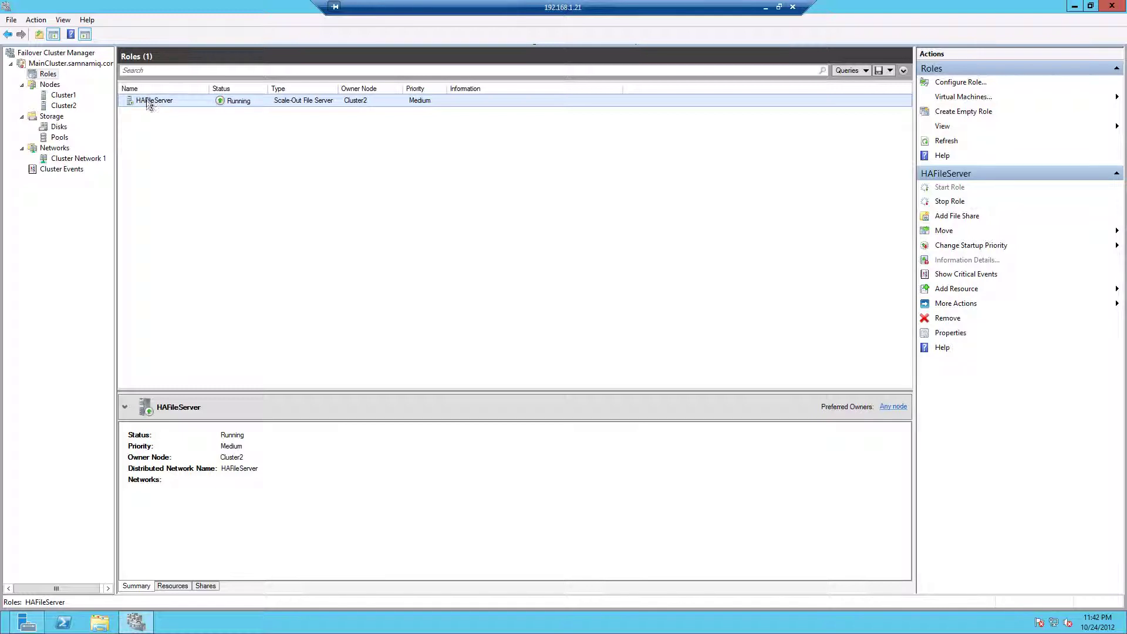
right_click(146, 100)
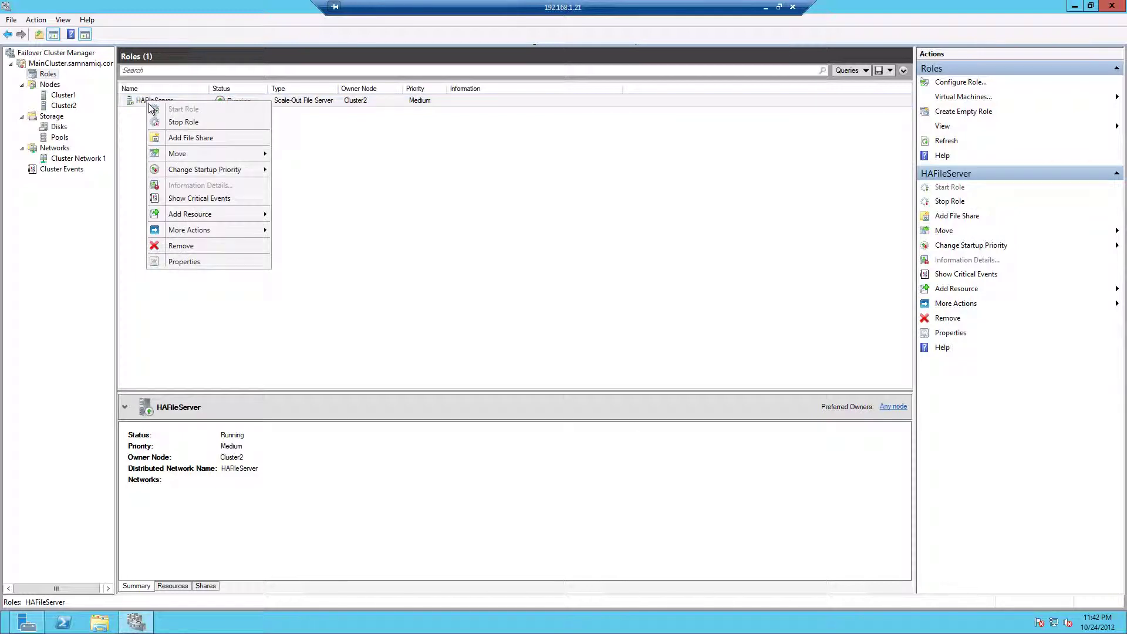
left_click(190, 138)
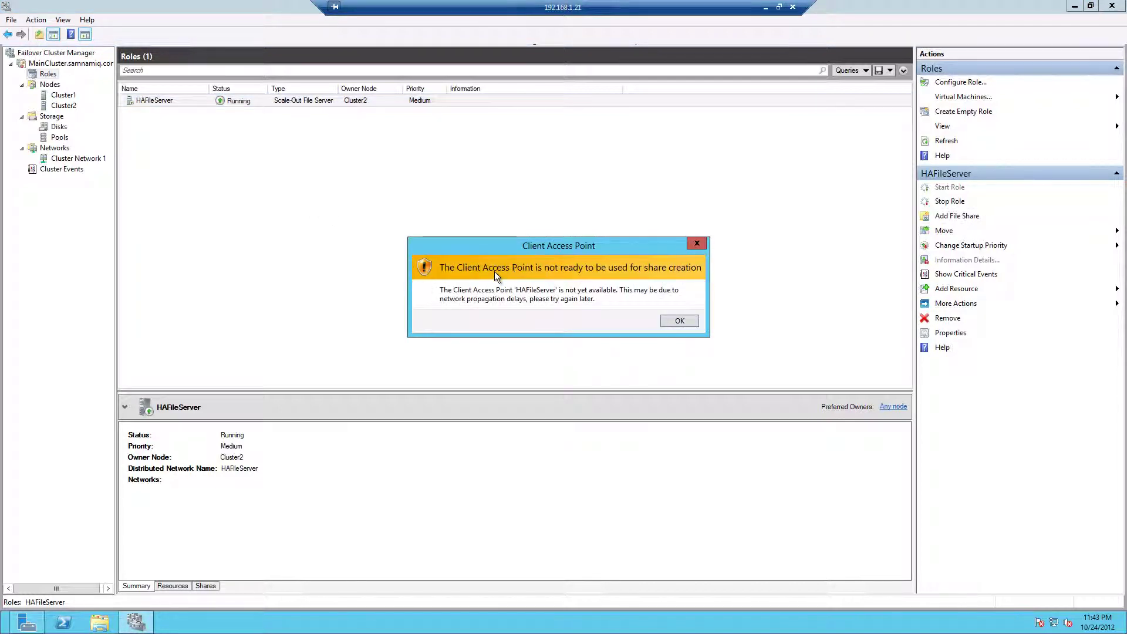
left_click(679, 322)
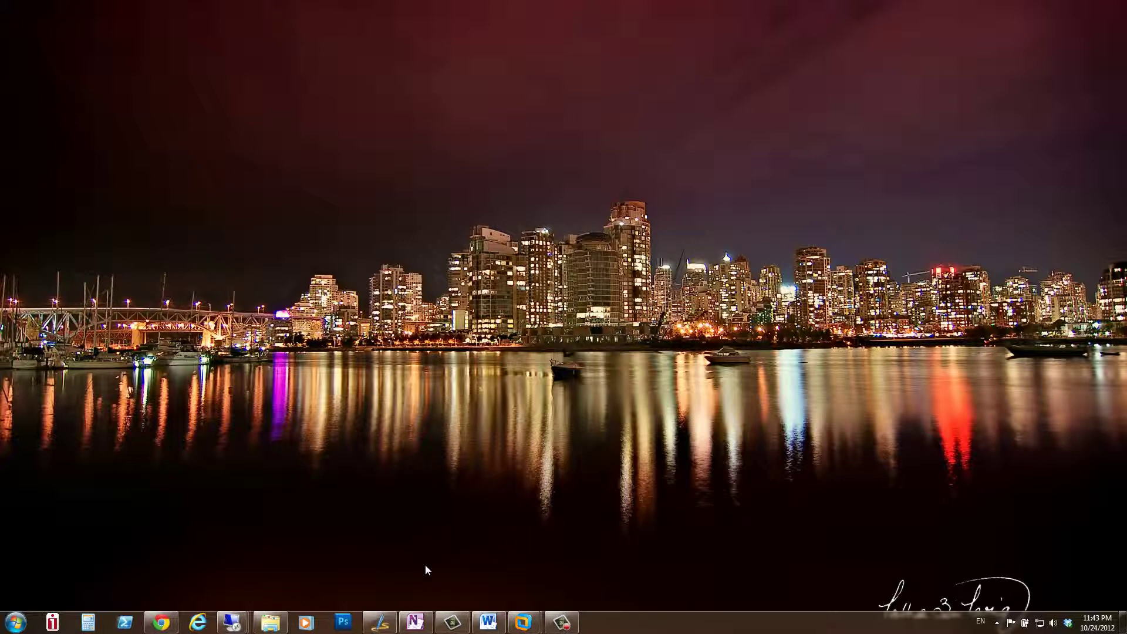
Switch to OneNote to examine the Storage diagram, and return to the 192.168.1.21 remote desktop session.
left_click(414, 623)
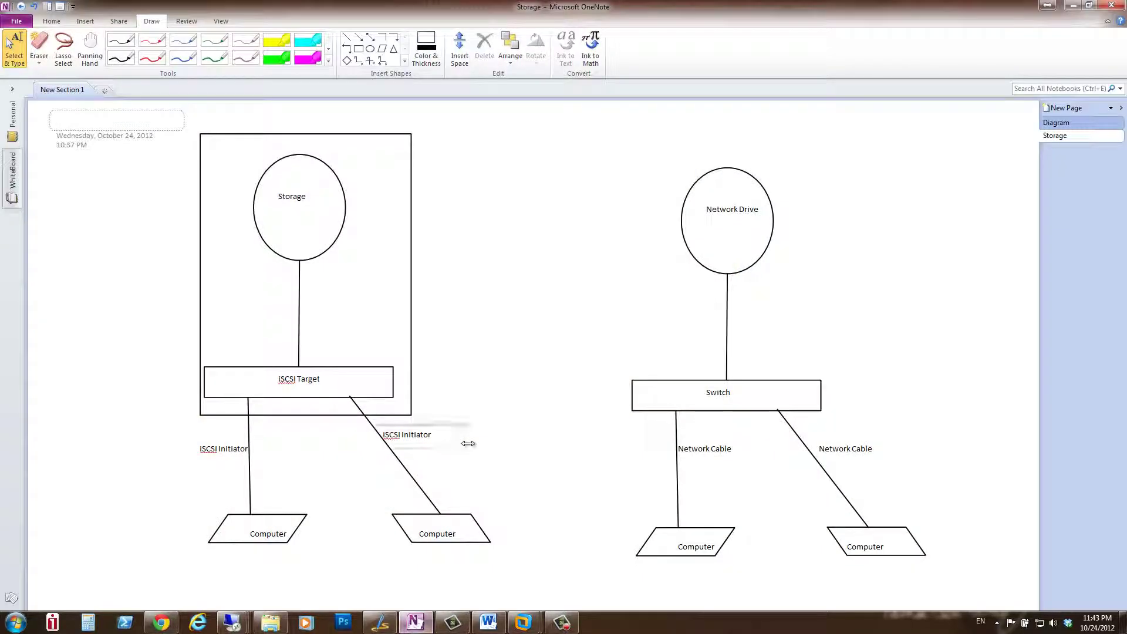
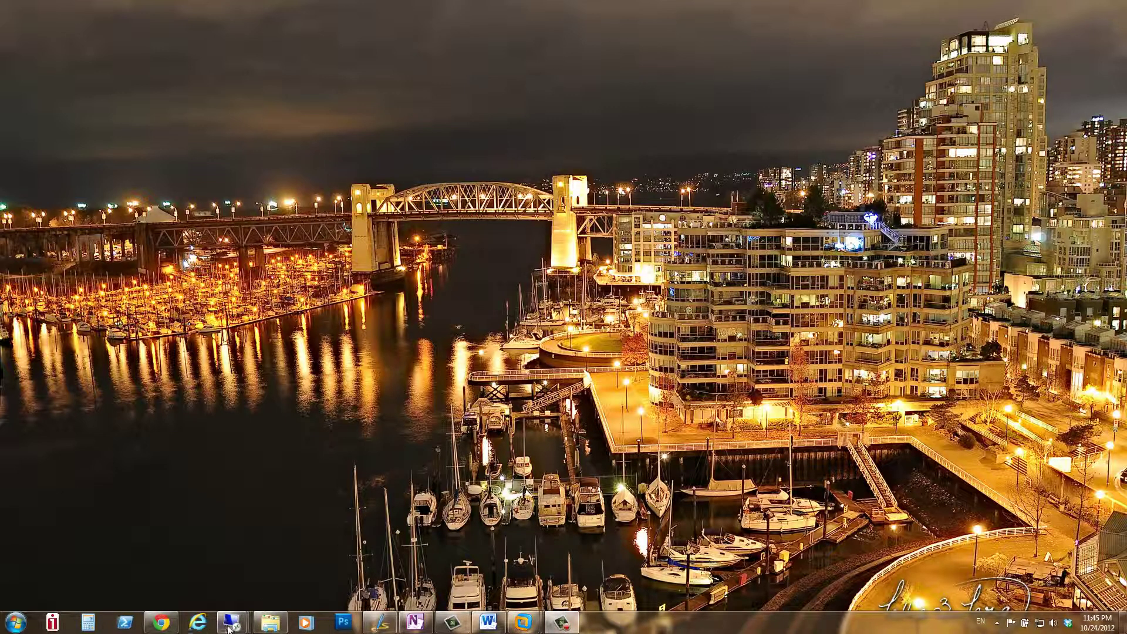
mouse_move(235, 622)
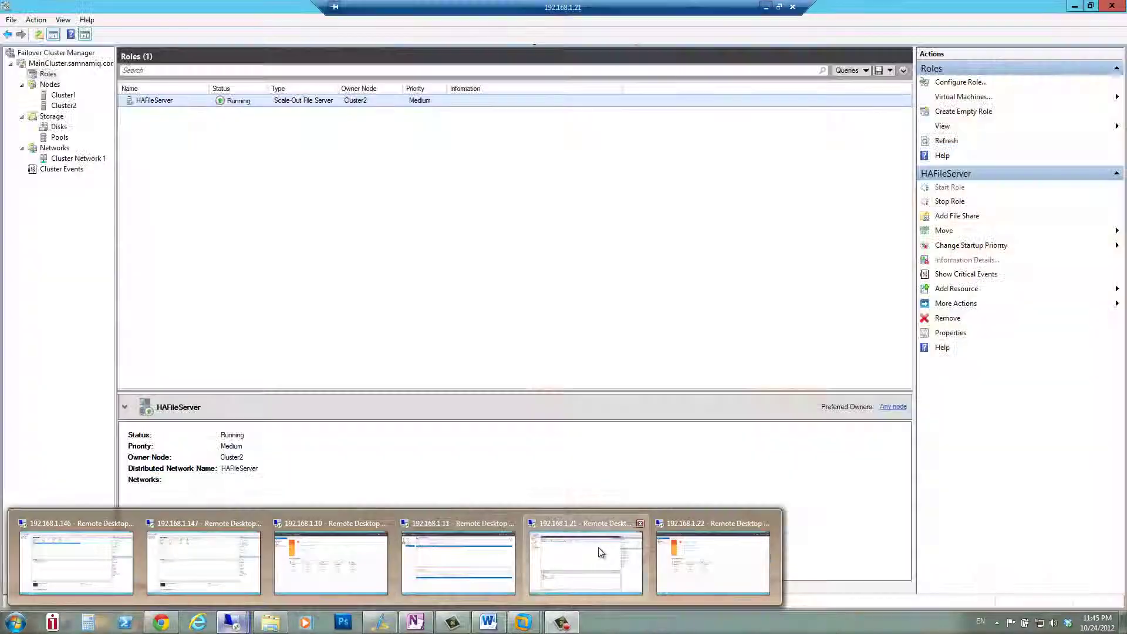
left_click(589, 551)
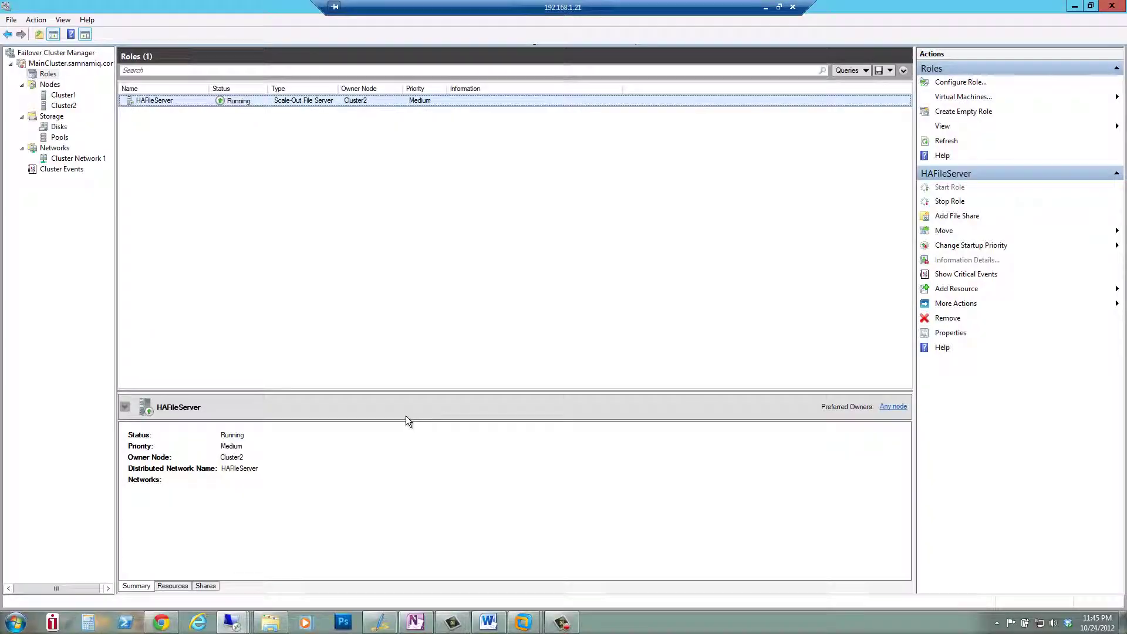
Retry adding a file share to the HAFileServer role.
left_click(187, 104)
right_click(187, 102)
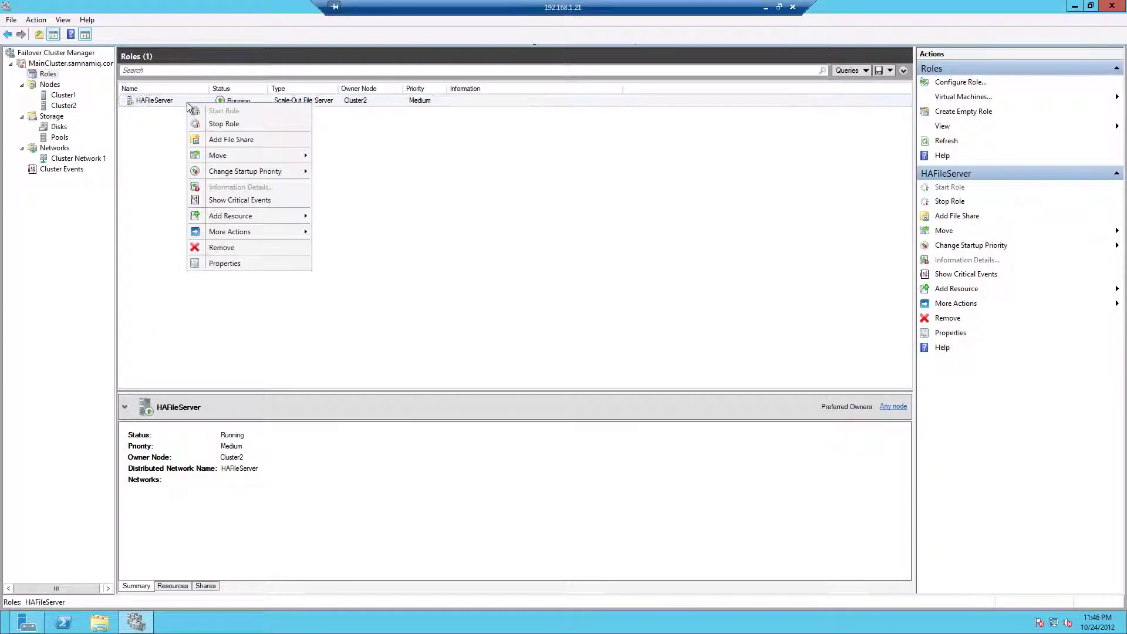
left_click(206, 139)
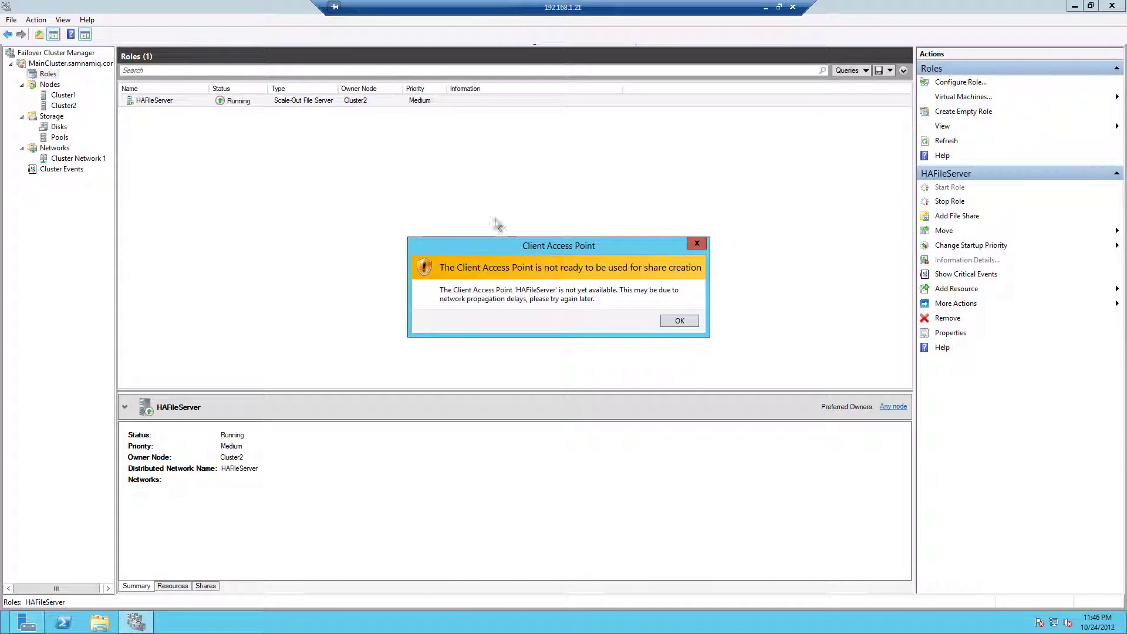
left_click(681, 321)
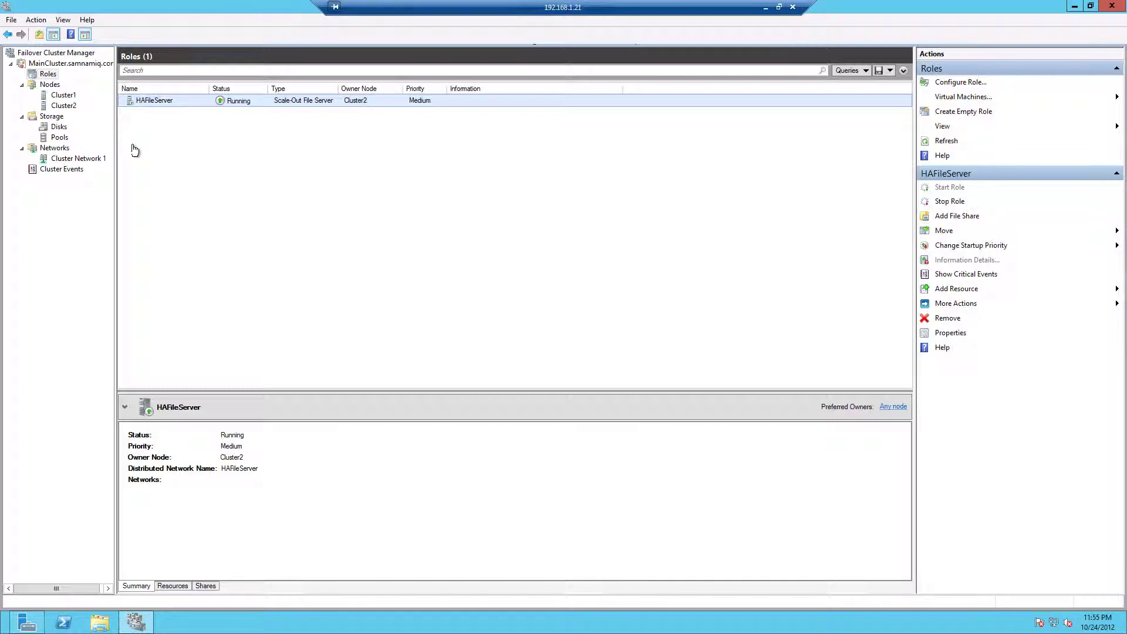
Start a new file share on HAFileServer with the SMB Share - Applications profile, located on volume C:\ClusterStorage\Volume1.
right_click(156, 101)
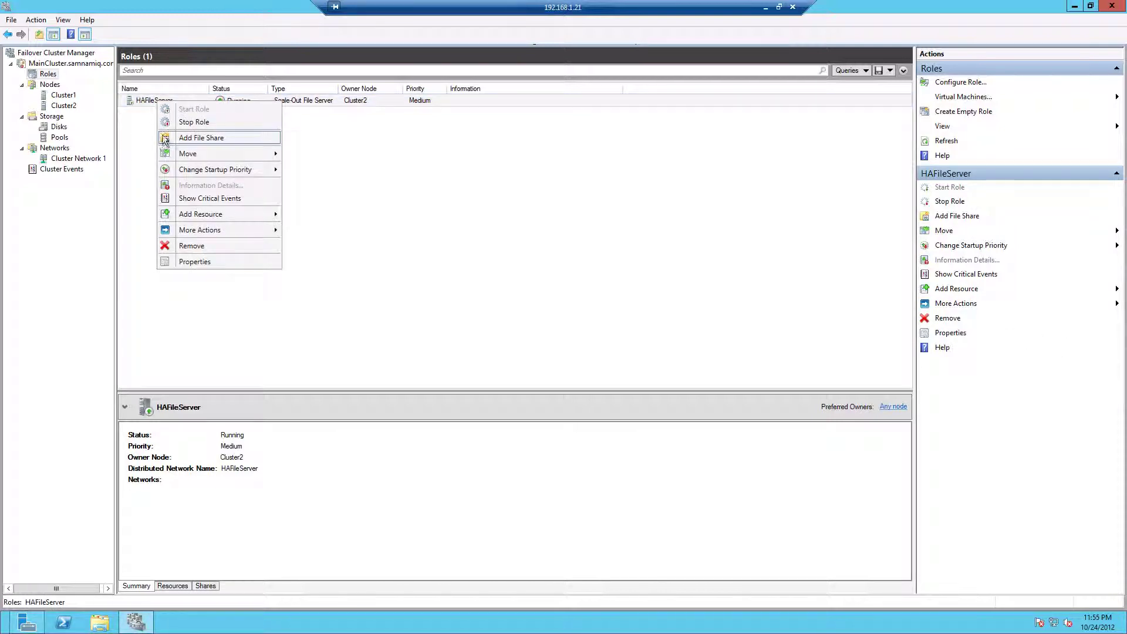
left_click(206, 138)
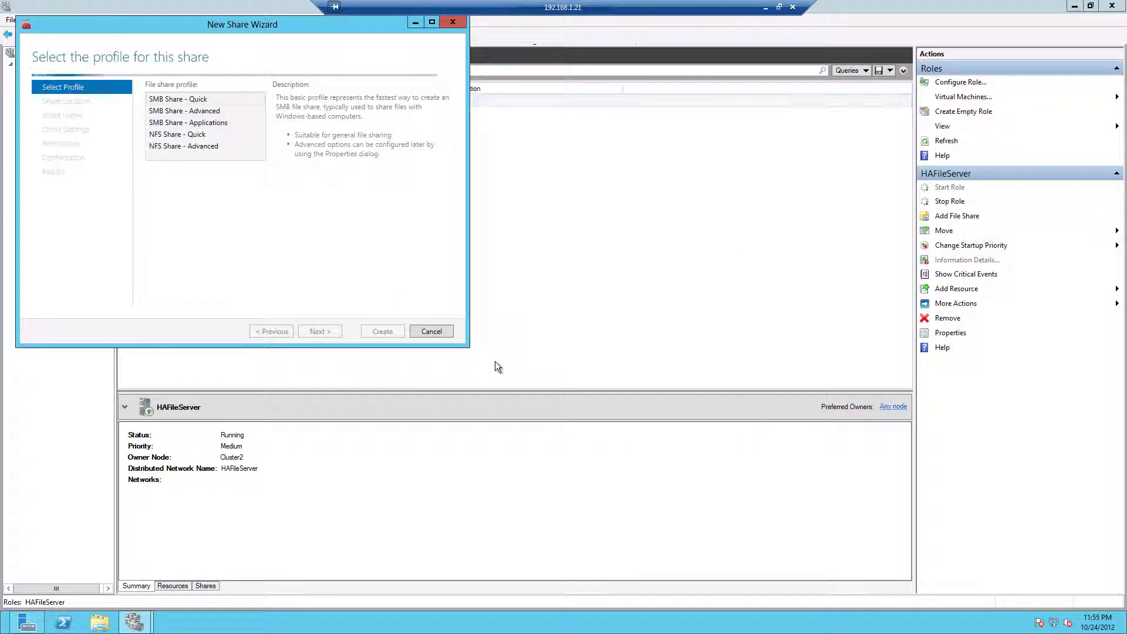
left_click_drag(184, 33, 411, 116)
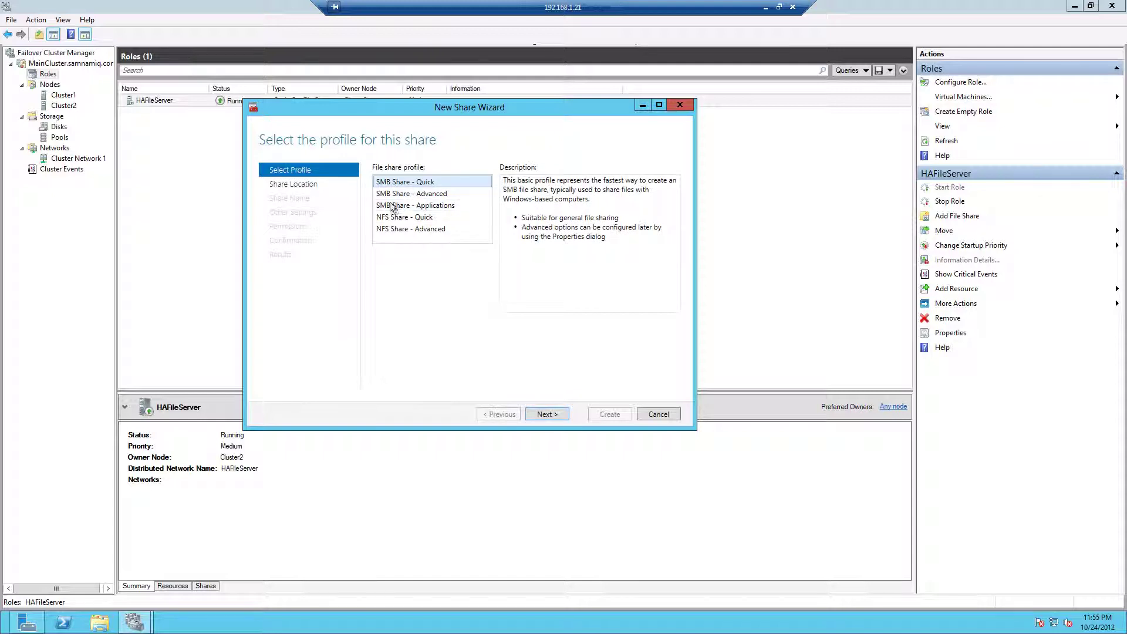
left_click(443, 206)
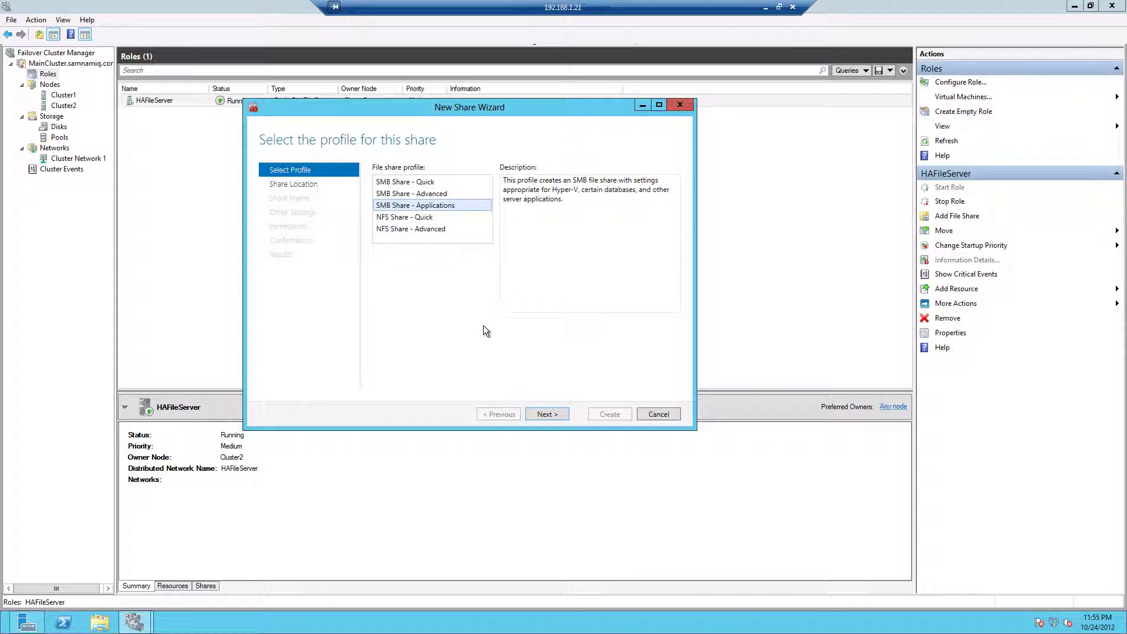
left_click(541, 413)
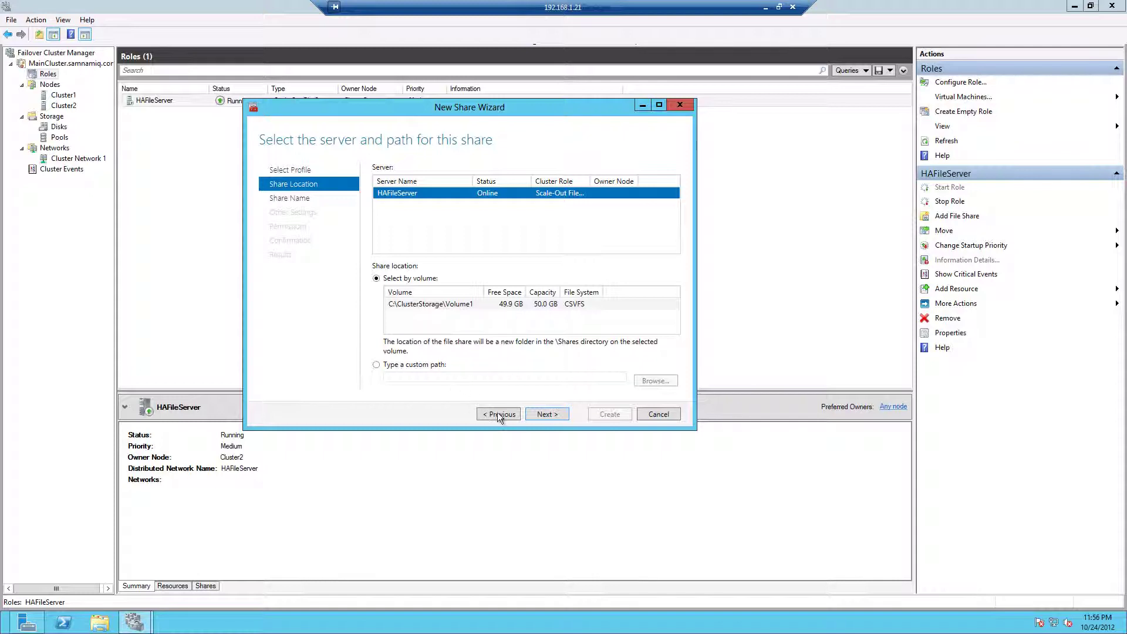
left_click(545, 414)
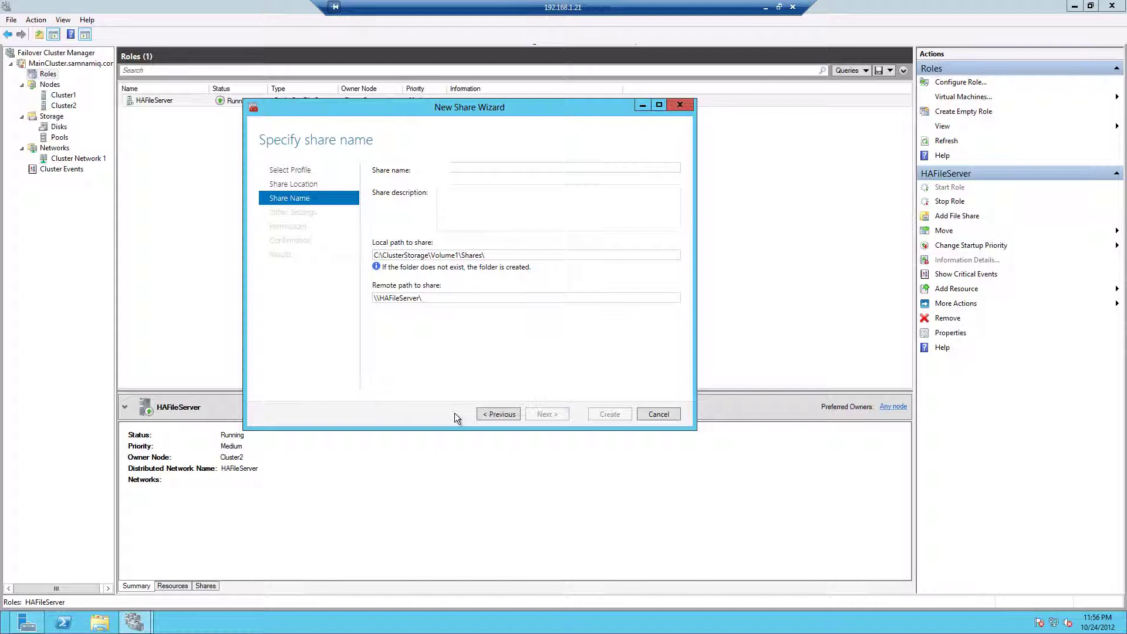
Name the share VMStore and copy its remote path \\HAFileServer\VMStore.
type("VMStore")
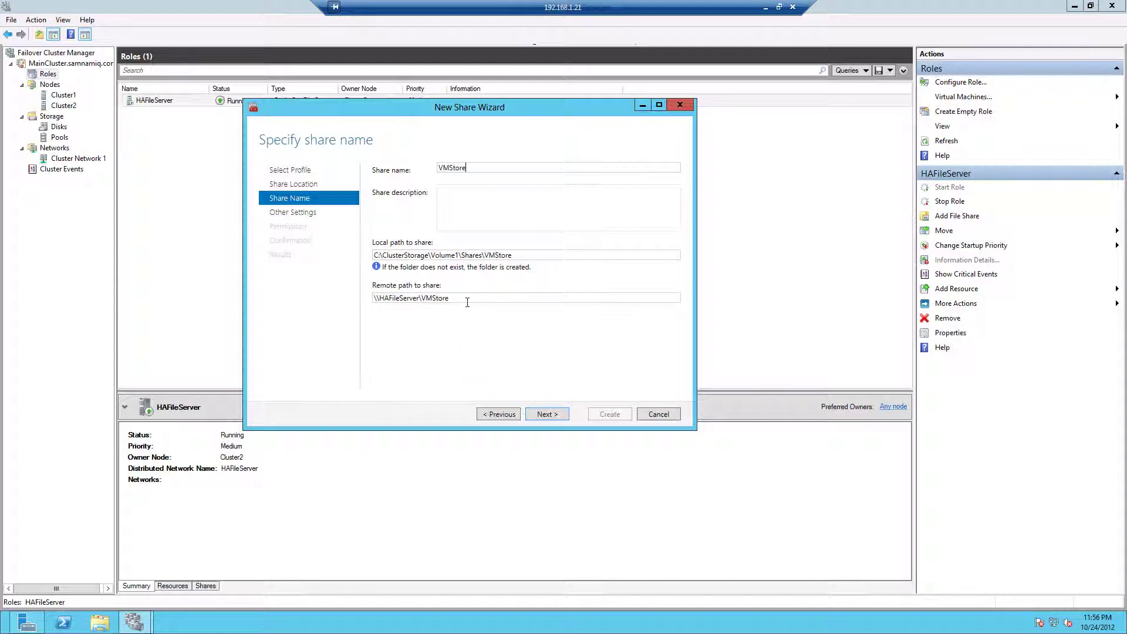
left_click_drag(451, 298, 375, 297)
right_click(400, 295)
left_click(414, 315)
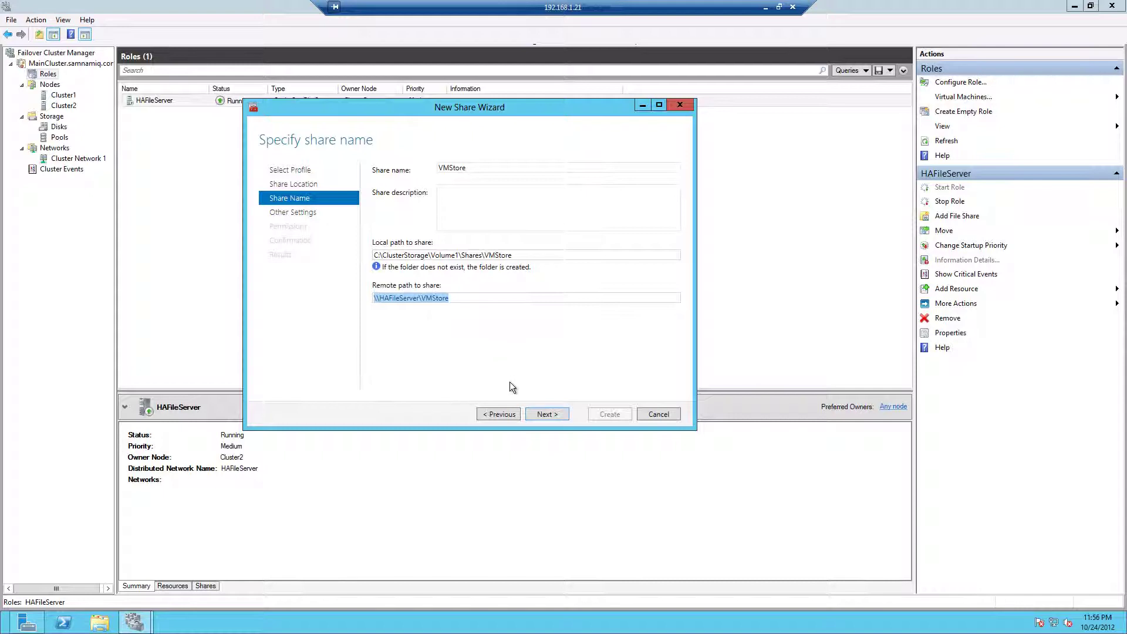
Create the VMStore share with continuous availability enabled, data encryption off and the default folder permissions, and close the wizard.
left_click(550, 414)
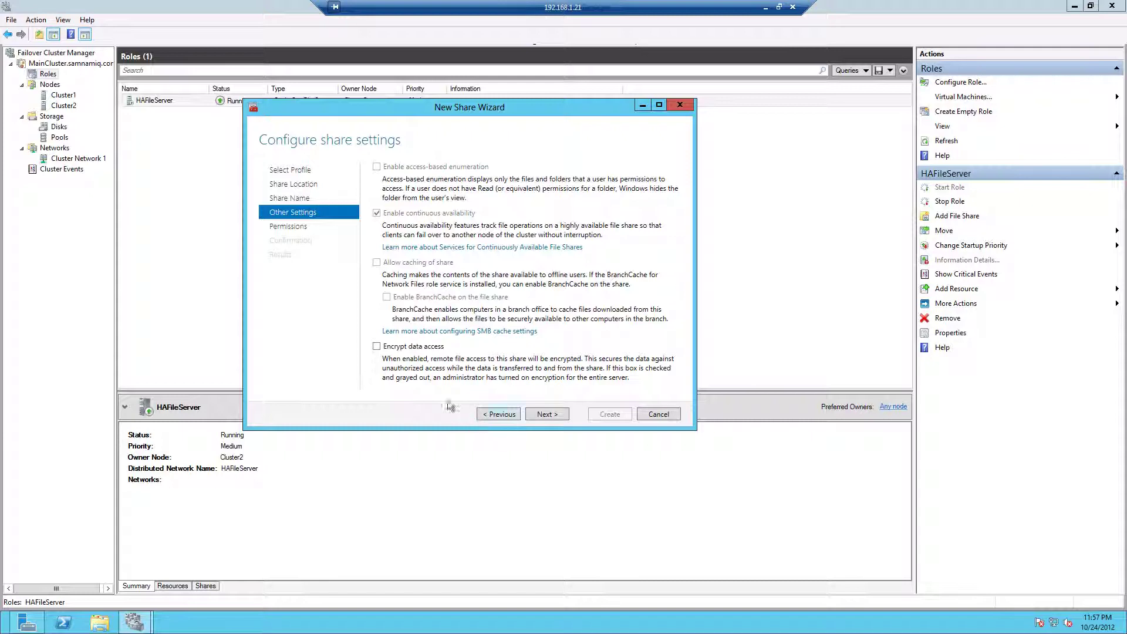
left_click(543, 415)
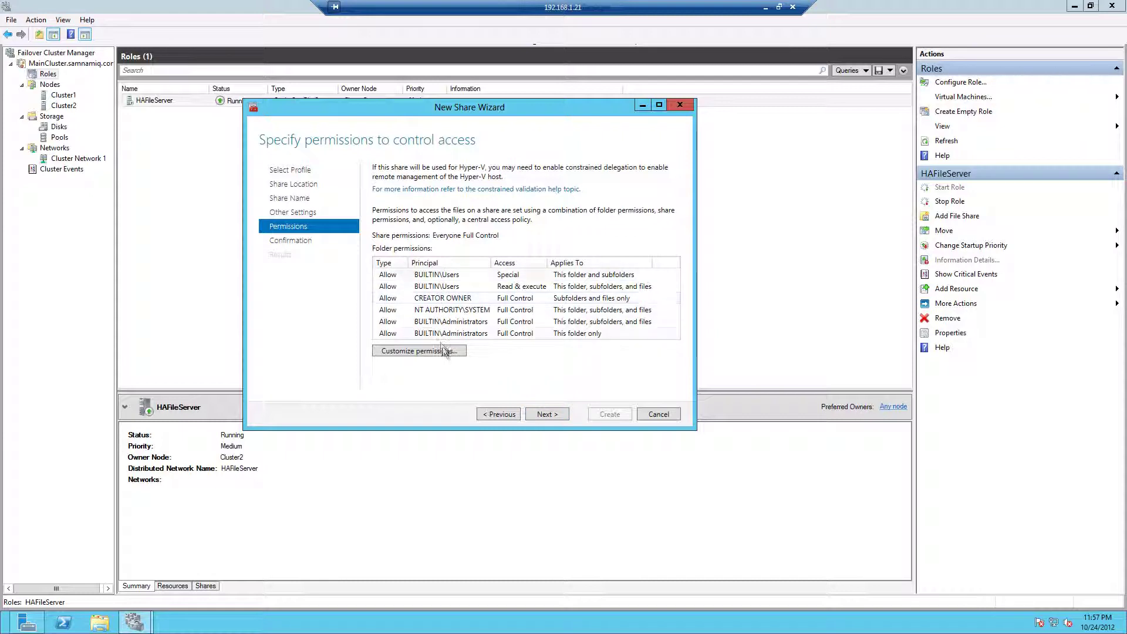
left_click(547, 416)
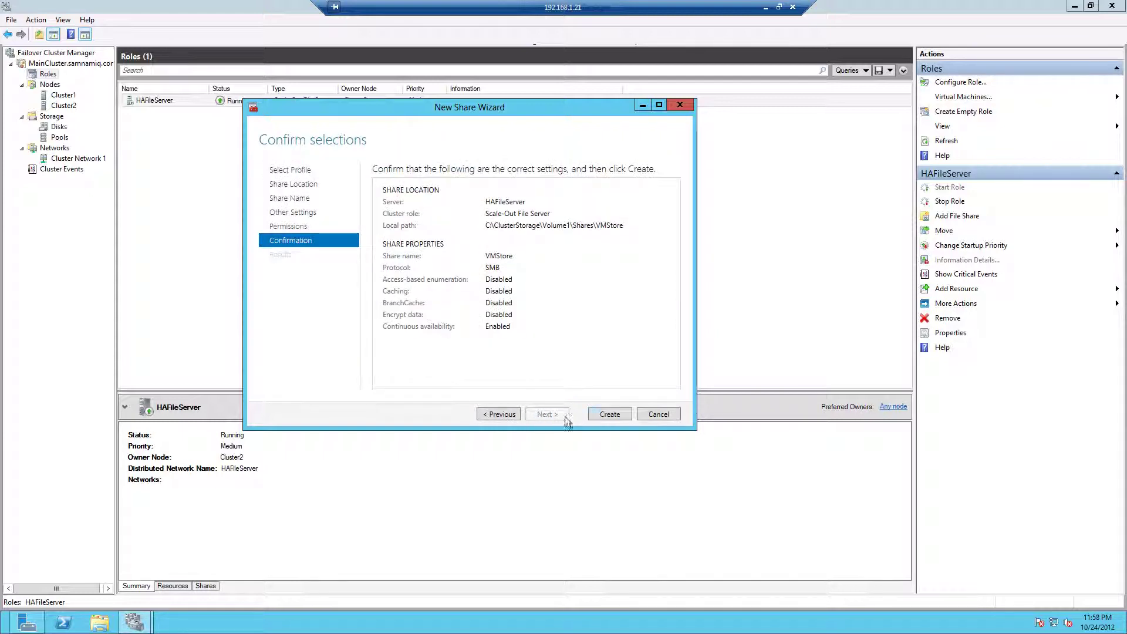
left_click(600, 416)
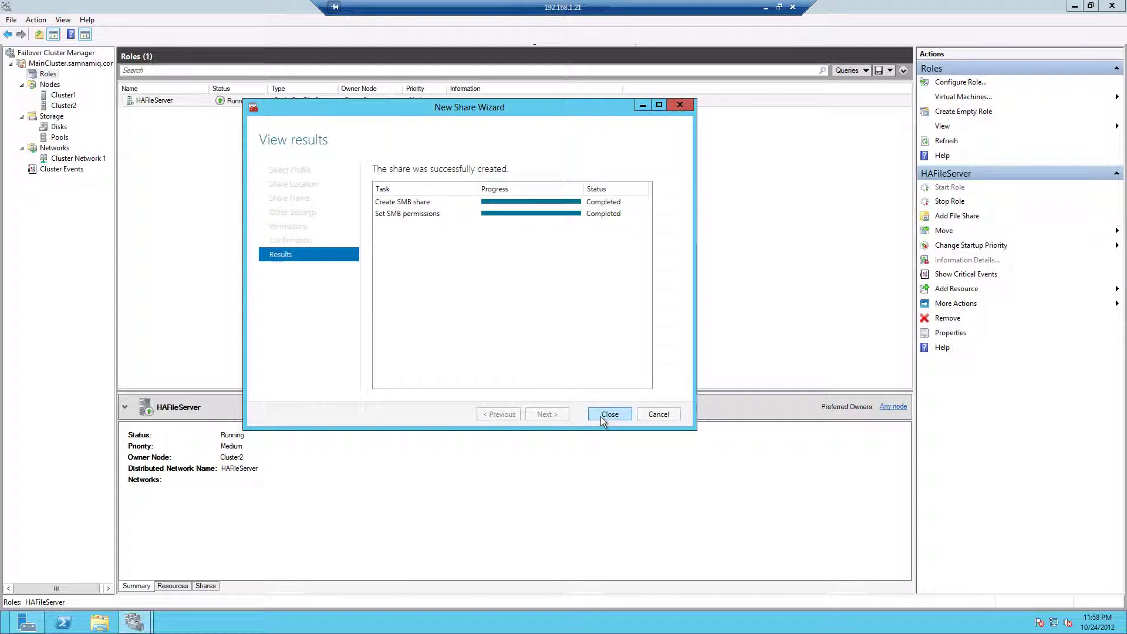
left_click(609, 414)
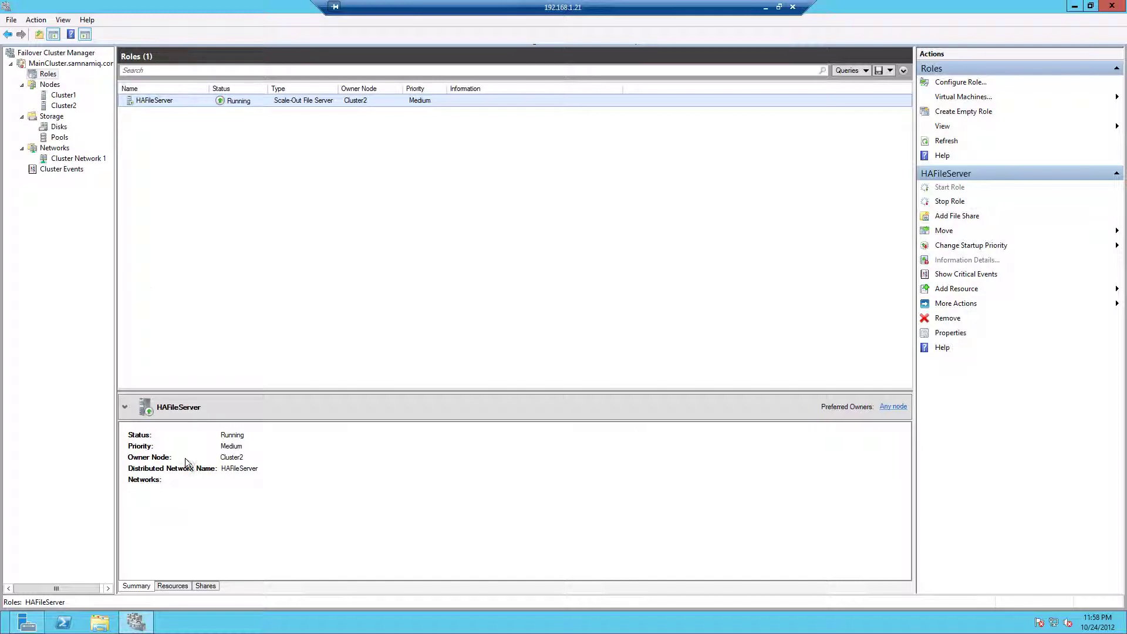
Display the shares of the HAFileServer role and check the commands available for VMStore.
left_click(205, 585)
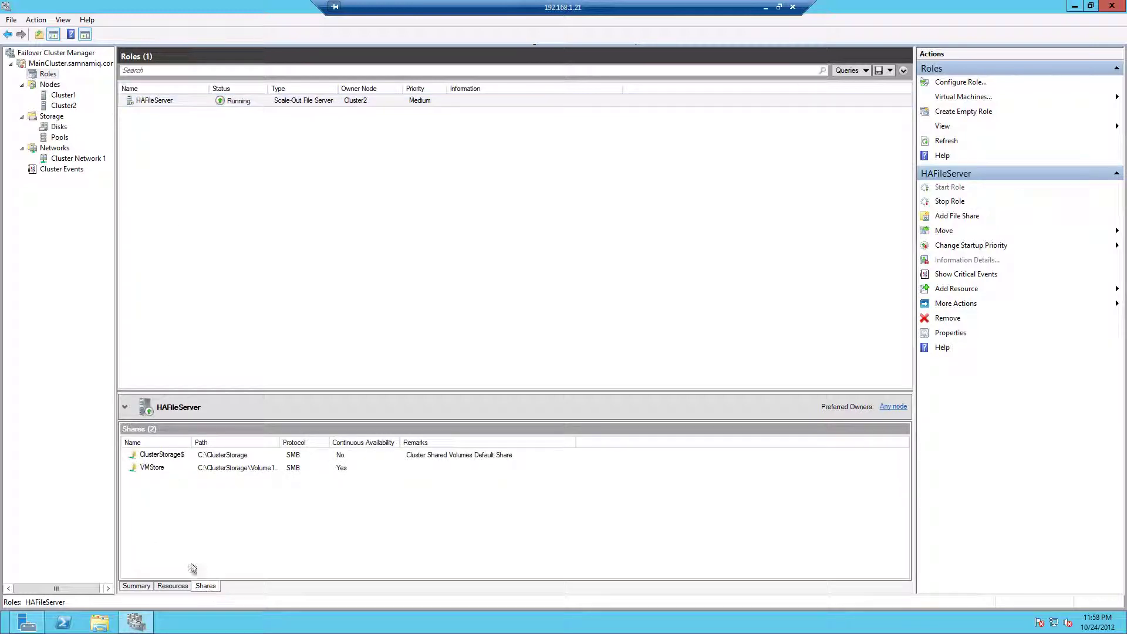
left_click(151, 466)
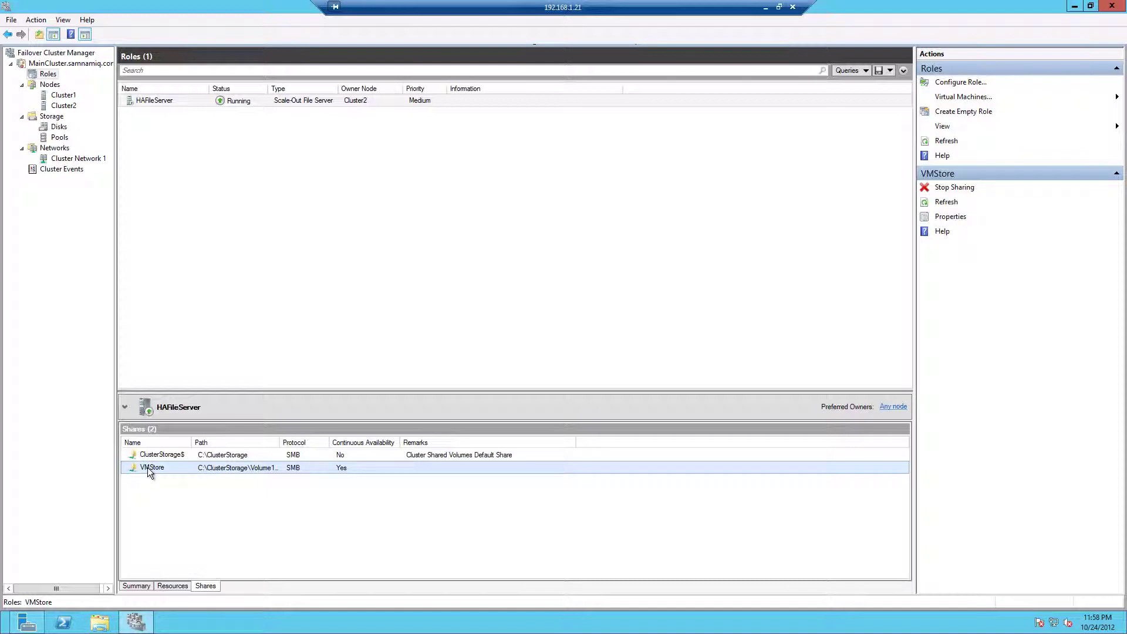
right_click(148, 469)
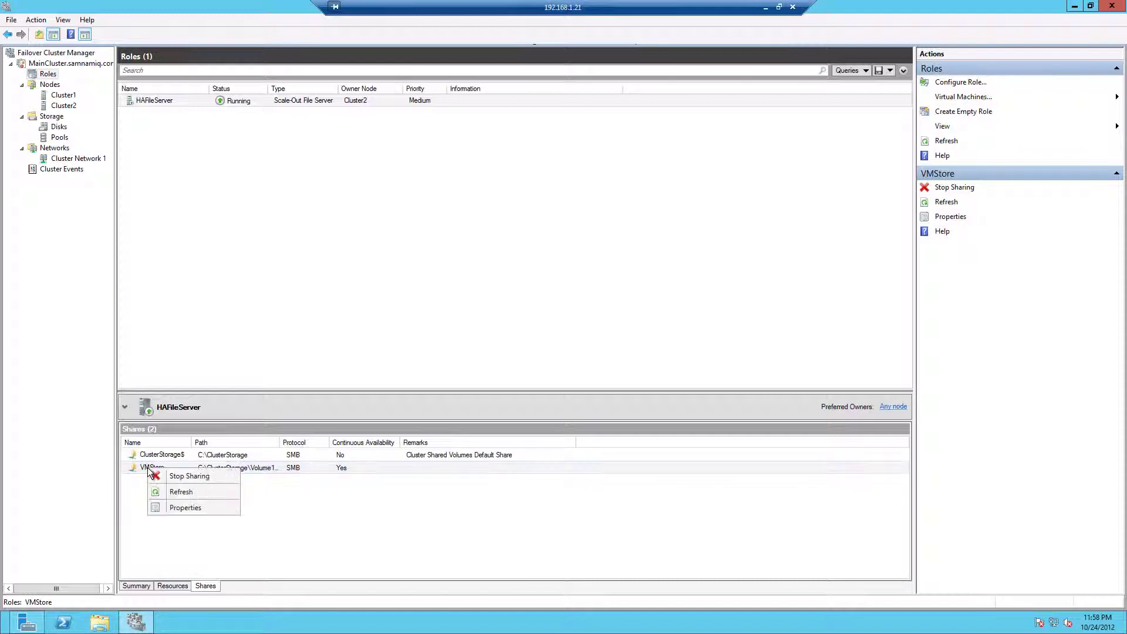
left_click(174, 544)
Open the copied path \\HAFileServer\VMStore in File Explorer to test access to the share.
left_click(15, 622)
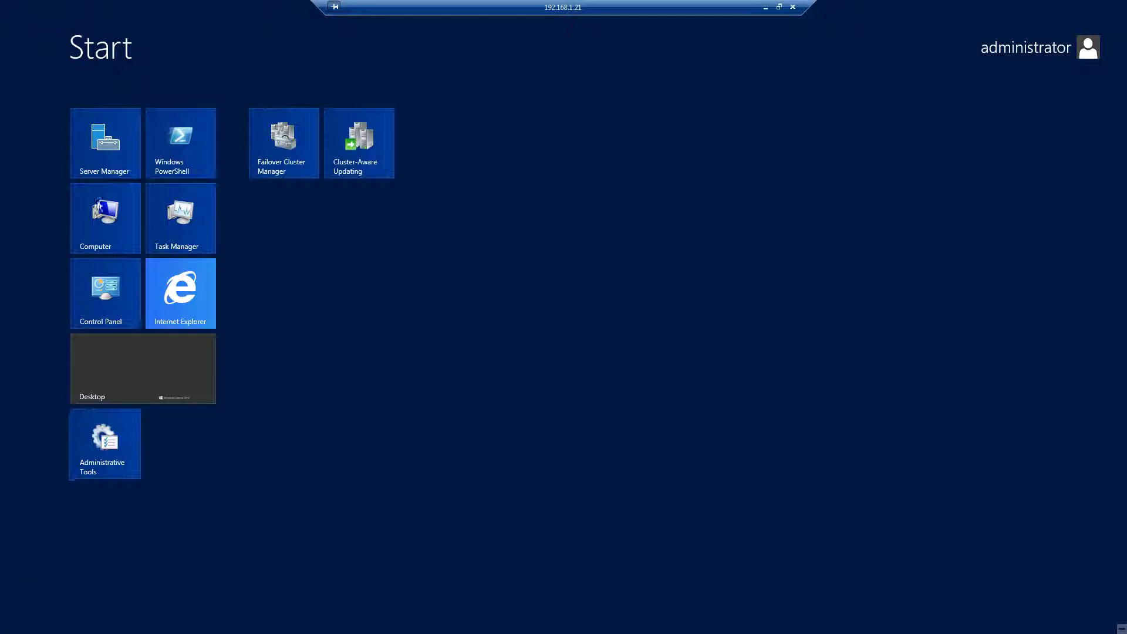
left_click(106, 230)
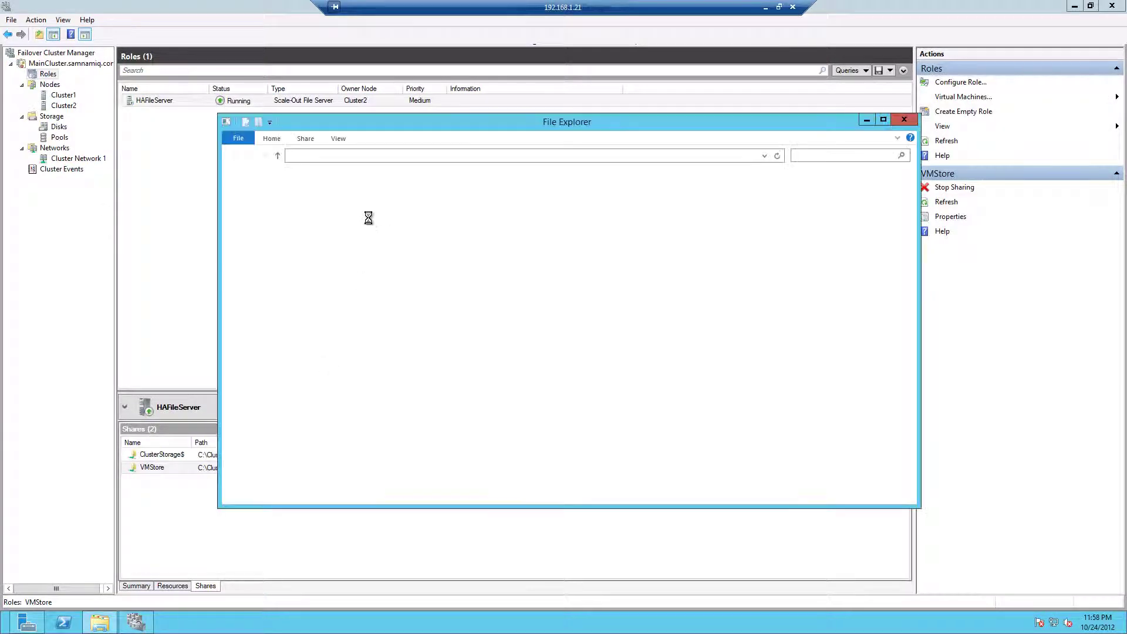
left_click(290, 157)
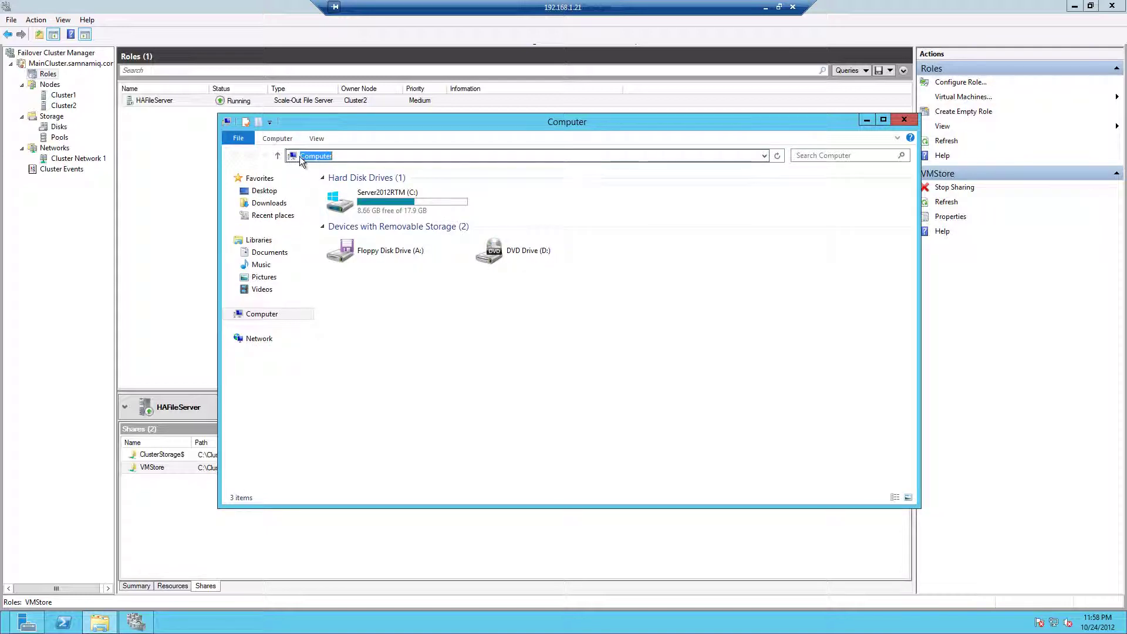
right_click(324, 160)
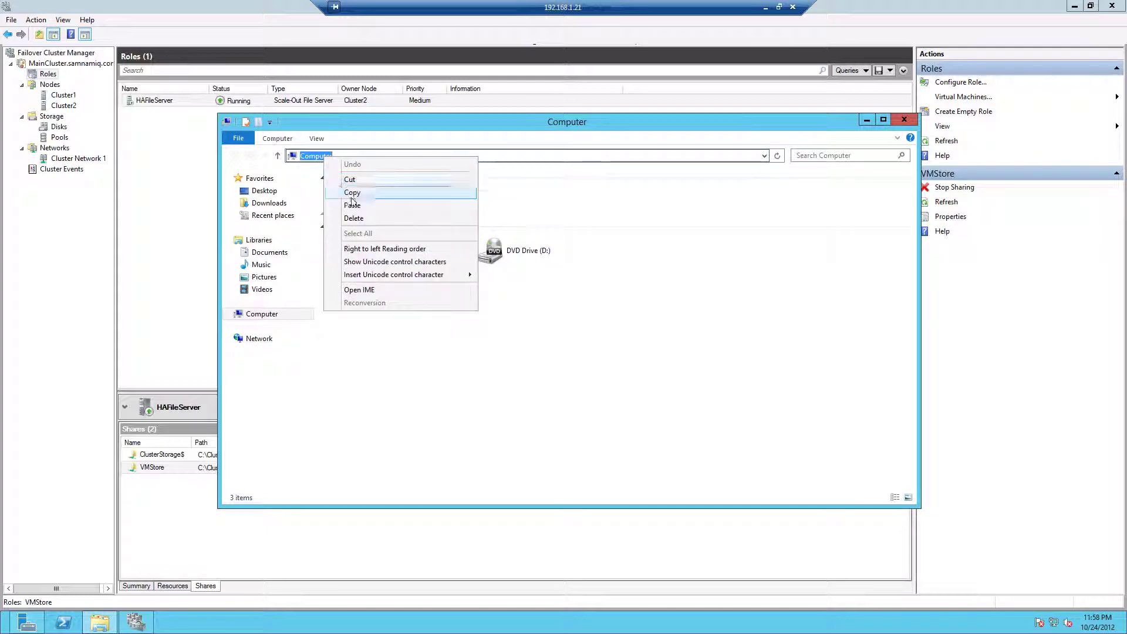
left_click(354, 205)
key("Return")
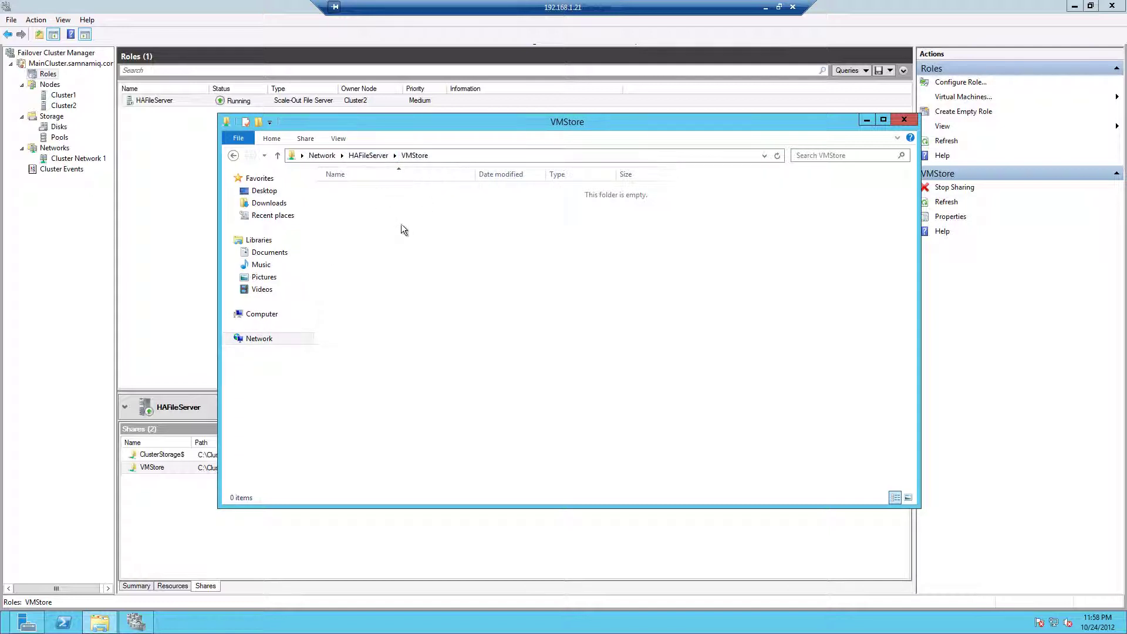
Browse up from VMStore to the HAFileServer and Network levels, and close File Explorer.
left_click(369, 156)
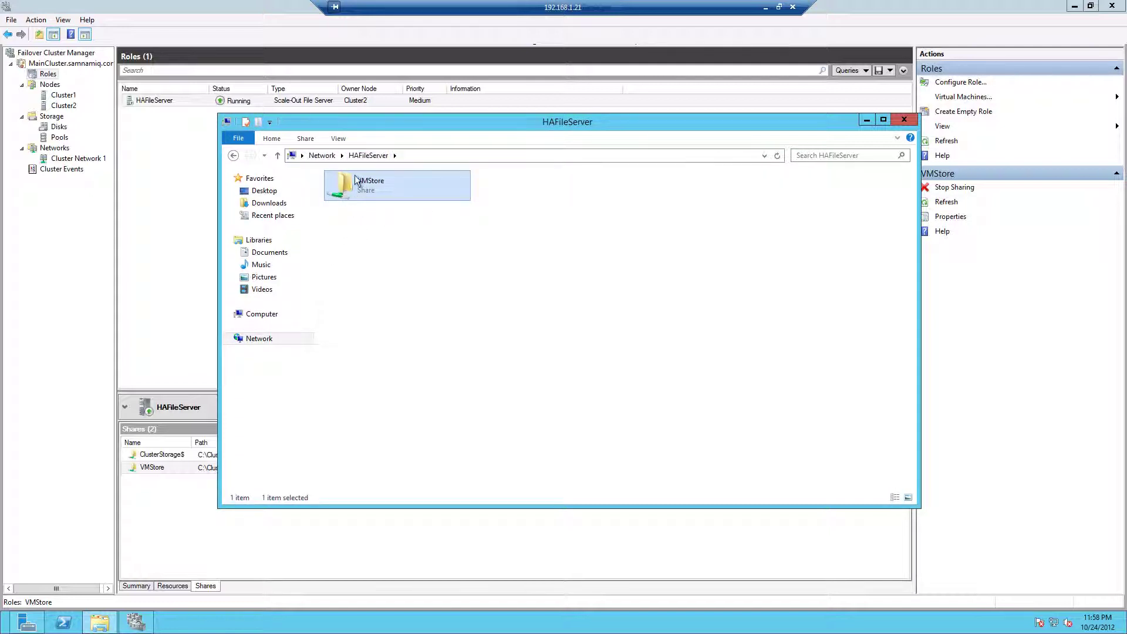
left_click(365, 243)
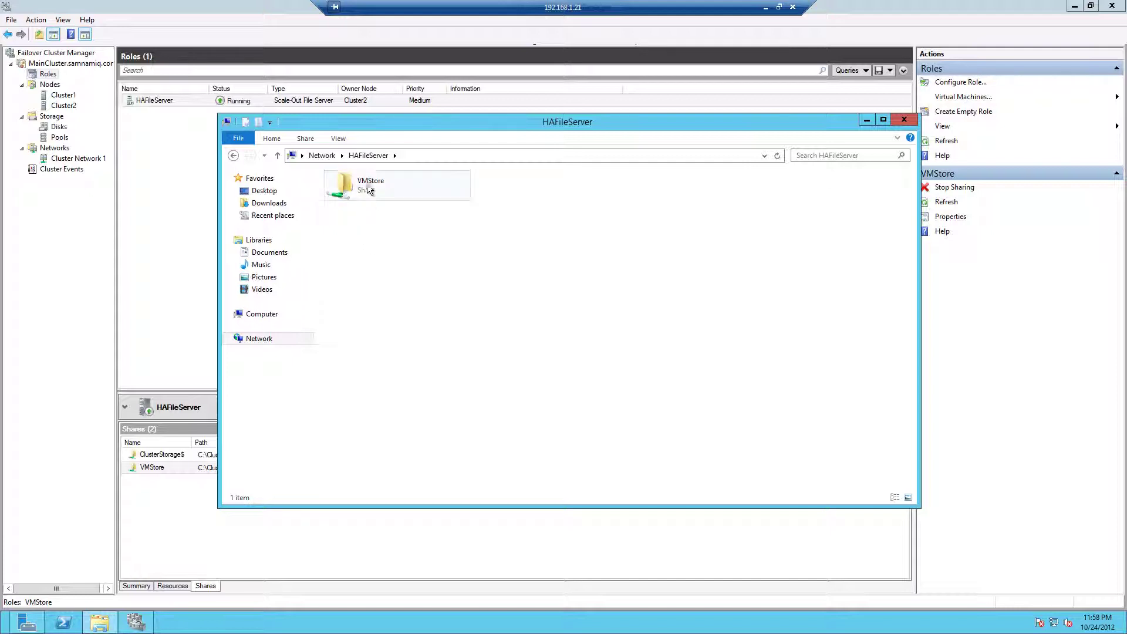
left_click(318, 156)
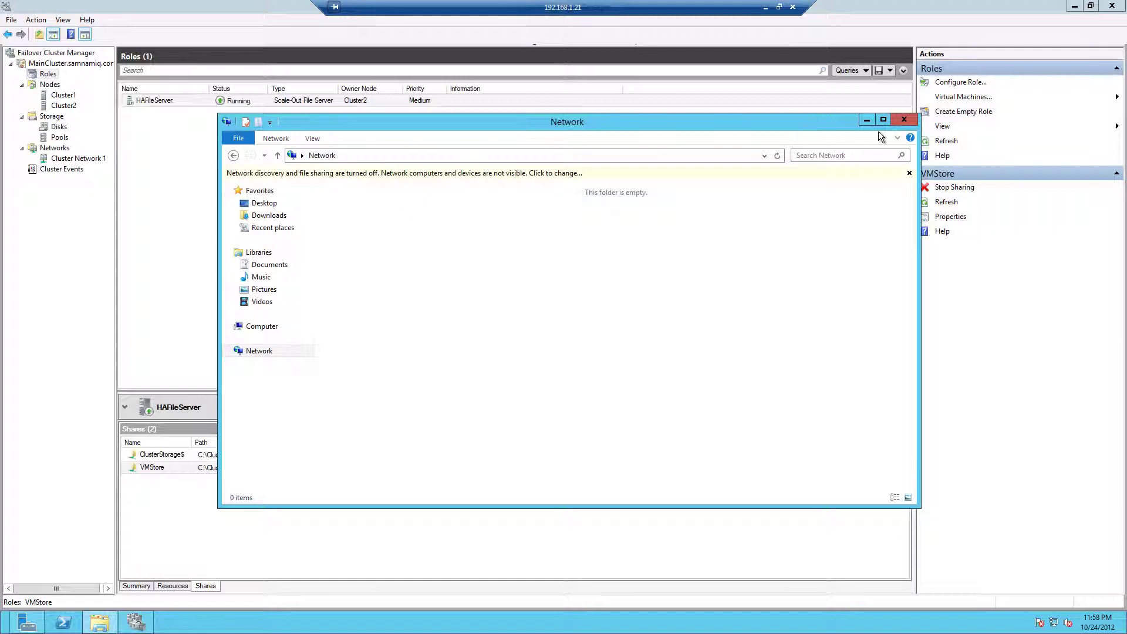
left_click(903, 121)
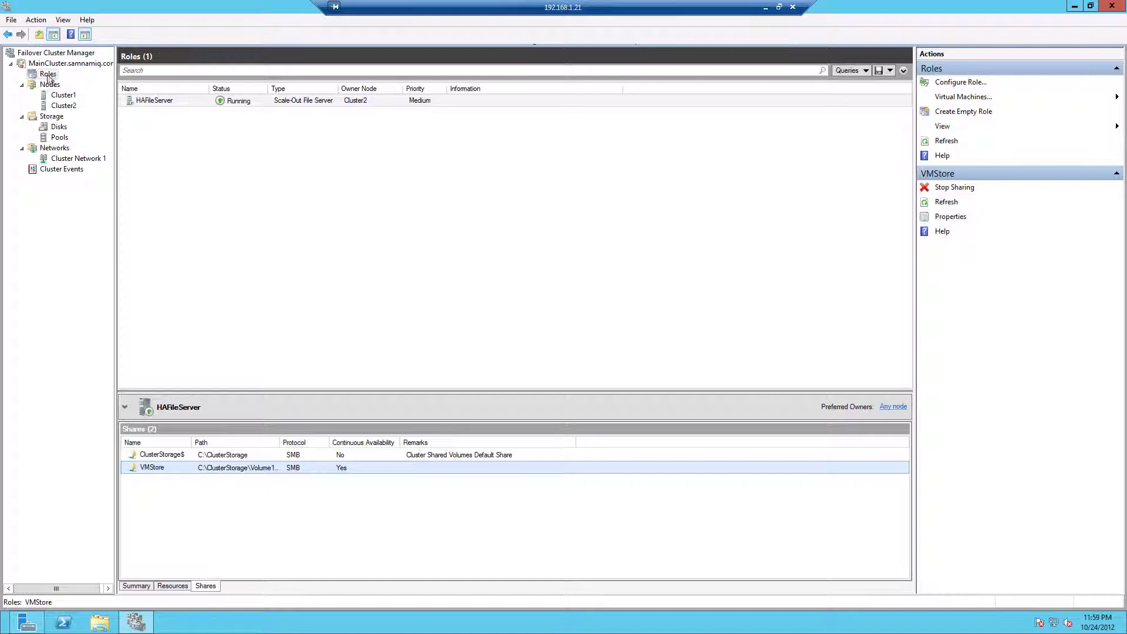
Select the HAFileServer role, switch to the 192.168.1.22 remote desktop session and open a maximized Failover Cluster Manager there.
left_click(48, 75)
left_click(151, 103)
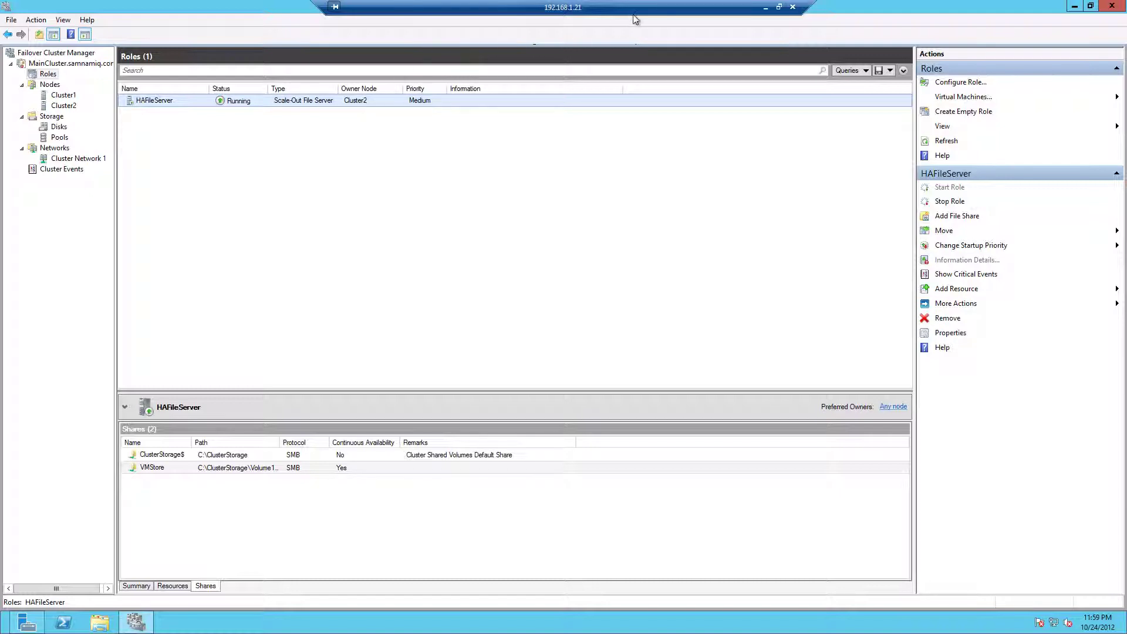
left_click(766, 8)
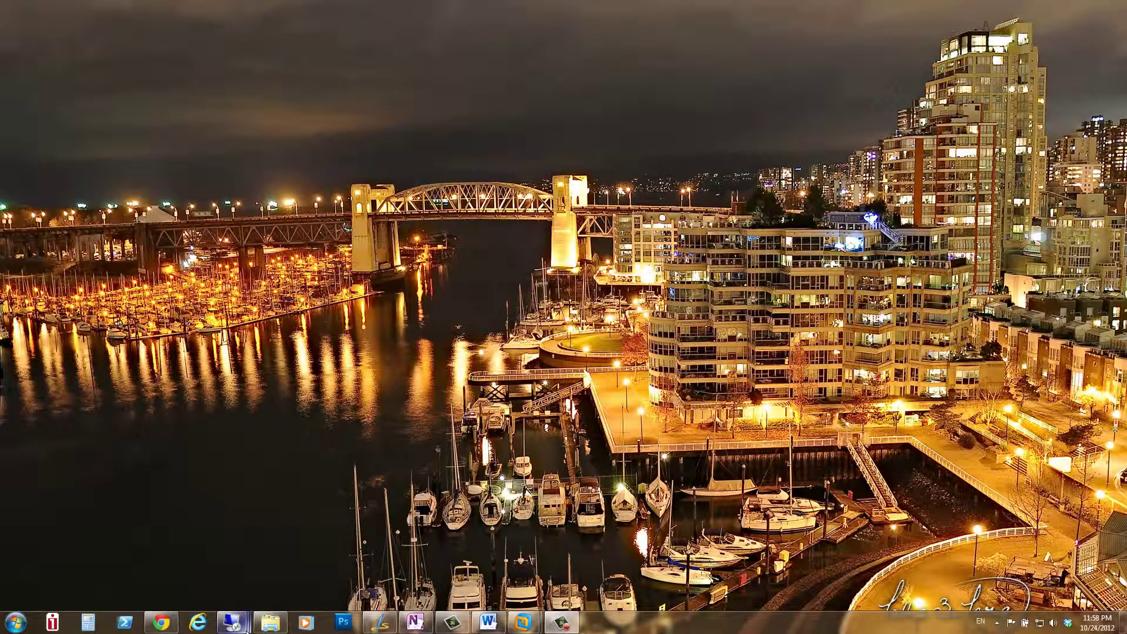
mouse_move(245, 624)
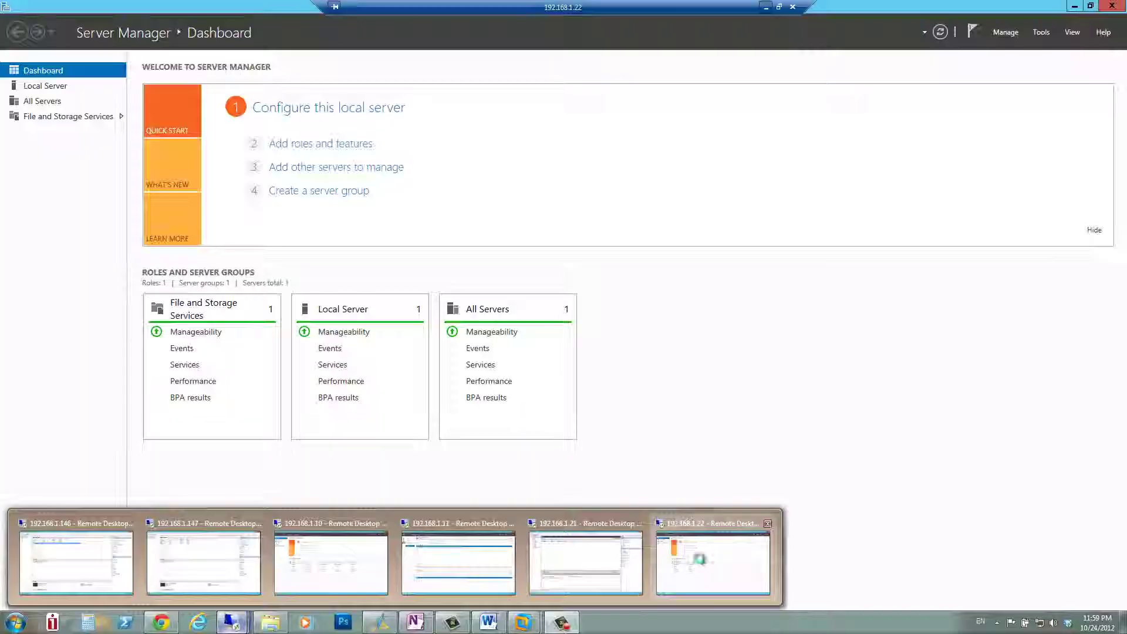
left_click(693, 546)
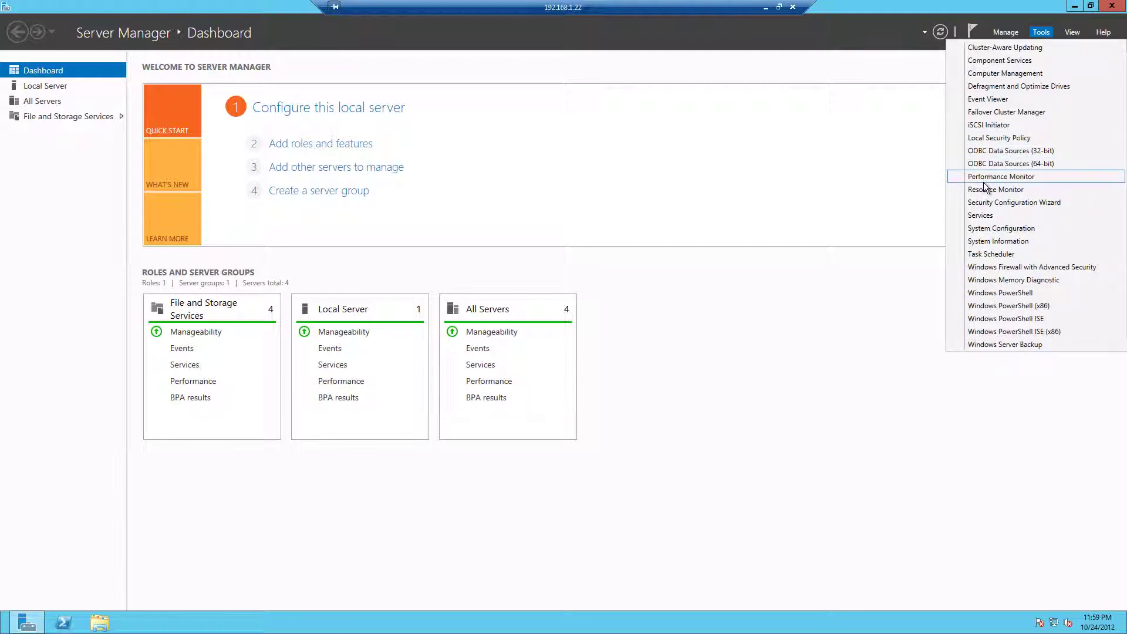
left_click(988, 113)
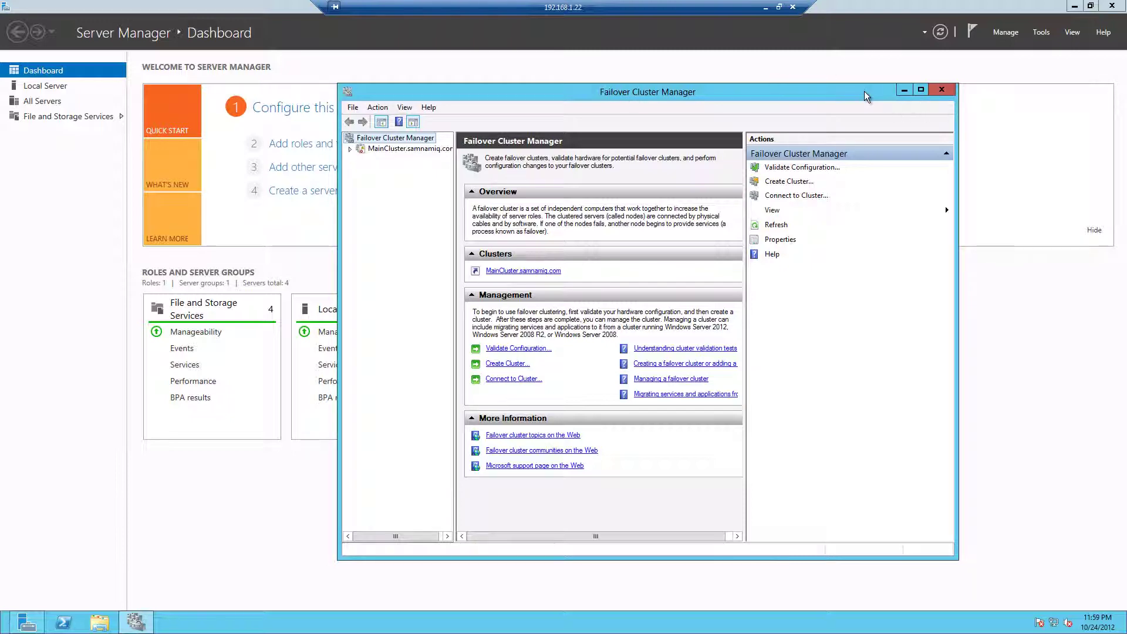
left_click(920, 89)
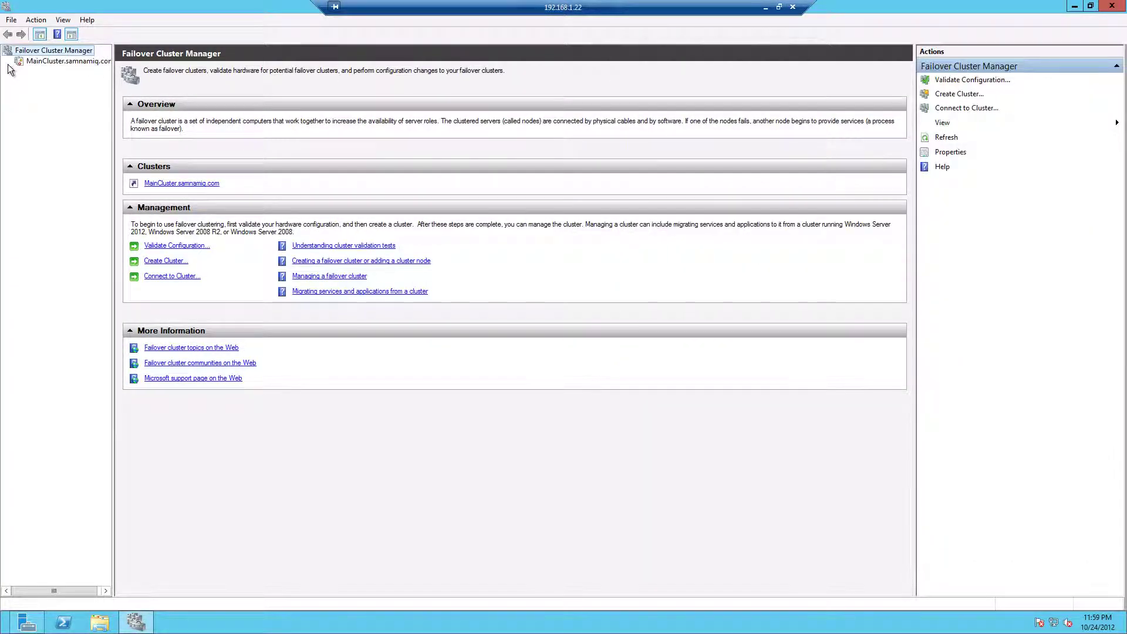
Expand the nodes and storage of MainCluster, and examine the owner node and summary of the HAFileServer role.
left_click(19, 84)
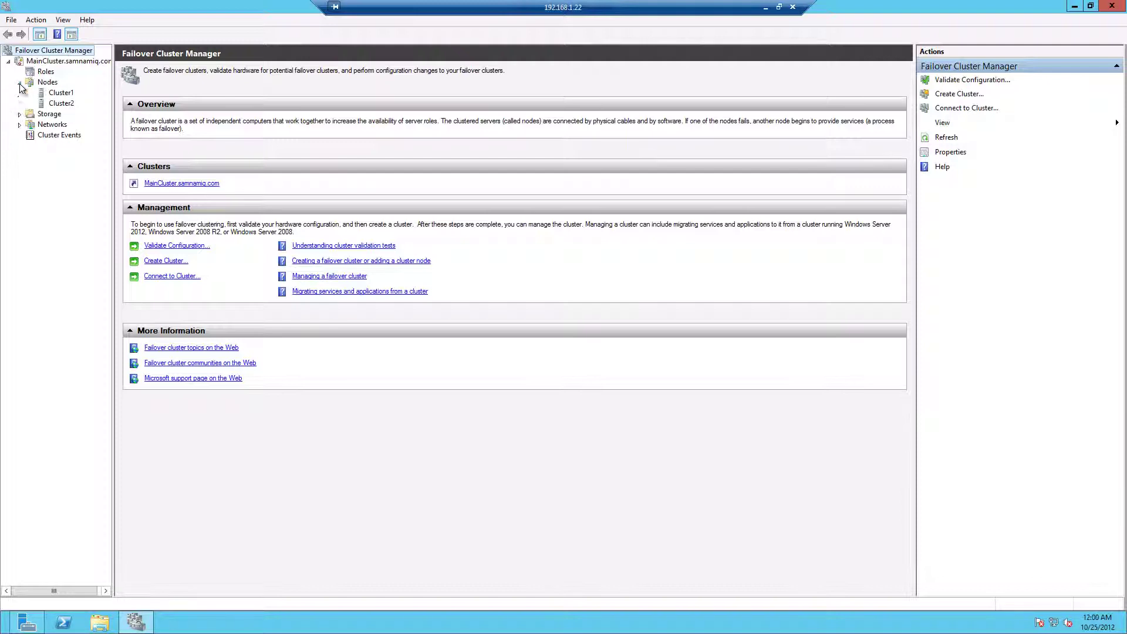
left_click(20, 115)
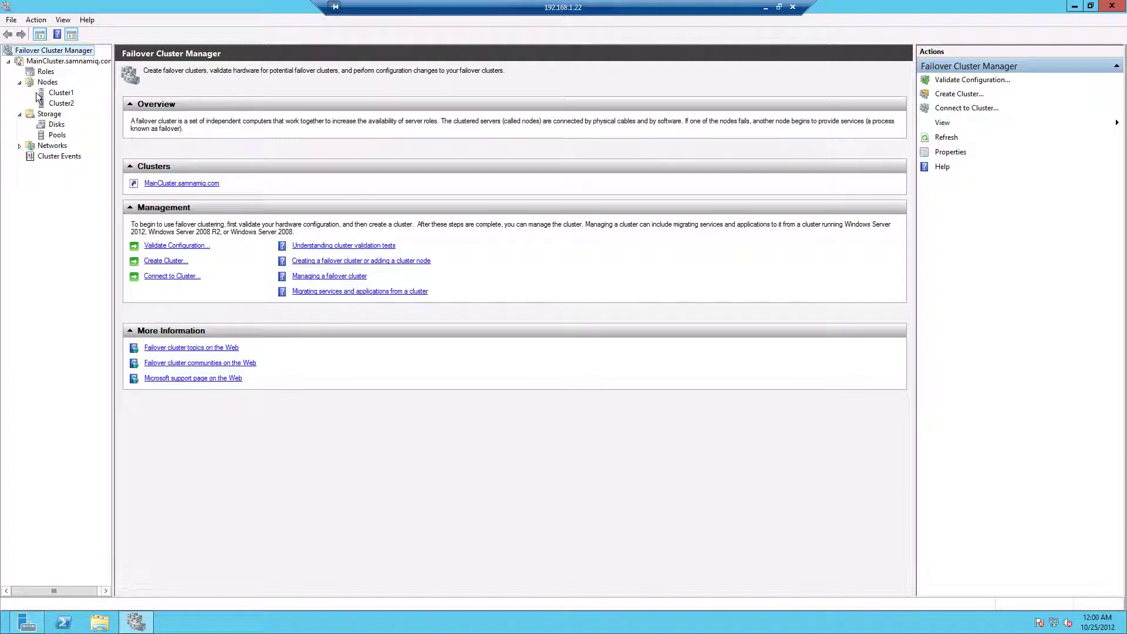
left_click(45, 72)
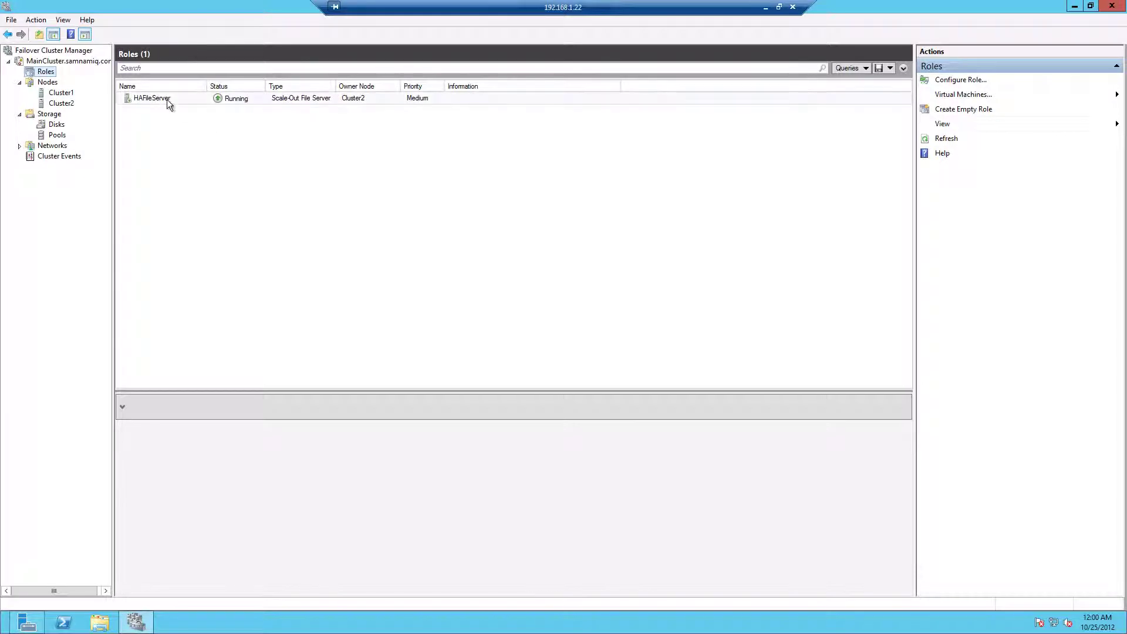
left_click(361, 99)
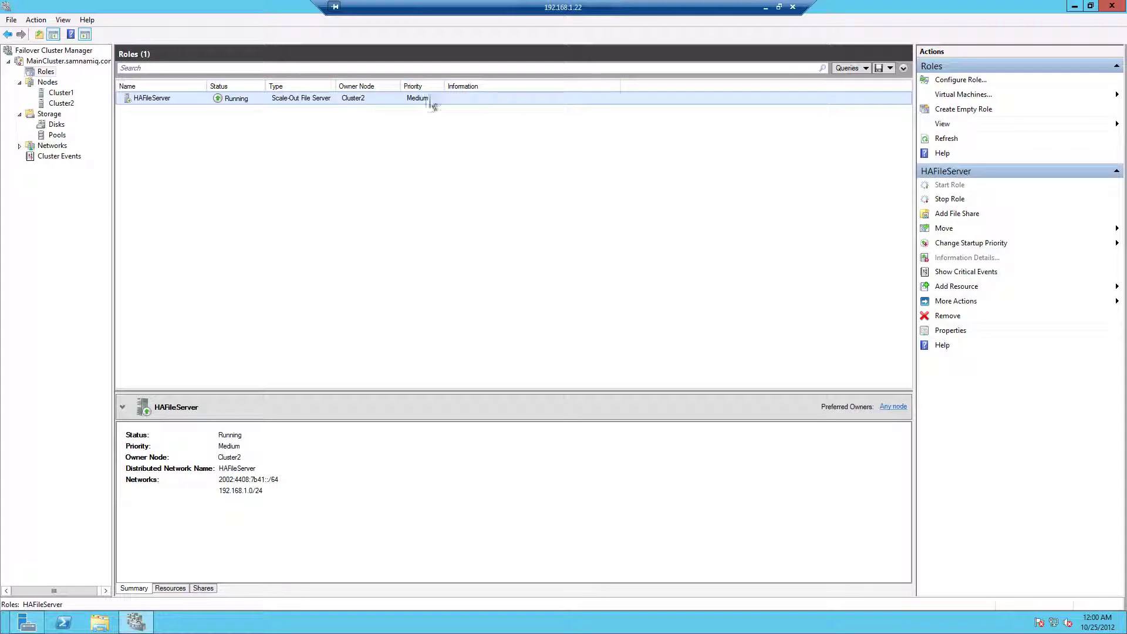
Return to the 192.168.1.21 remote desktop session, take it out of full screen and move its window aside on the desktop.
left_click(765, 8)
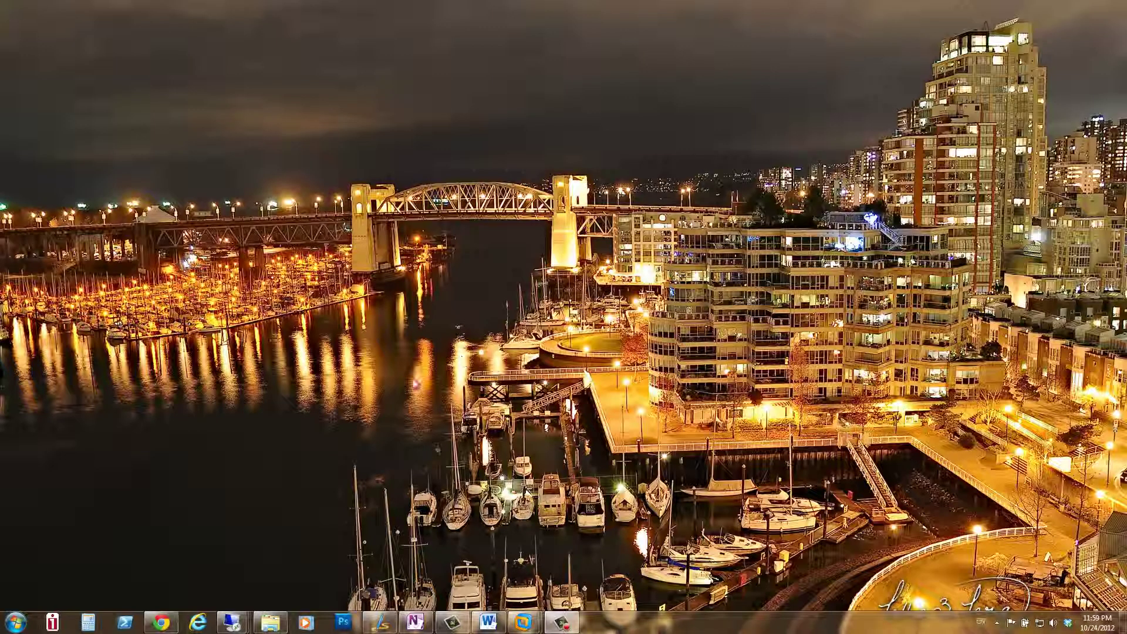
mouse_move(237, 627)
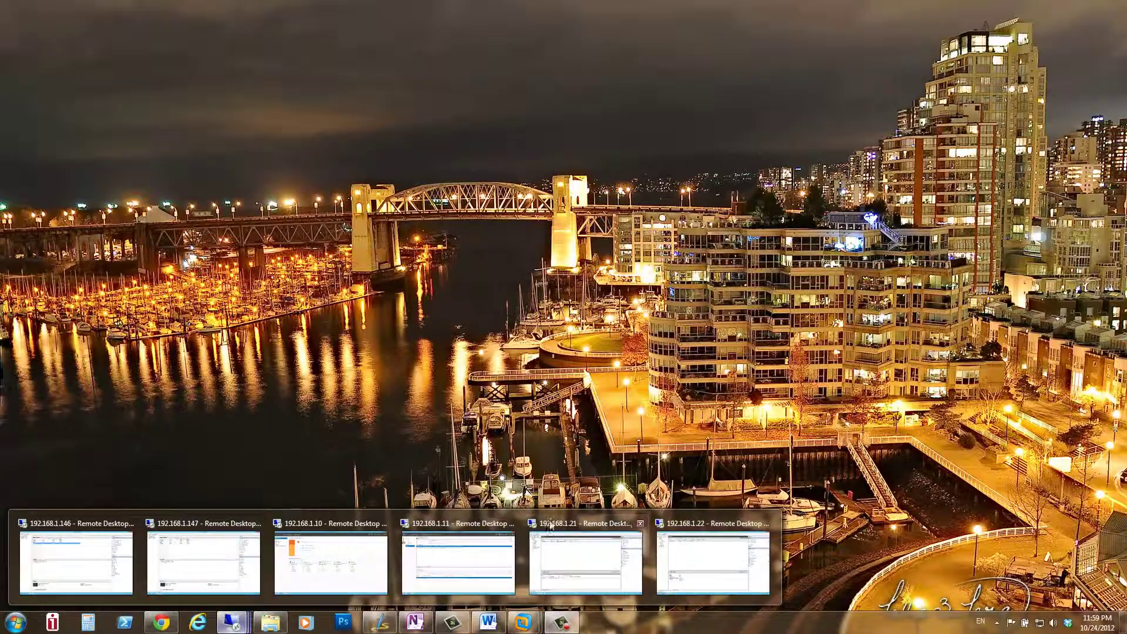
mouse_move(562, 549)
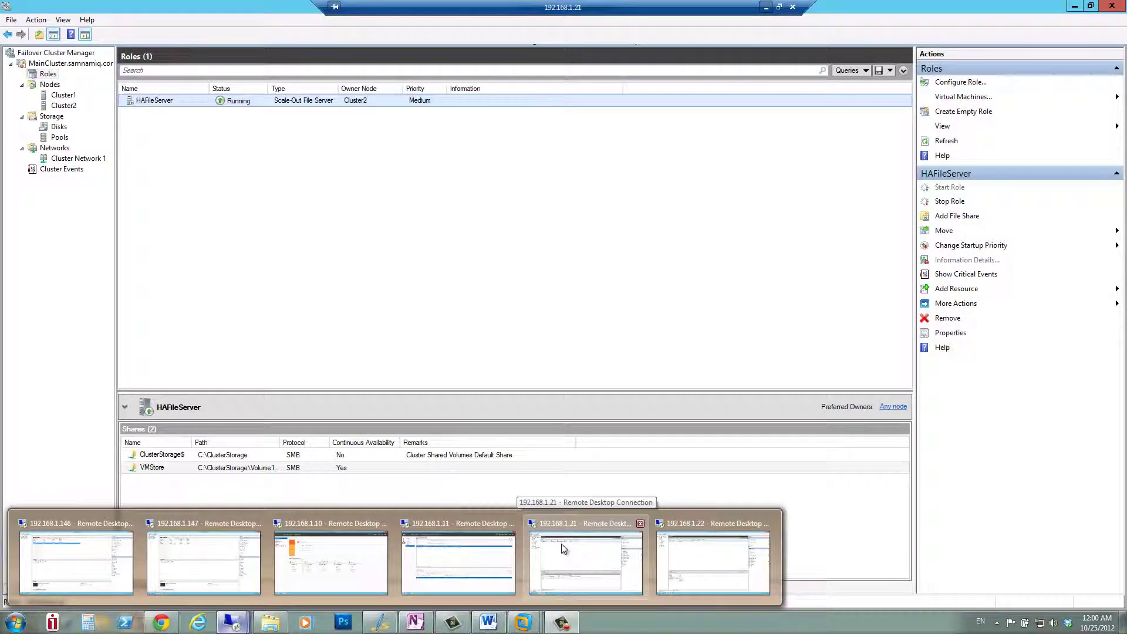
left_click(562, 549)
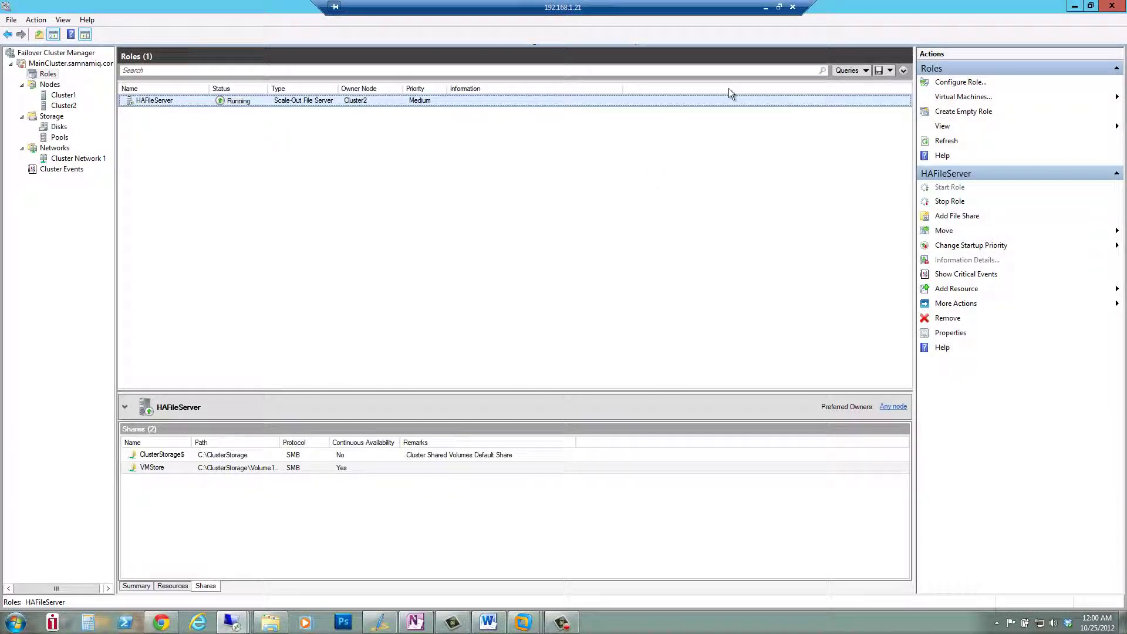
left_click(779, 10)
left_click_drag(626, 75, 989, 251)
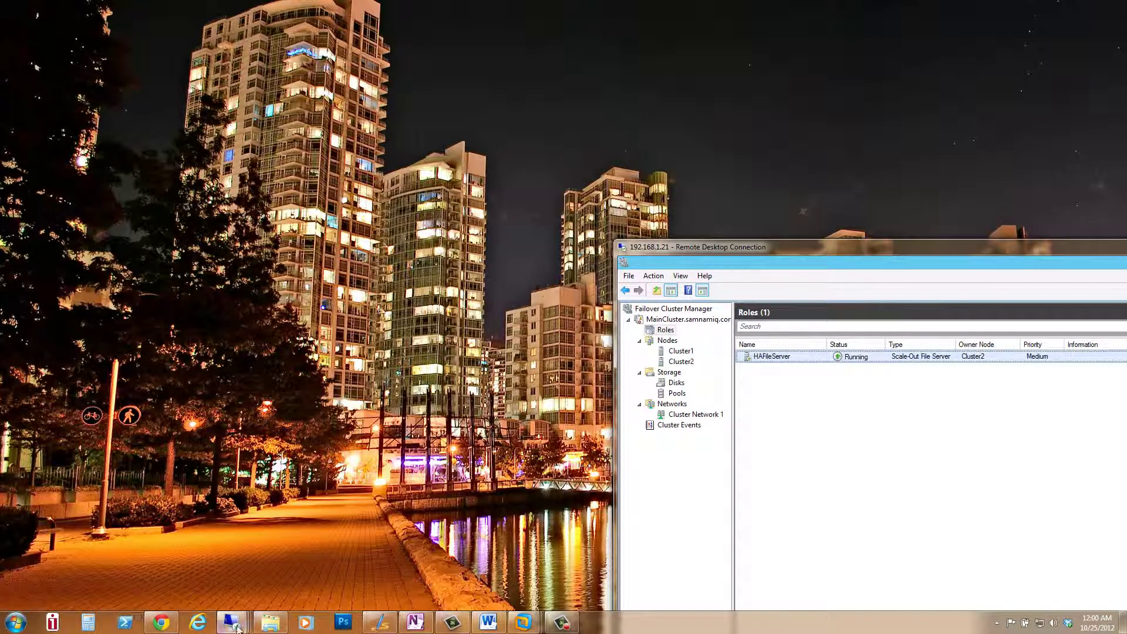
Switch to the 192.168.1.146 Hyper-V Manager session, take it out of full screen and move its window aside on the desktop.
mouse_move(234, 625)
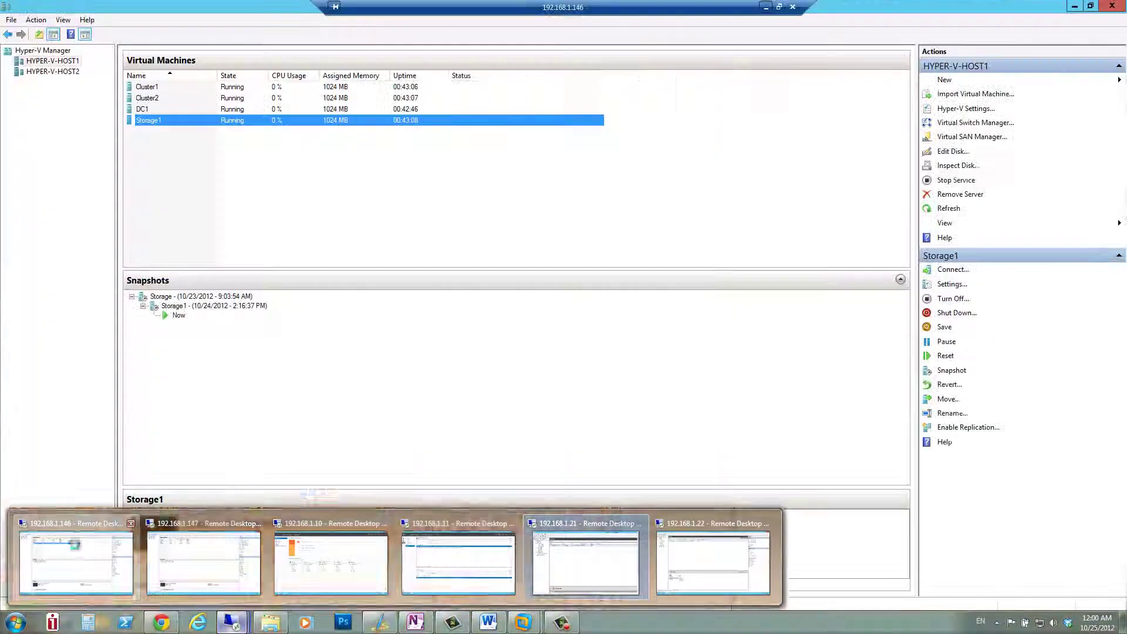
left_click(75, 545)
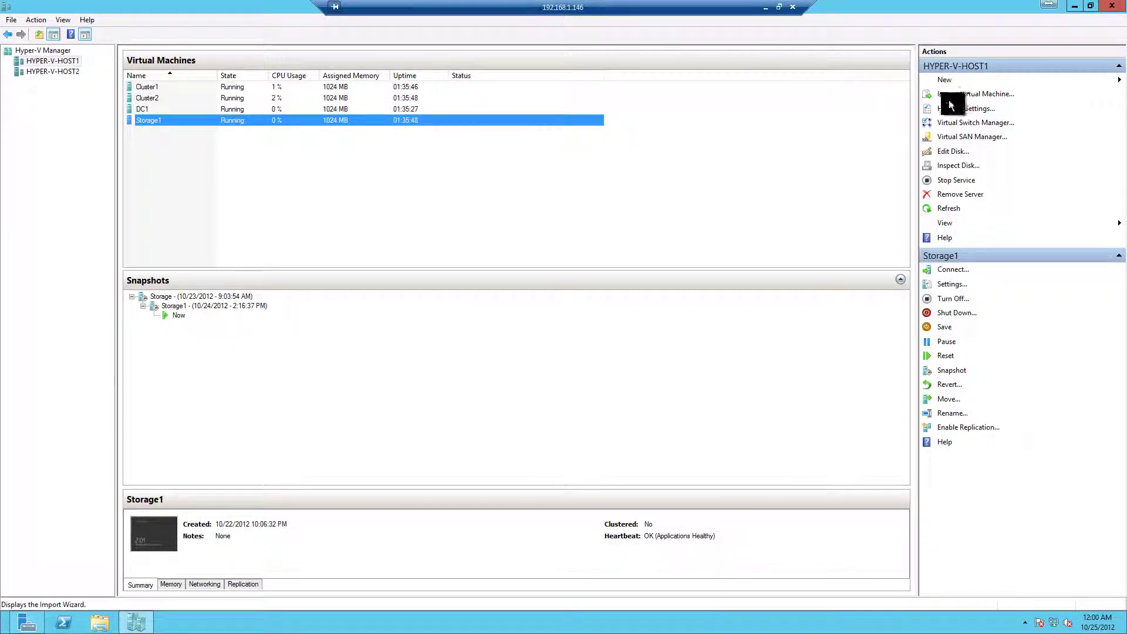
left_click(778, 7)
left_click_drag(676, 81, 1061, 113)
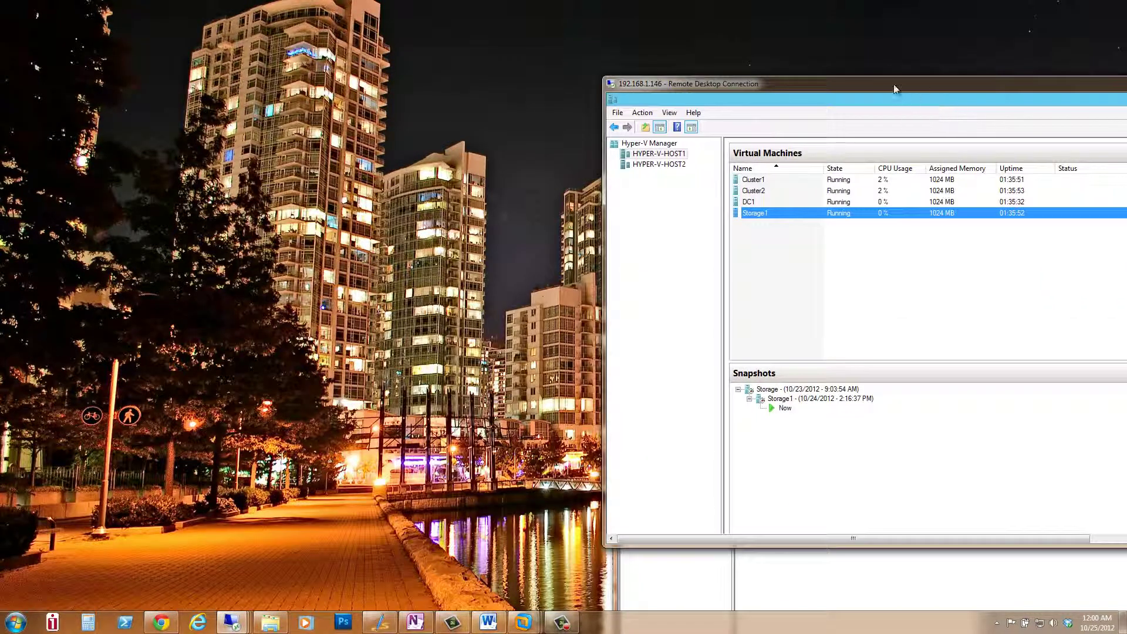
Move the 192.168.1.146 remote desktop window fully onto the desktop, keeping its Hyper-V Manager maximized.
left_click_drag(880, 85, 709, 51)
double_click(703, 65)
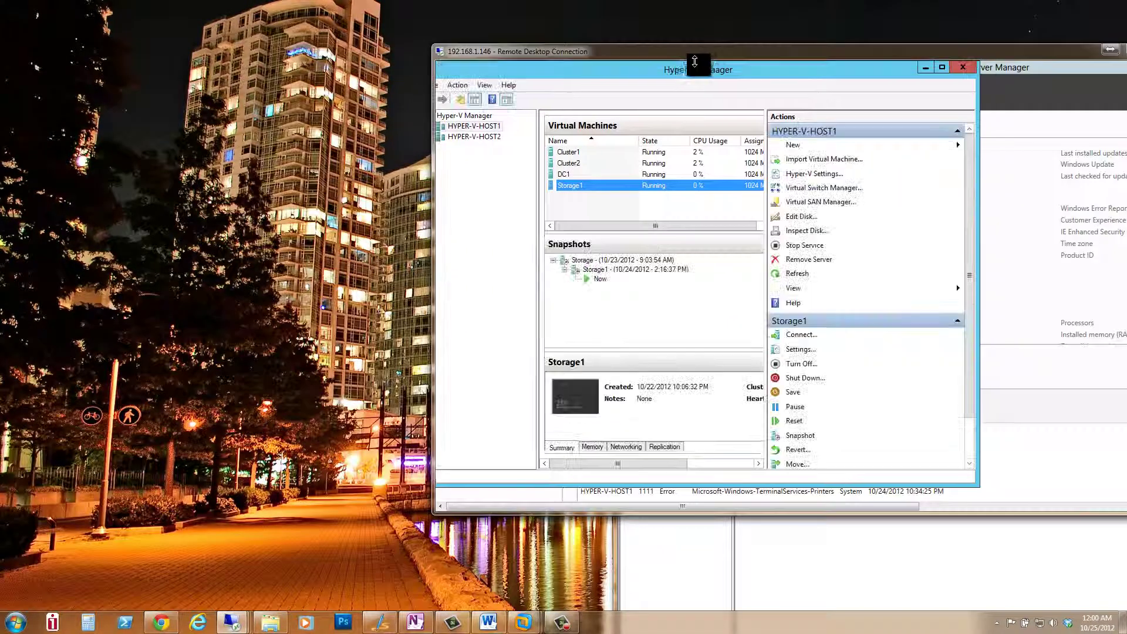
double_click(752, 71)
left_click_drag(737, 55, 565, 39)
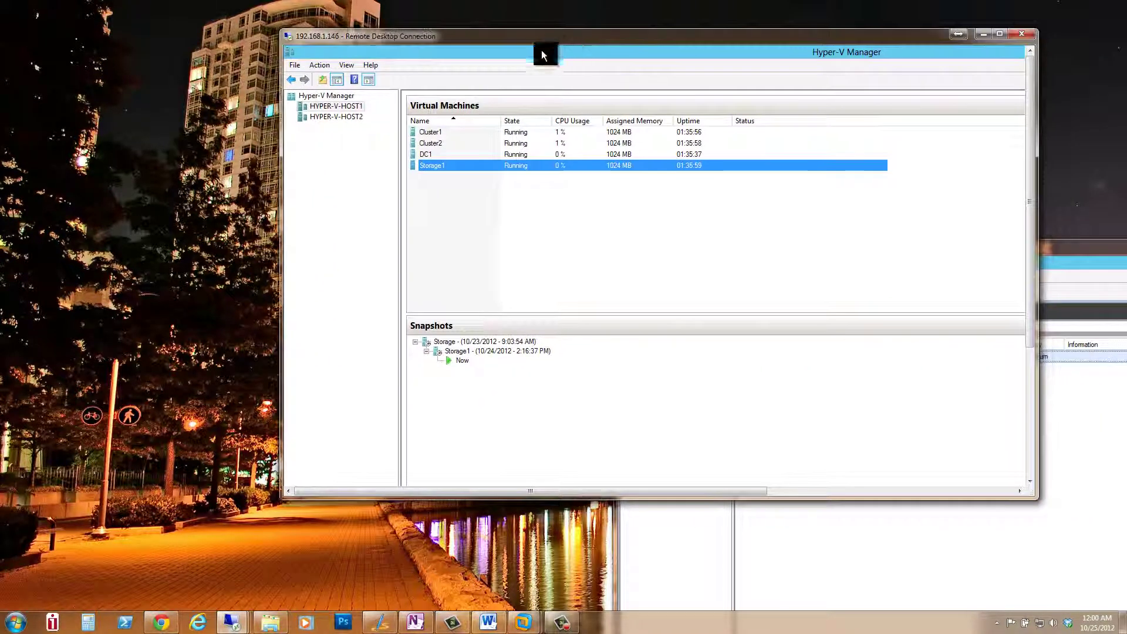
Open the Cluster2 virtual machine's settings and select Not connected as its network adapter's virtual switch, without applying it.
left_click(435, 148)
right_click(434, 145)
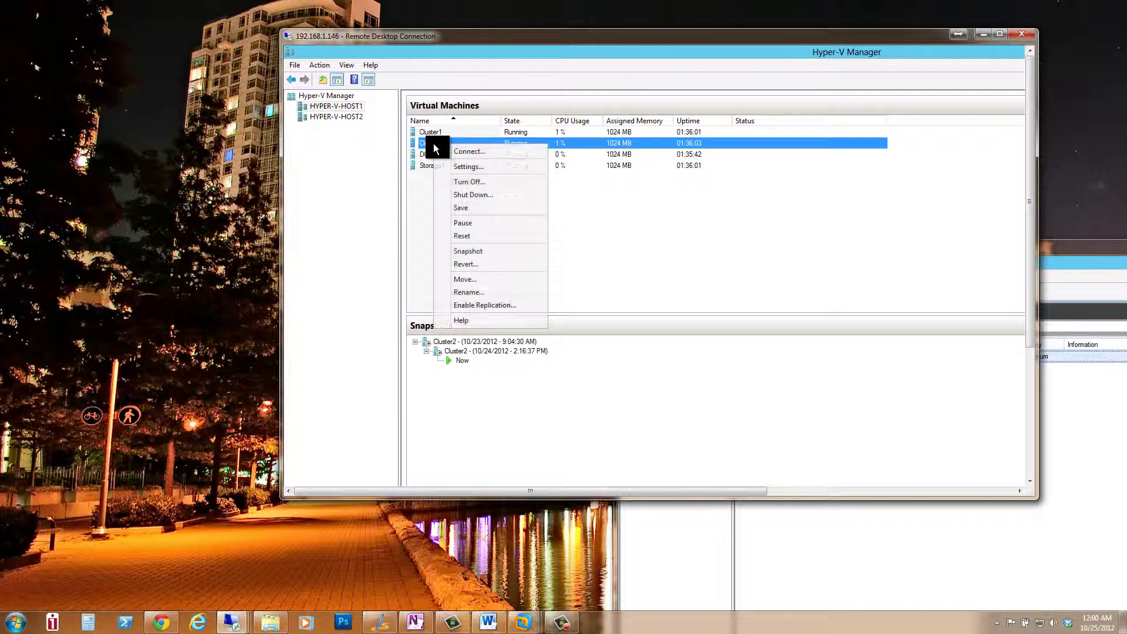
left_click(453, 169)
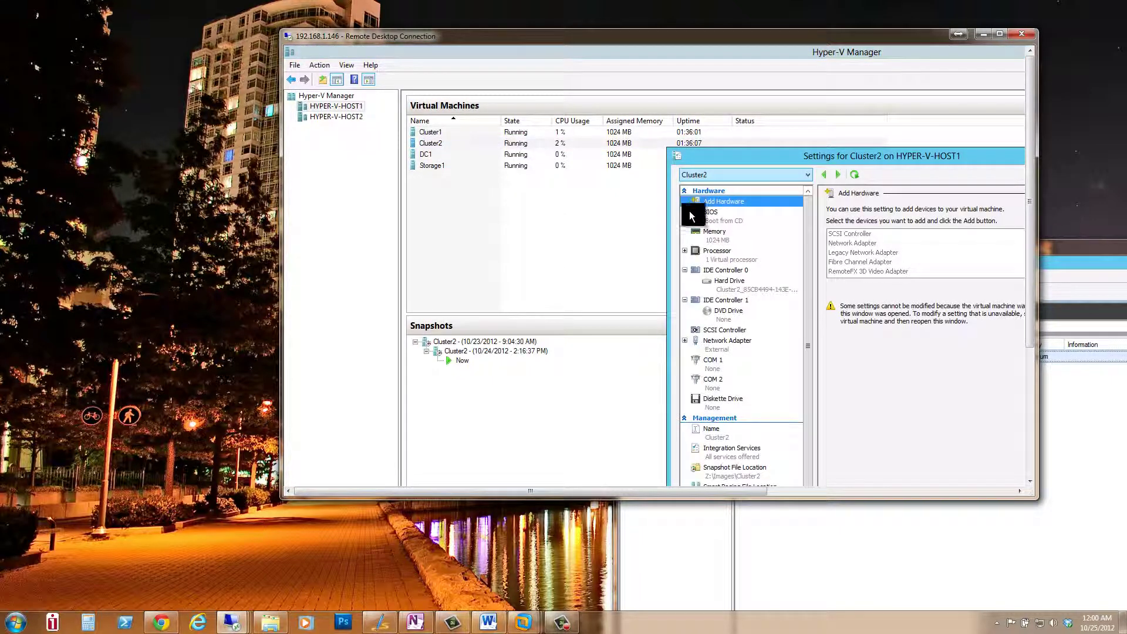
left_click(722, 348)
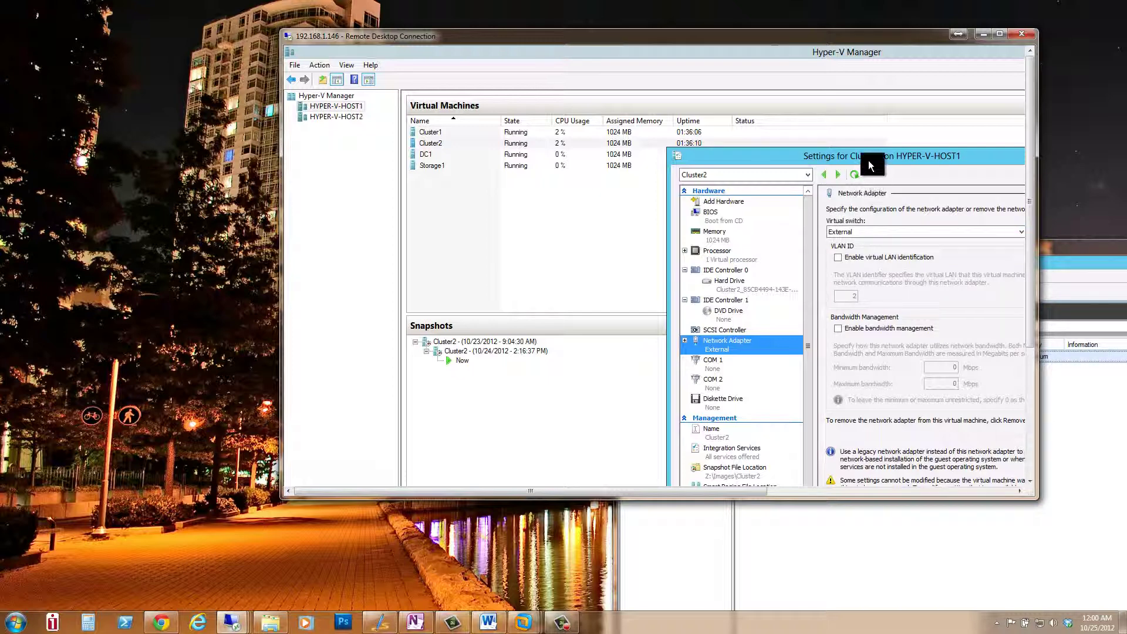
left_click_drag(864, 160, 717, 87)
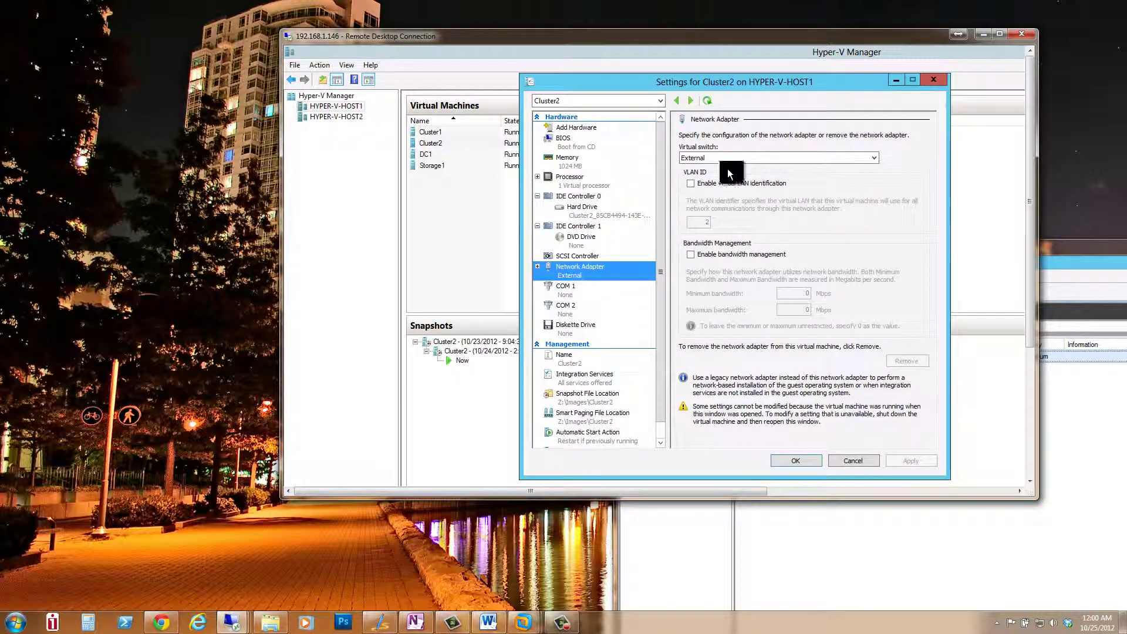
left_click(702, 157)
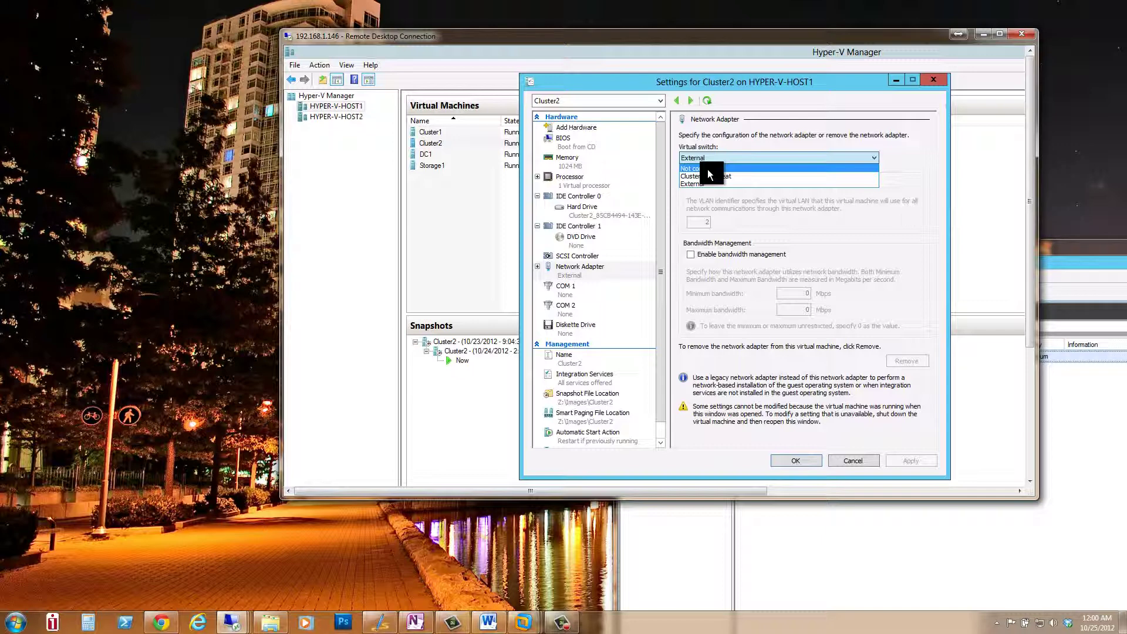
left_click(708, 169)
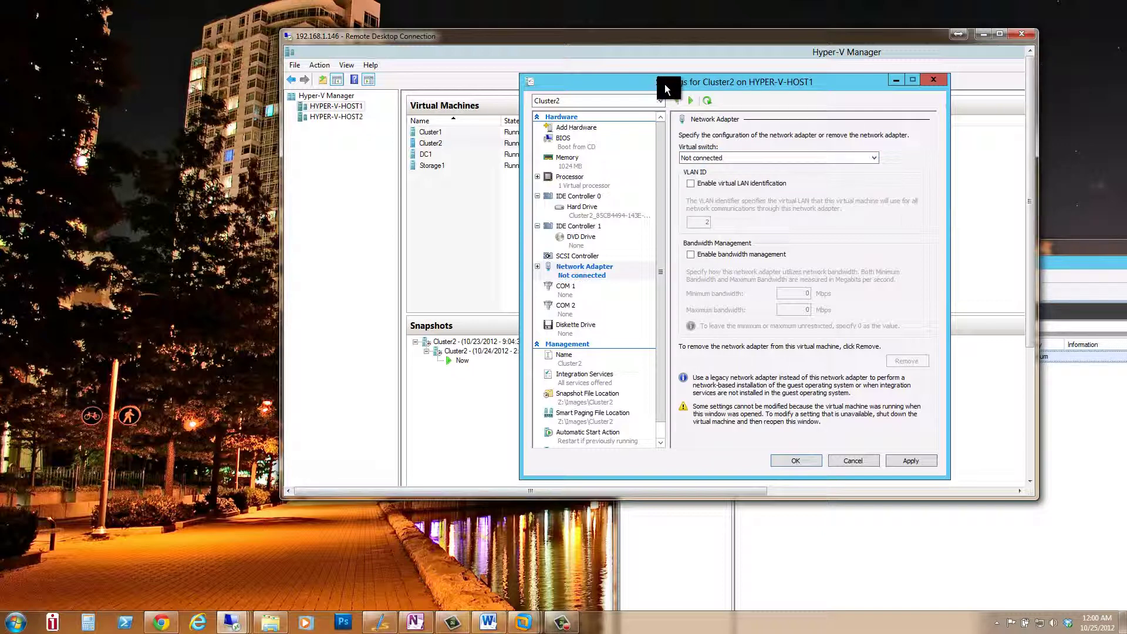
Reposition the Cluster2 settings dialog and shift the 192.168.1.146 remote desktop window aside on the desktop.
left_click_drag(666, 88, 693, 91)
left_click(719, 160)
left_click_drag(694, 89, 715, 92)
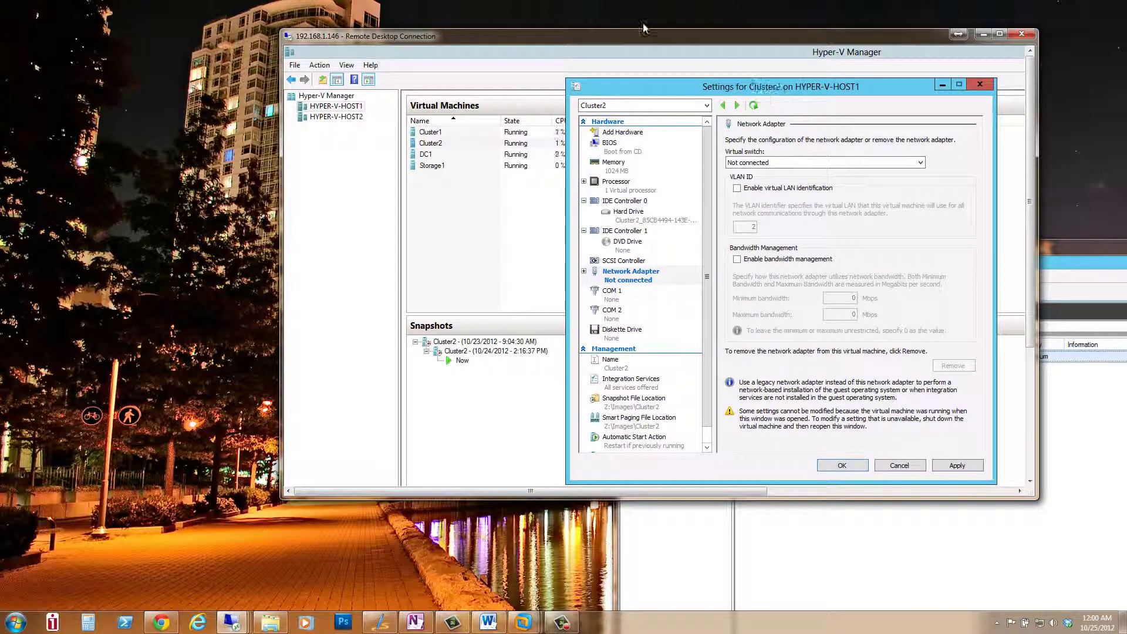
left_click_drag(643, 37, 924, 104)
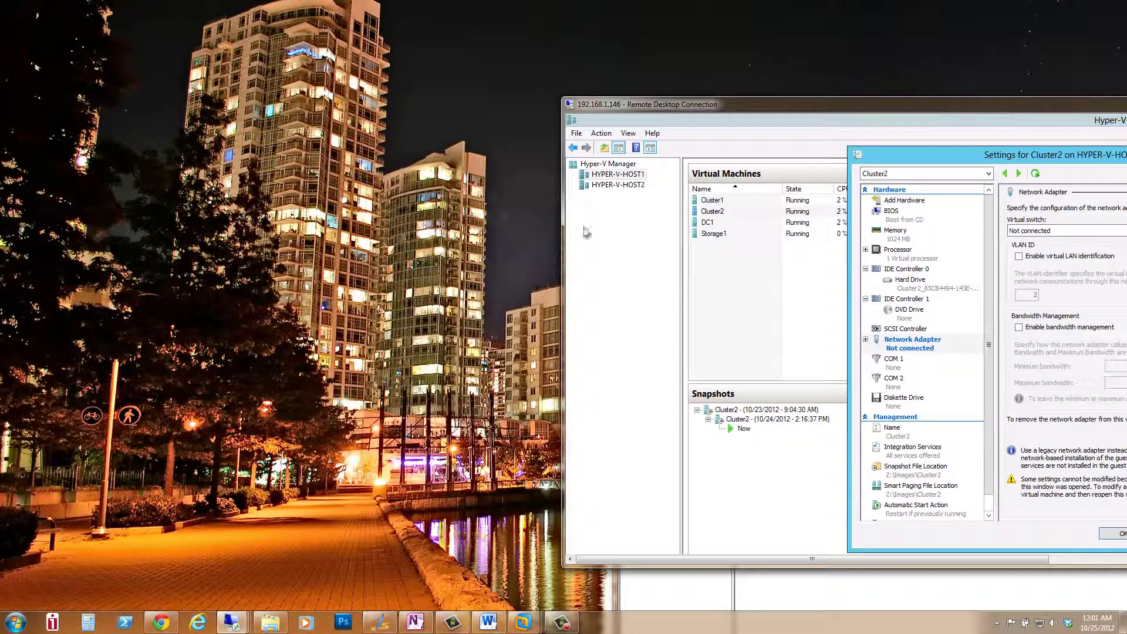
Switch to the 192.168.1.147 remote desktop session and open the laptop's network shares in File Explorer.
left_click(232, 622)
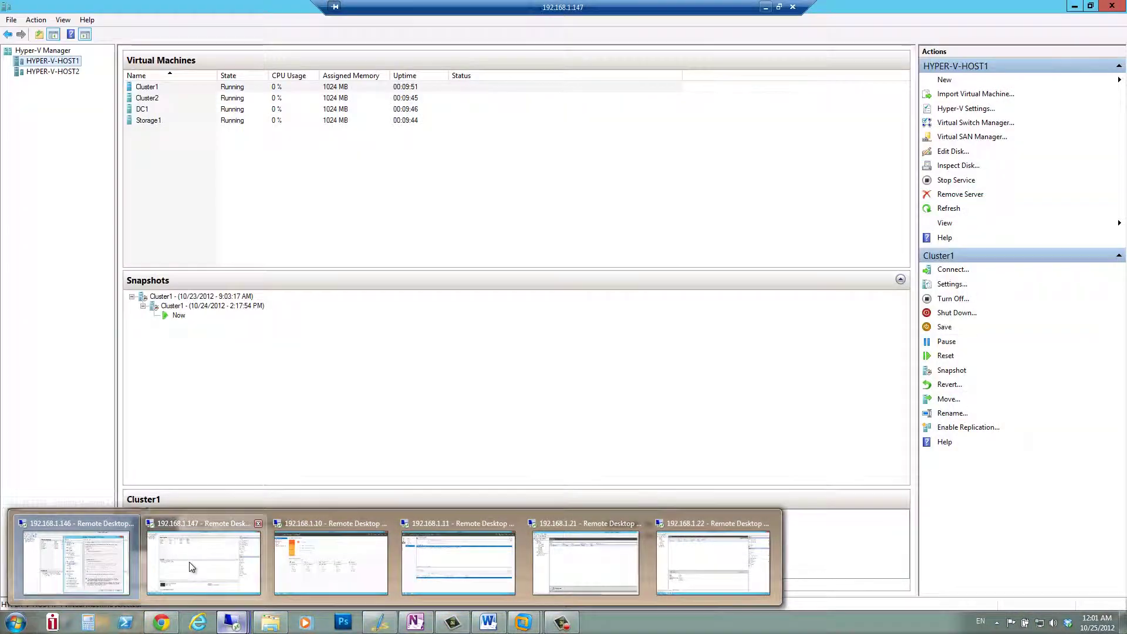
left_click(203, 560)
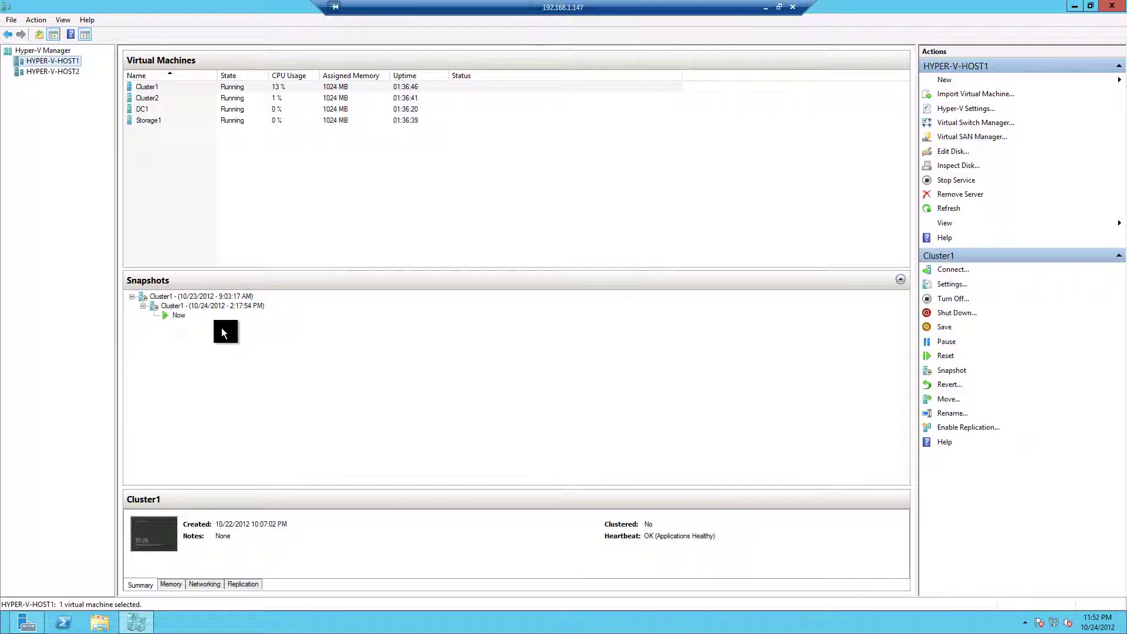
left_click(97, 622)
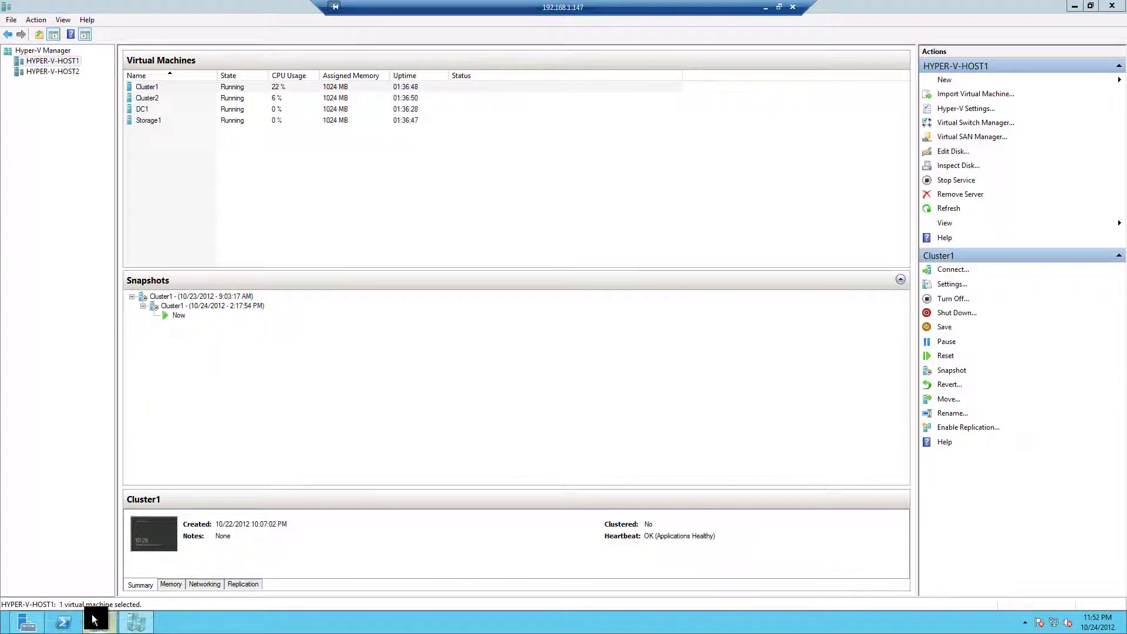
left_click(216, 175)
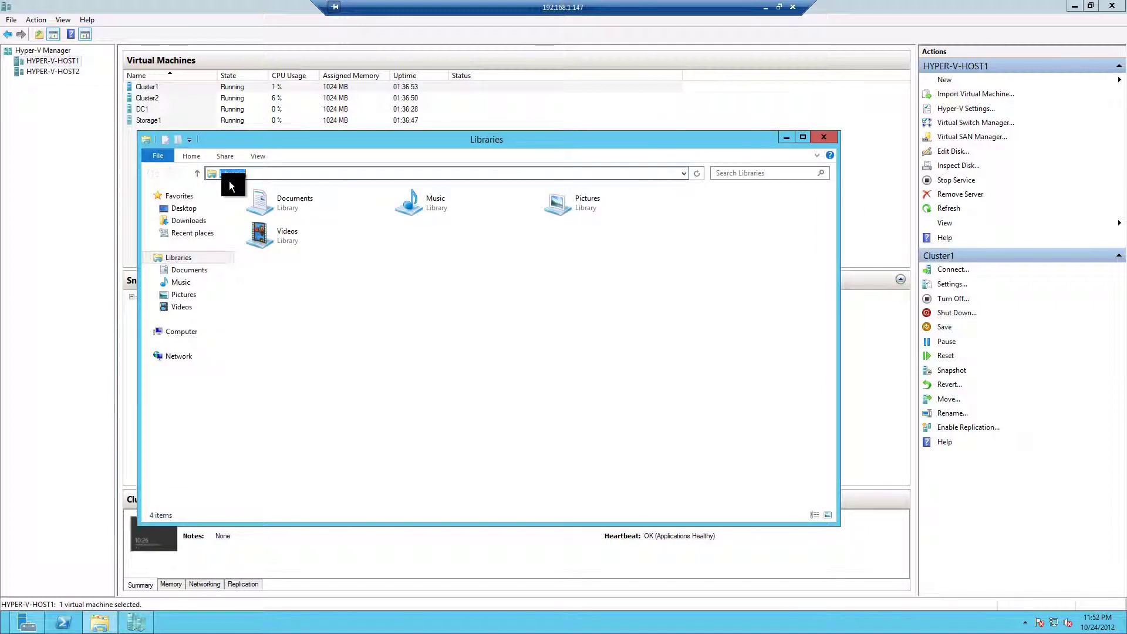
type("\\\\lap")
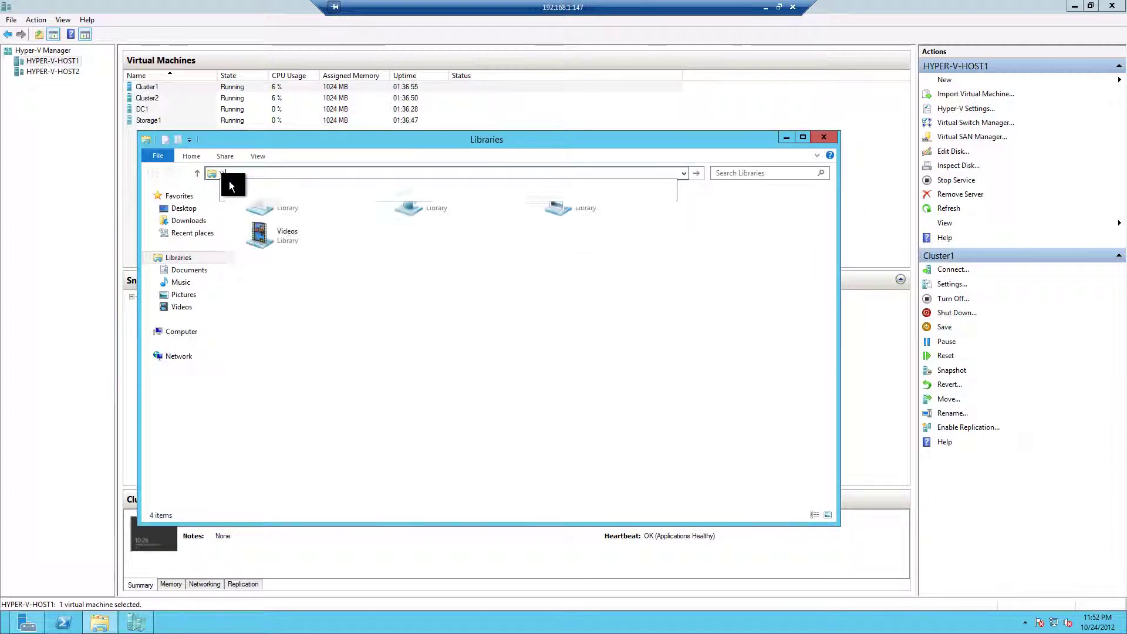
type("top")
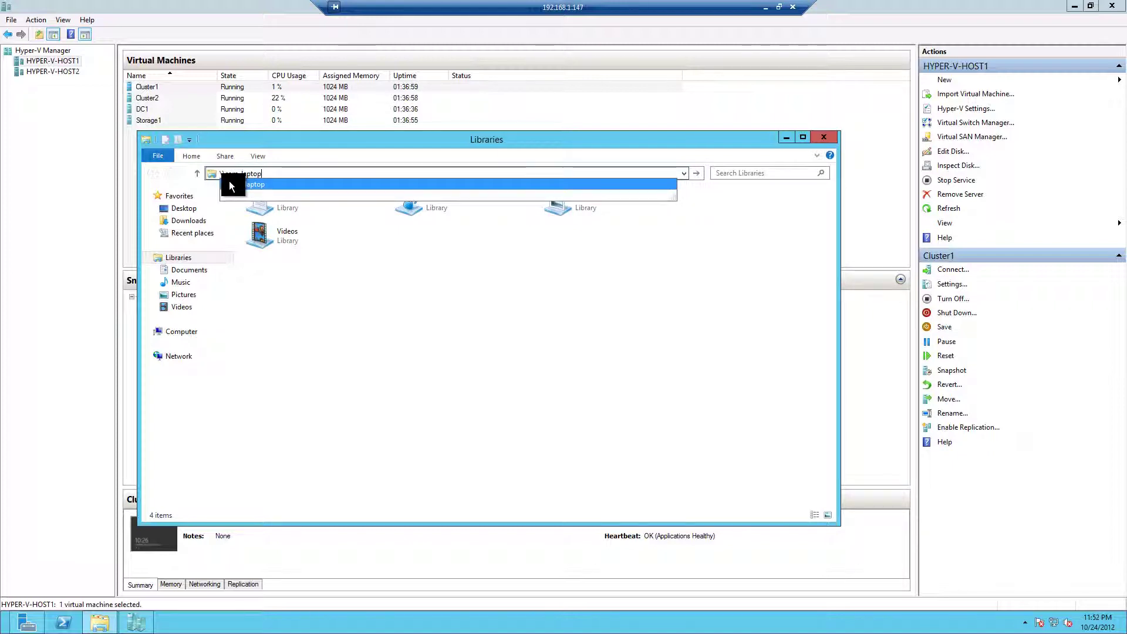
left_click(230, 186)
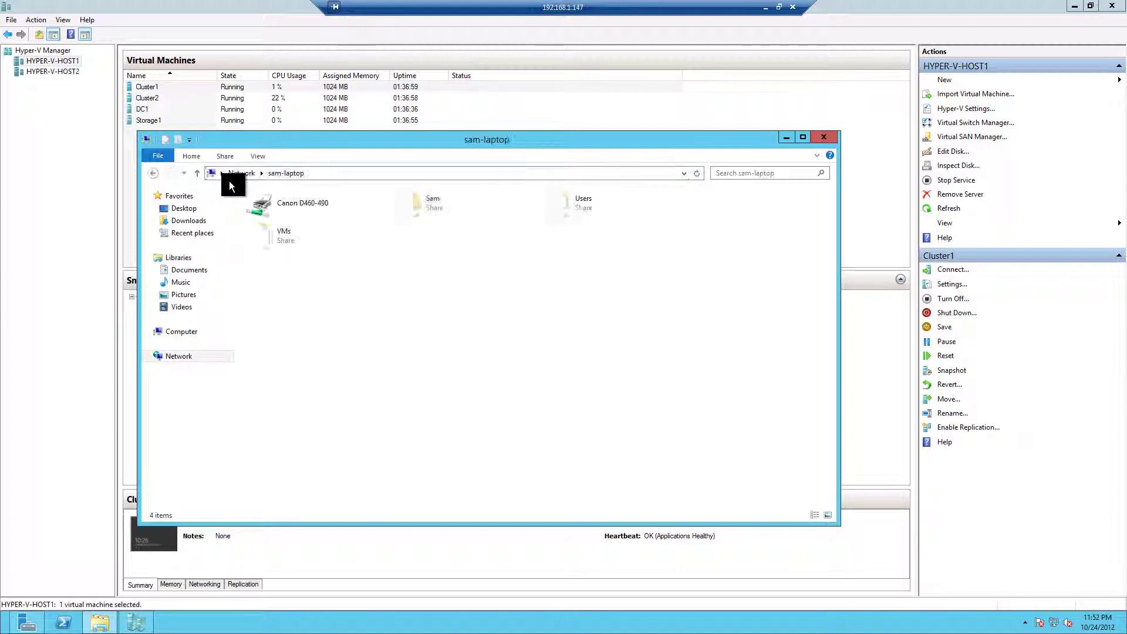
Open the windows server 2012 folder on the laptop's shared Desktop, select its disc image and move the window aside.
double_click(408, 210)
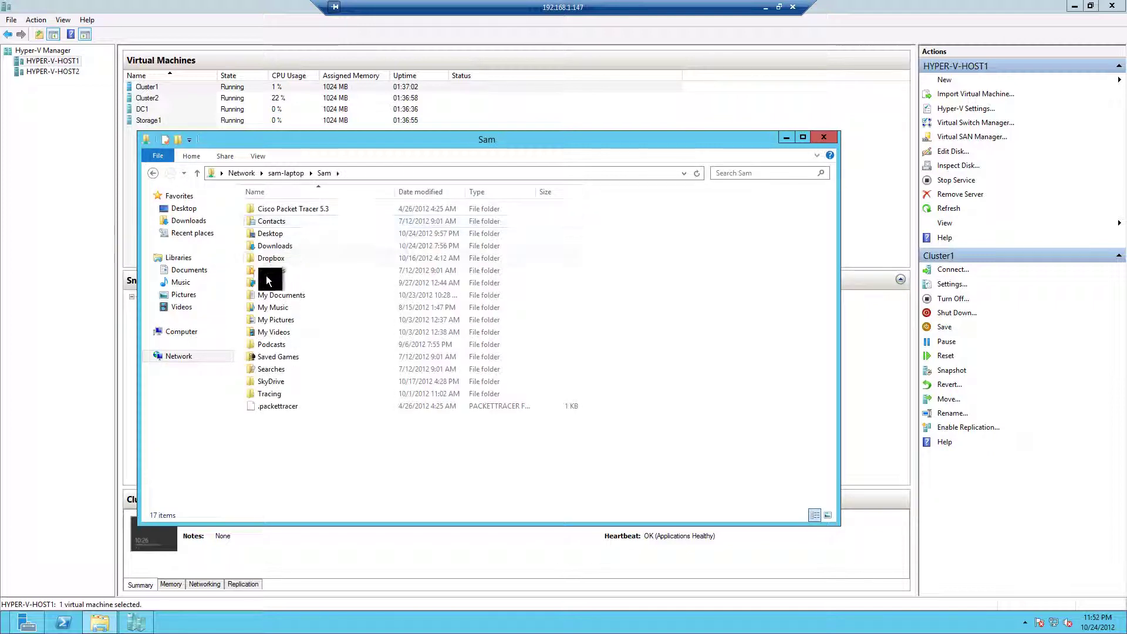
double_click(262, 233)
double_click(274, 269)
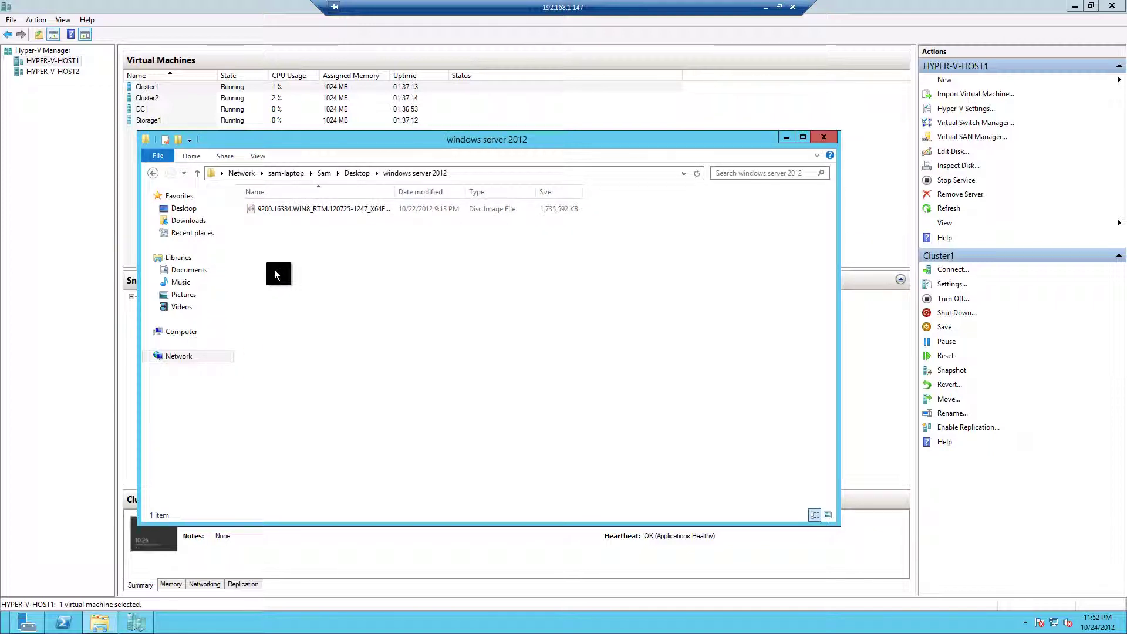
left_click(298, 211)
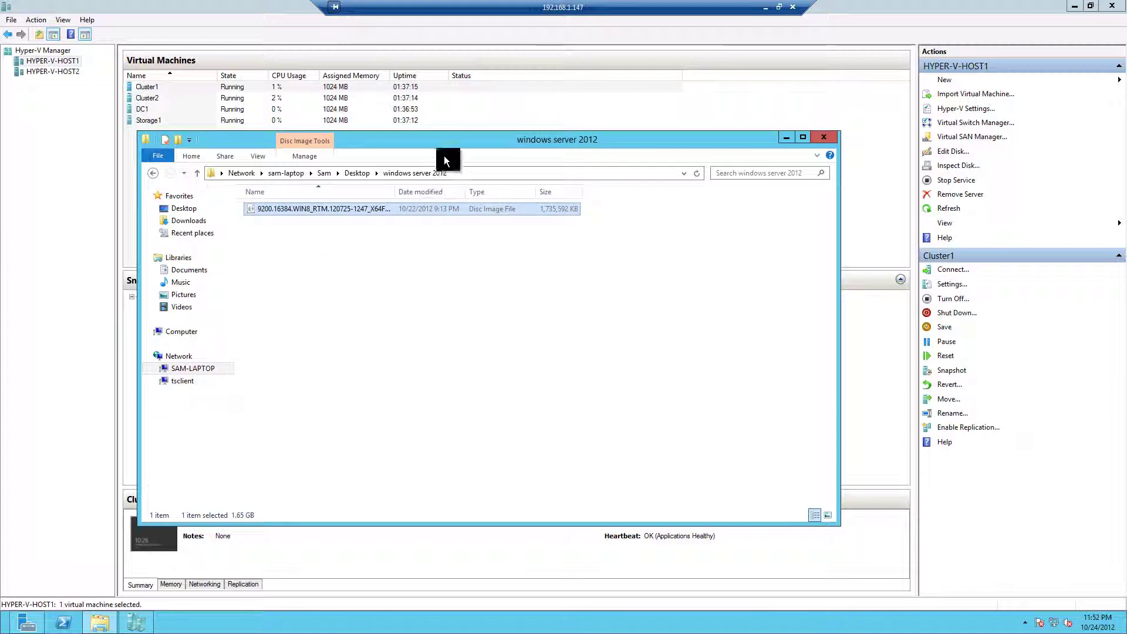
left_click_drag(448, 146, 330, 84)
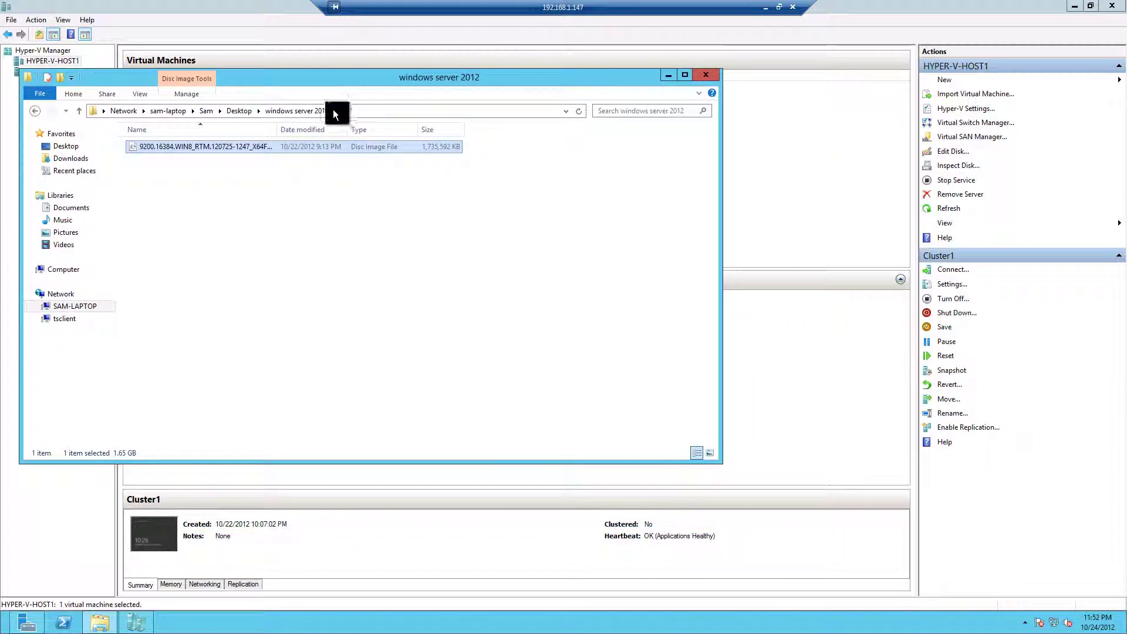
Open \\HAFileServer\VMStore in a second File Explorer window and place it beside the windows server 2012 folder.
right_click(100, 622)
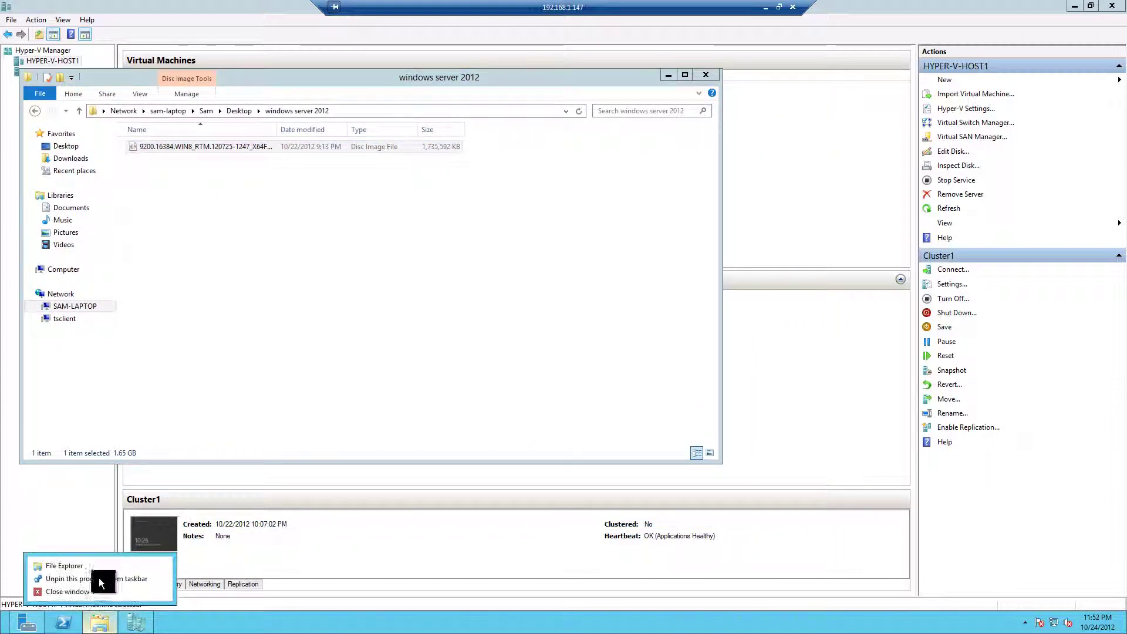
left_click(80, 565)
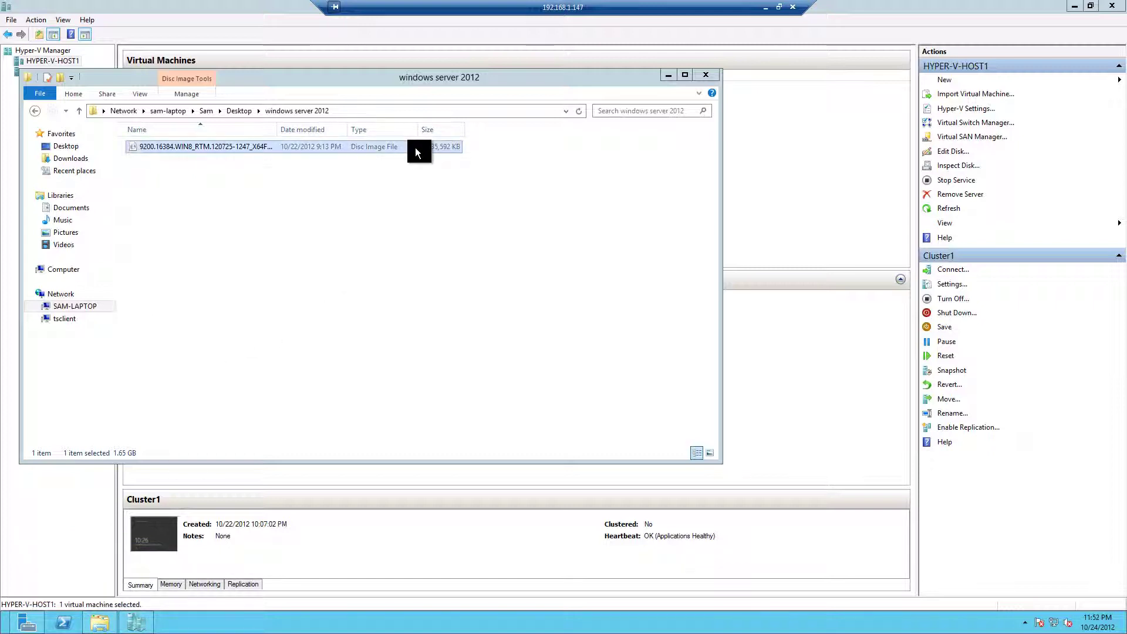
left_click(125, 126)
right_click(125, 127)
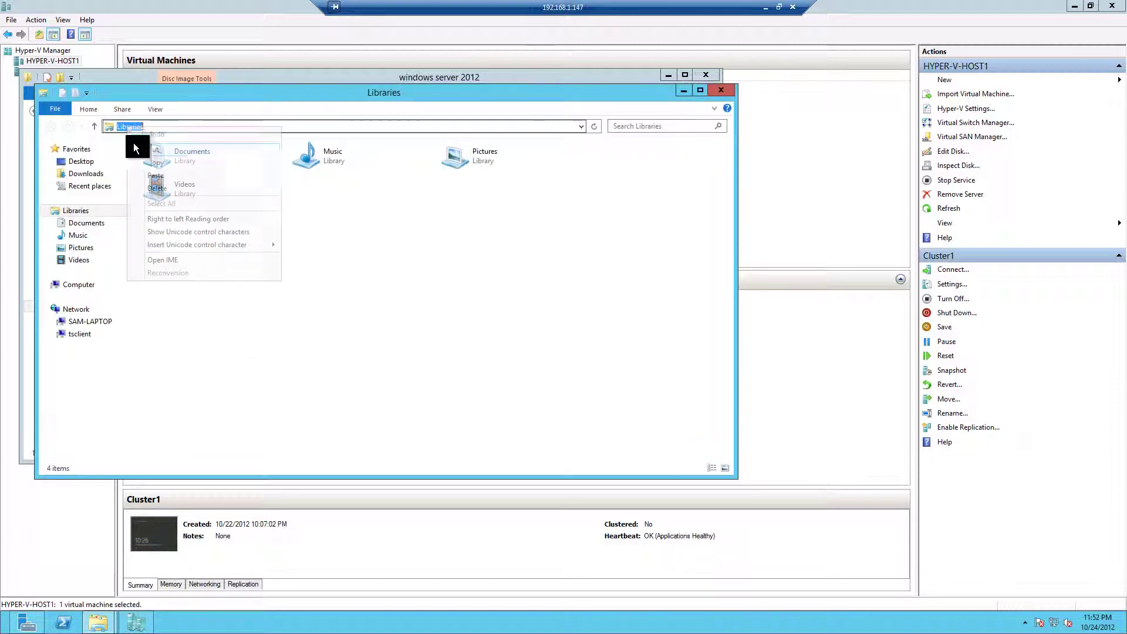
left_click(141, 174)
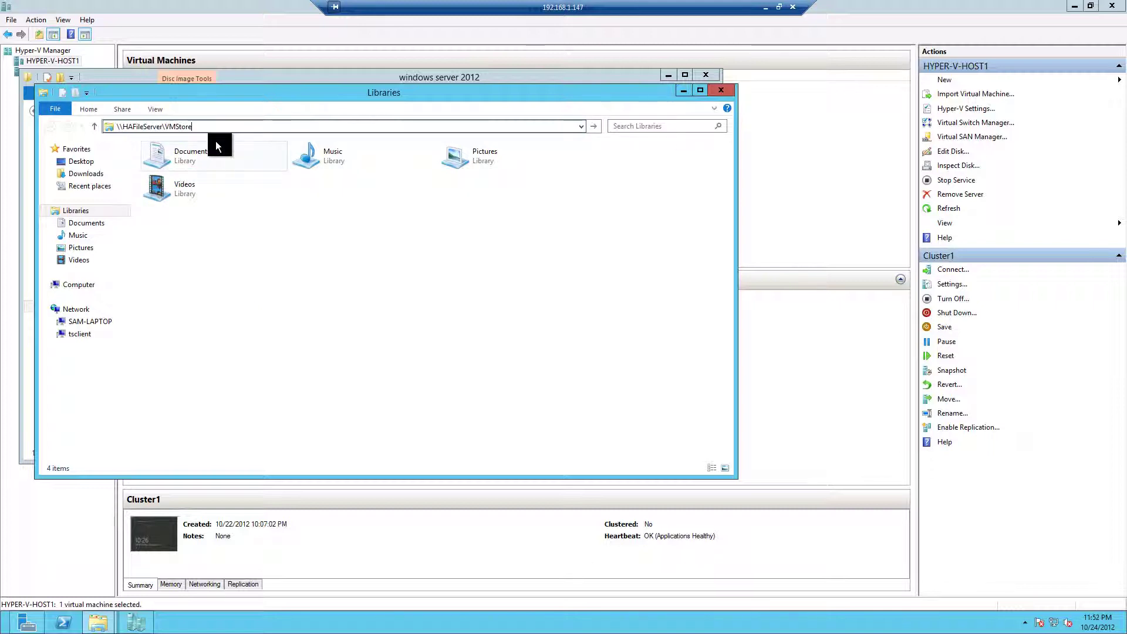
key("Return")
left_click_drag(199, 92, 545, 100)
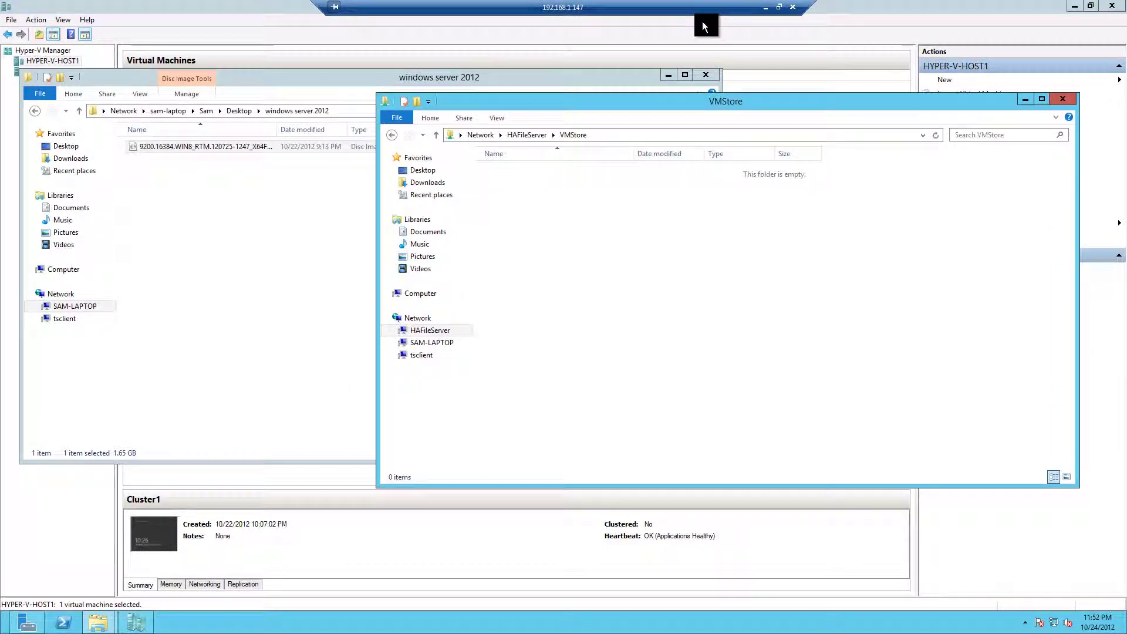
Take the 192.168.1.147 session out of full screen and arrange both folders and the Cluster2 settings dialog side by side.
left_click(779, 6)
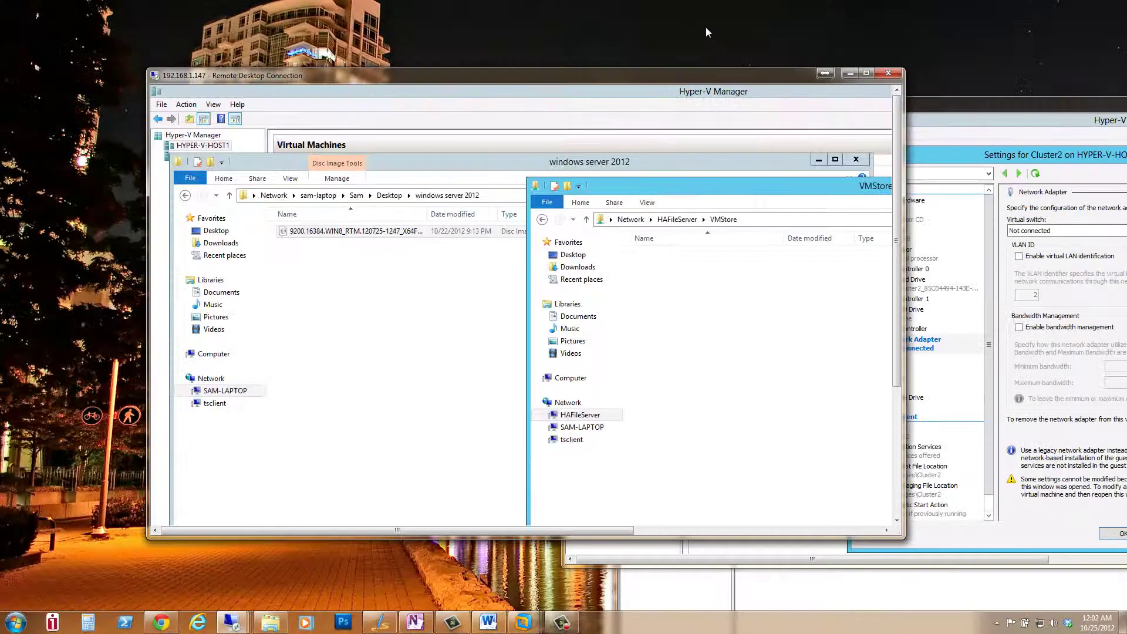
left_click_drag(708, 76, 509, 32)
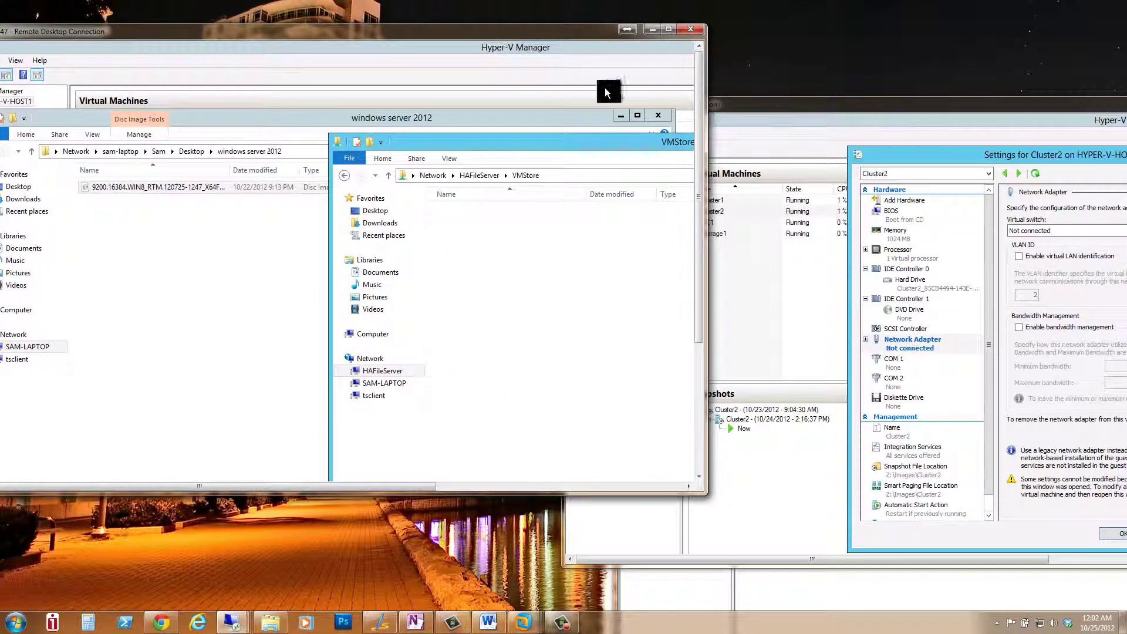
left_click_drag(708, 230, 560, 234)
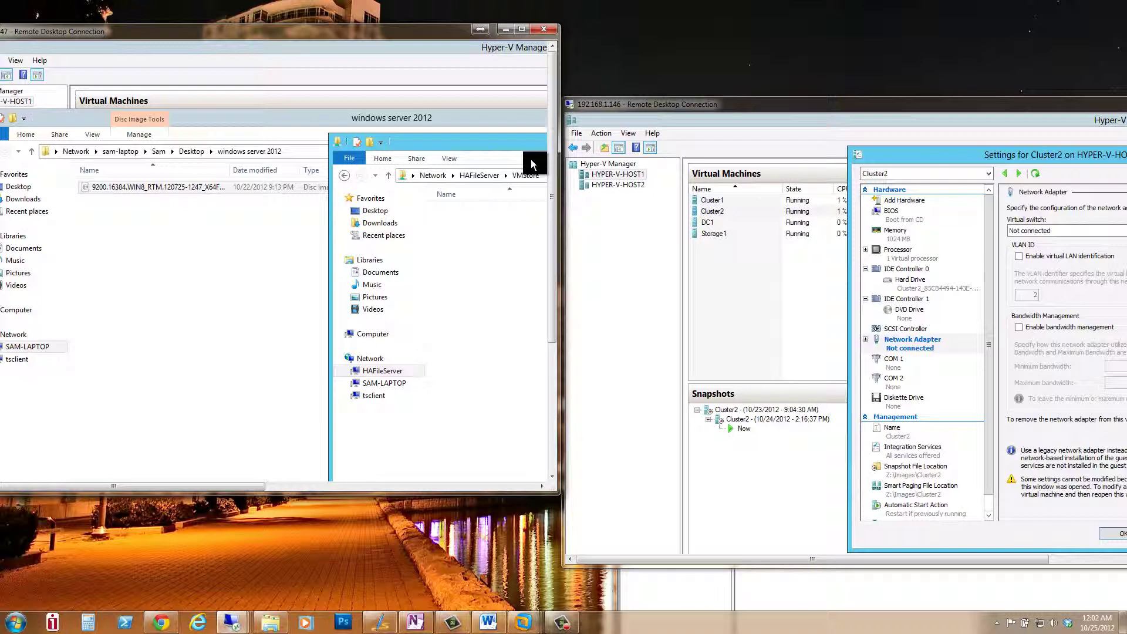
left_click_drag(478, 141, 320, 137)
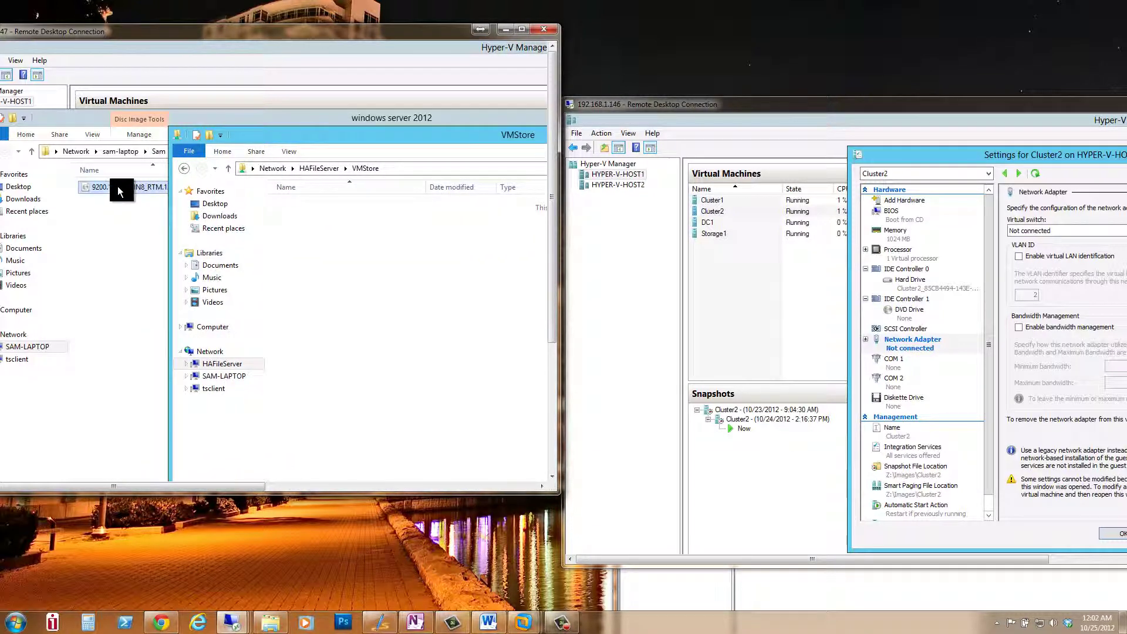
left_click_drag(106, 34, 265, 30)
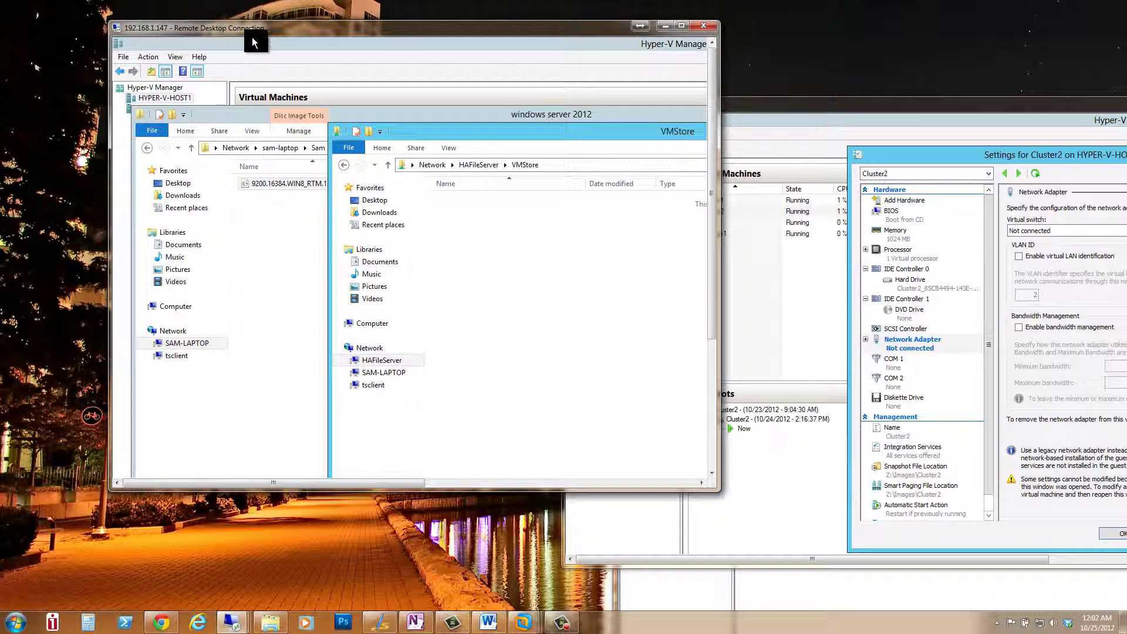
left_click_drag(236, 32, 144, 34)
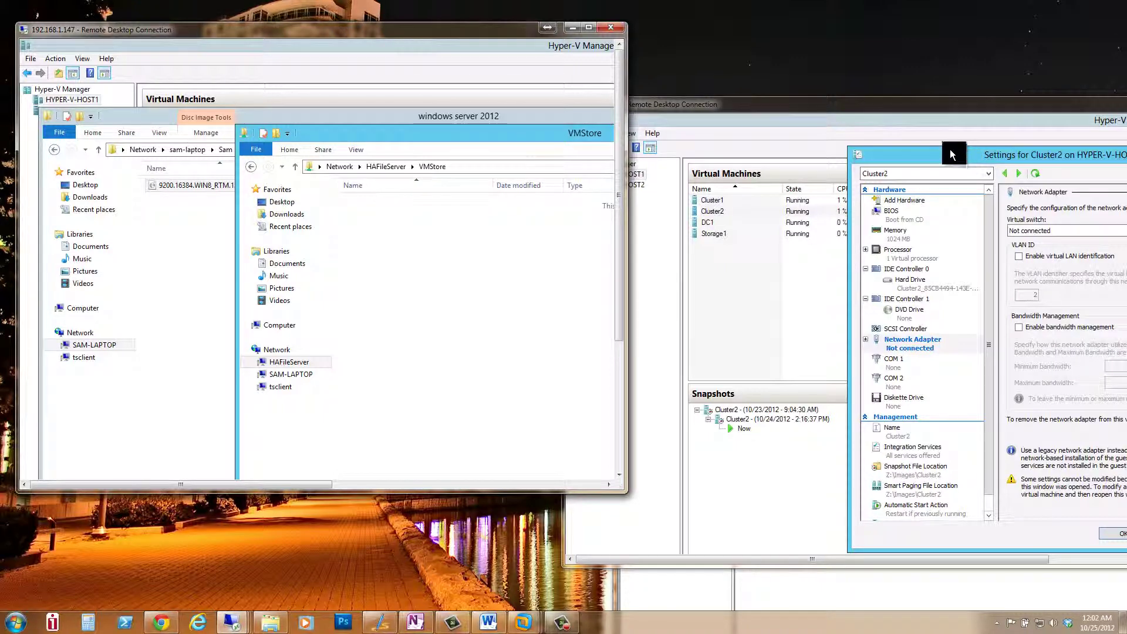
left_click_drag(956, 155, 904, 148)
Start copying the Windows Server disc image into the VMStore share and bring the Cluster2 settings dialog fully into view.
left_click_drag(158, 186, 453, 252)
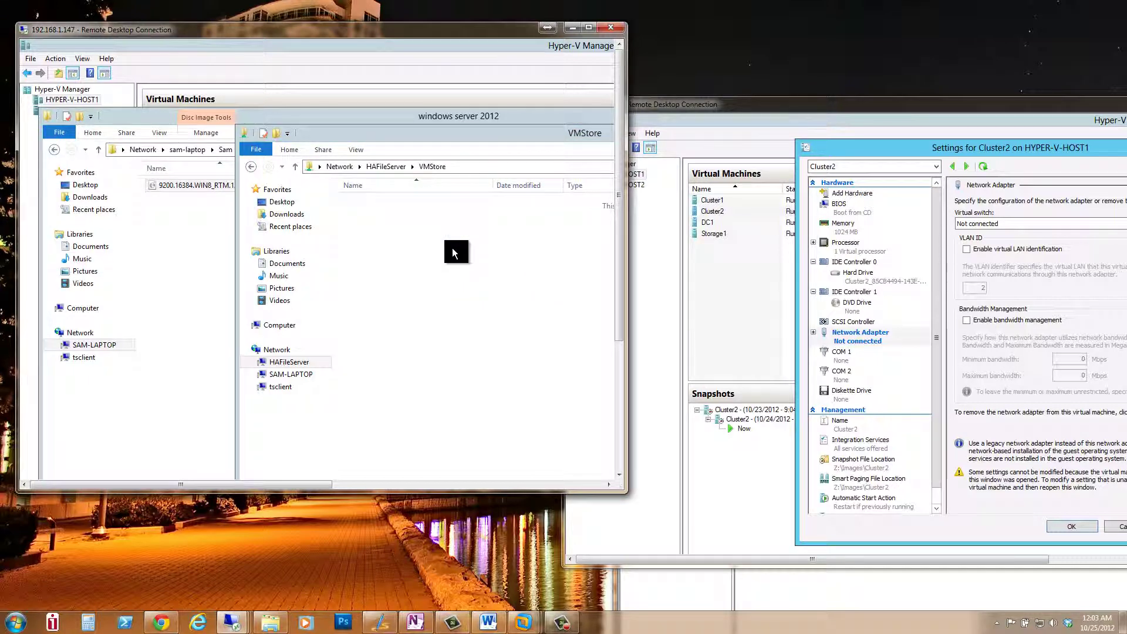
left_click_drag(453, 252, 452, 253)
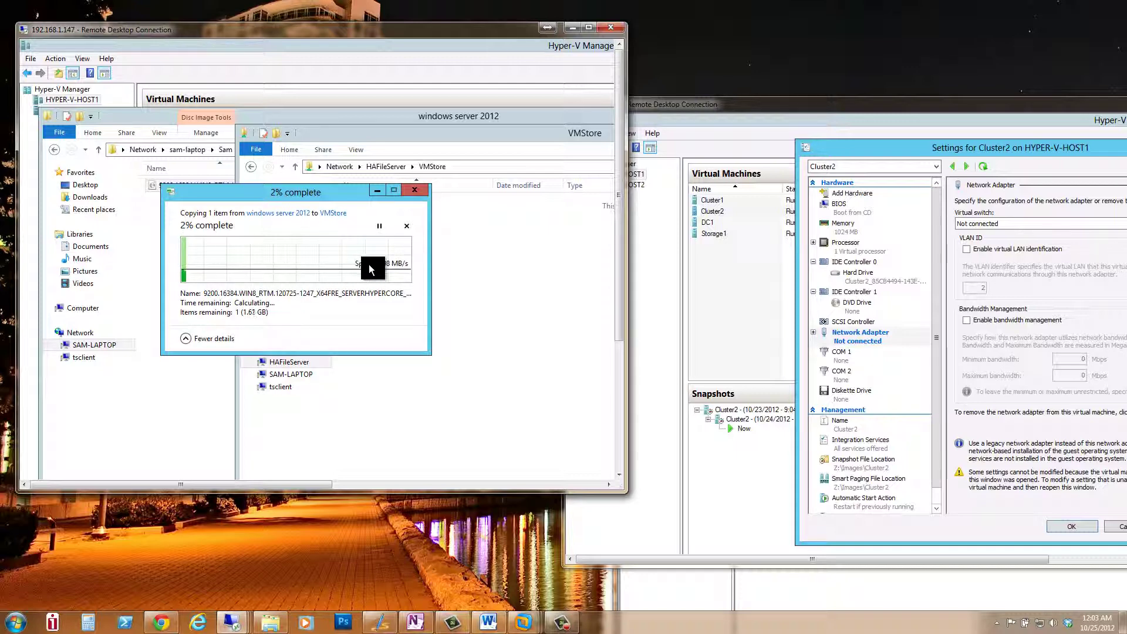
left_click_drag(978, 147, 871, 148)
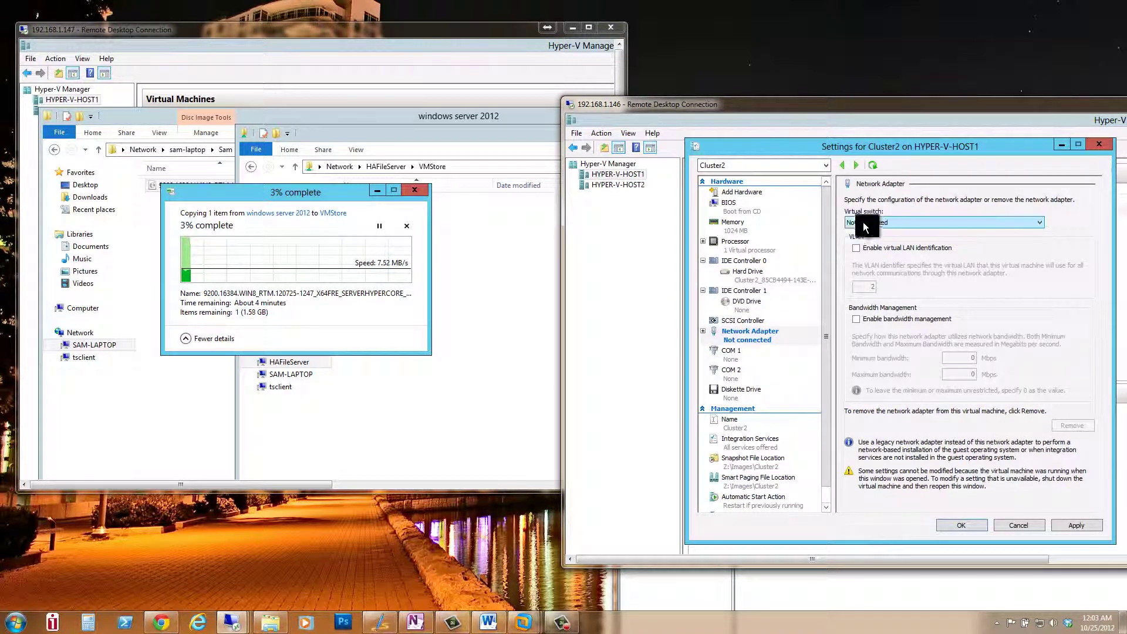
Apply the Not connected virtual switch to Cluster2 and bring the 192.168.1.21 Failover Cluster Manager session in front of the settings dialog.
left_click(1078, 523)
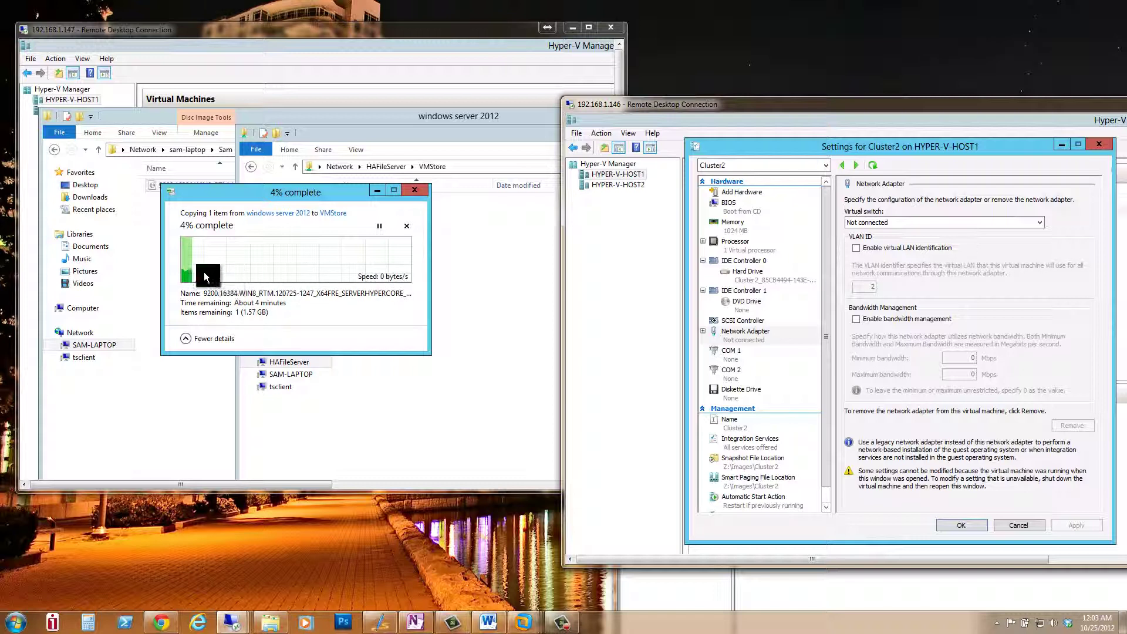
left_click(698, 583)
left_click_drag(727, 249, 688, 179)
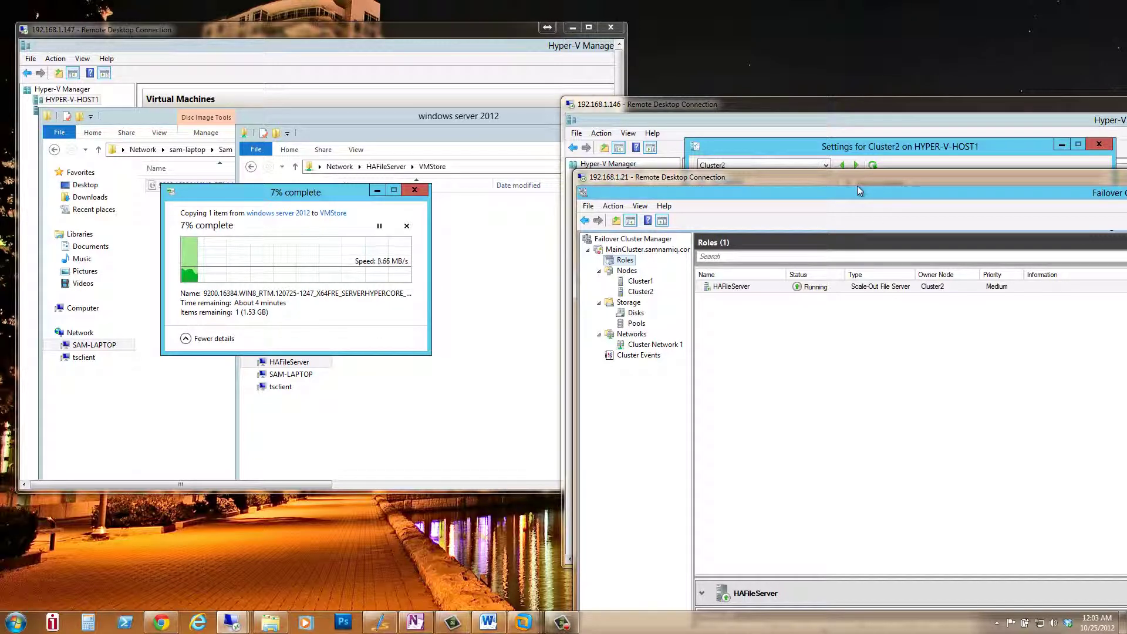
left_click_drag(857, 178, 592, 141)
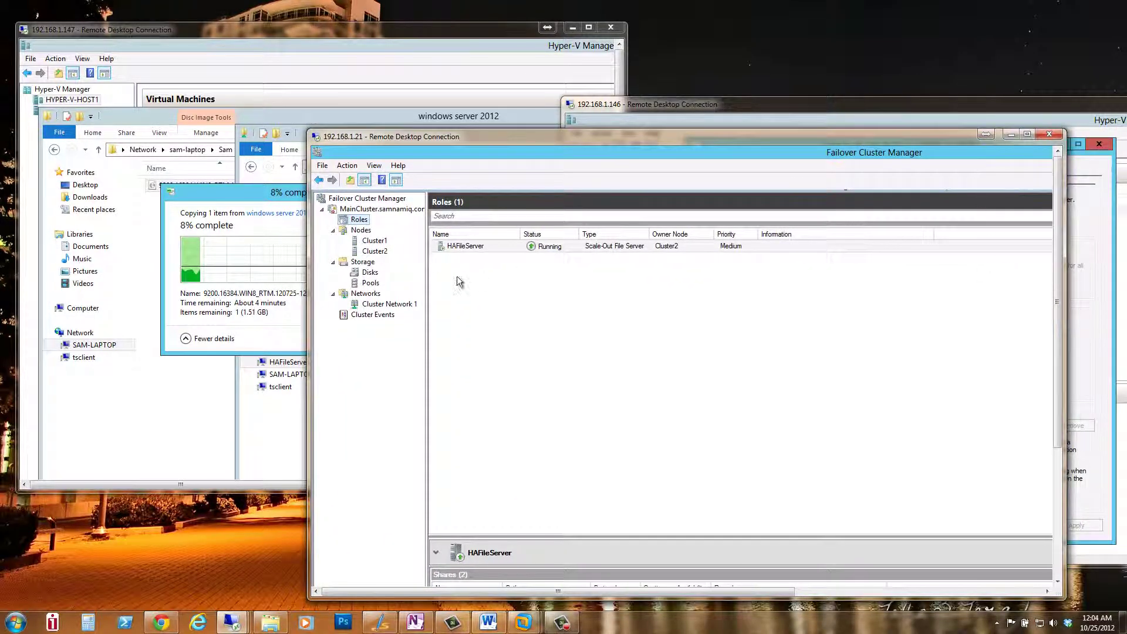
Refresh the Roles list in the full-screen 192.168.1.21 session, check HAFileServer's owner node and return the session to a window.
key("Tab")
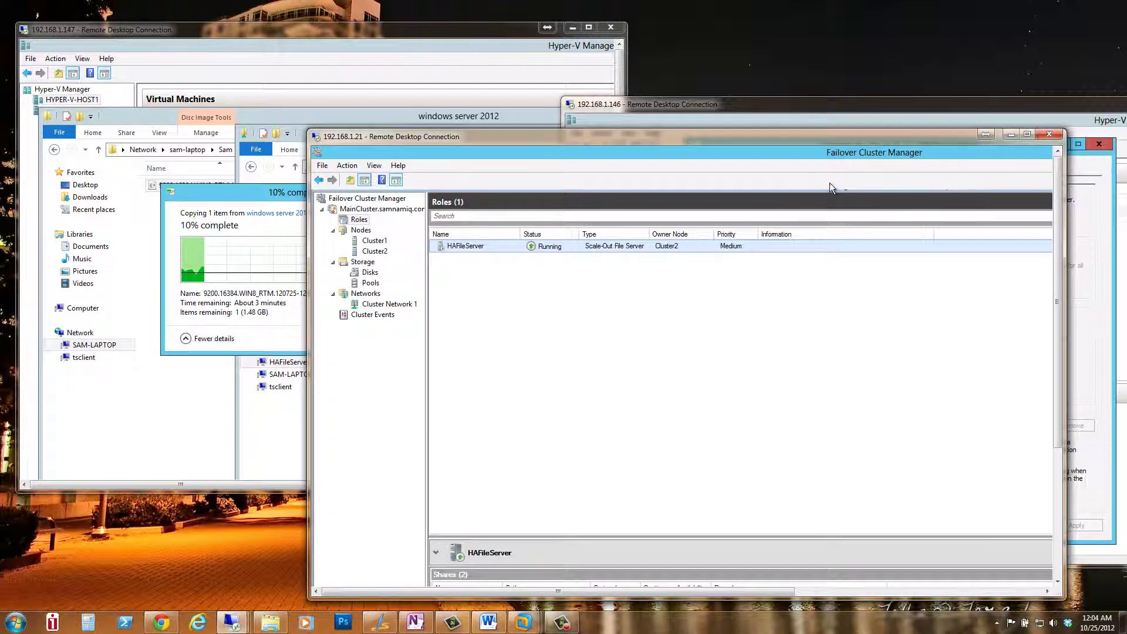
double_click(741, 143)
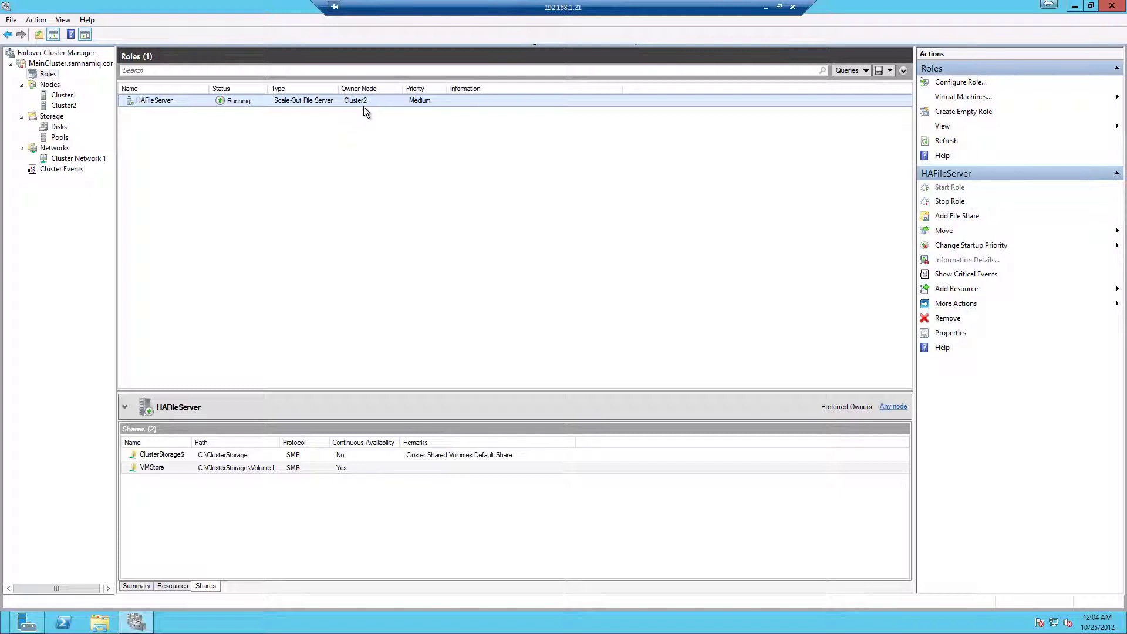
left_click(946, 142)
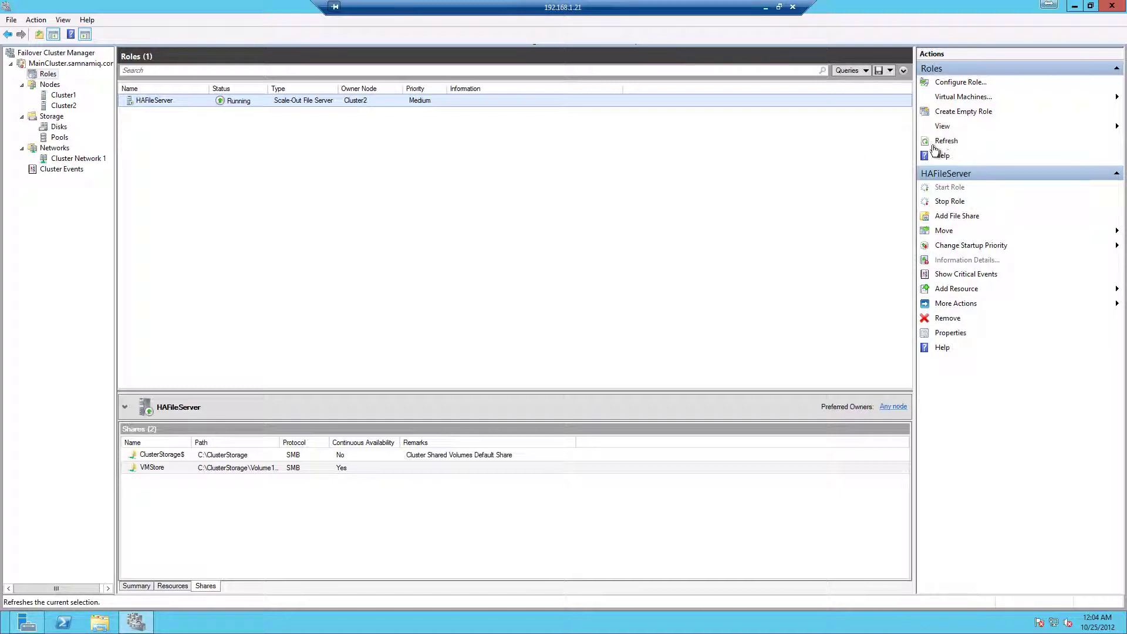
left_click(779, 6)
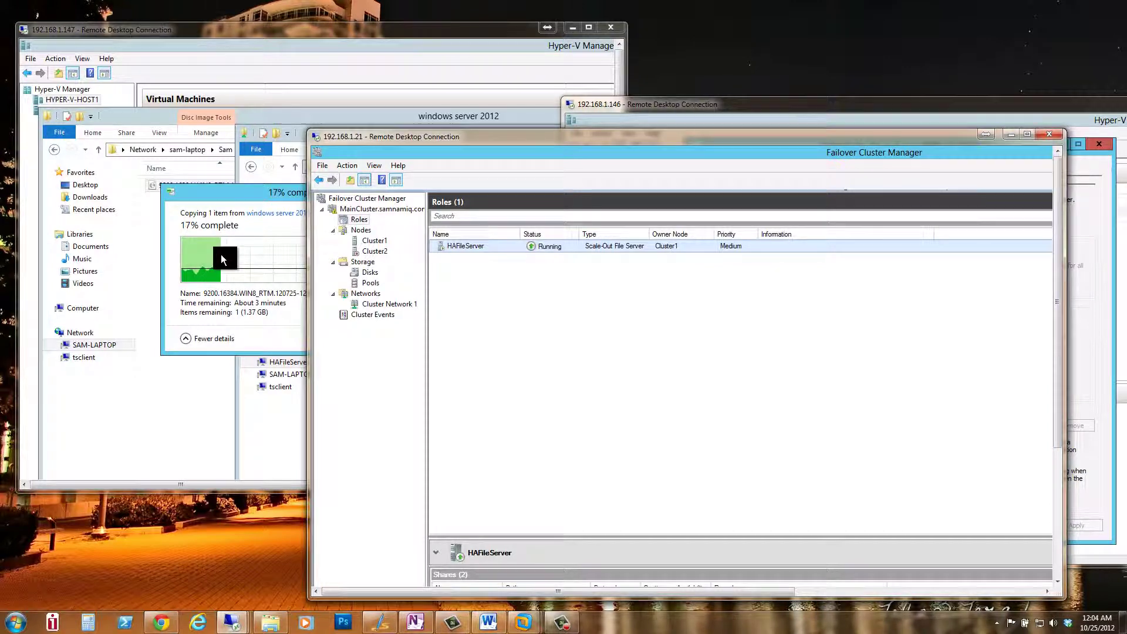
Reconnect Cluster2's network adapter to the External virtual switch, apply it and close the virtual machine's settings.
left_click_drag(439, 136, 546, 119)
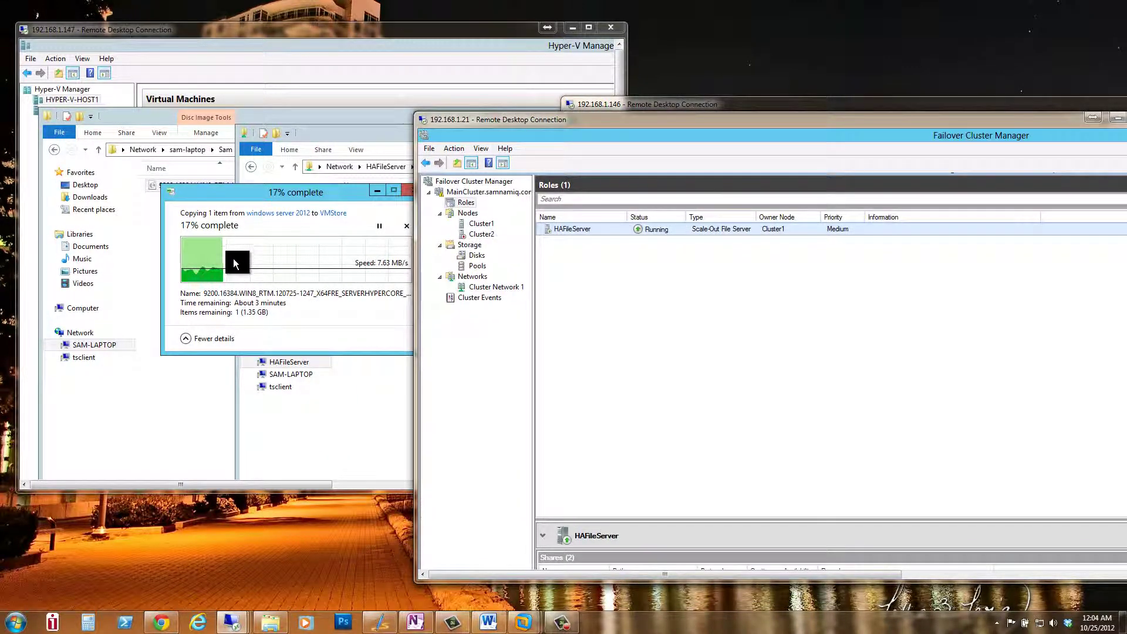
left_click_drag(640, 136, 625, 249)
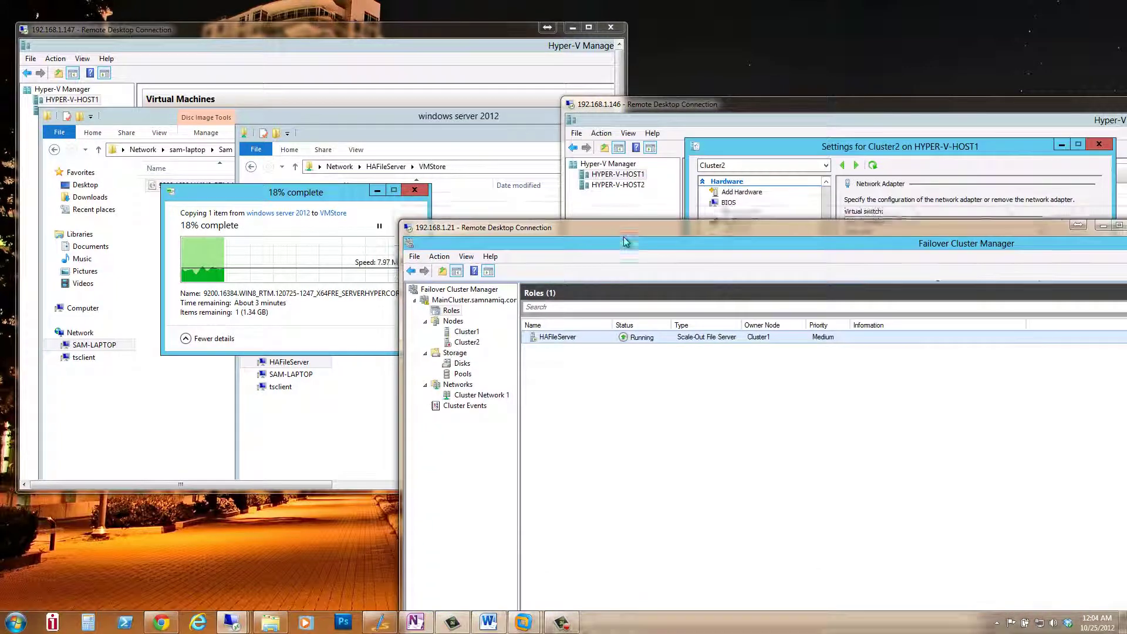
left_click(766, 151)
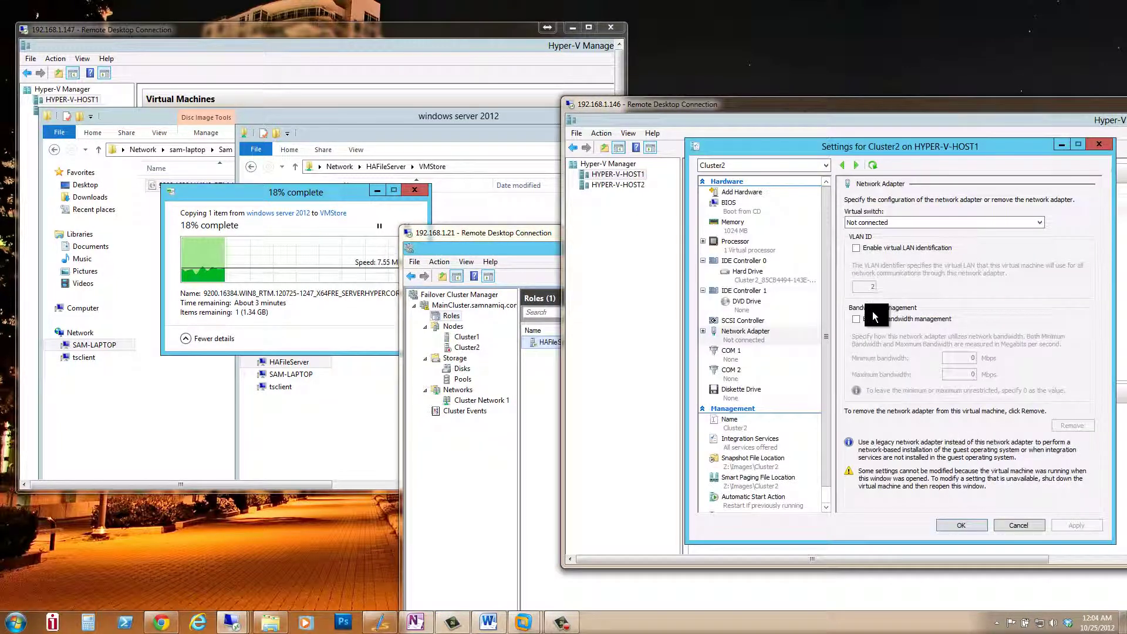
left_click(862, 222)
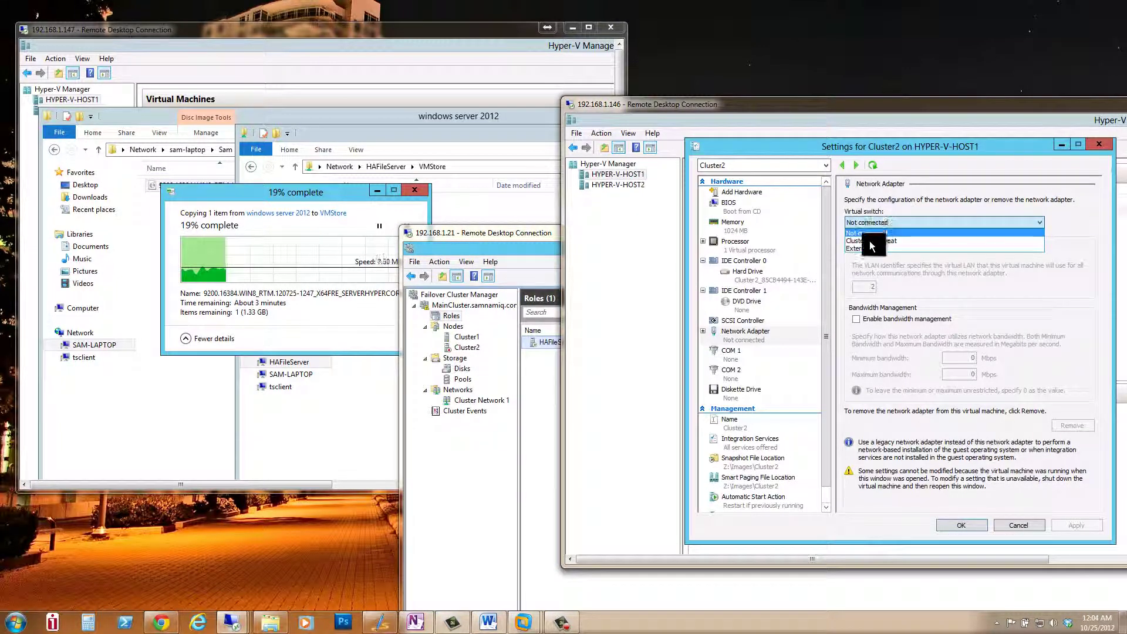
left_click(871, 240)
left_click(865, 226)
left_click(865, 226)
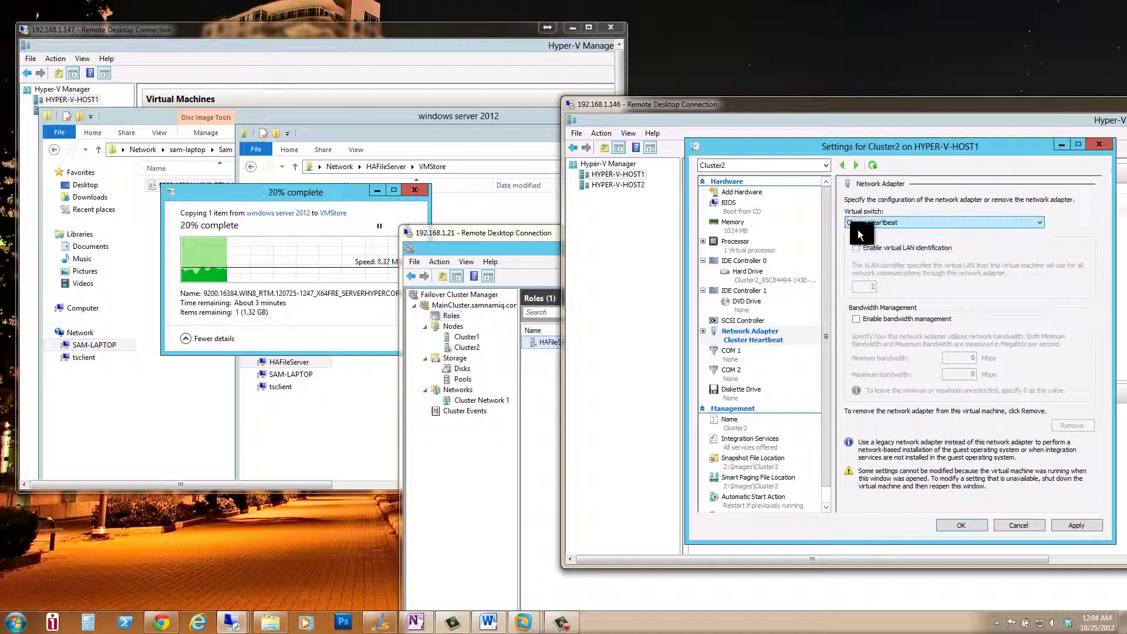
left_click(851, 224)
left_click(853, 250)
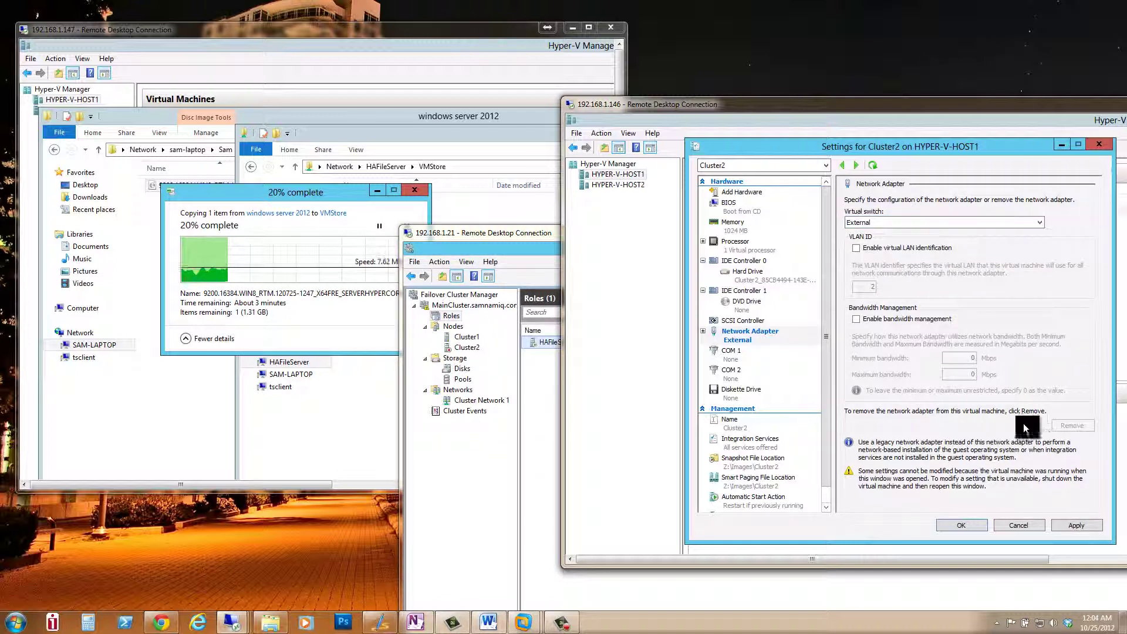
left_click(1064, 526)
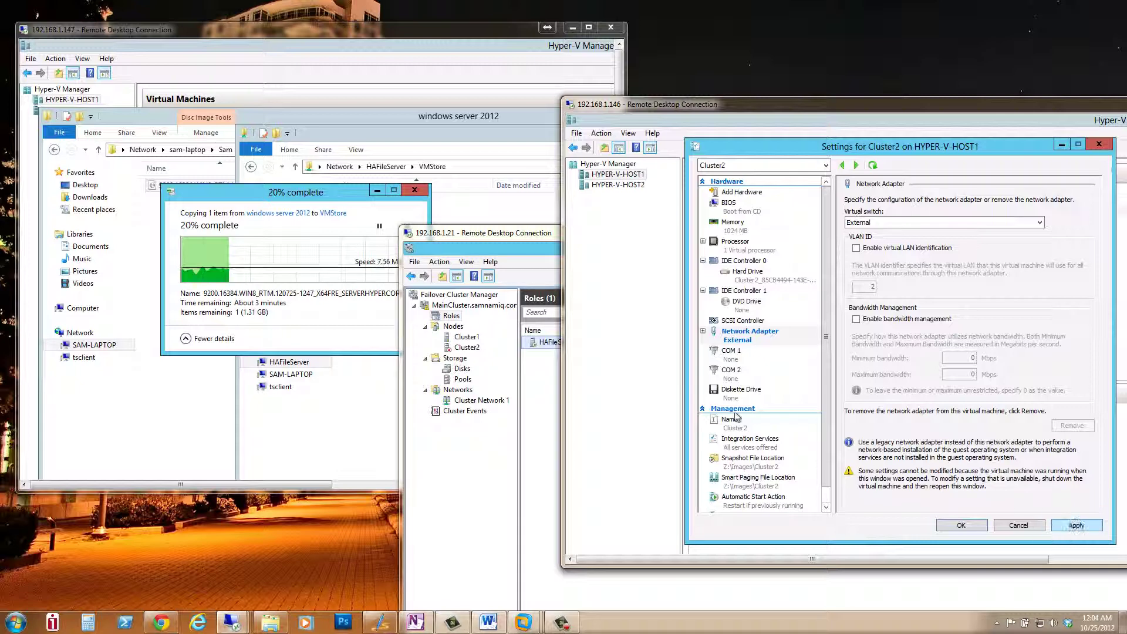
left_click(322, 203)
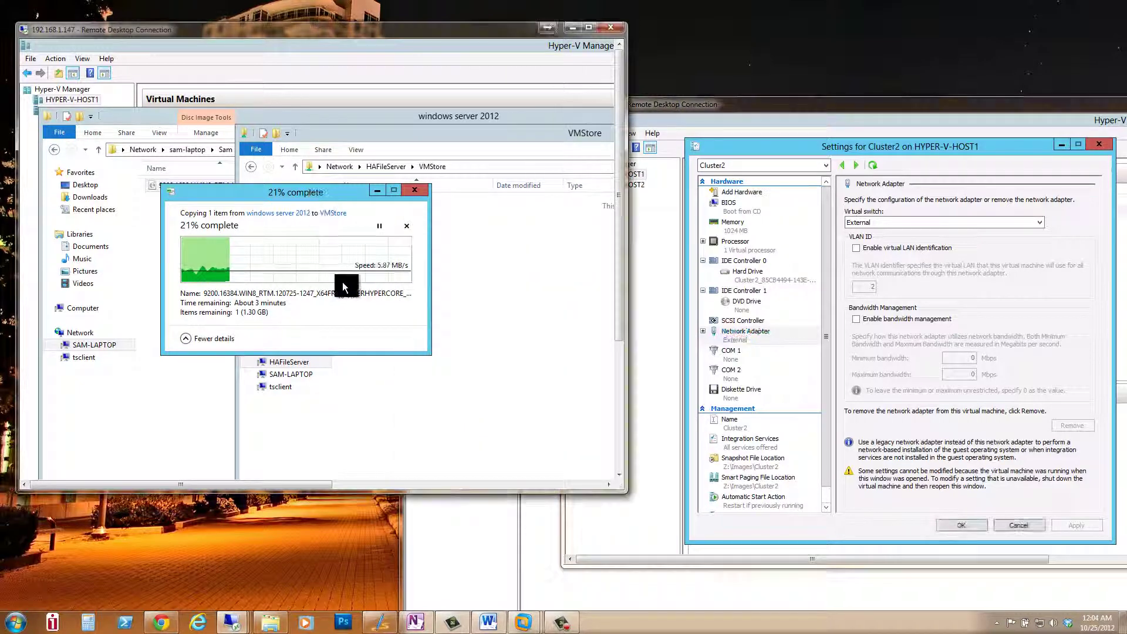
left_click(950, 527)
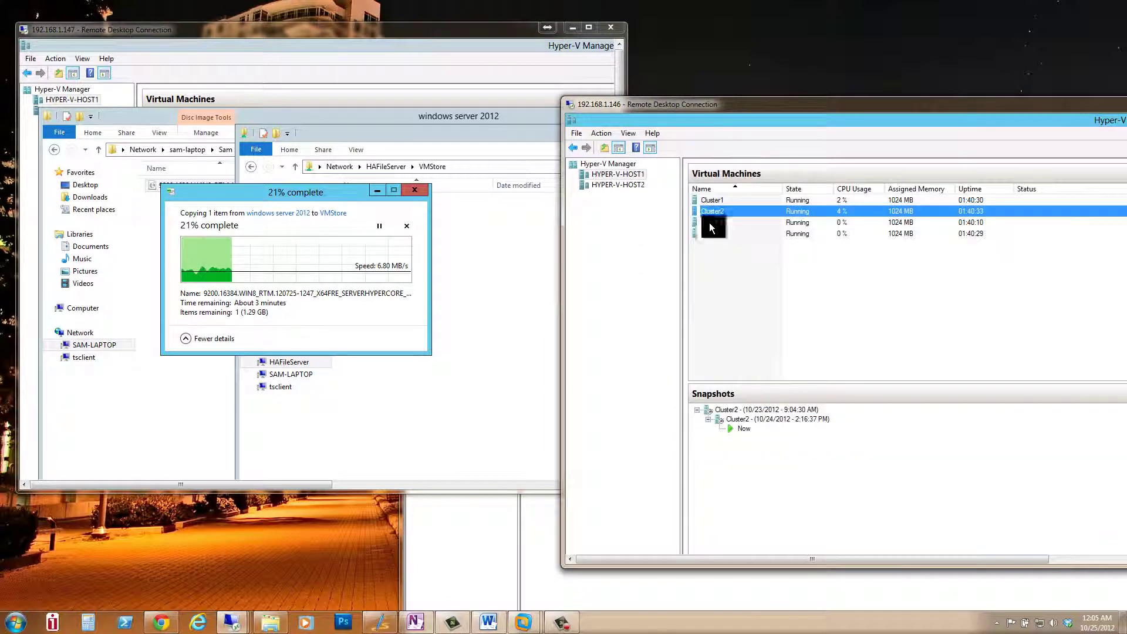
Check HAFileServer's owner node in the 192.168.1.21 and 192.168.1.22 sessions, refreshing Roles and viewing the roles on Cluster1.
left_click(543, 563)
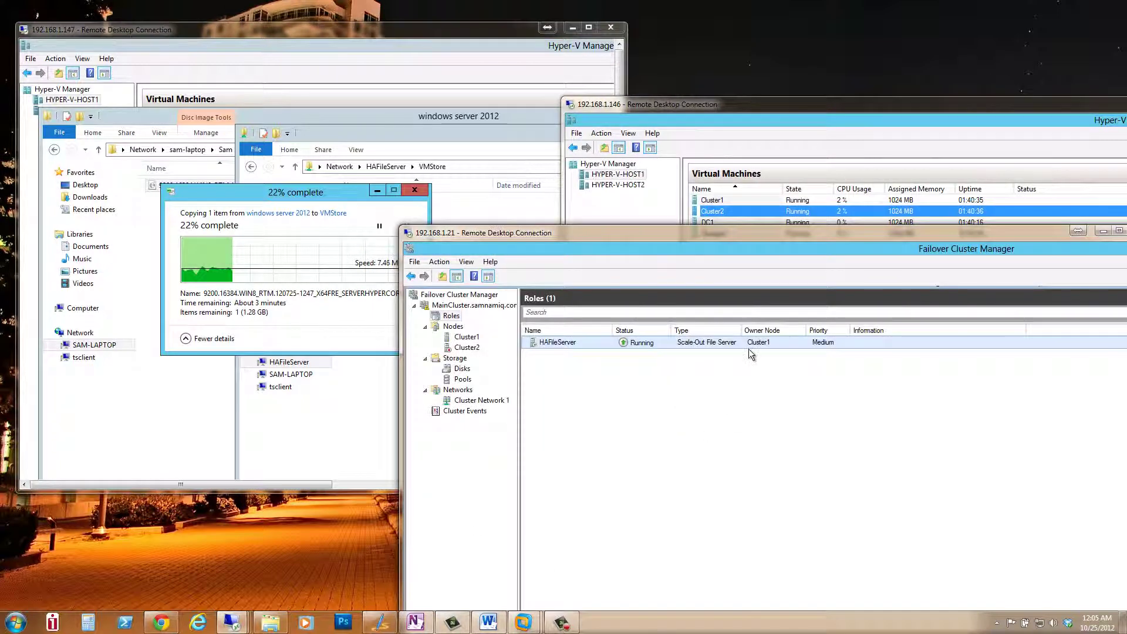
left_click_drag(714, 234, 818, 143)
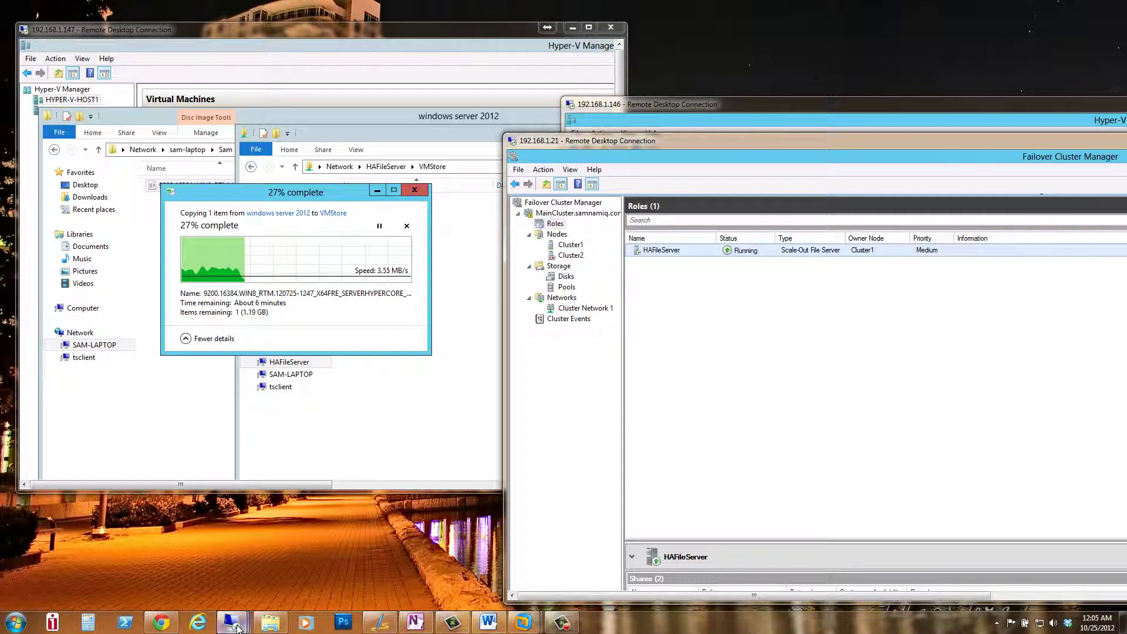
mouse_move(236, 627)
left_click(698, 556)
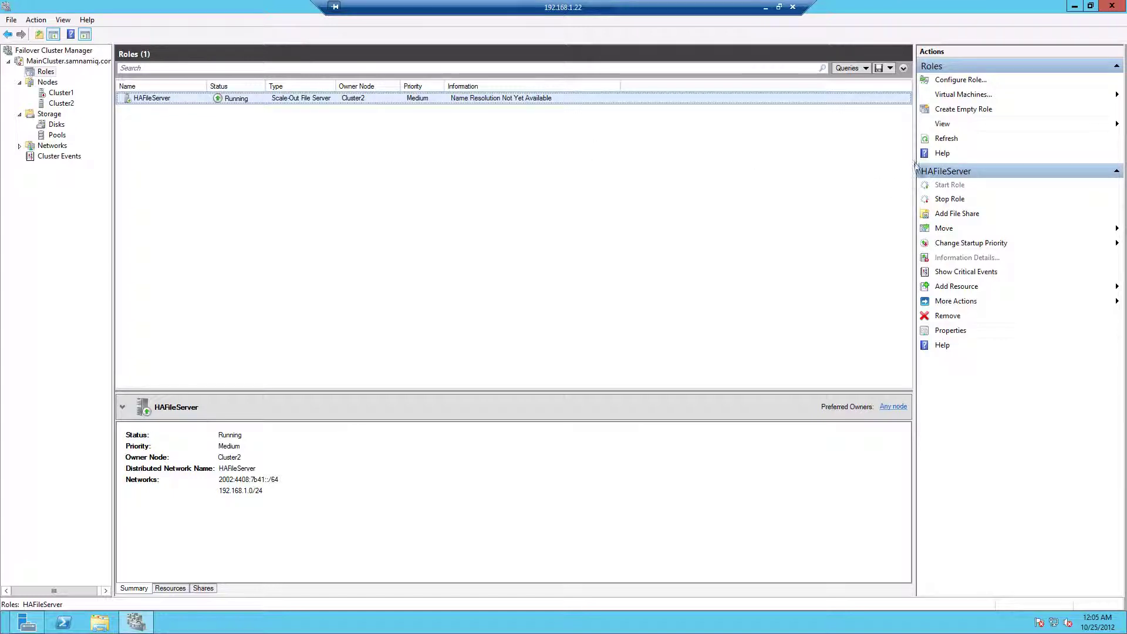
left_click(946, 139)
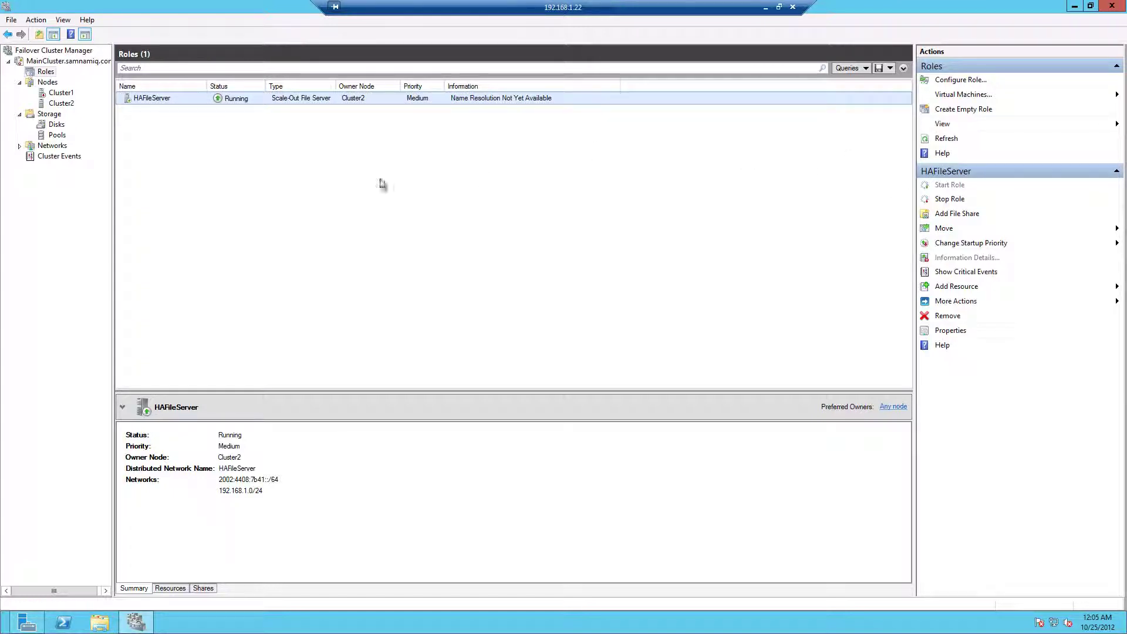
left_click(350, 100)
left_click(57, 94)
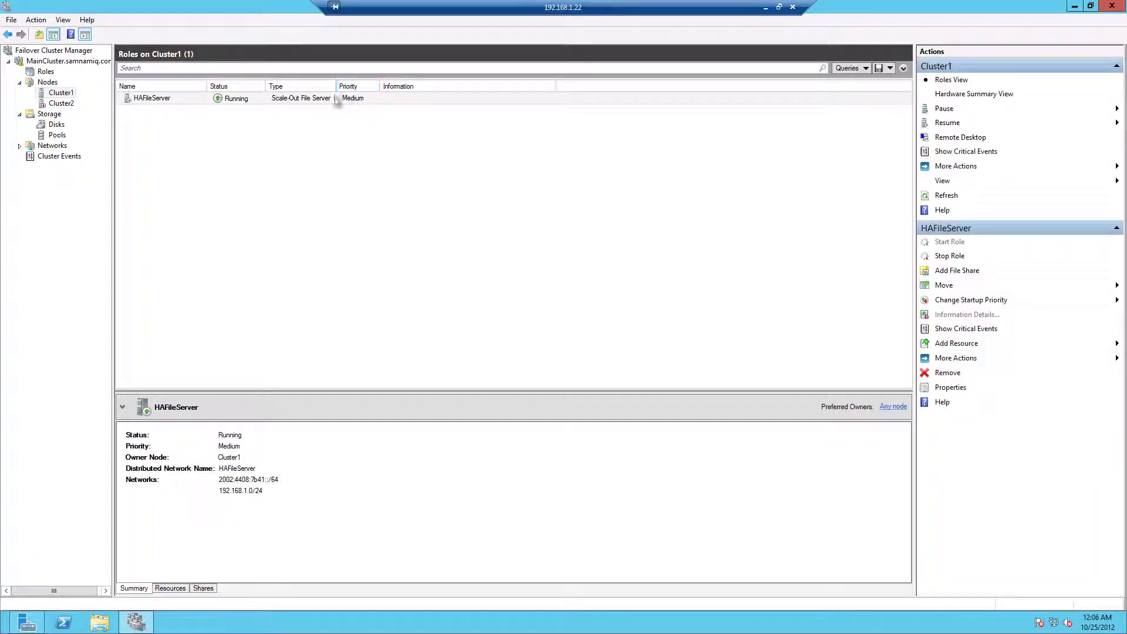
left_click(47, 72)
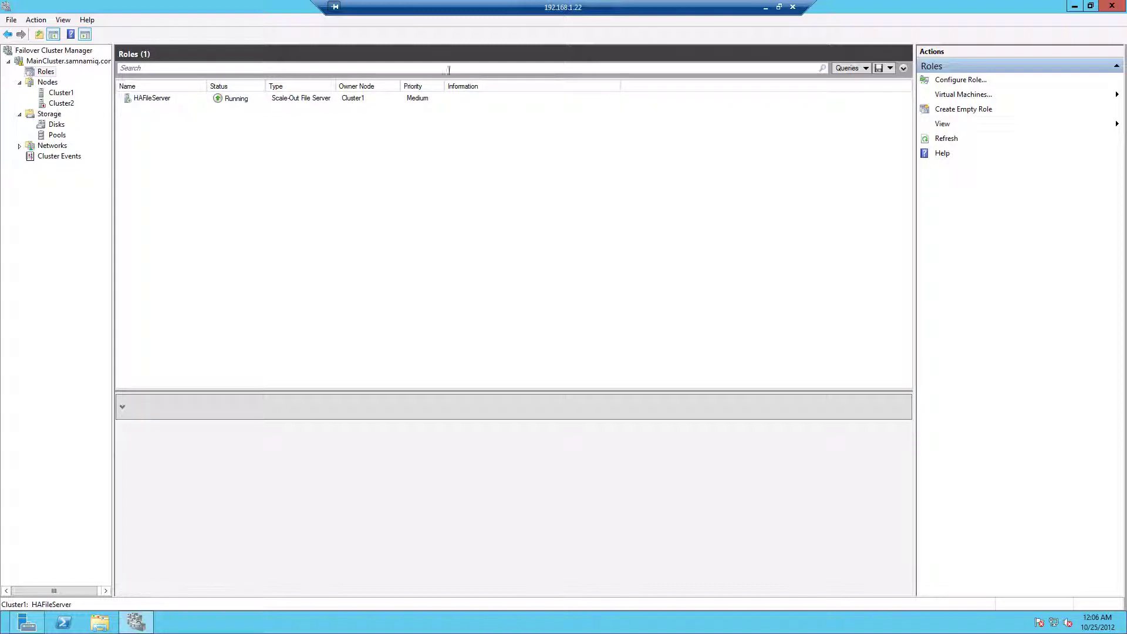
left_click(765, 7)
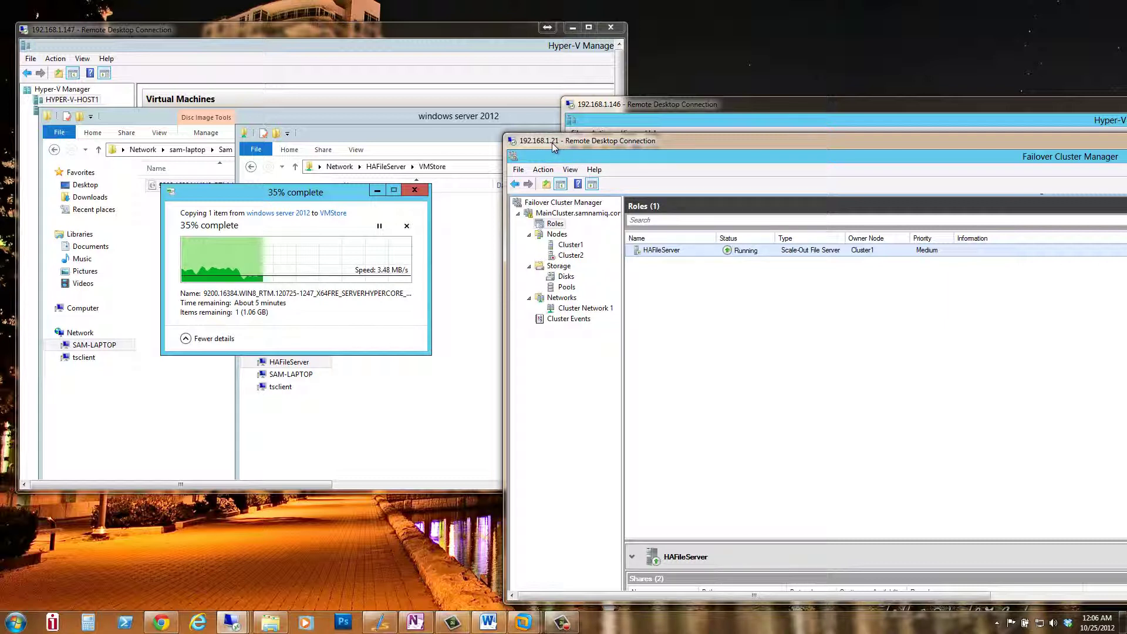
right_click(646, 251)
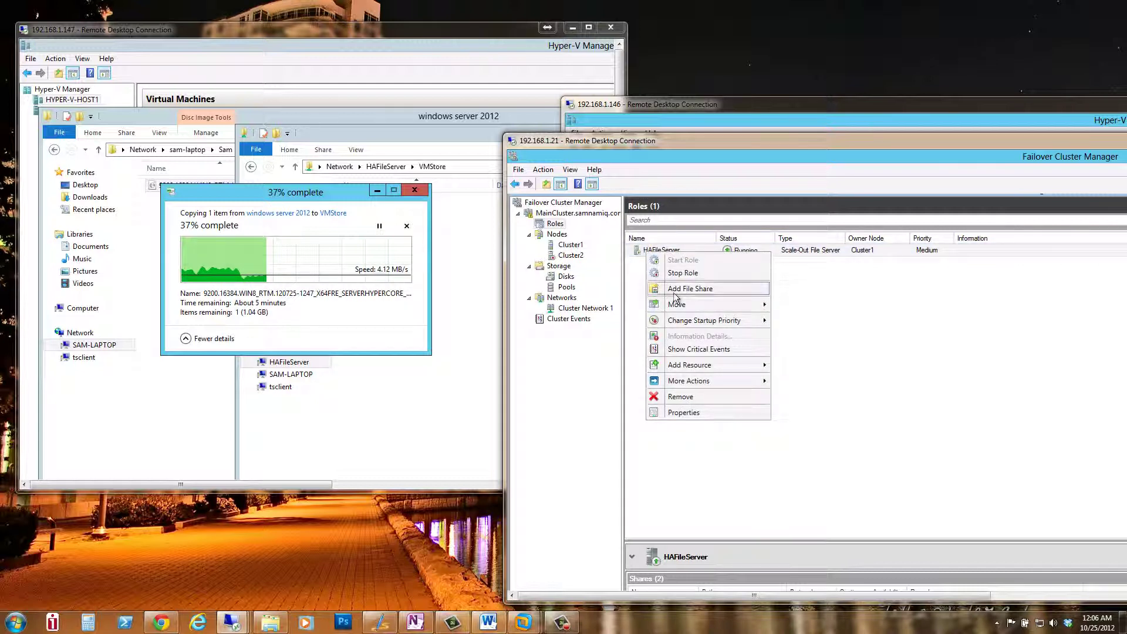
mouse_move(737, 304)
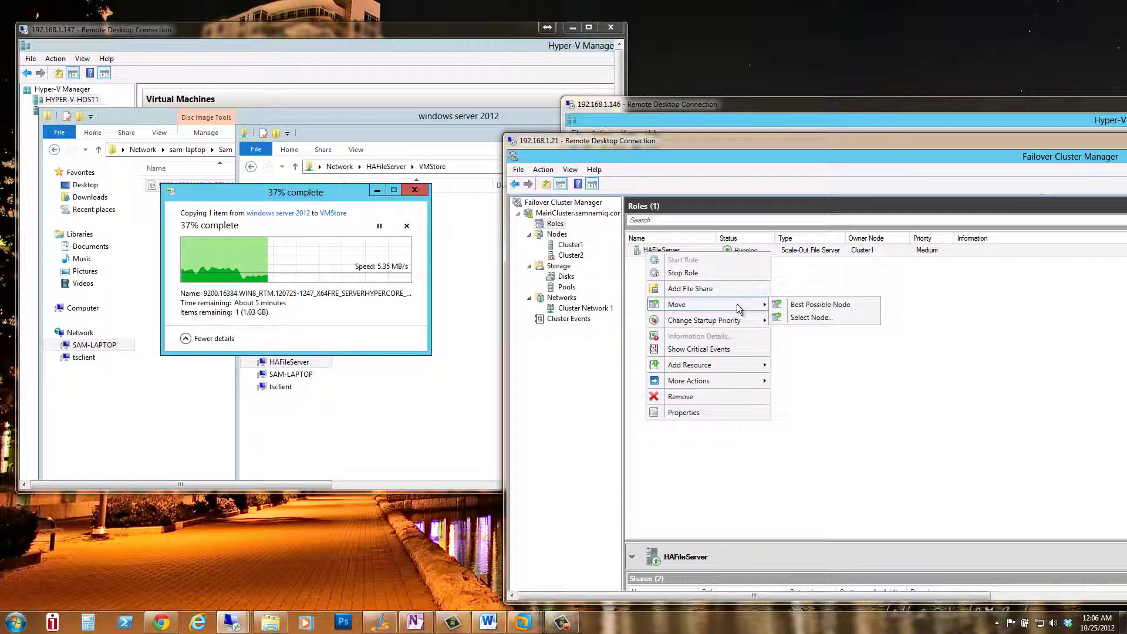
left_click(800, 319)
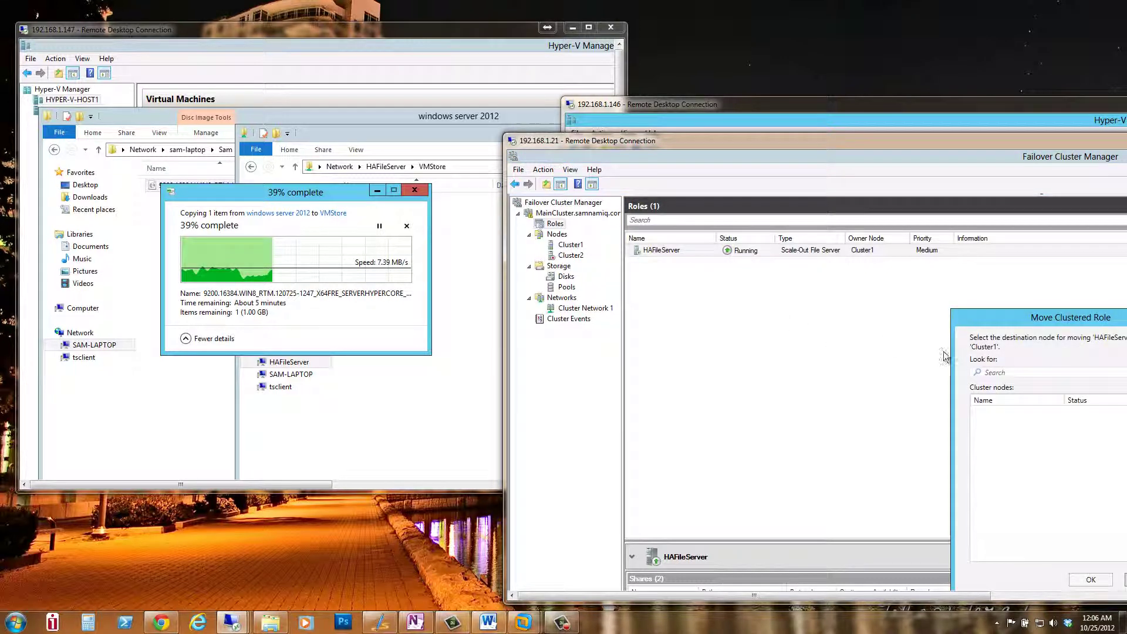
left_click_drag(1031, 322, 806, 226)
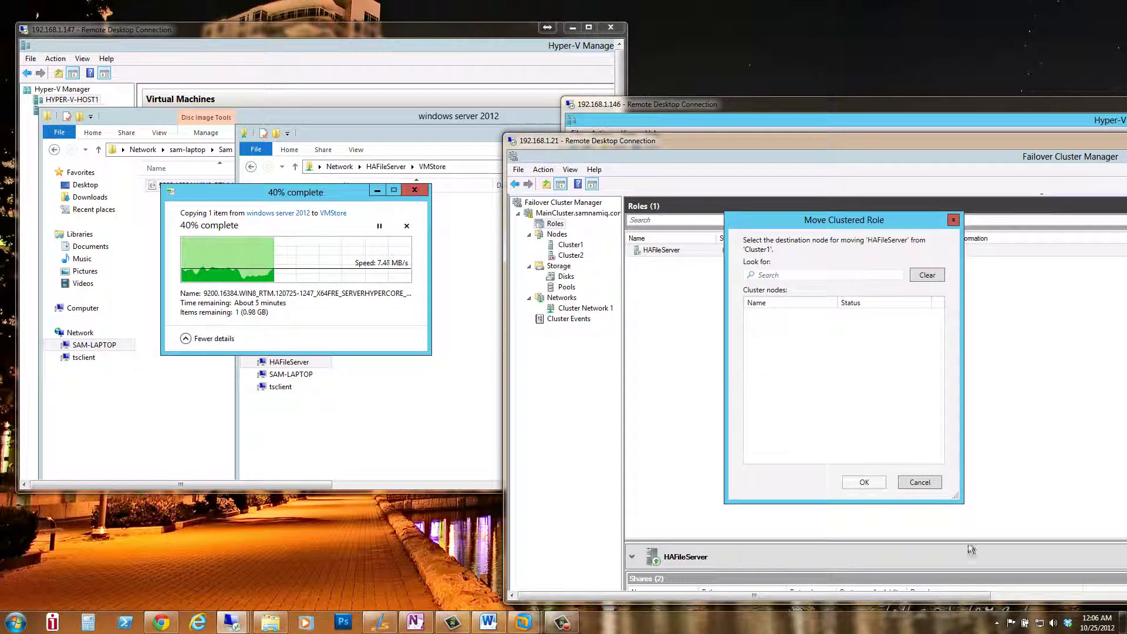
left_click(916, 483)
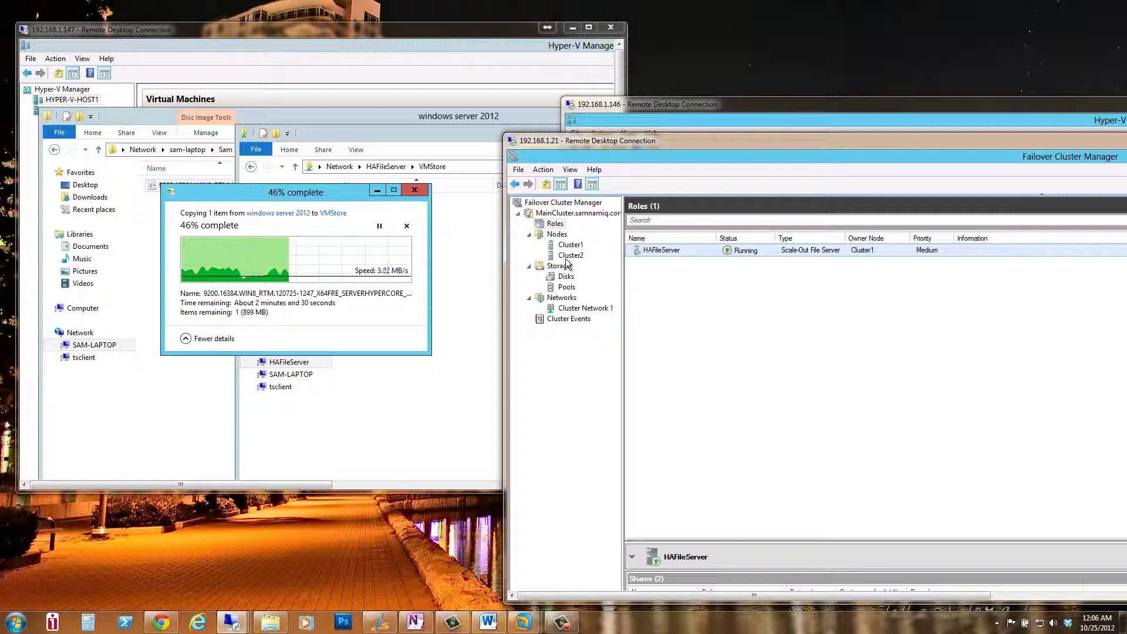
Move the HAFileServer role to the Cluster2 node while the disc image is still copying.
right_click(668, 254)
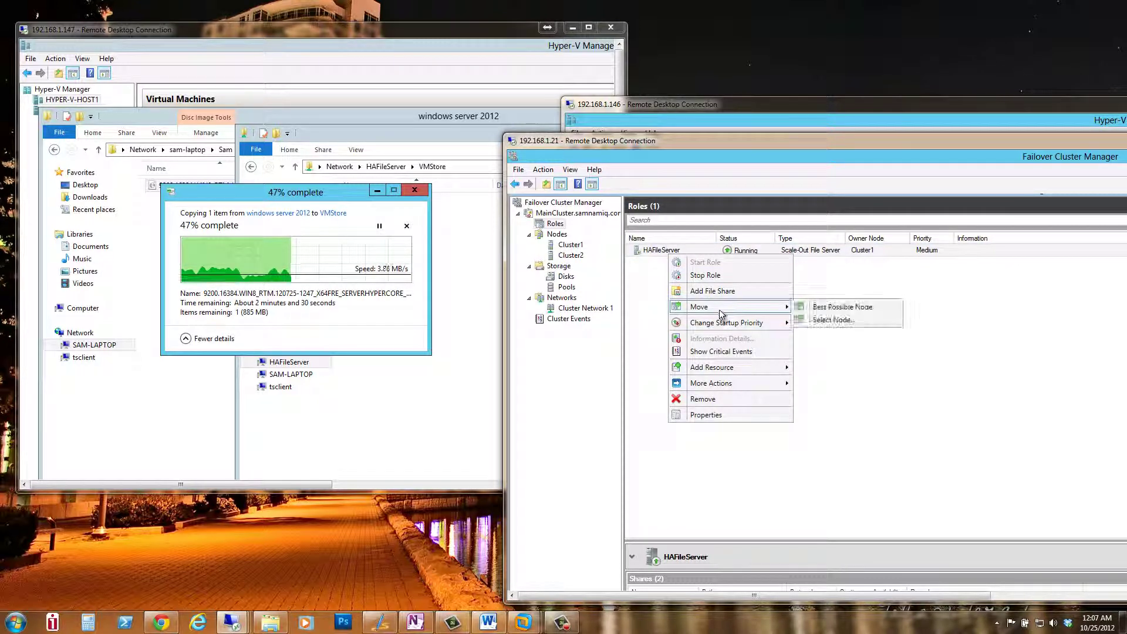
left_click(804, 320)
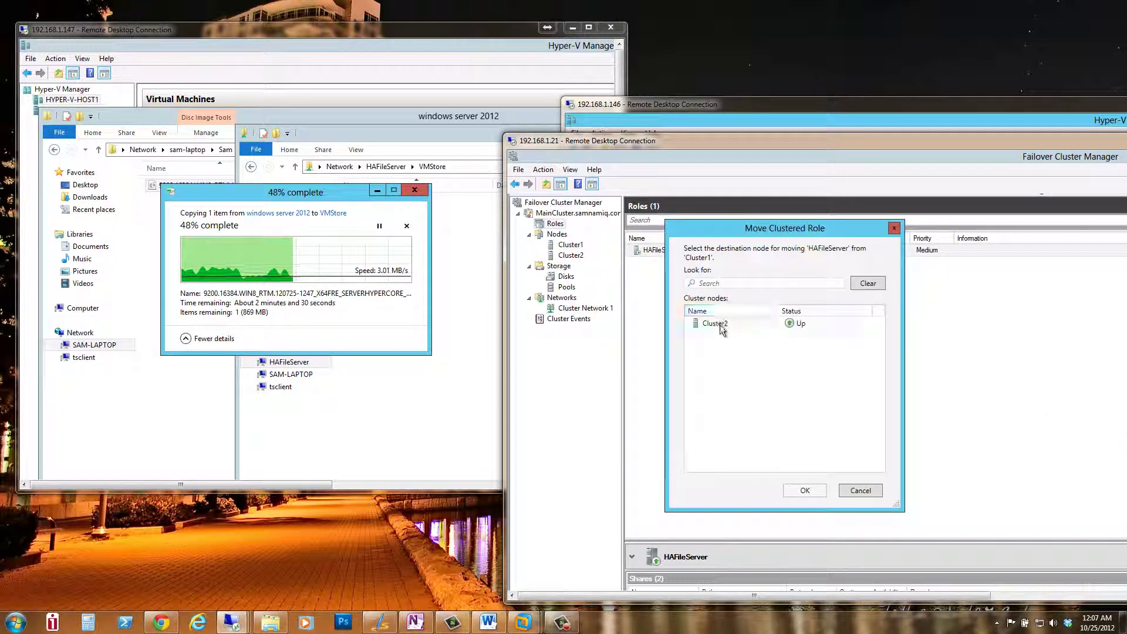
left_click(715, 324)
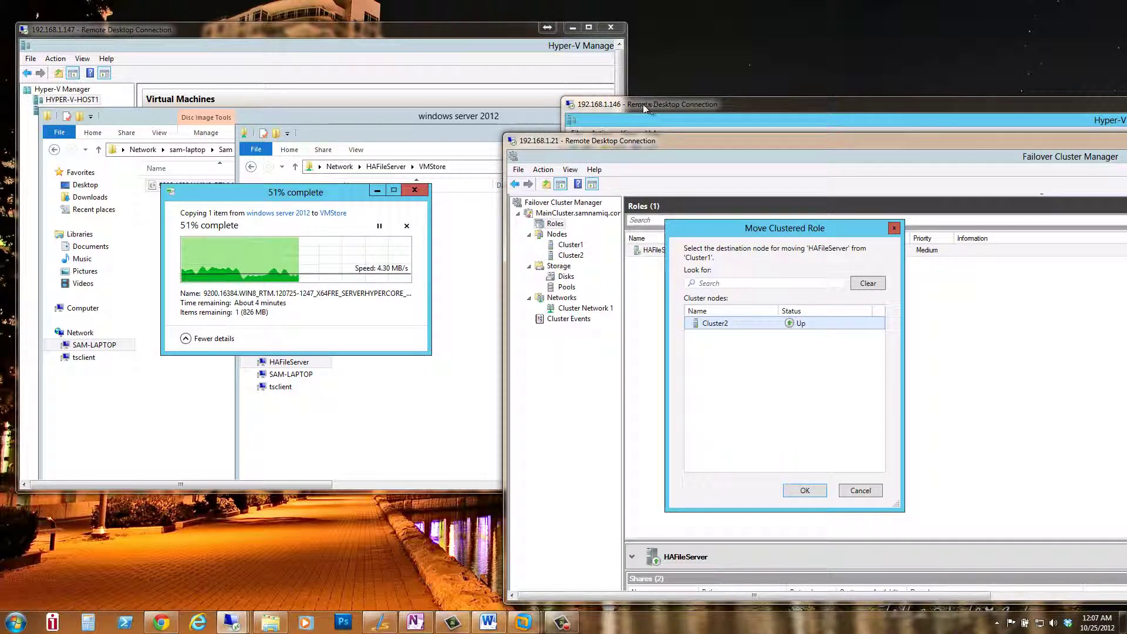
left_click(804, 489)
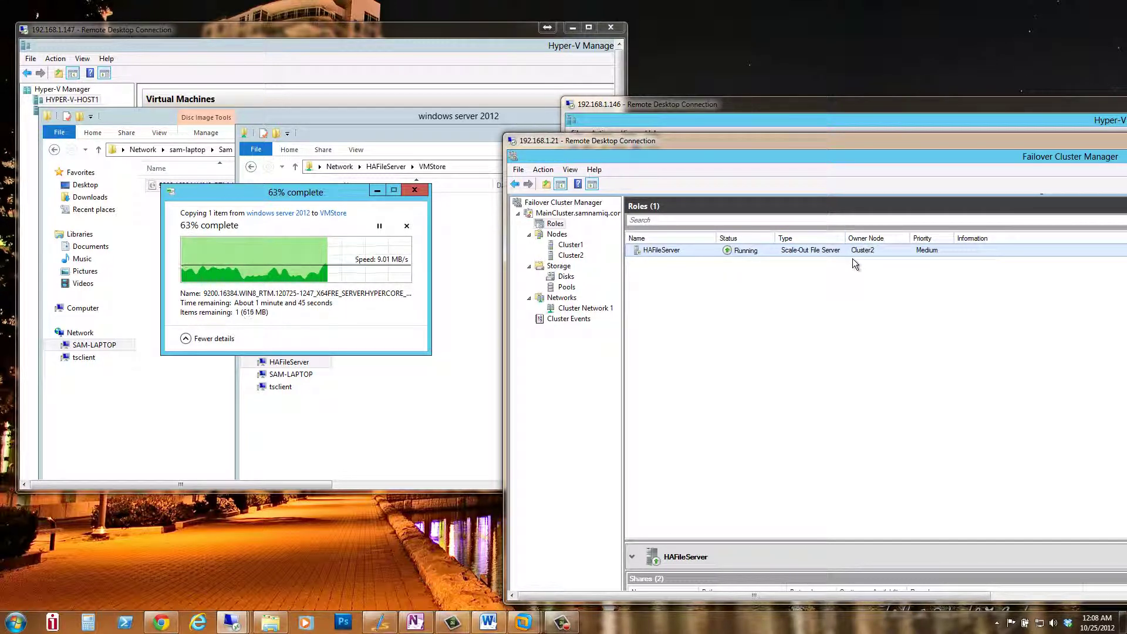
Review the Cluster2 virtual machine and HAFileServer's owner node, arranging Failover Cluster Manager beside the copy progress.
left_click(709, 111)
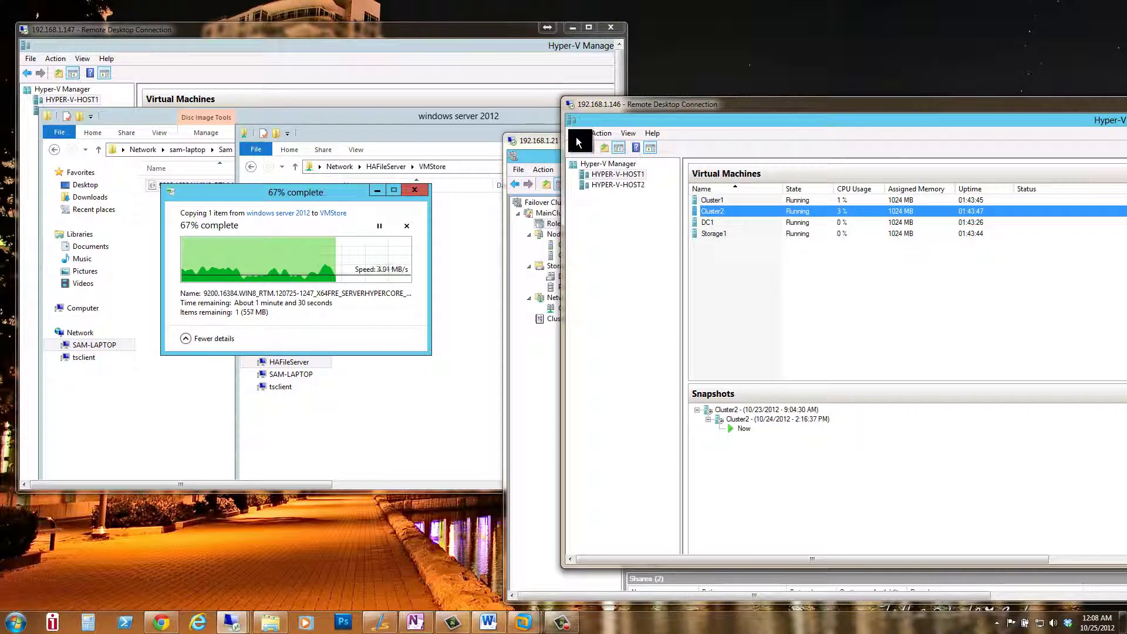
left_click(555, 148)
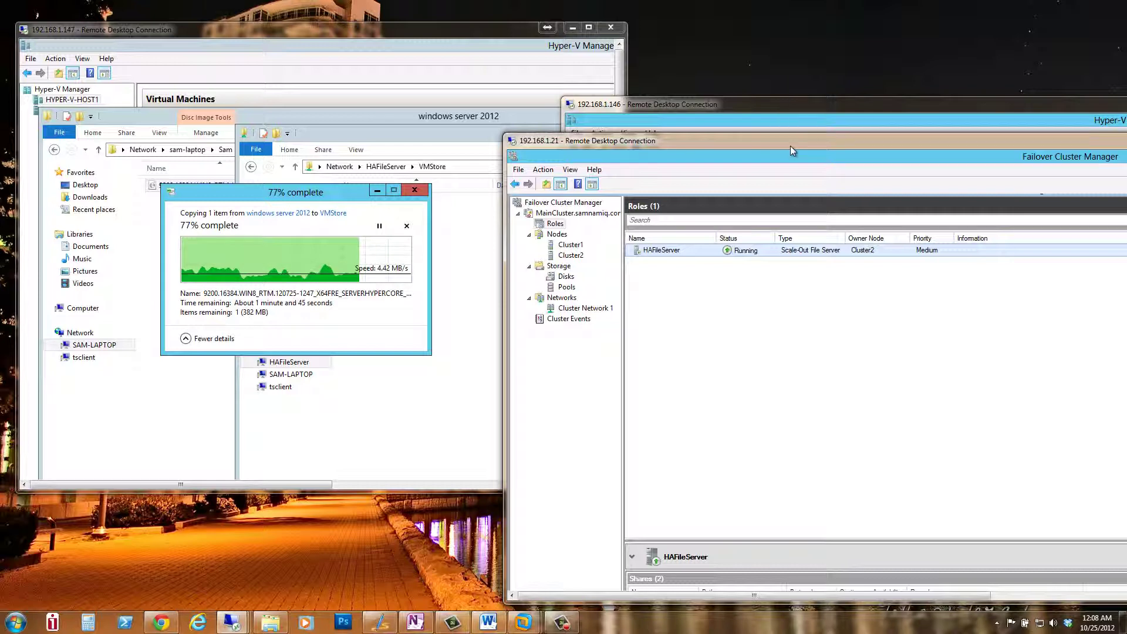
left_click_drag(790, 144, 759, 166)
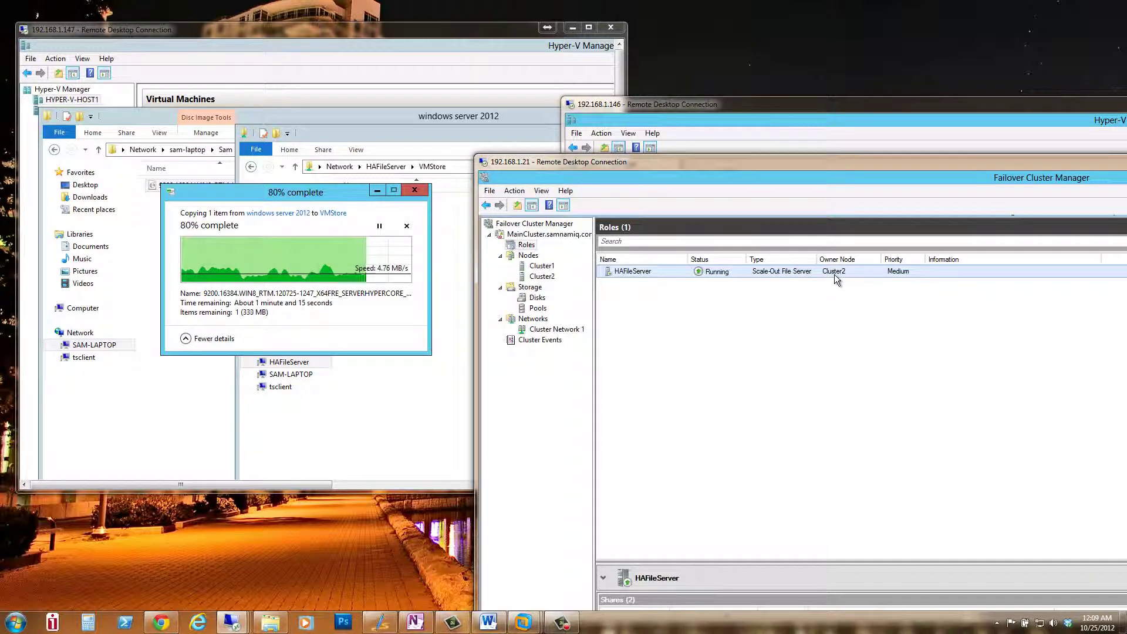
left_click_drag(674, 165, 634, 142)
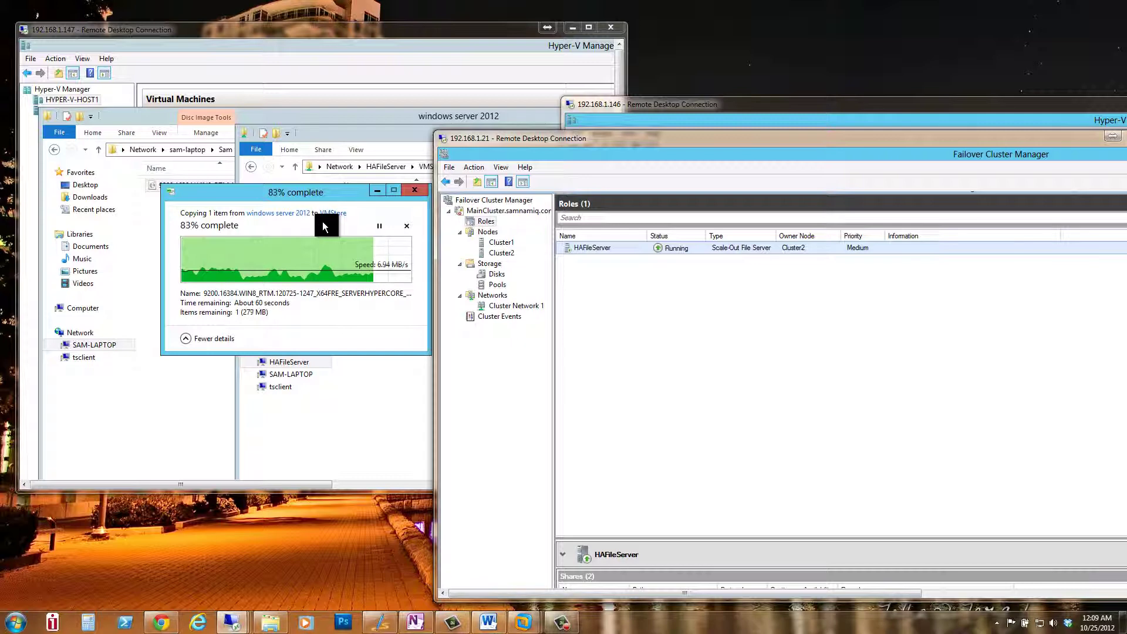
left_click_drag(307, 194, 292, 173)
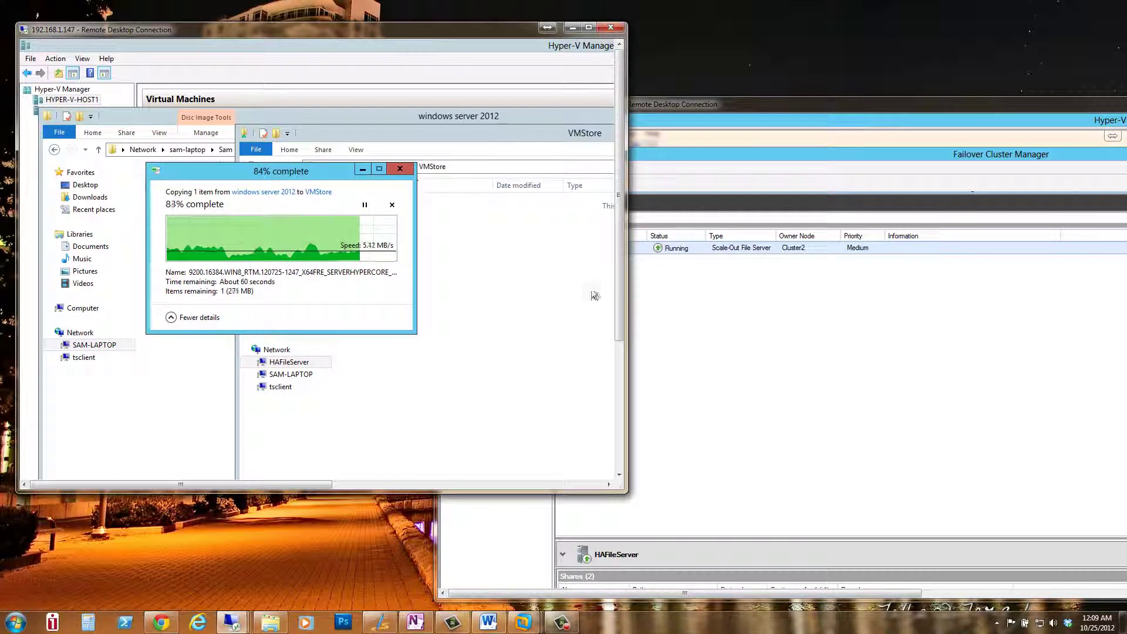